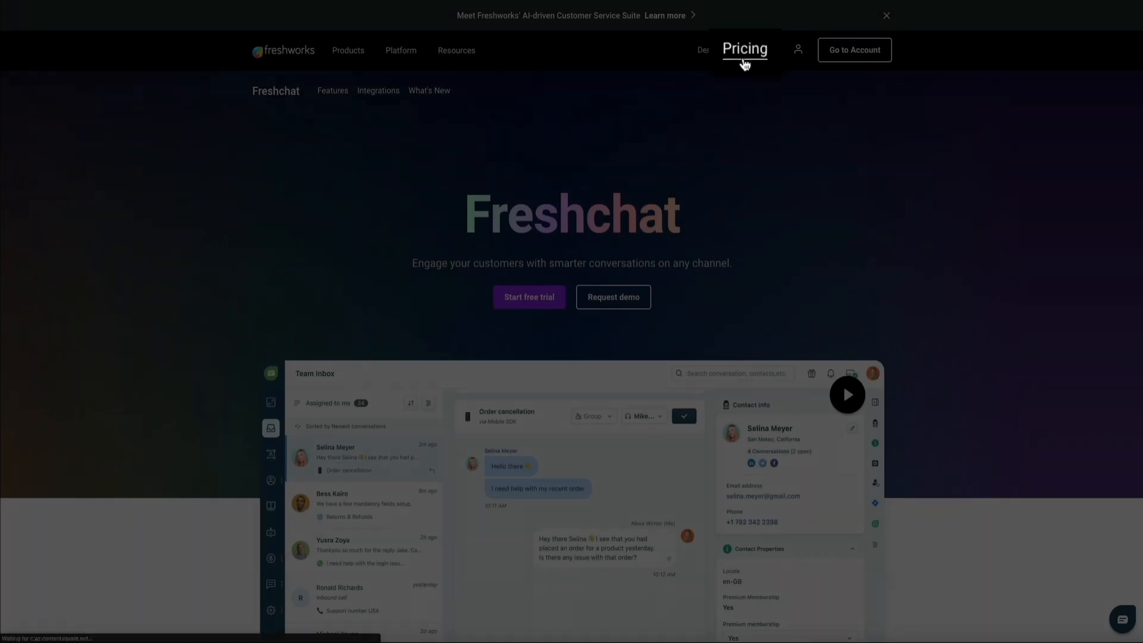
- Go to the pricing page and scroll down to the Free, Growth, Pro and Enterprise plan cards
{"action": "left_click", "coordinate": [744, 62]}
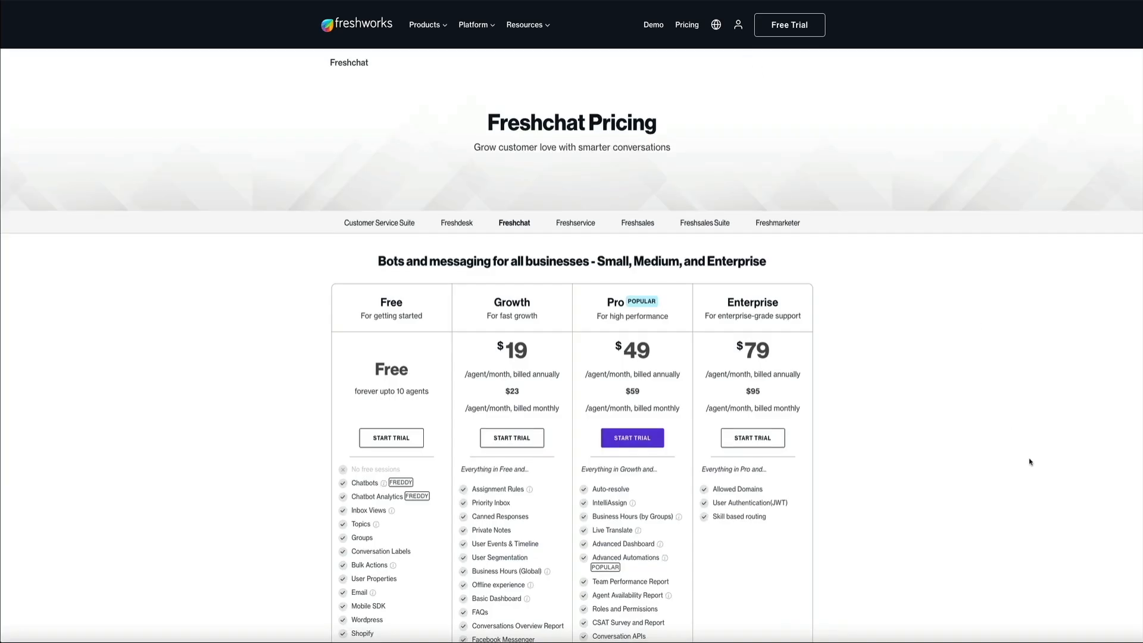
{"action": "scroll", "coordinate": [1029, 462], "scroll_direction": "down", "scroll_amount": 2}
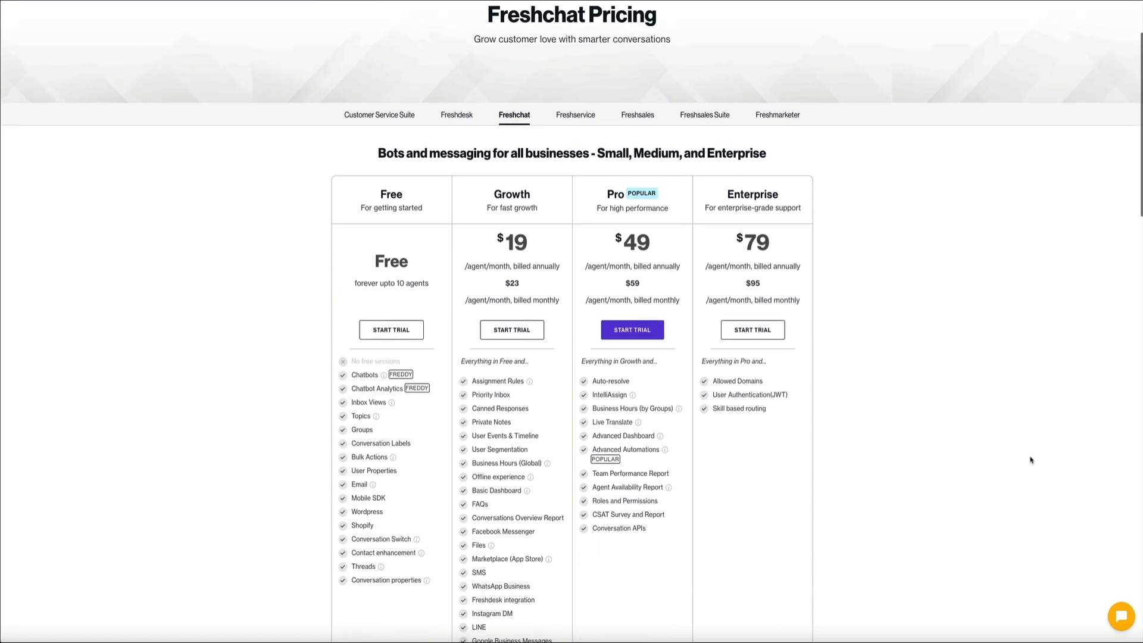
{"action": "scroll", "coordinate": [1031, 460], "scroll_direction": "down", "scroll_amount": 1}
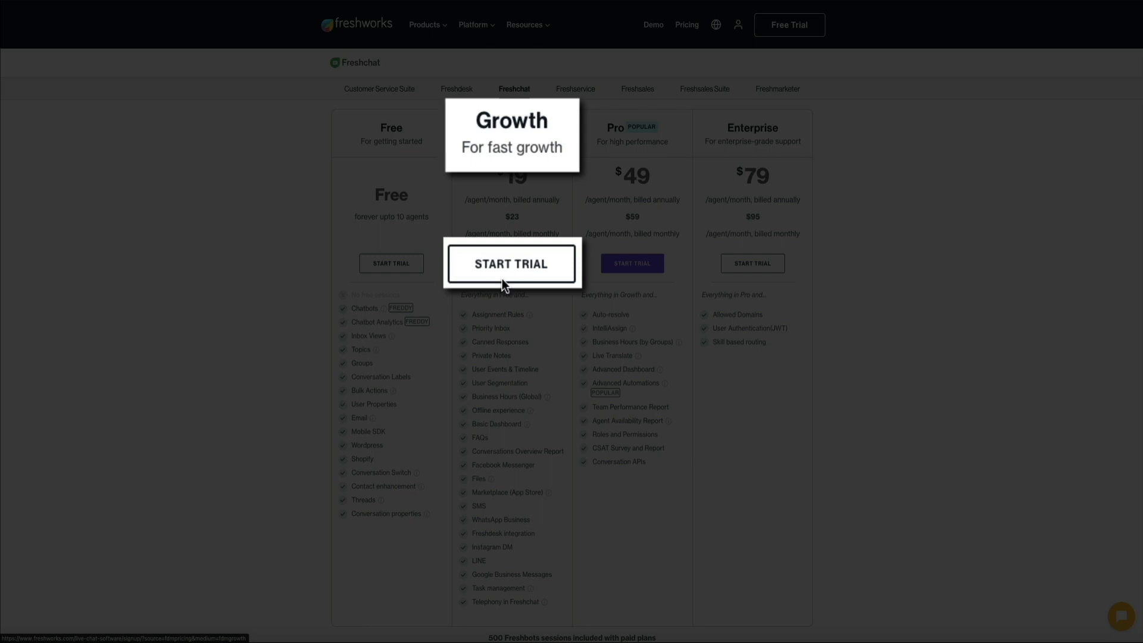
- Start a free trial of the Growth plan
{"action": "left_click", "coordinate": [501, 280]}
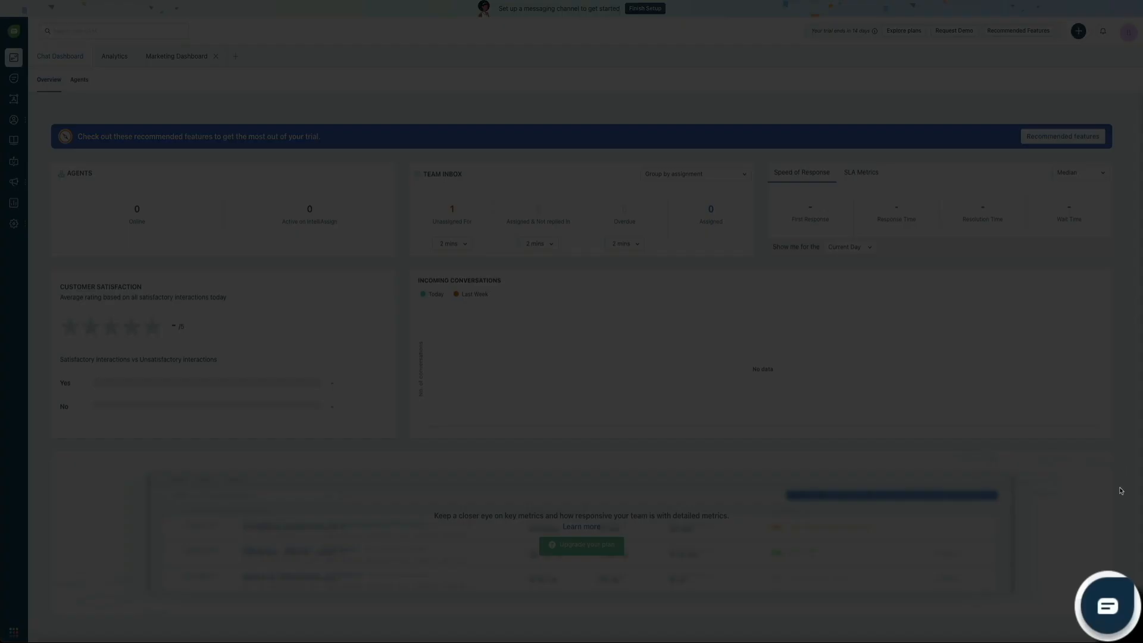
- Preview the support chat widget from the bottom-right launcher, then close it
{"action": "left_click", "coordinate": [1106, 635]}
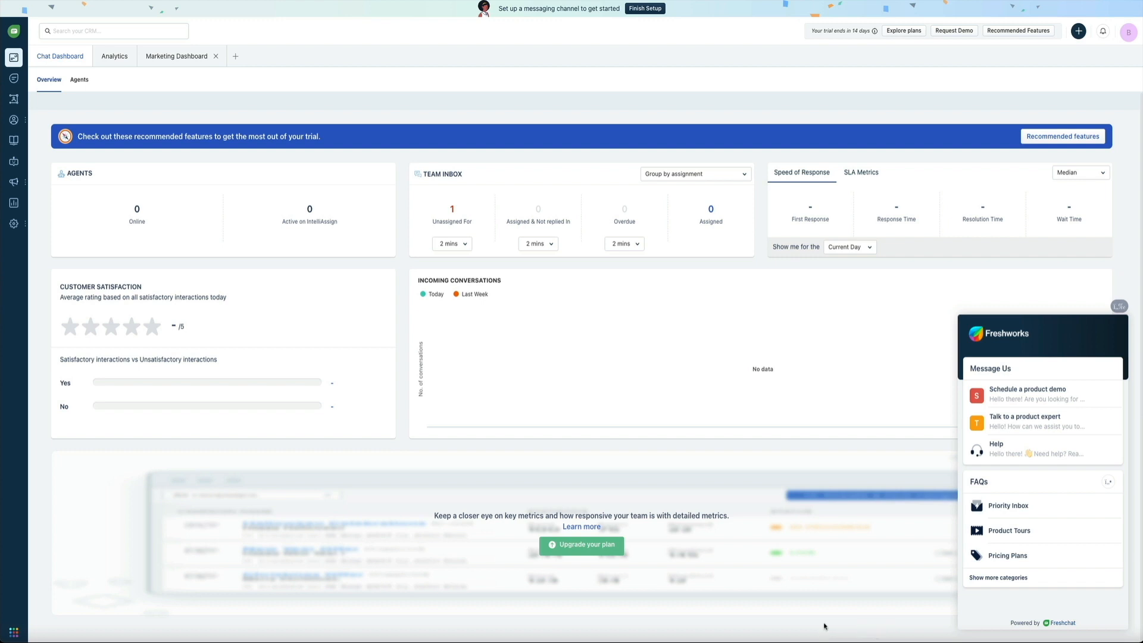
{"action": "left_click", "coordinate": [1119, 306]}
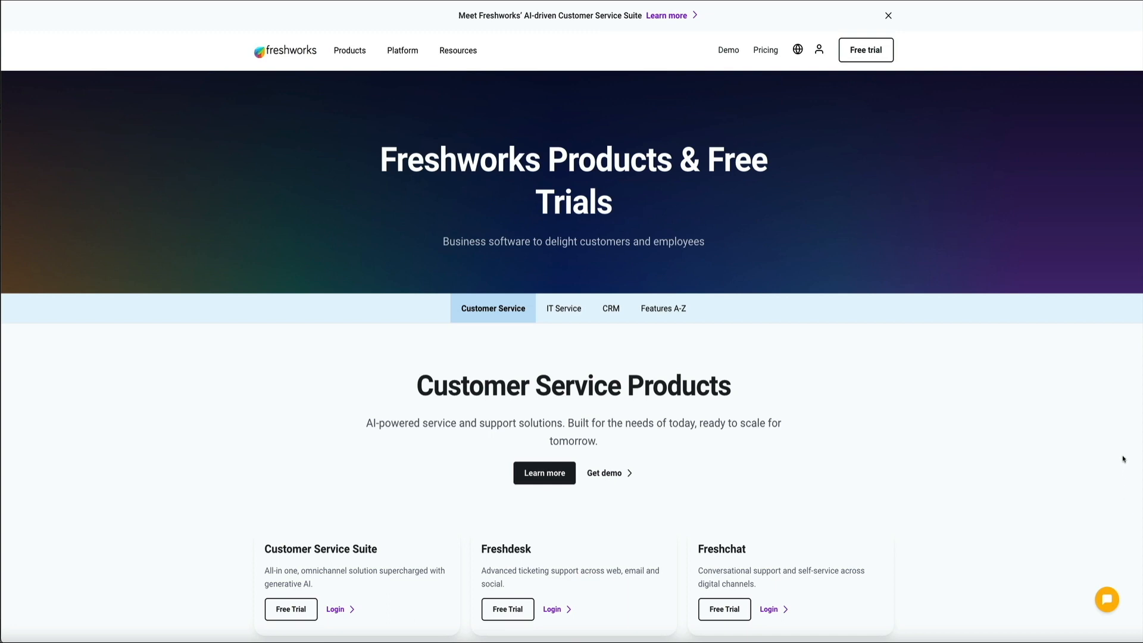
- Scroll through the Freshworks products page down to the footer
{"action": "scroll", "coordinate": [1123, 457], "scroll_direction": "down", "scroll_amount": 4}
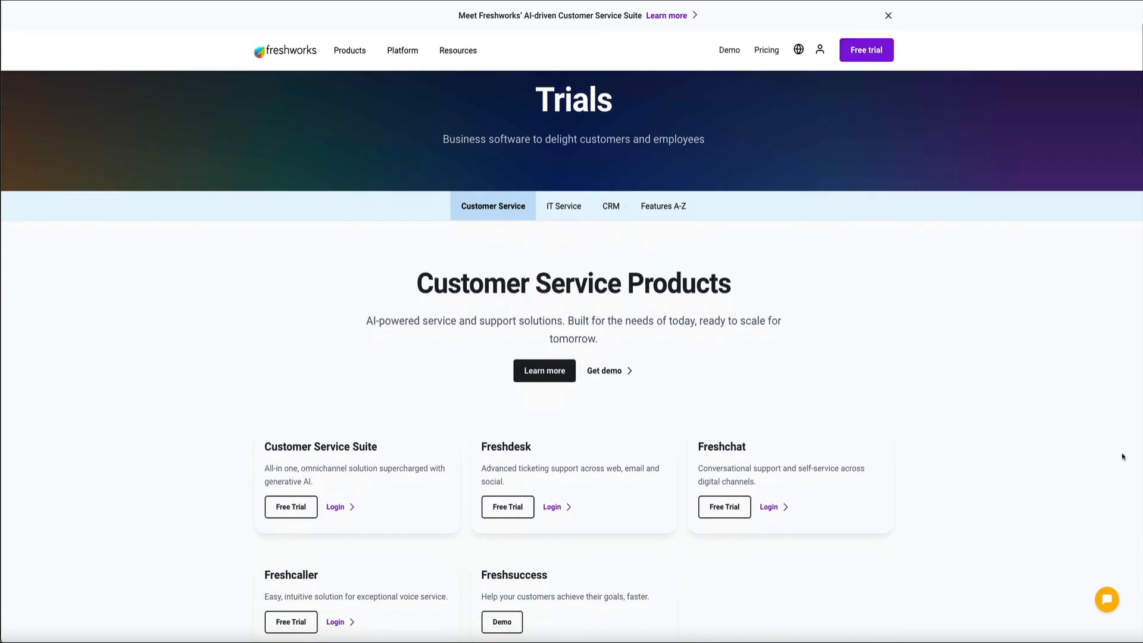
{"action": "scroll", "coordinate": [1123, 457], "scroll_direction": "down", "scroll_amount": 5}
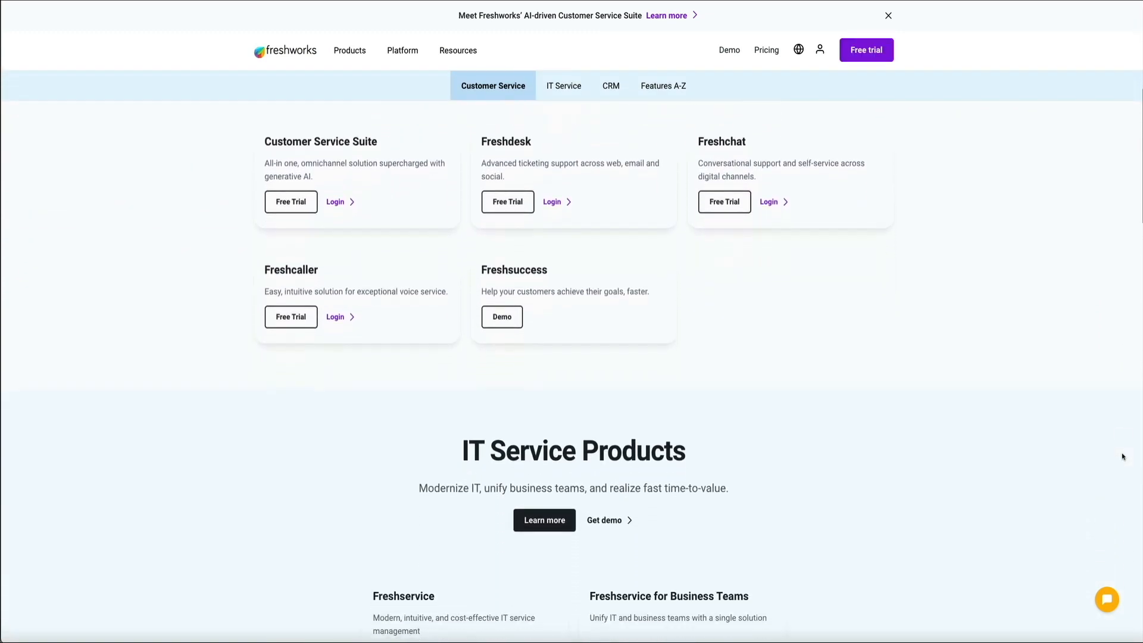
{"action": "scroll", "coordinate": [1123, 457], "scroll_direction": "down", "scroll_amount": 5}
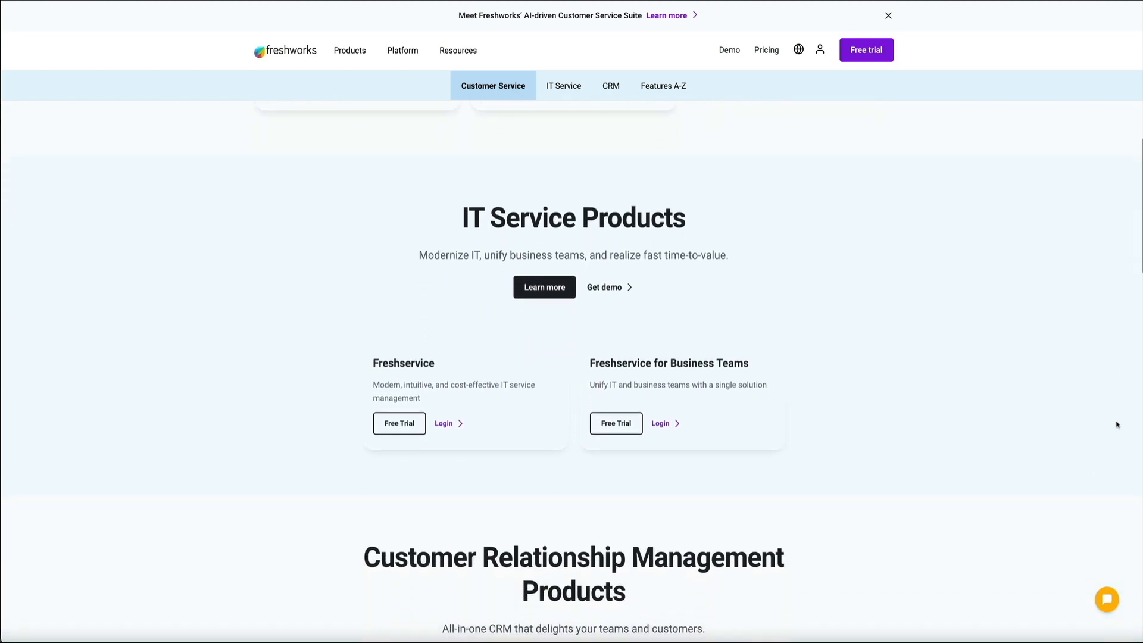
{"action": "scroll", "coordinate": [1117, 425], "scroll_direction": "down", "scroll_amount": 6}
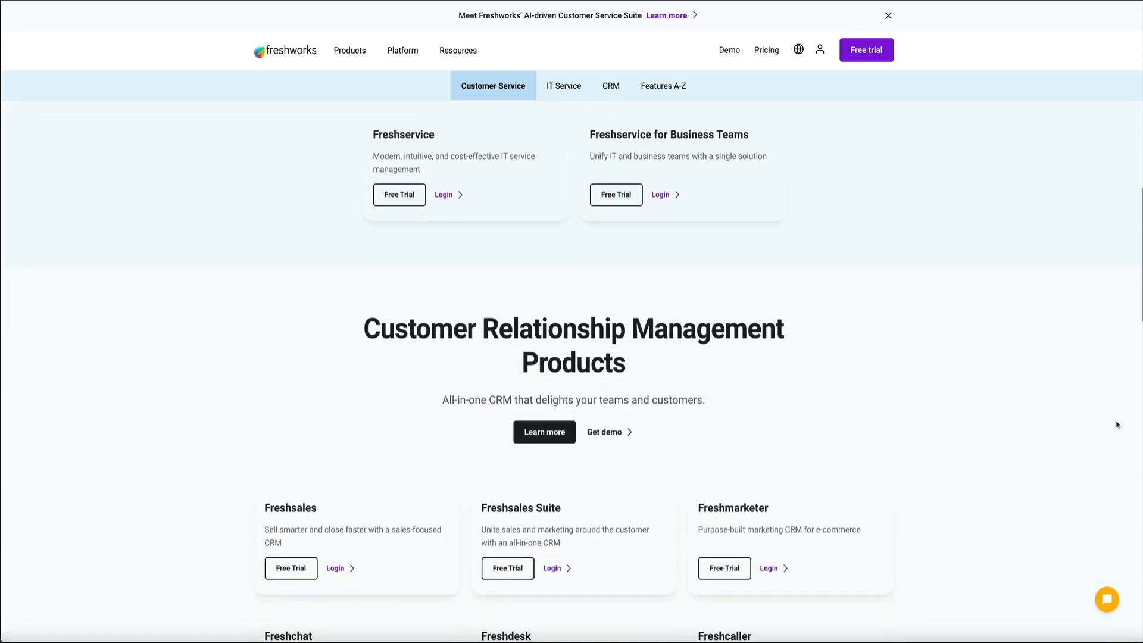
{"action": "scroll", "coordinate": [1118, 425], "scroll_direction": "down", "scroll_amount": 5}
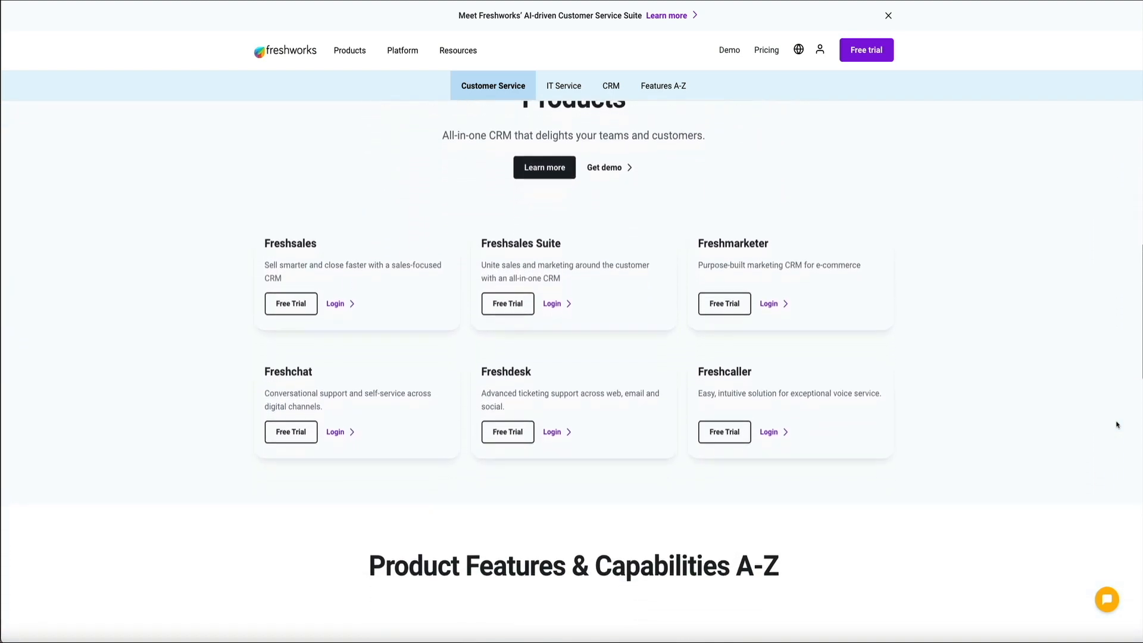
{"action": "scroll", "coordinate": [1118, 425], "scroll_direction": "down", "scroll_amount": 5}
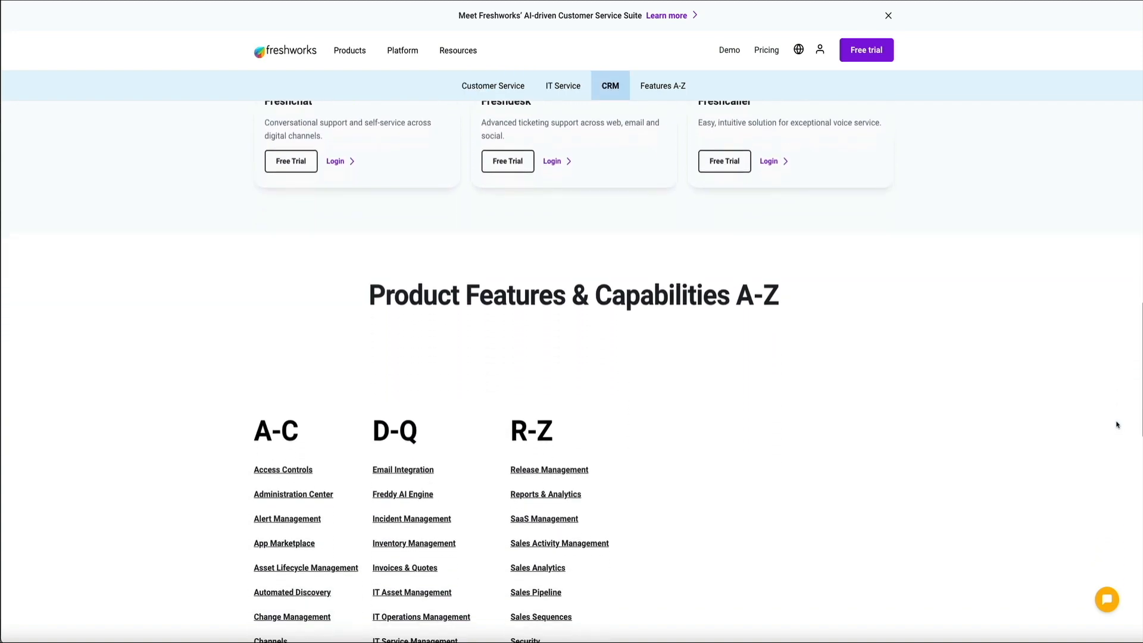
{"action": "scroll", "coordinate": [1117, 425], "scroll_direction": "down", "scroll_amount": 5}
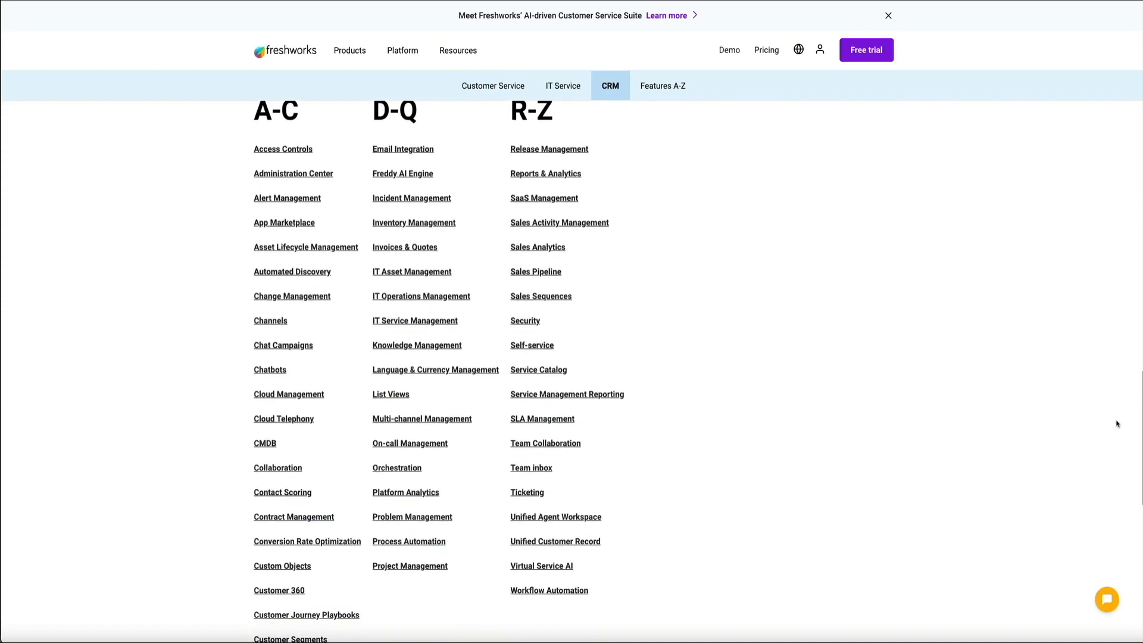
{"action": "scroll", "coordinate": [1118, 424], "scroll_direction": "down", "scroll_amount": 4}
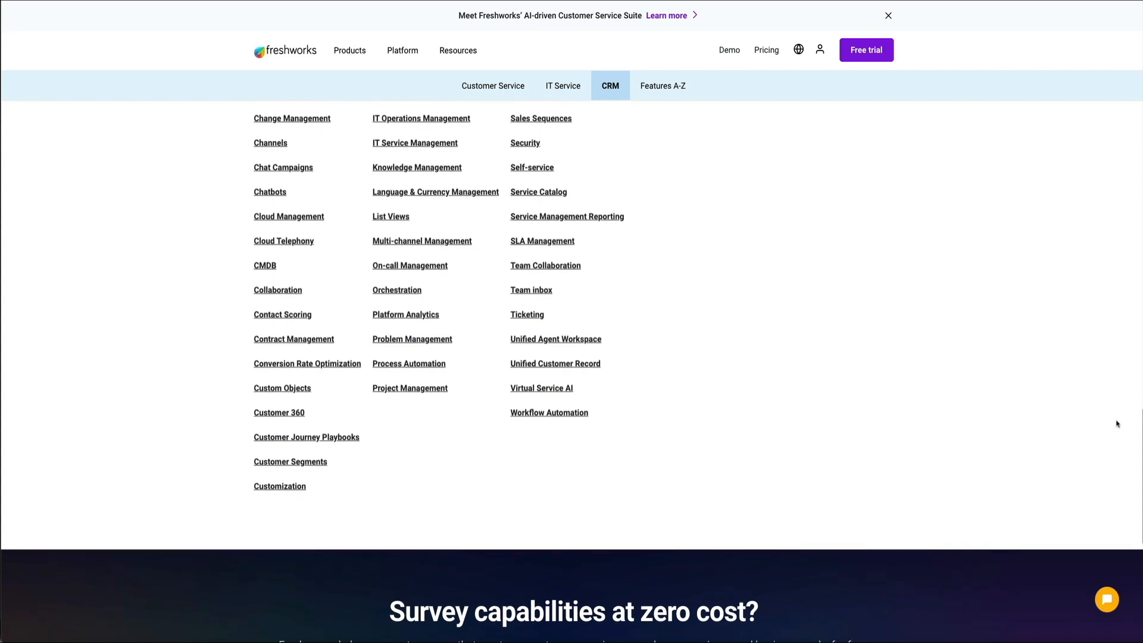
{"action": "scroll", "coordinate": [1118, 424], "scroll_direction": "down", "scroll_amount": 3}
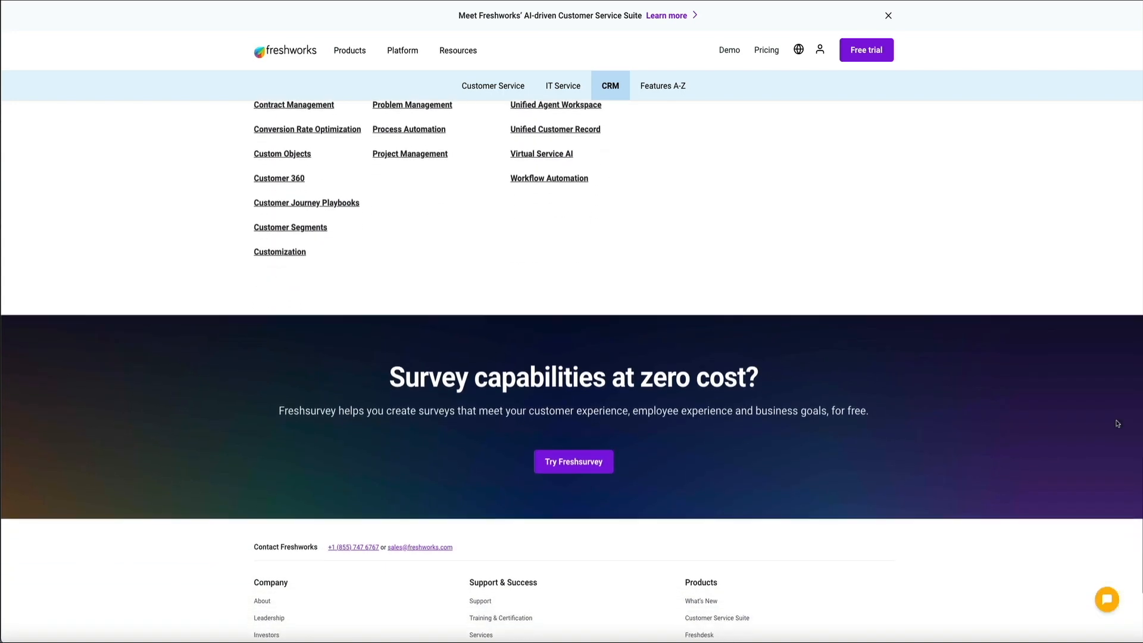
{"action": "scroll", "coordinate": [1117, 424], "scroll_direction": "down", "scroll_amount": 2}
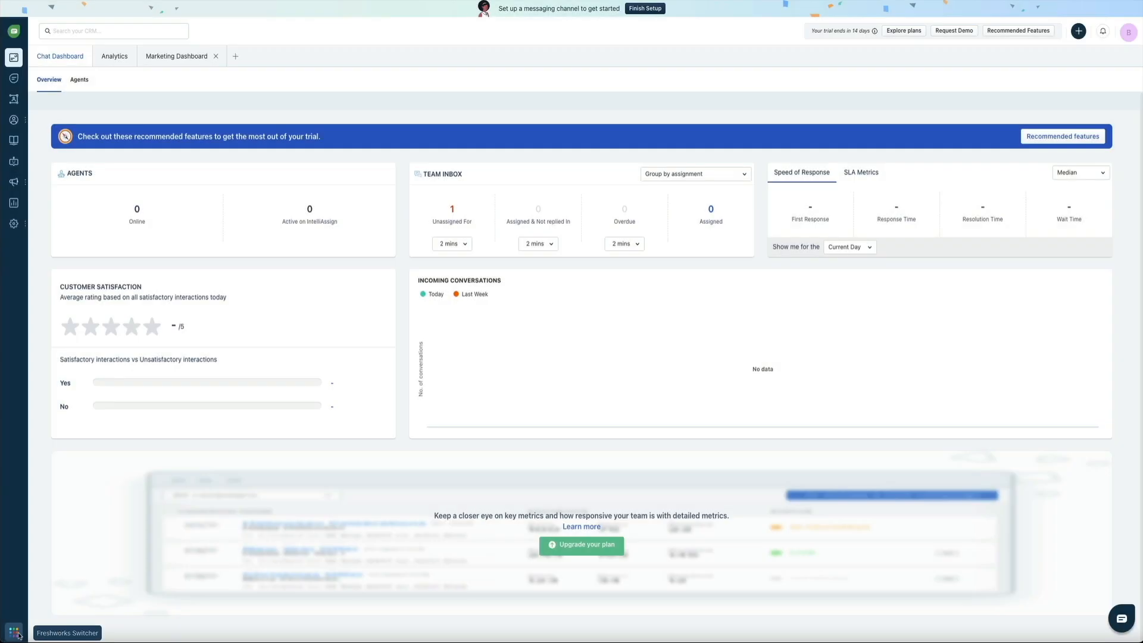
- Bring up the Freshworks account panel with Users, Subscriptions and Security options
{"action": "left_click", "coordinate": [17, 631]}
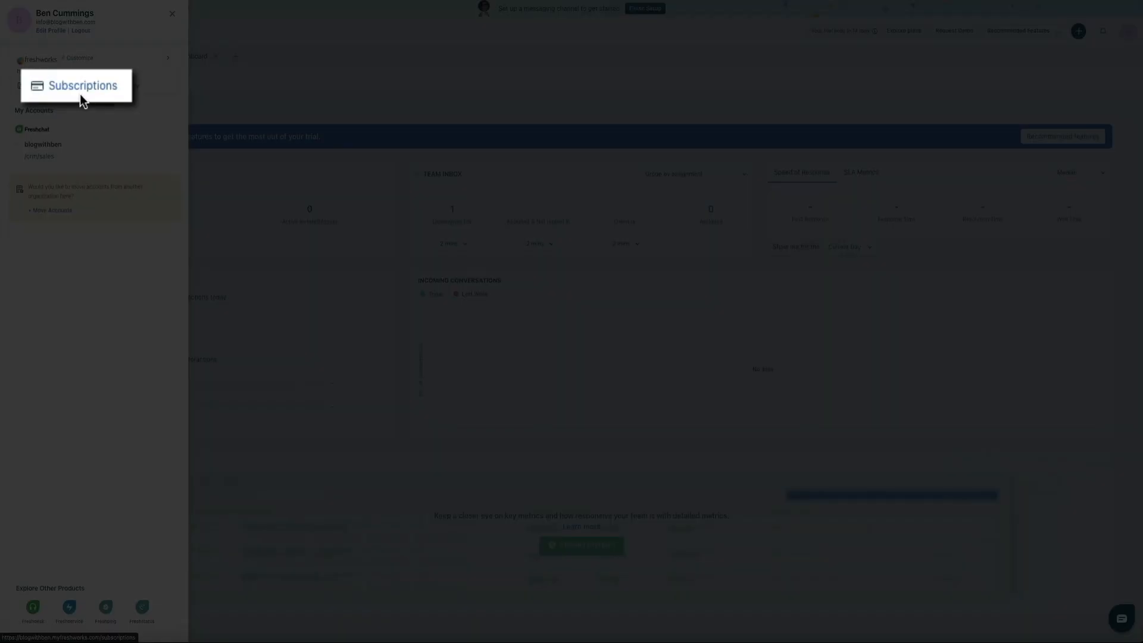
- Show the Freshchat subscription's Manage Plan page for the Growth trial
{"action": "left_click", "coordinate": [81, 95]}
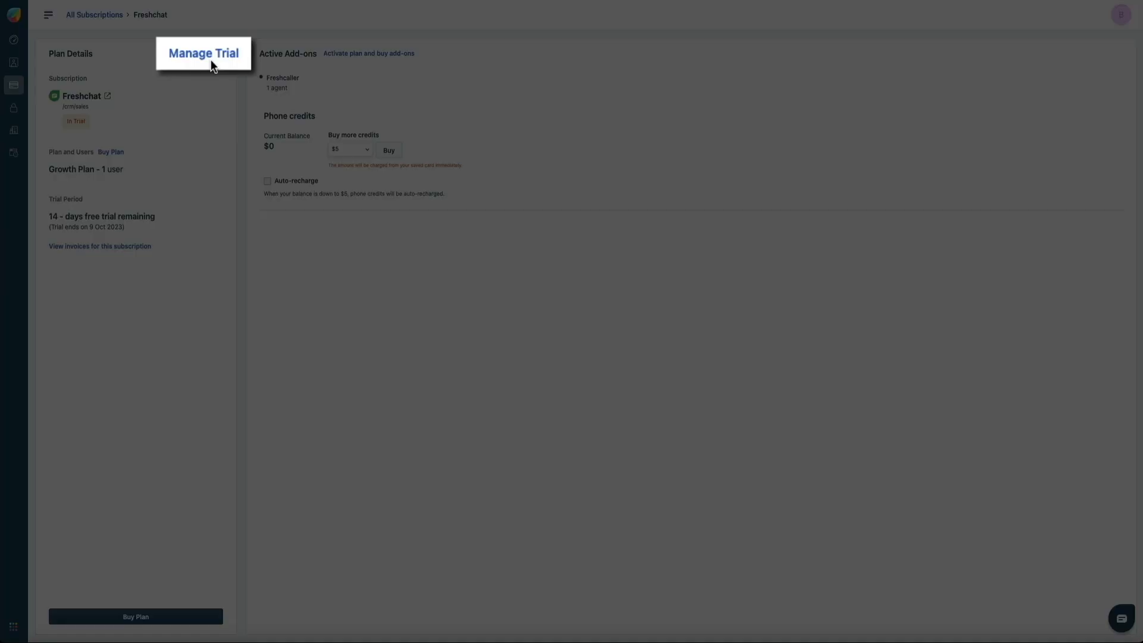
{"action": "left_click", "coordinate": [209, 59]}
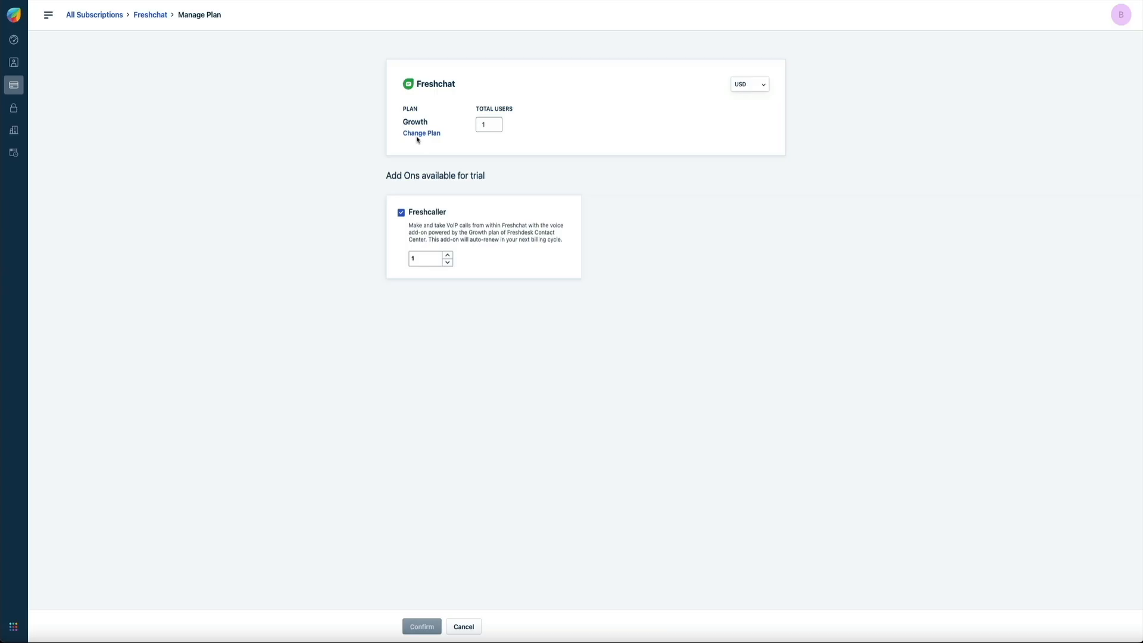
{"action": "left_click", "coordinate": [417, 138]}
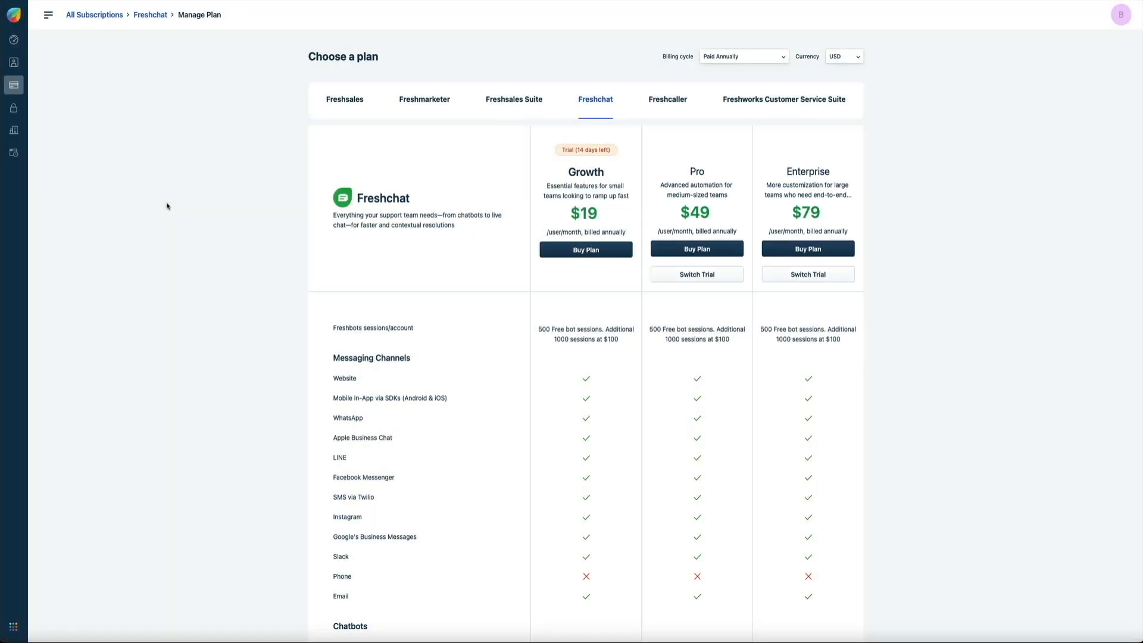
{"action": "scroll", "coordinate": [167, 206], "scroll_direction": "down", "scroll_amount": 10}
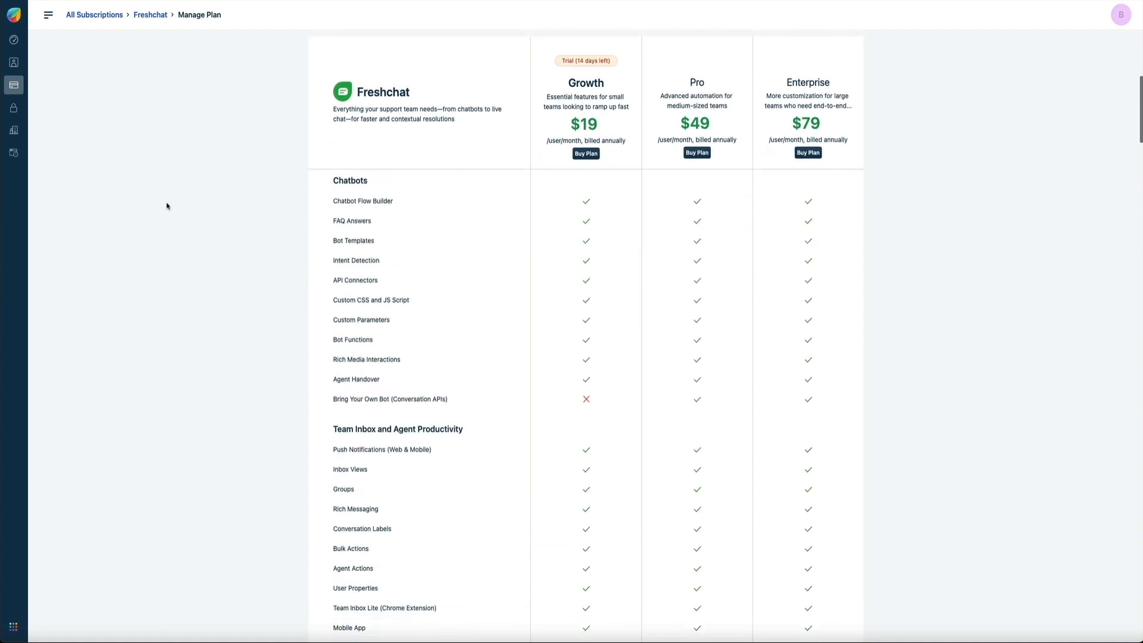
{"action": "scroll", "coordinate": [168, 206], "scroll_direction": "down", "scroll_amount": 15}
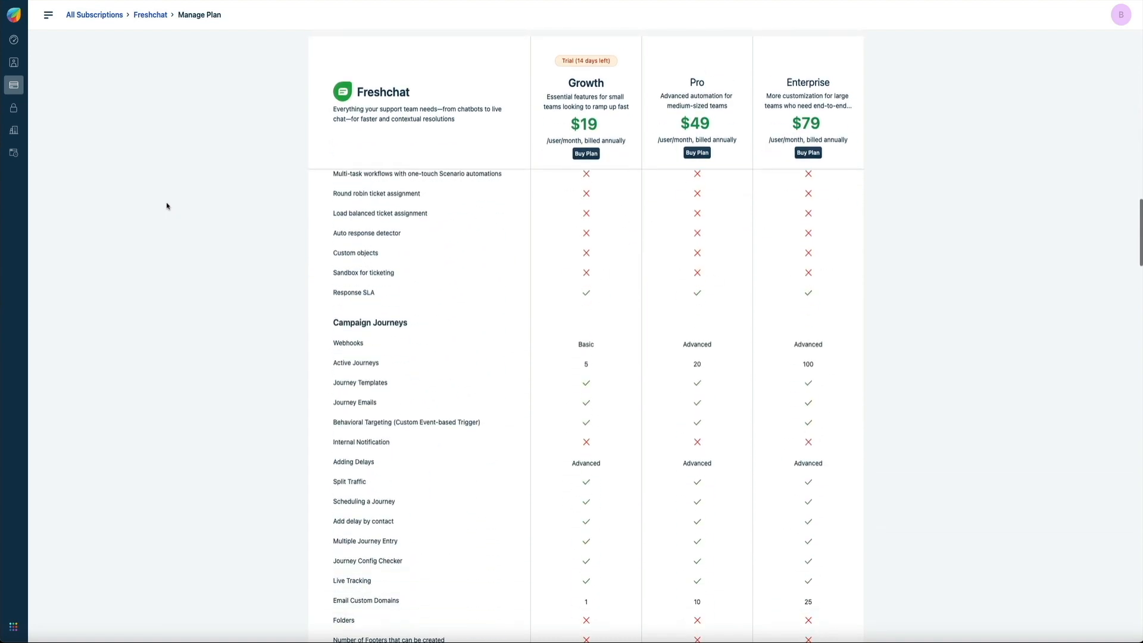
{"action": "scroll", "coordinate": [167, 206], "scroll_direction": "down", "scroll_amount": 15}
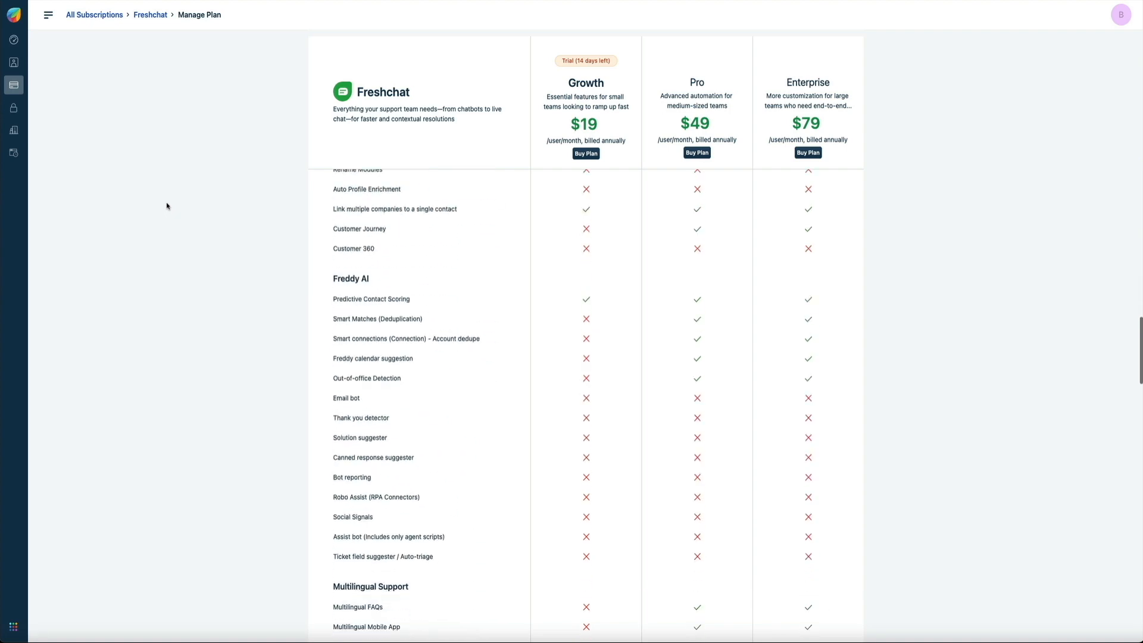
{"action": "scroll", "coordinate": [168, 204], "scroll_direction": "down", "scroll_amount": 15}
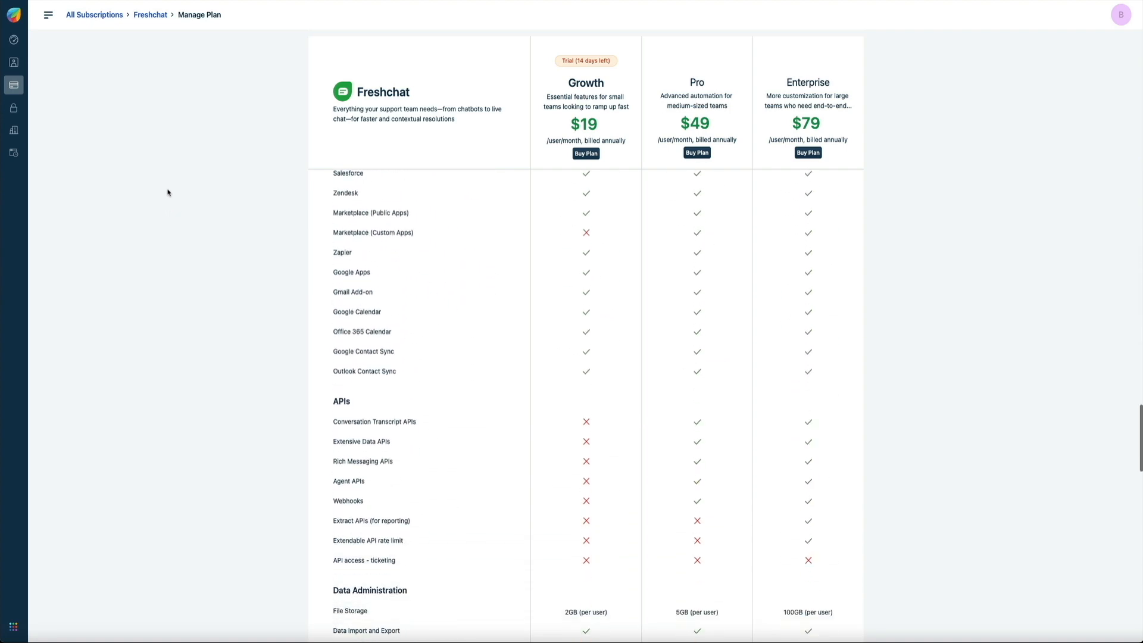
{"action": "scroll", "coordinate": [167, 193], "scroll_direction": "down", "scroll_amount": 15}
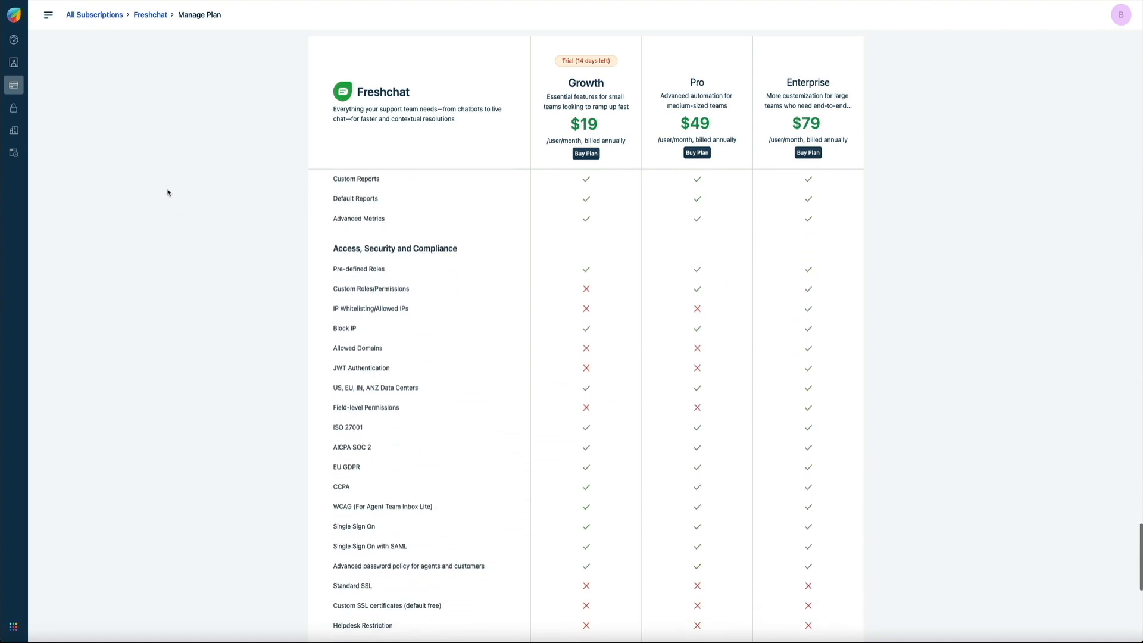
{"action": "scroll", "coordinate": [167, 192], "scroll_direction": "down", "scroll_amount": 4}
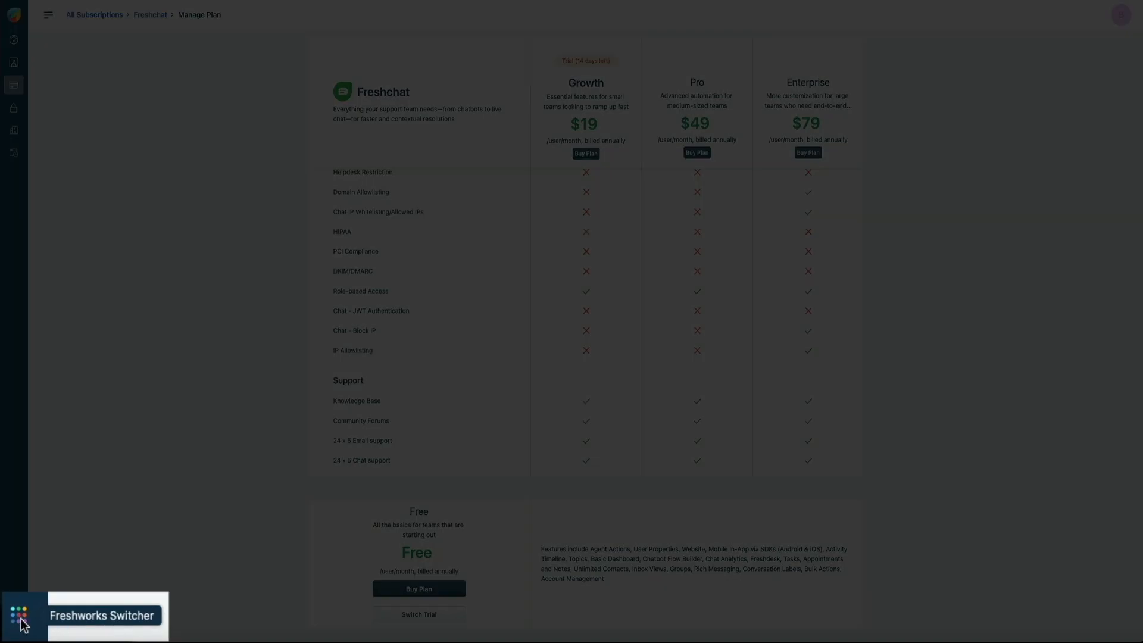
{"action": "left_click", "coordinate": [21, 621]}
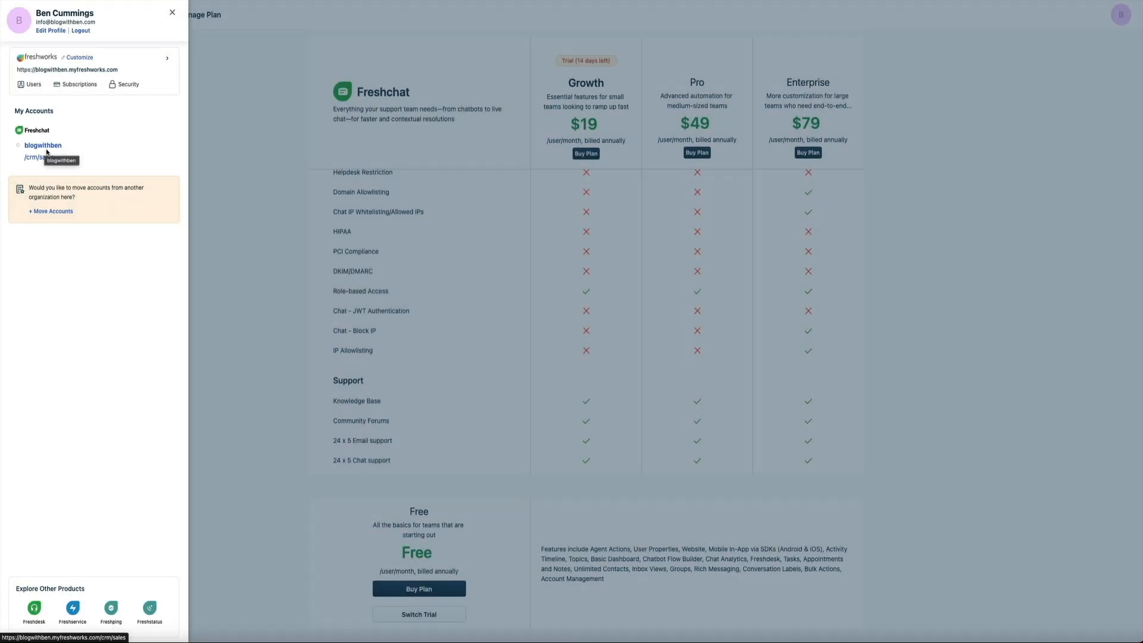
{"action": "left_click", "coordinate": [47, 151]}
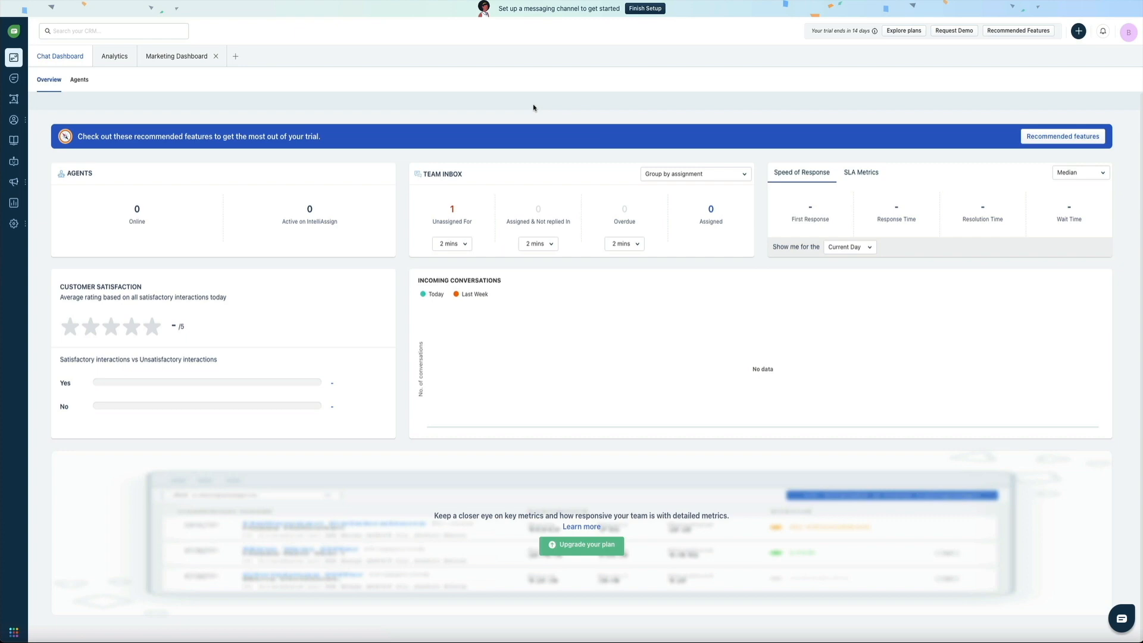
- Go to Admin Settings and search the settings for 'cancel'
{"action": "mouse_move", "coordinate": [16, 229]}
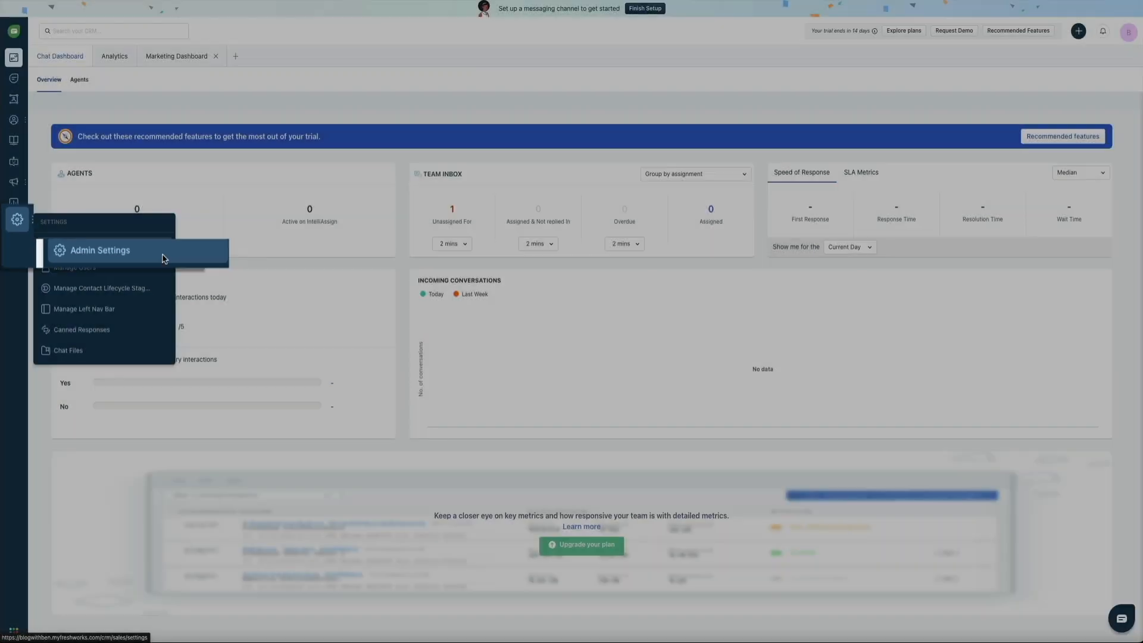
{"action": "left_click", "coordinate": [163, 255]}
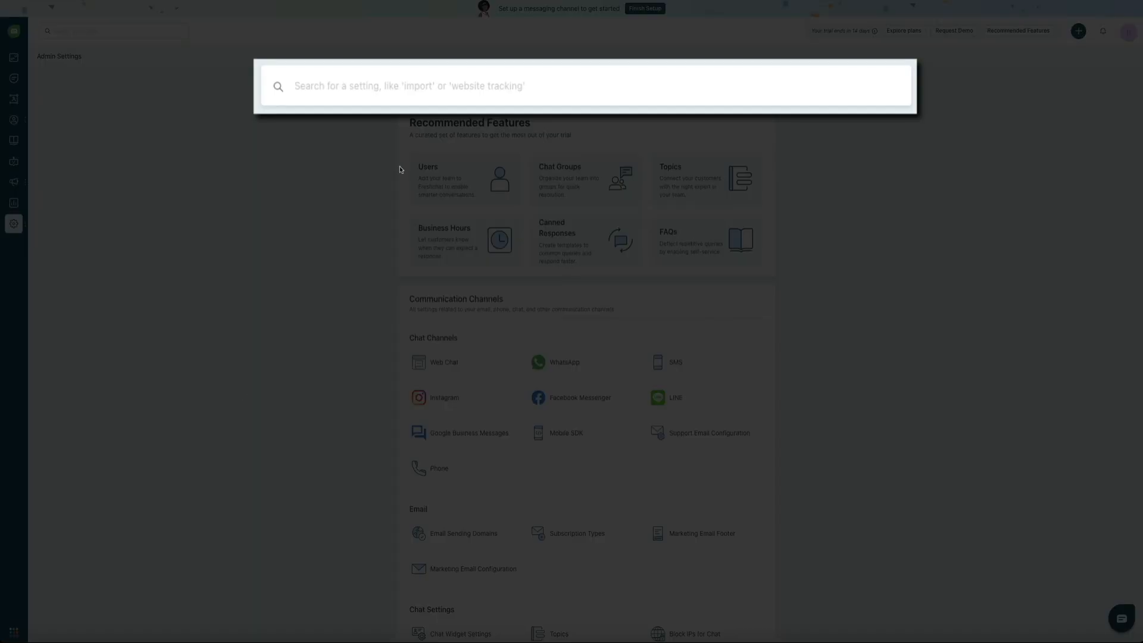
{"action": "type", "text": "cancel"}
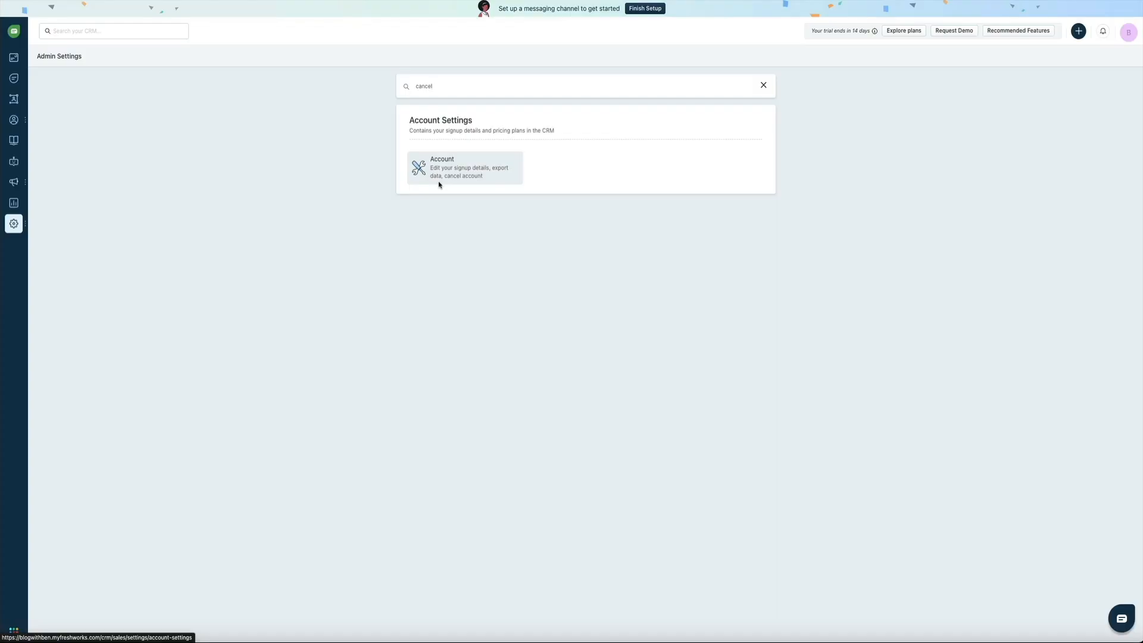
- Show the Account settings page with data export and account cancellation options
{"action": "left_click", "coordinate": [439, 184]}
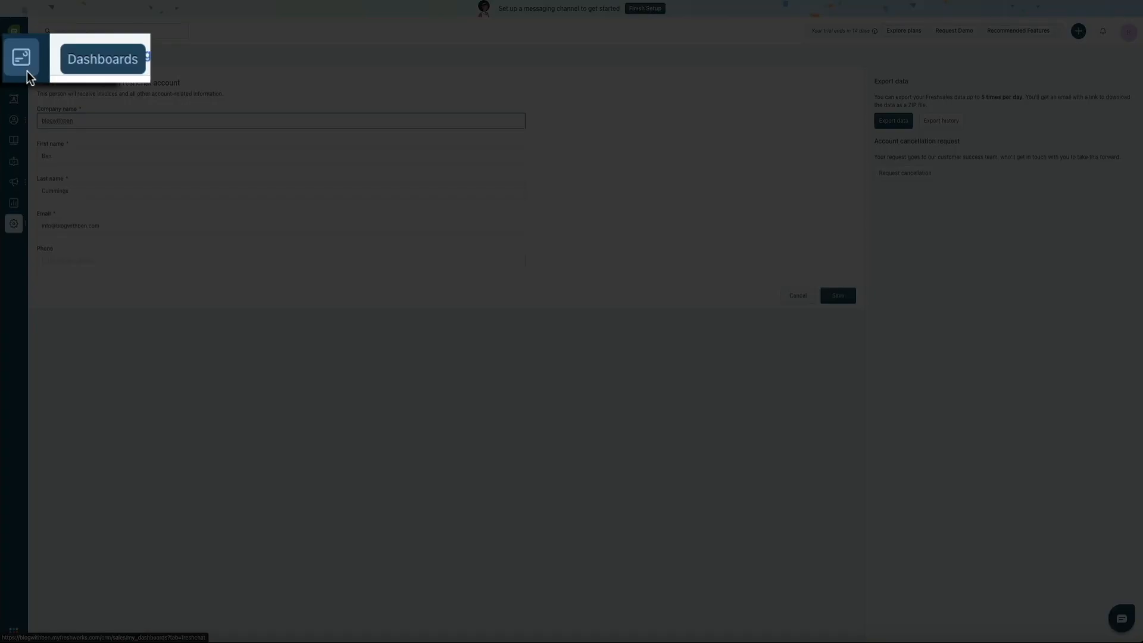
- Go back to the Chat Dashboard, now listing 3 unassigned conversations
{"action": "left_click", "coordinate": [16, 64]}
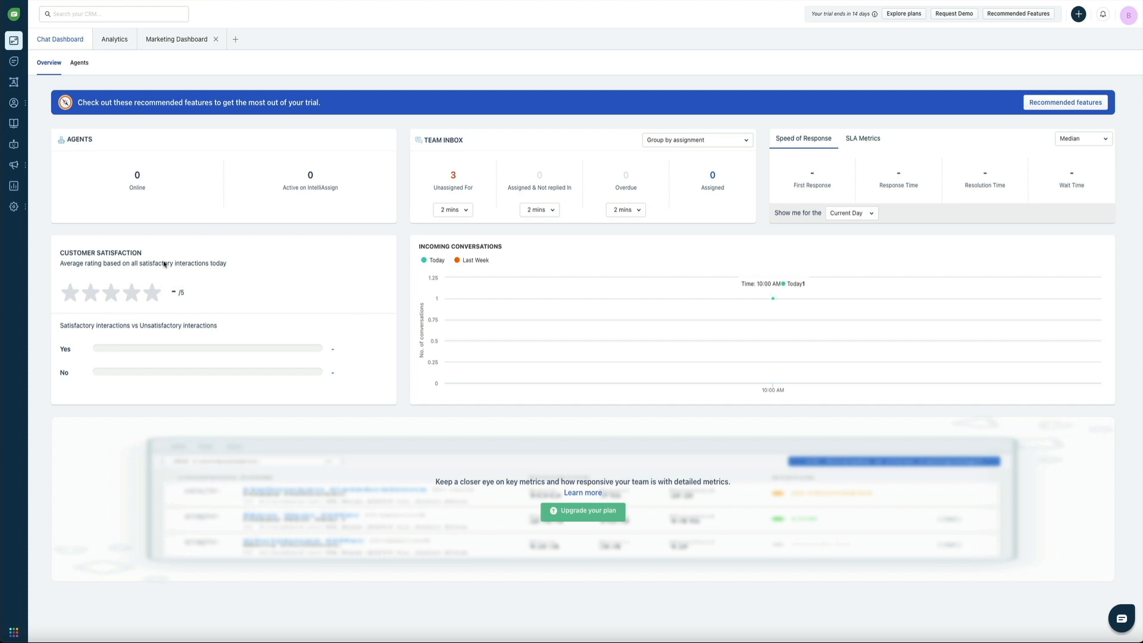
{"action": "mouse_move", "coordinate": [14, 207]}
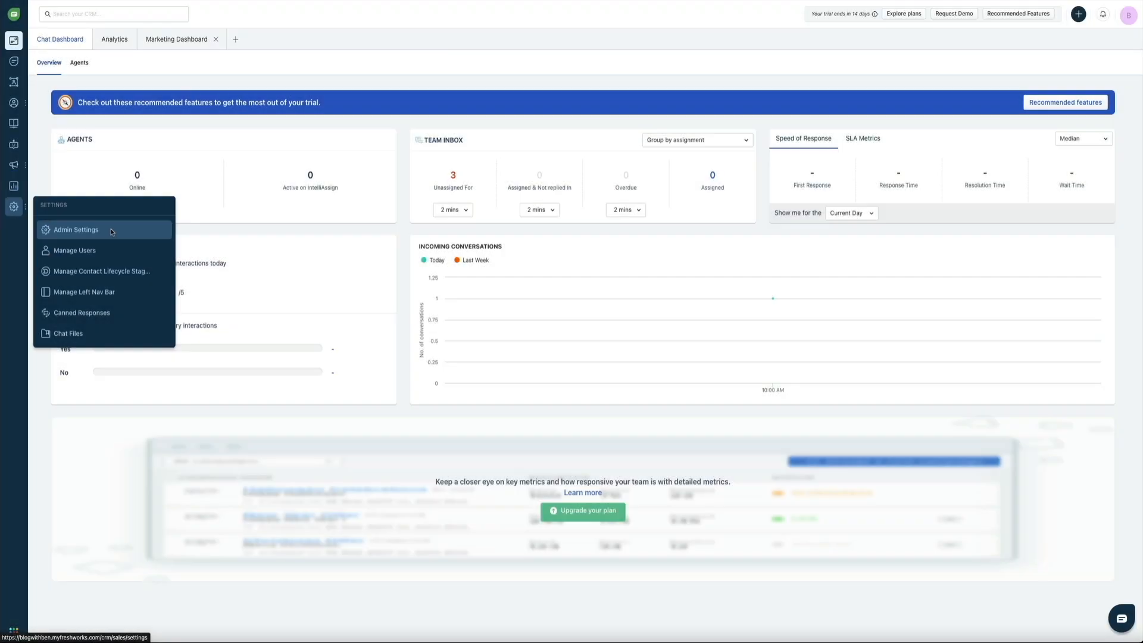
- Go to Admin Settings and open the Web Chat channel listing the default Web Widget
{"action": "left_click", "coordinate": [110, 231]}
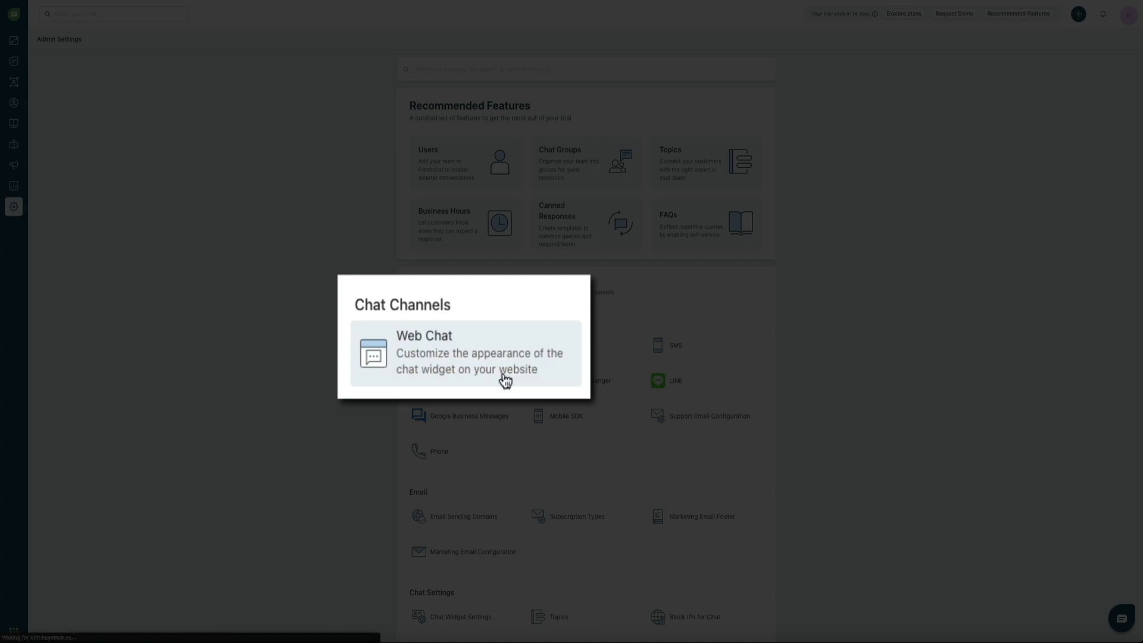
{"action": "left_click", "coordinate": [484, 358]}
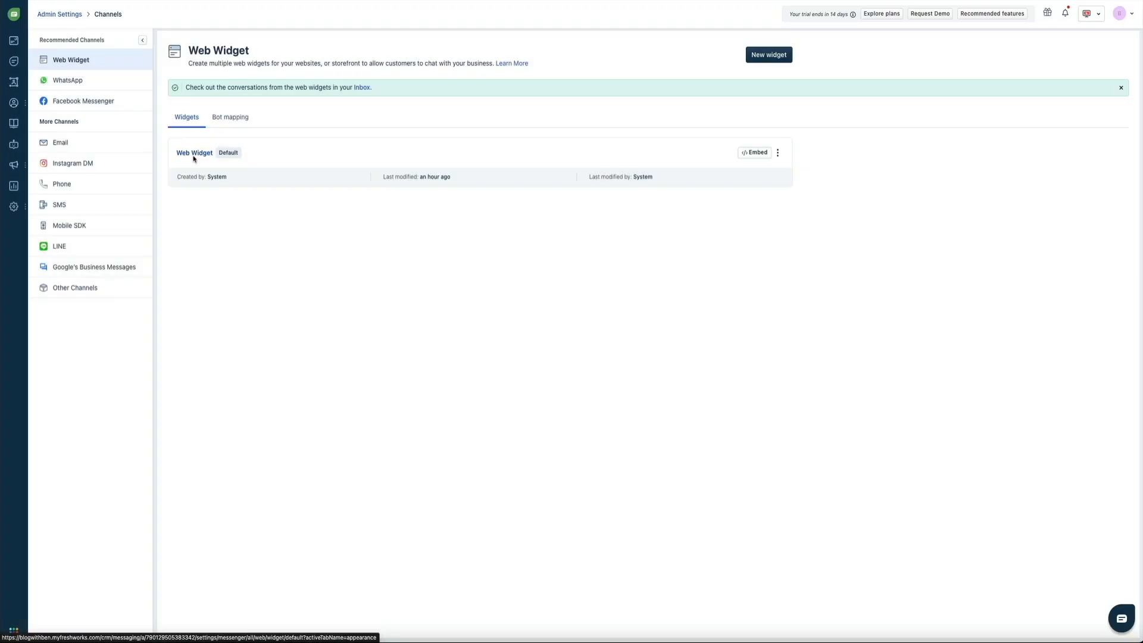
- Open the Web Widget (Default) and show its Content topics: Appointments, Chat with us, Inquiry
{"action": "left_click", "coordinate": [194, 155]}
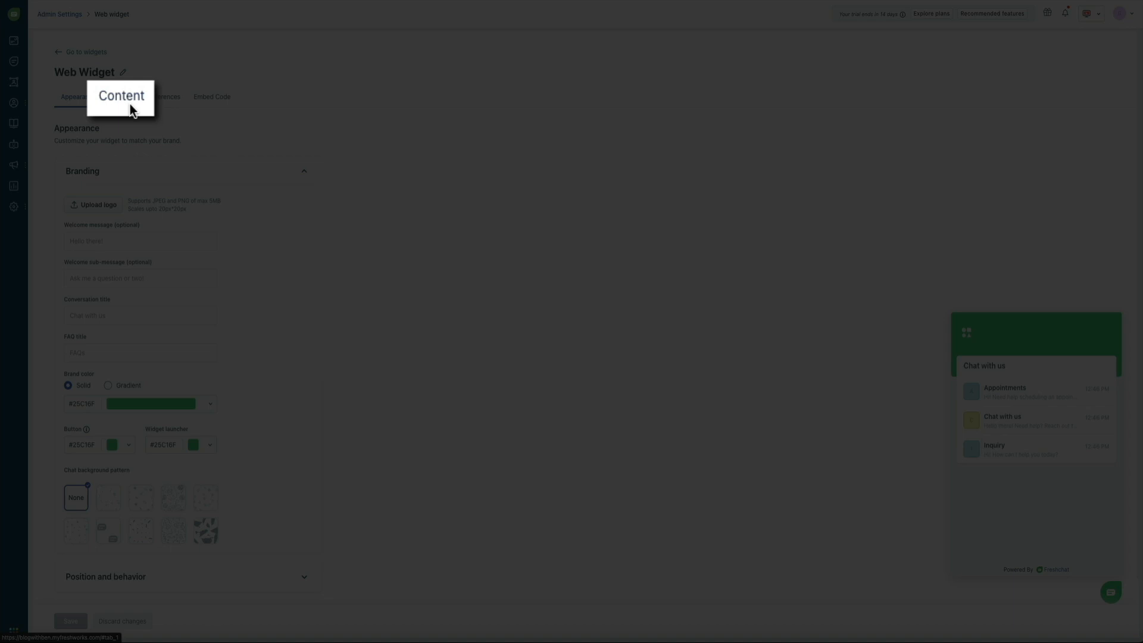
{"action": "left_click", "coordinate": [126, 104]}
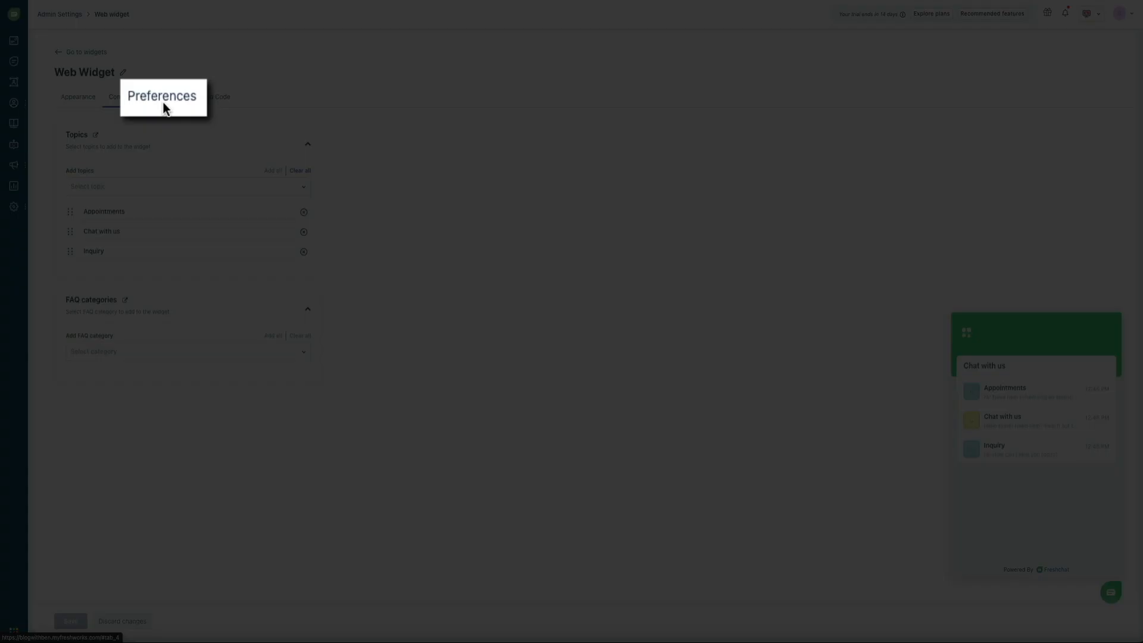
- Show the Web Widget Preferences for notifications, typing indicator and file attachments
{"action": "left_click", "coordinate": [164, 101]}
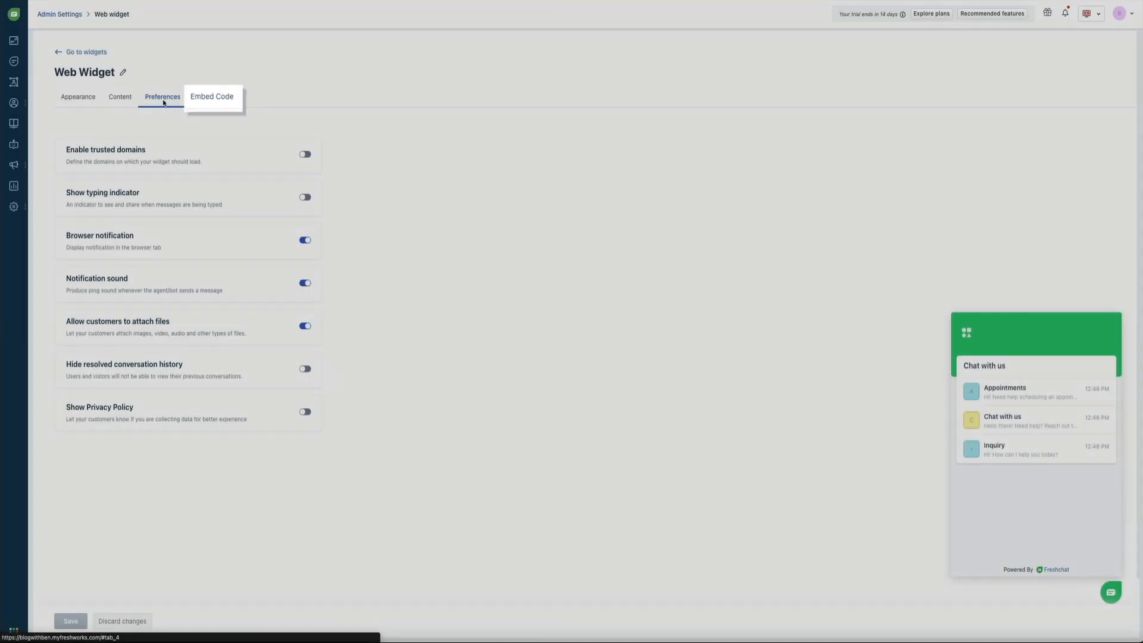
- Show the Web Widget's Embed Code script for pasting into a website
{"action": "left_click", "coordinate": [210, 97]}
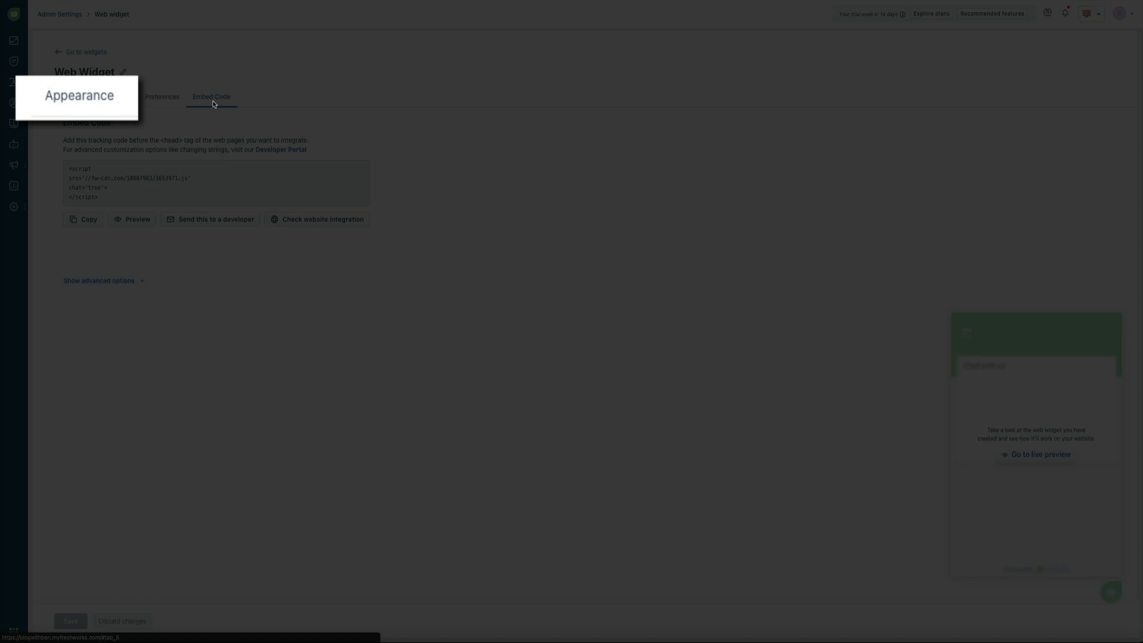
- Return to the Appearance settings and start uploading a branding logo from Downloads
{"action": "left_click", "coordinate": [52, 95]}
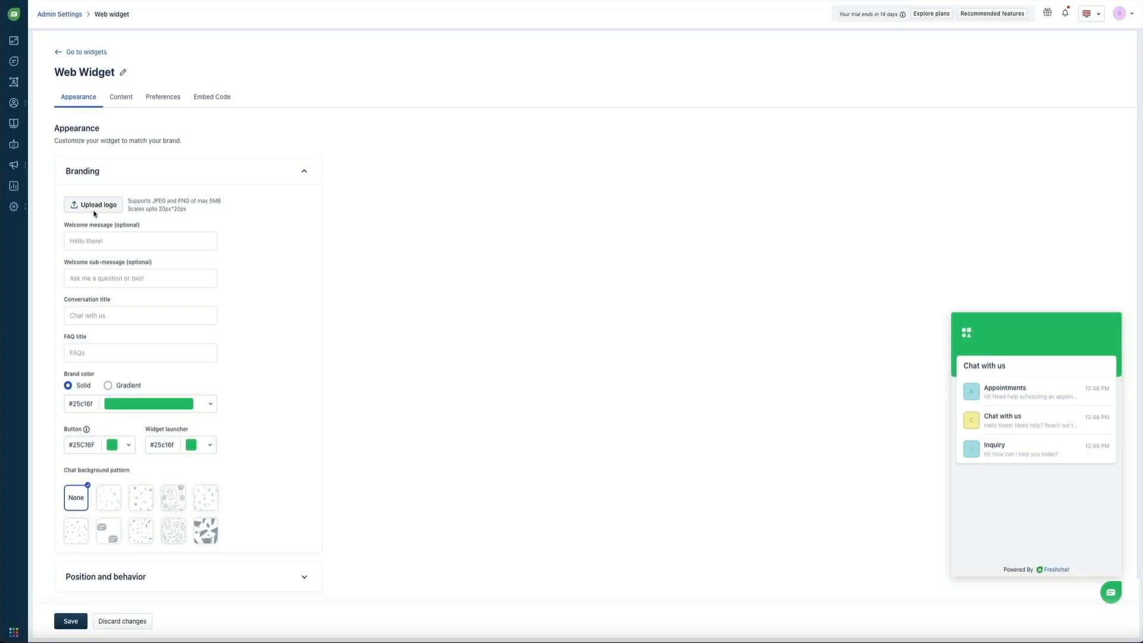
{"action": "left_click", "coordinate": [94, 212]}
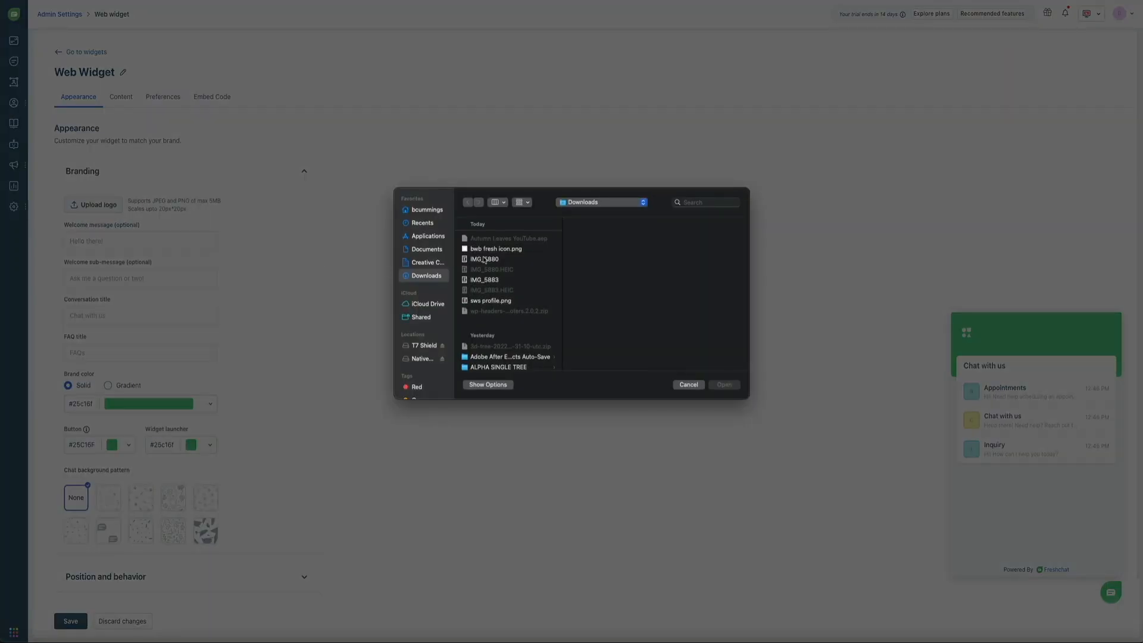
- Upload bwb fresh icon.png as the widget's branding logo
{"action": "left_click", "coordinate": [470, 249]}
{"action": "left_click", "coordinate": [724, 385]}
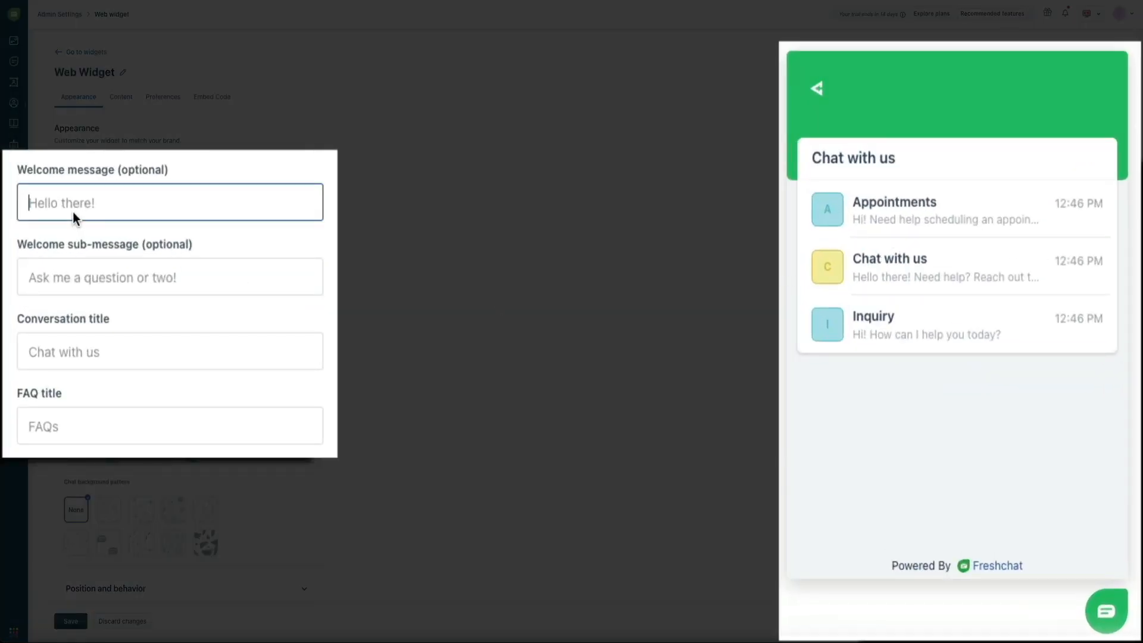
- Set the greeting 'Hello there!', sub-message 'Ask me a question or two.' and conversation title 'Chat with me'
{"action": "type", "text": "Hello there!"}
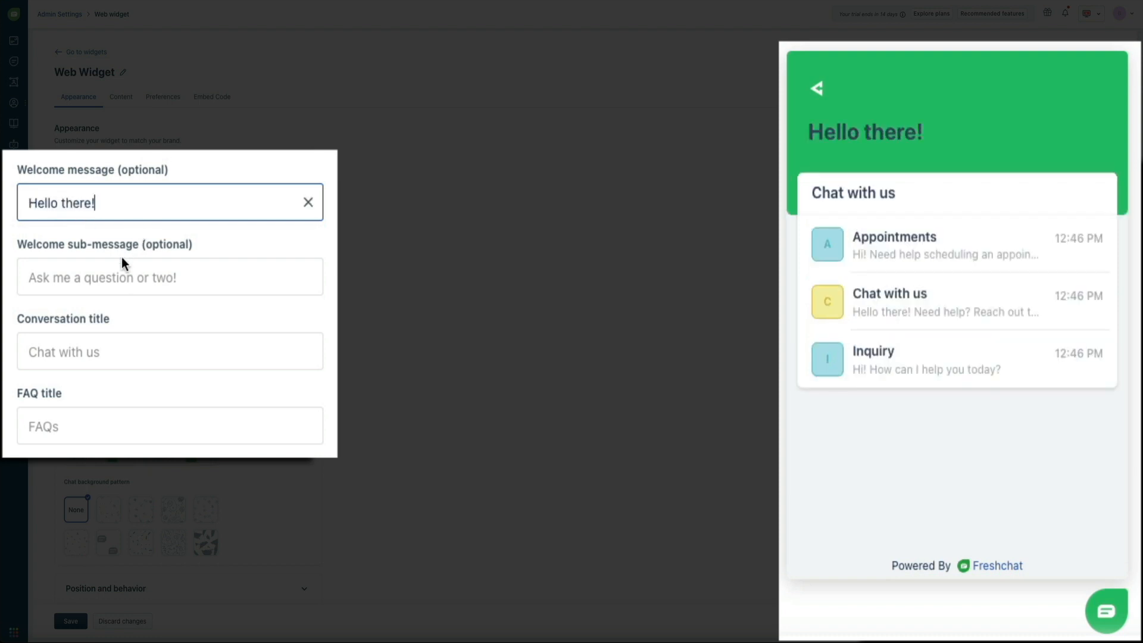
{"action": "left_click", "coordinate": [99, 283]}
{"action": "type", "text": "Ask "}
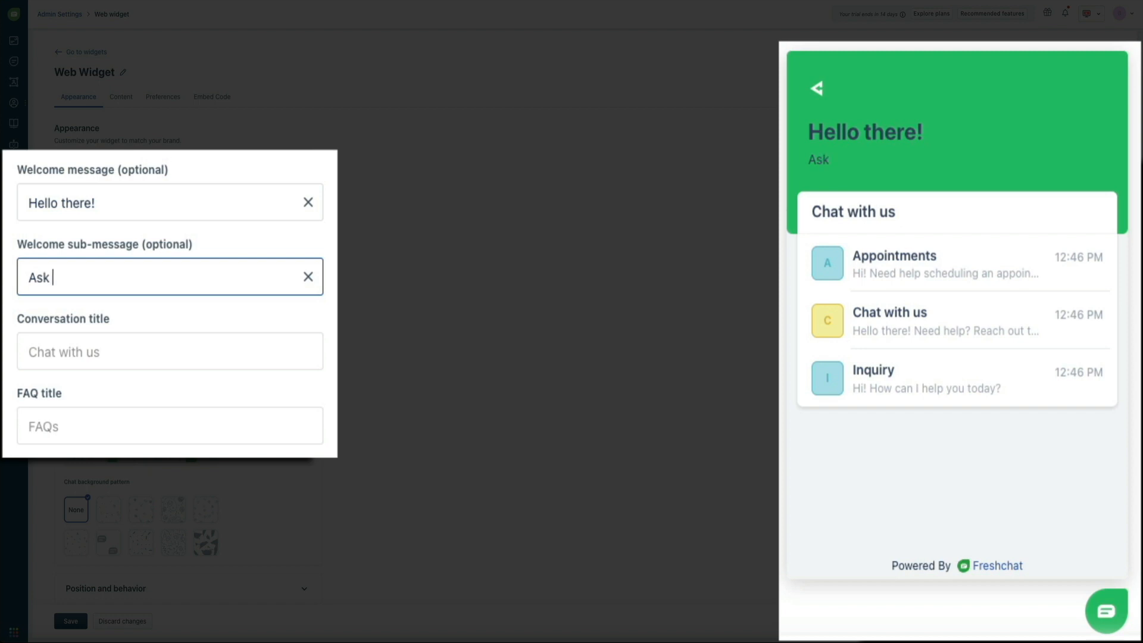
{"action": "type", "text": "me a ques"}
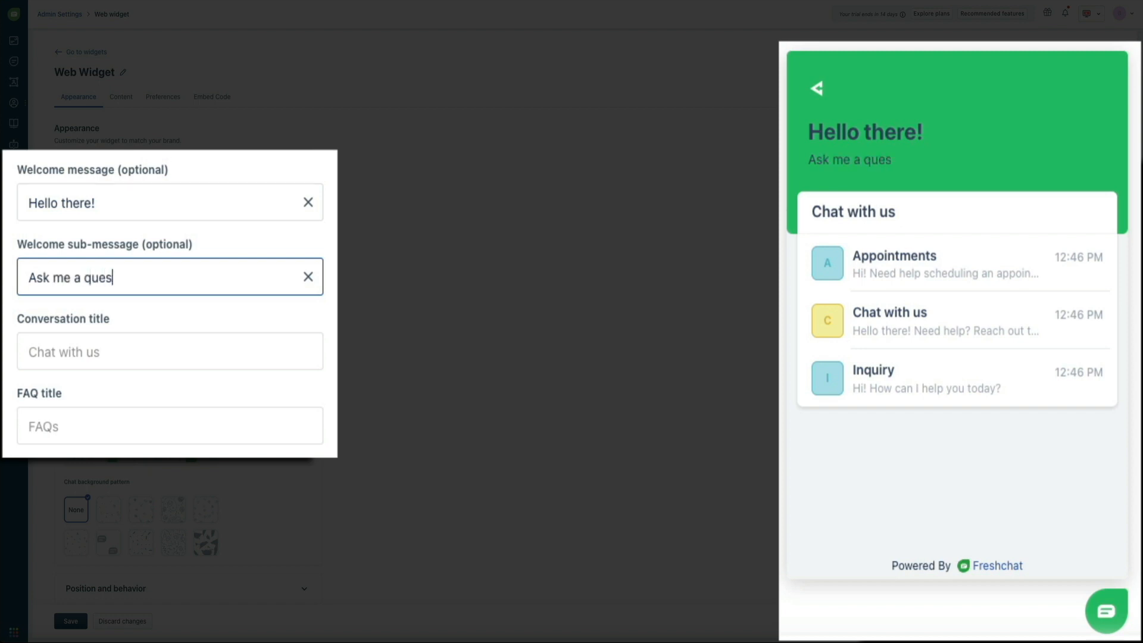
{"action": "type", "text": "tion or two"}
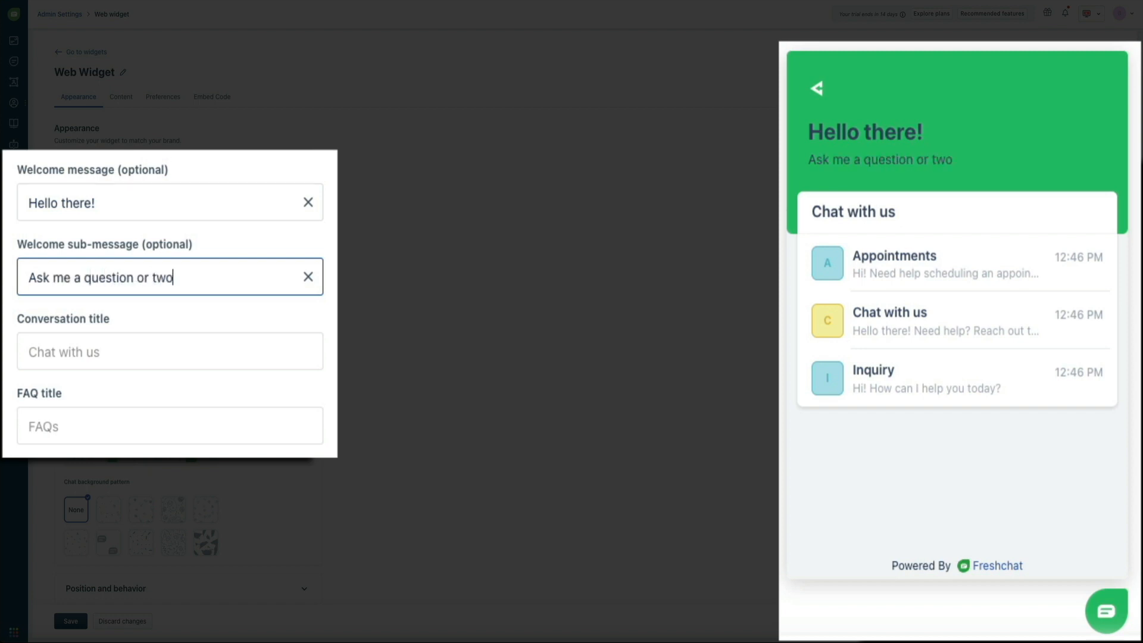
{"action": "type", "text": "."}
{"action": "left_click", "coordinate": [72, 351]}
{"action": "type", "text": "Chat with me"}
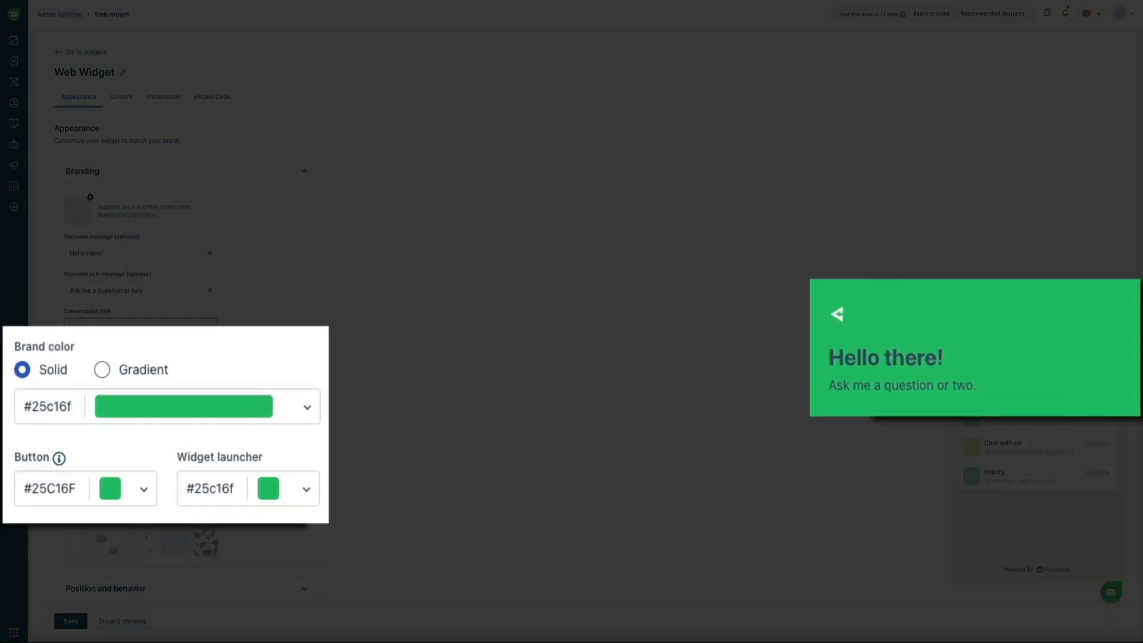
- Make the brand colour a gradient, trying cyan #25bbc1 and then magenta #bf25c1
{"action": "left_click", "coordinate": [107, 373]}
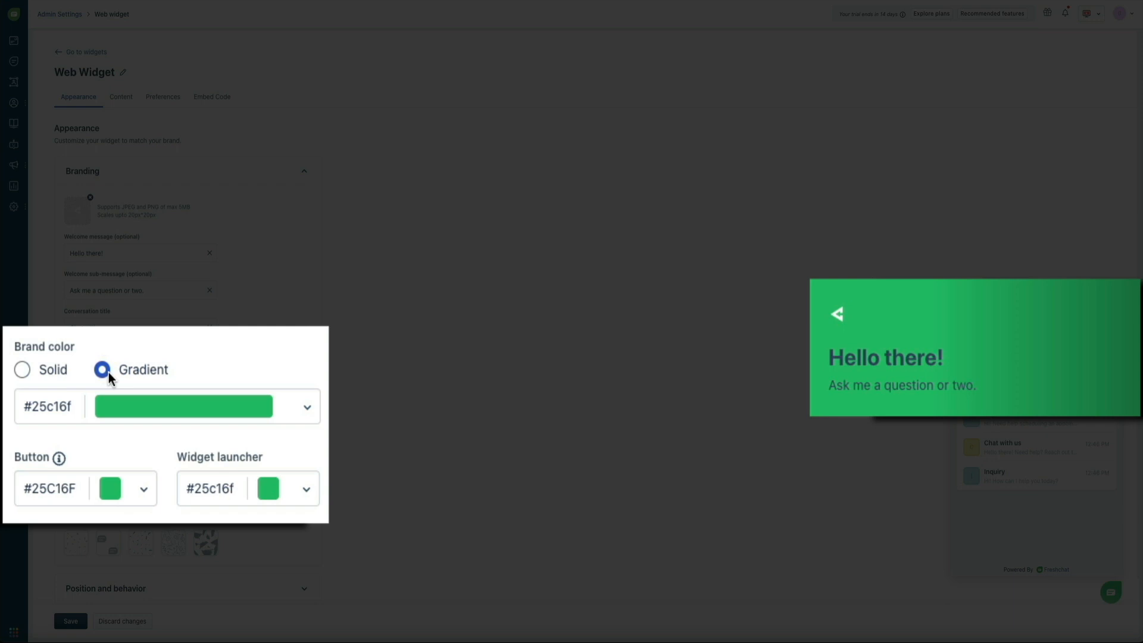
{"action": "left_click", "coordinate": [311, 407]}
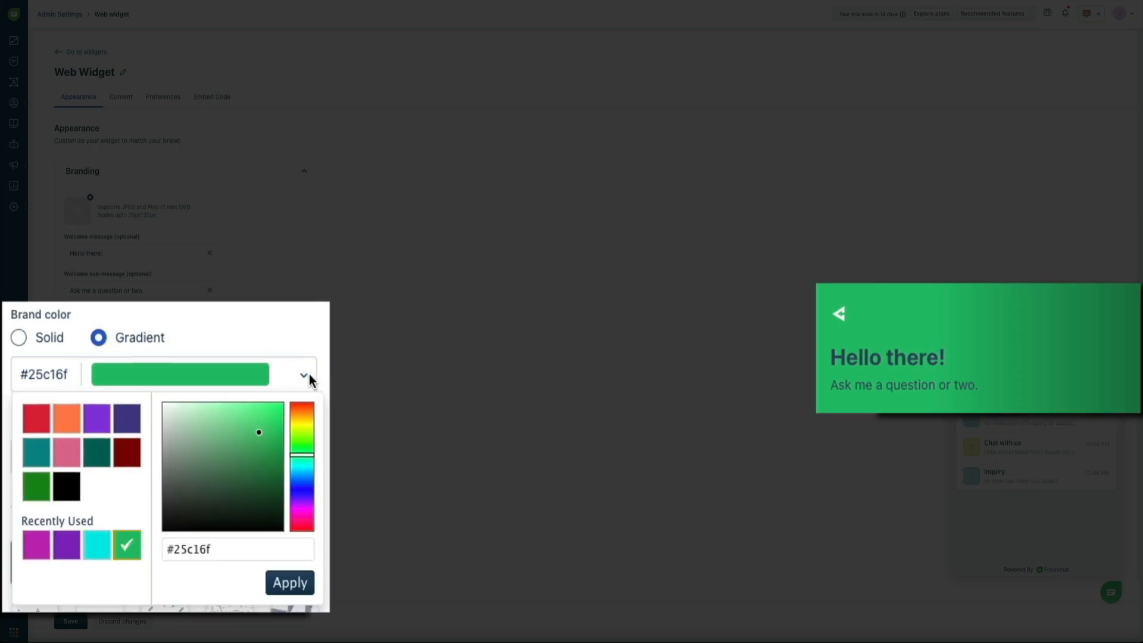
{"action": "mouse_move", "coordinate": [306, 469]}
{"action": "left_mouse_down"}
{"action": "mouse_move", "coordinate": [306, 488]}
{"action": "mouse_move", "coordinate": [306, 473]}
{"action": "left_mouse_up"}
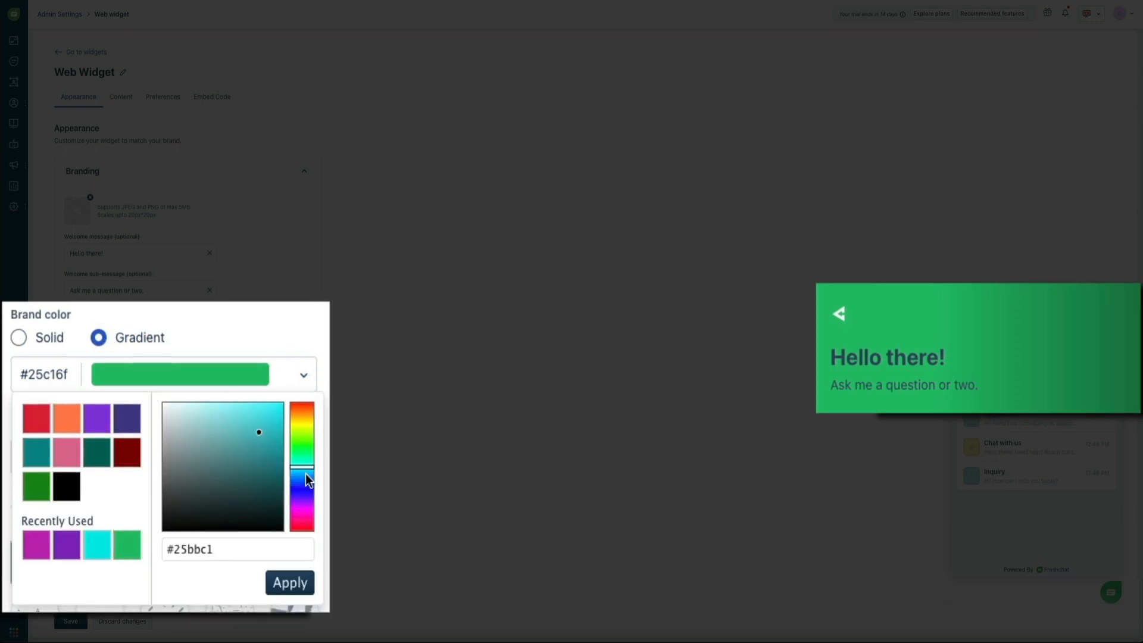
{"action": "left_click", "coordinate": [302, 583]}
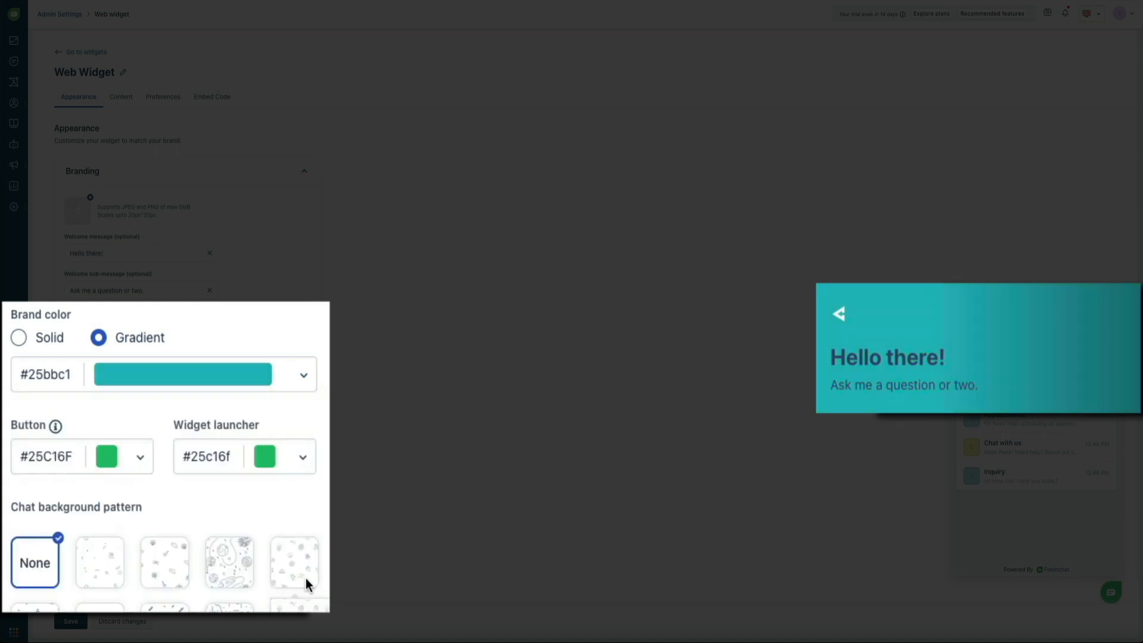
{"action": "left_click", "coordinate": [304, 376]}
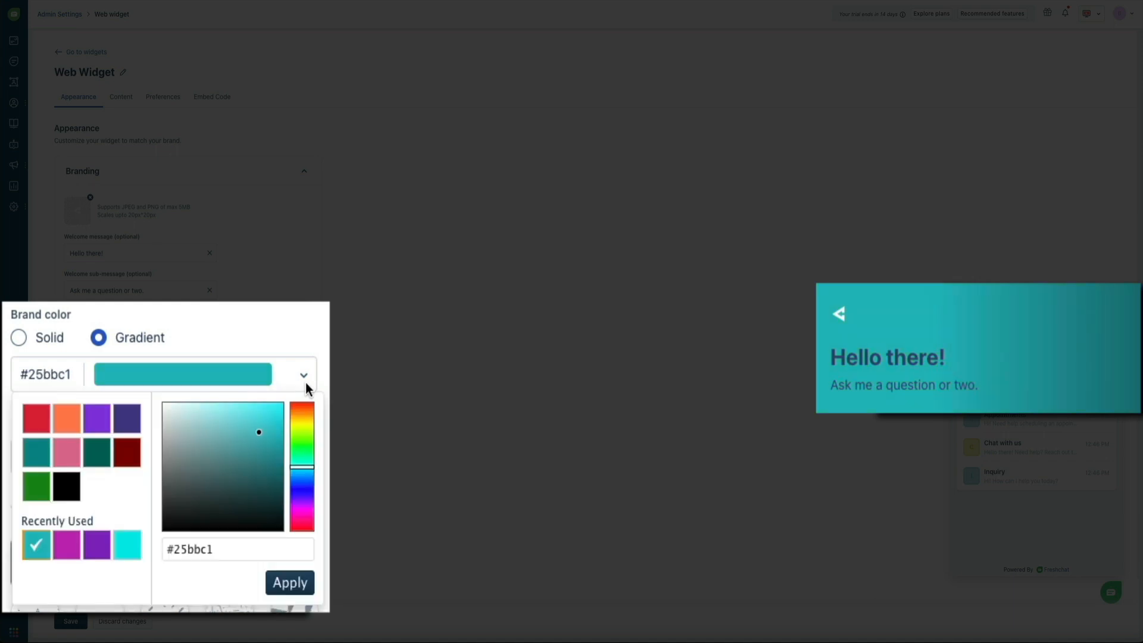
{"action": "left_click", "coordinate": [307, 482]}
{"action": "left_click", "coordinate": [309, 517]}
{"action": "left_click", "coordinate": [295, 584]}
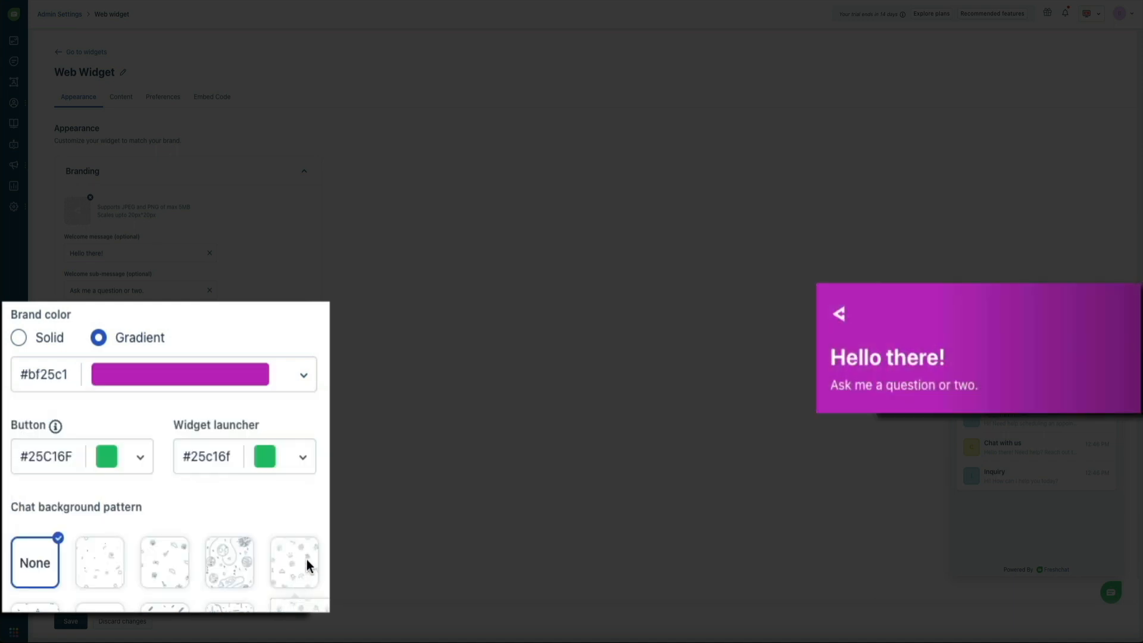
- Try yellow-green #abc125, then settle on blue #255ac1 as the brand gradient colour
{"action": "left_click", "coordinate": [306, 376]}
{"action": "left_click", "coordinate": [311, 429]}
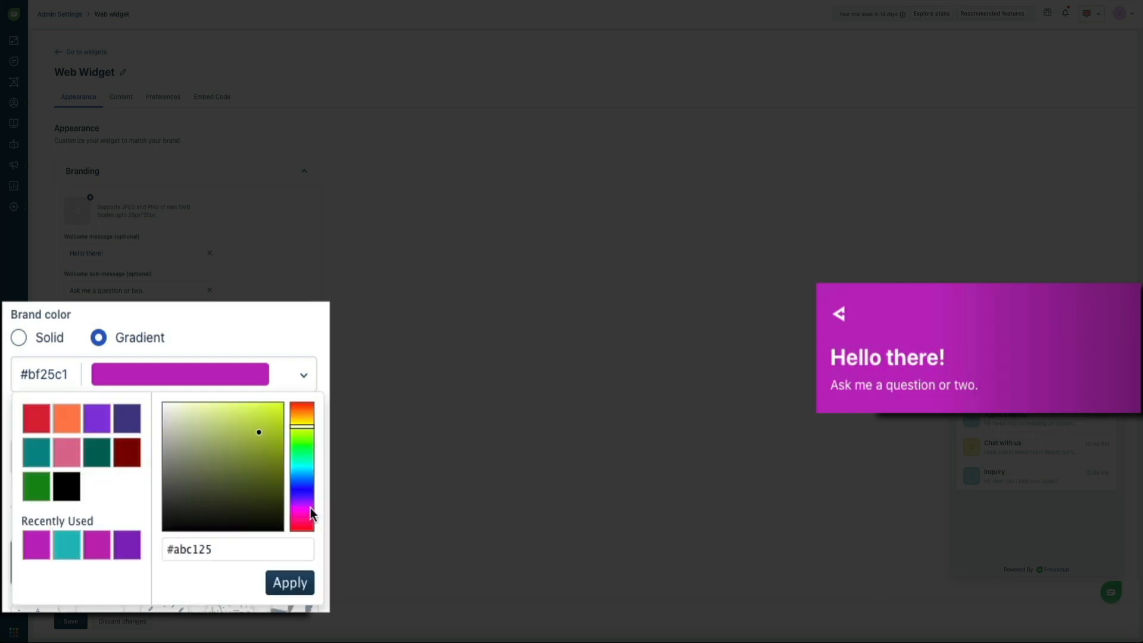
{"action": "left_click", "coordinate": [300, 588]}
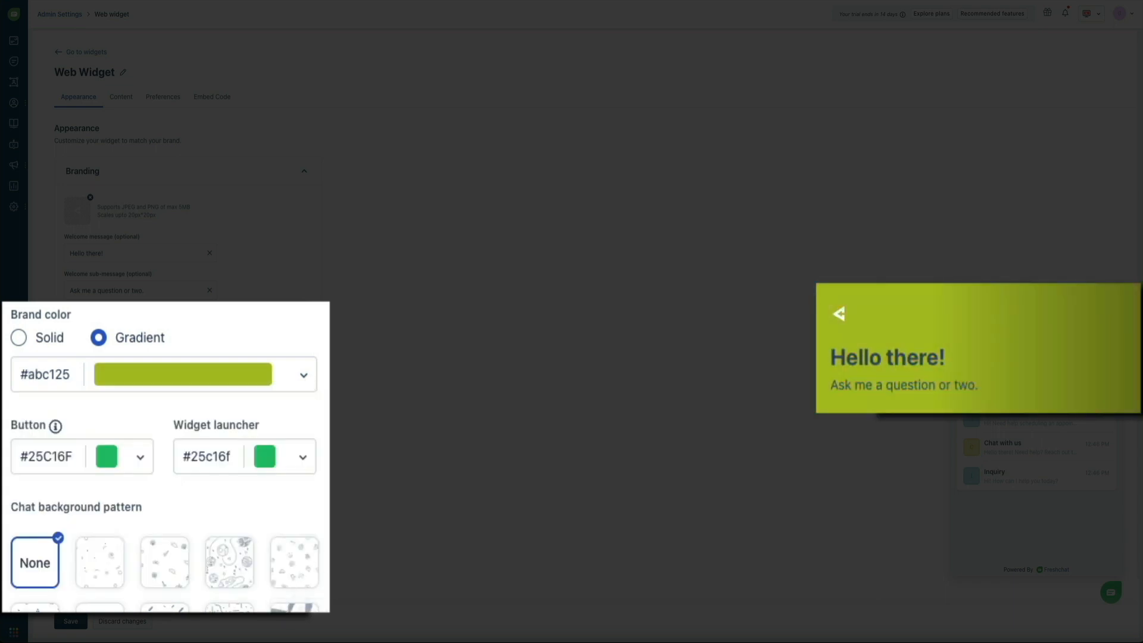
{"action": "left_click", "coordinate": [311, 384]}
{"action": "left_click", "coordinate": [311, 481]}
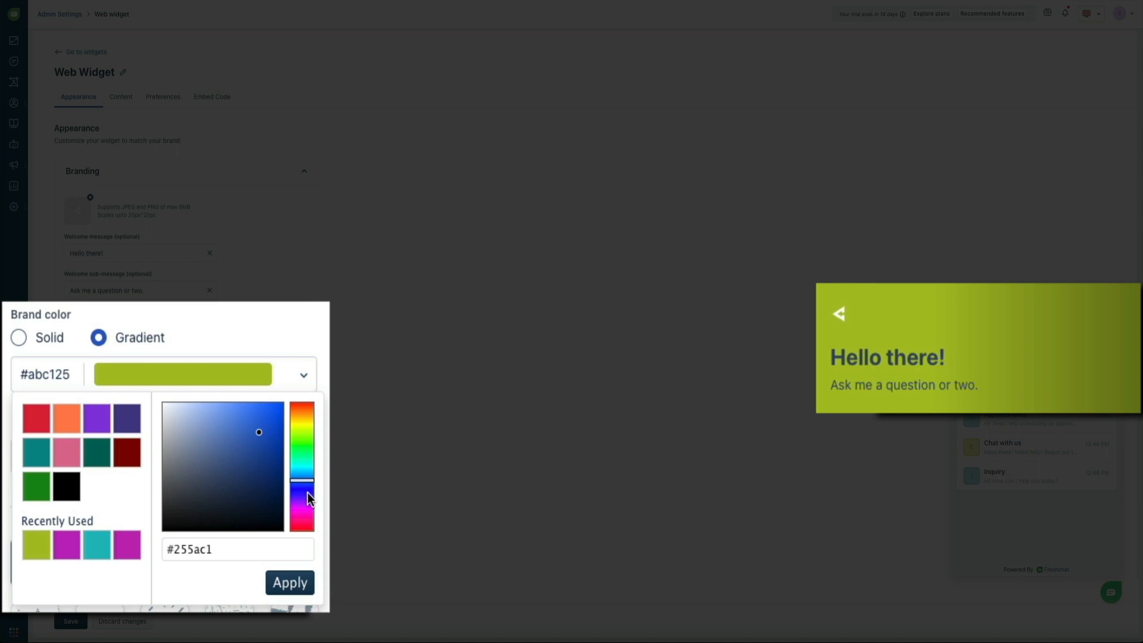
{"action": "left_click", "coordinate": [297, 586]}
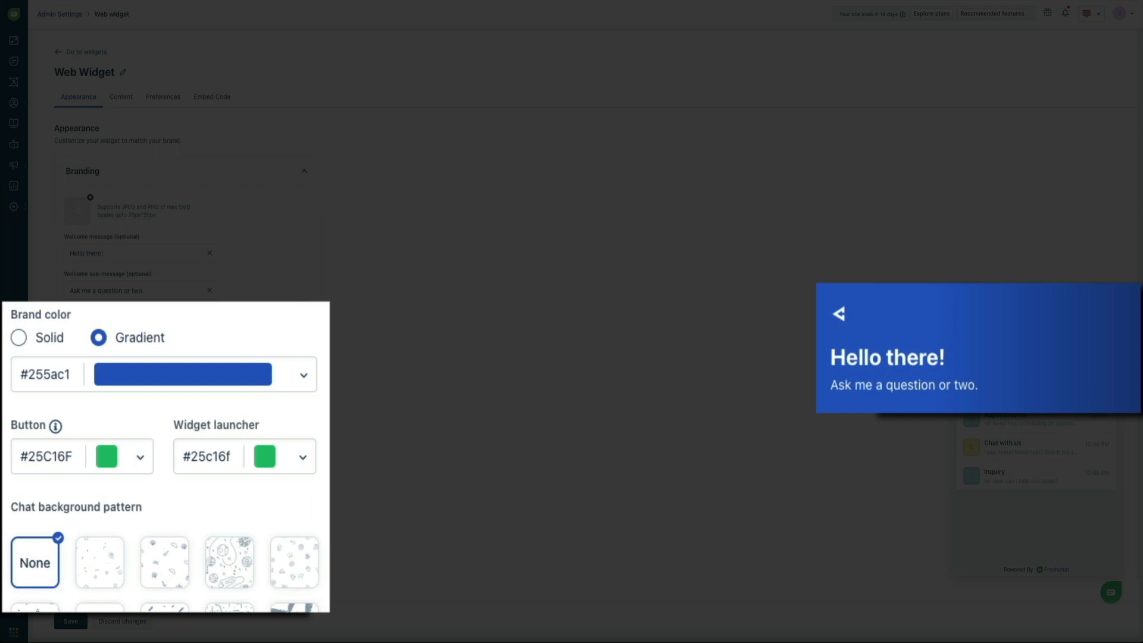
- Copy the brand hex #255ac1 and apply it to both the button and widget launcher colours
{"action": "left_click", "coordinate": [307, 384]}
{"action": "triple_click", "coordinate": [248, 554]}
{"action": "key", "text": "ctrl+c"}
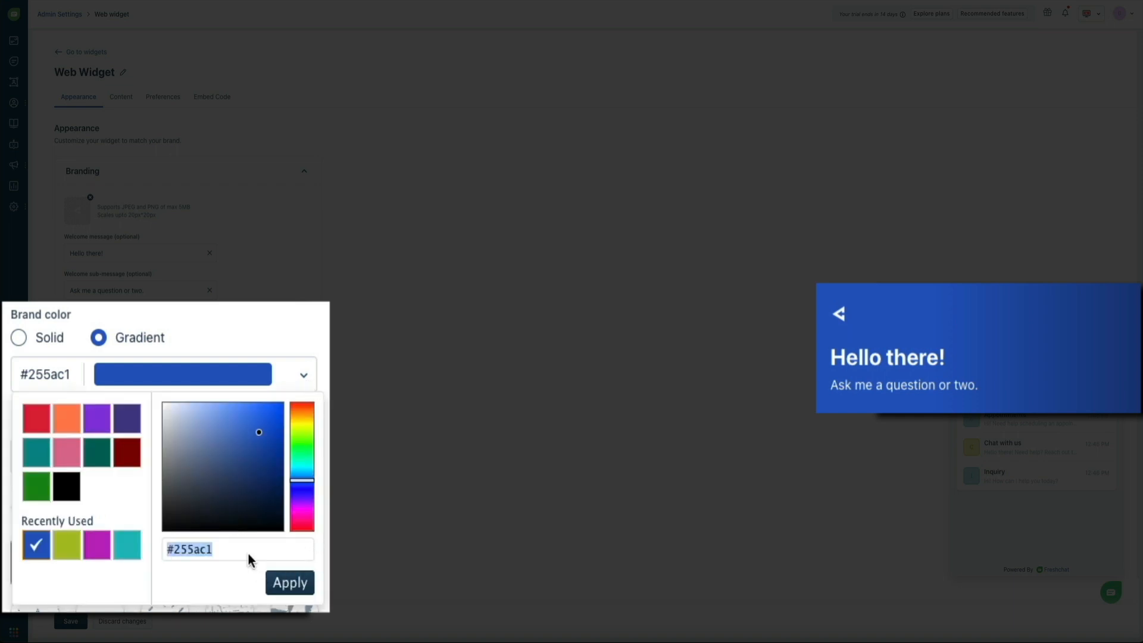
{"action": "left_click", "coordinate": [290, 582]}
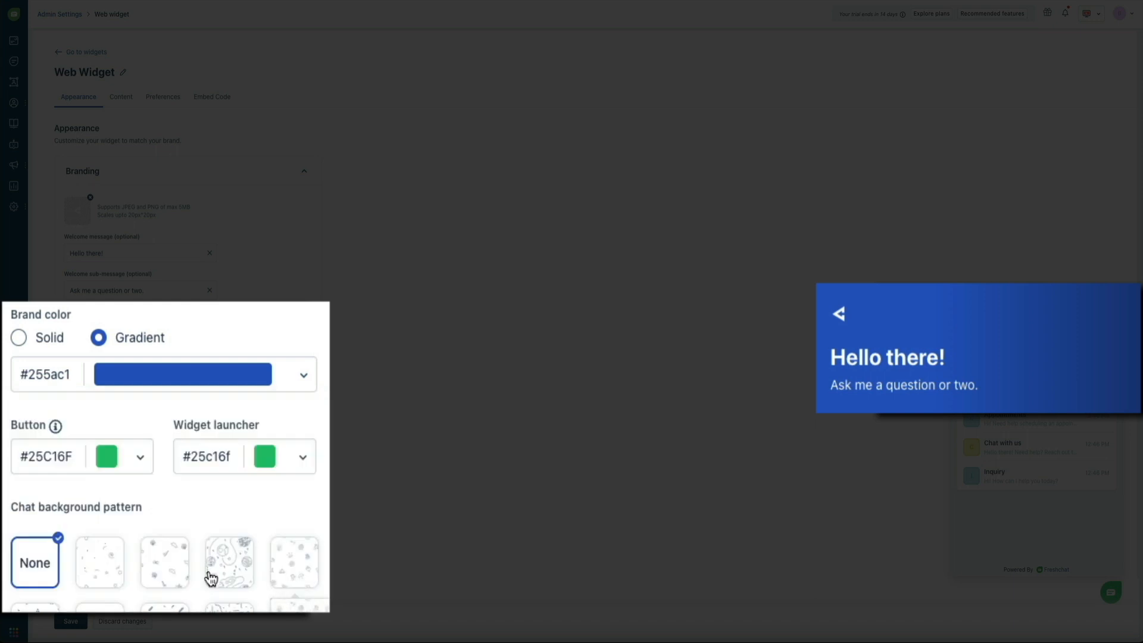
{"action": "left_click", "coordinate": [142, 462]}
{"action": "triple_click", "coordinate": [255, 574]}
{"action": "key", "text": "ctrl+v"}
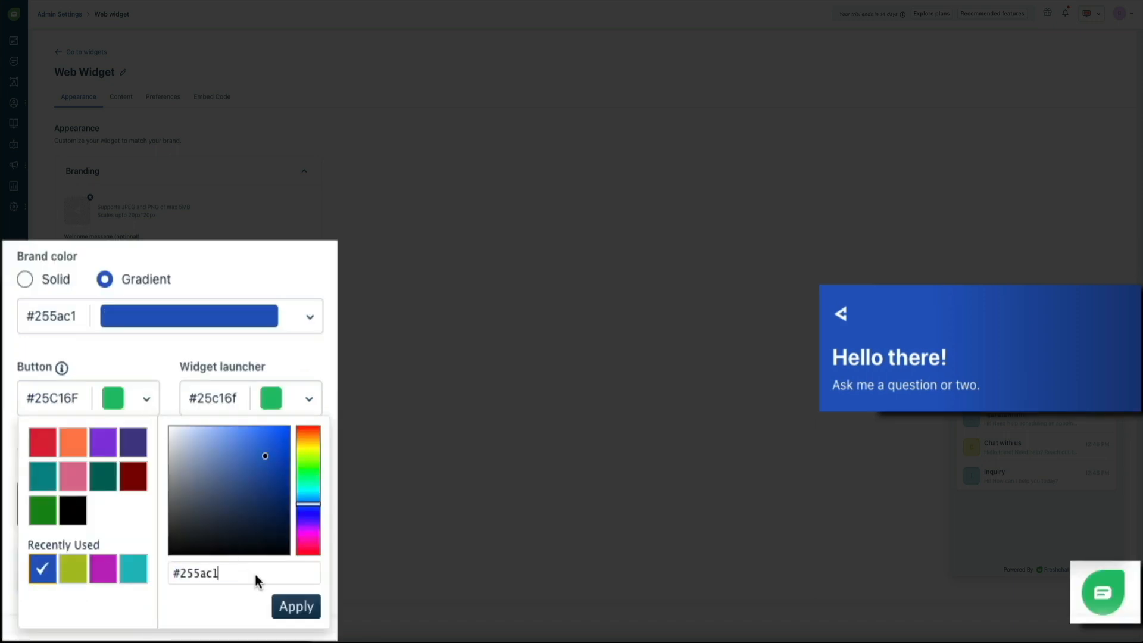
{"action": "left_click", "coordinate": [298, 607]}
{"action": "left_click", "coordinate": [312, 400]}
{"action": "left_click", "coordinate": [205, 569]}
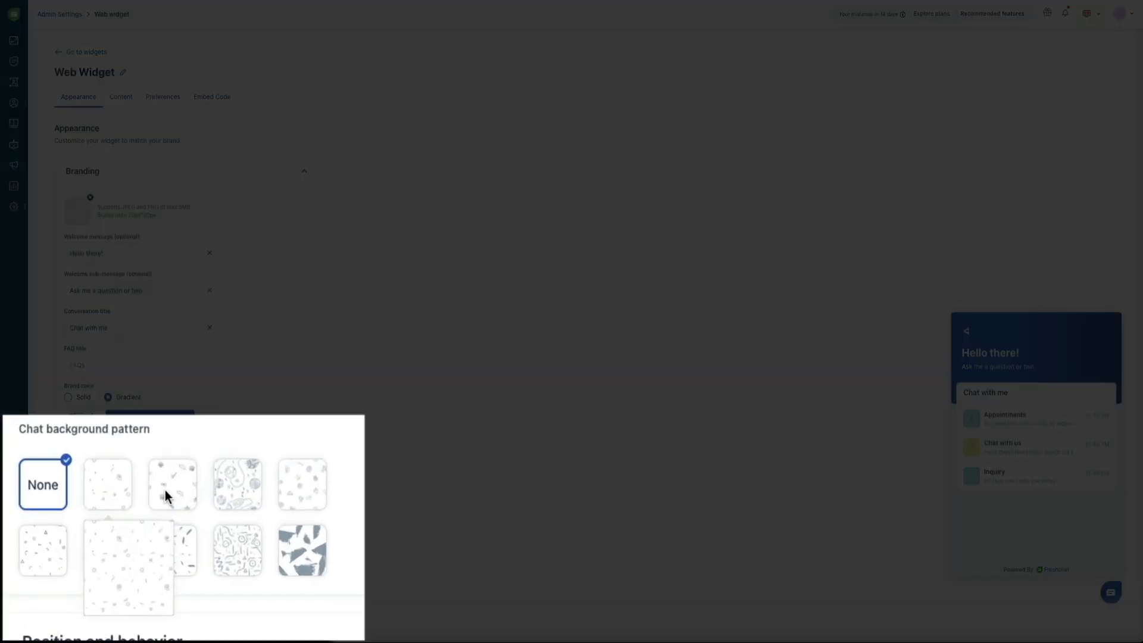
{"action": "mouse_move", "coordinate": [141, 512]}
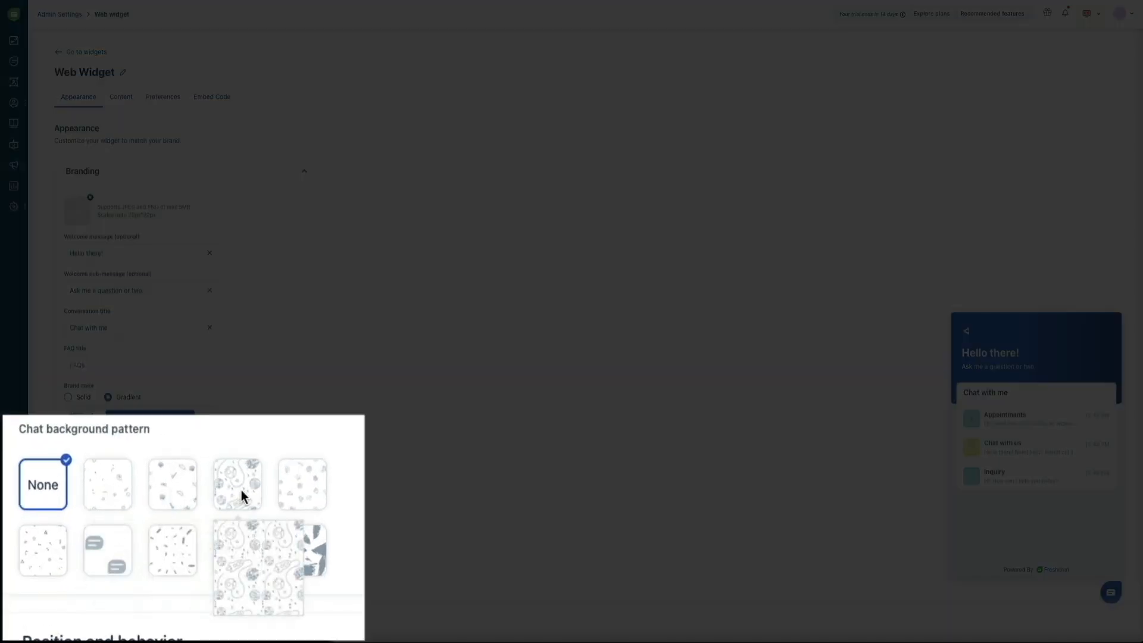
{"action": "mouse_move", "coordinate": [317, 492]}
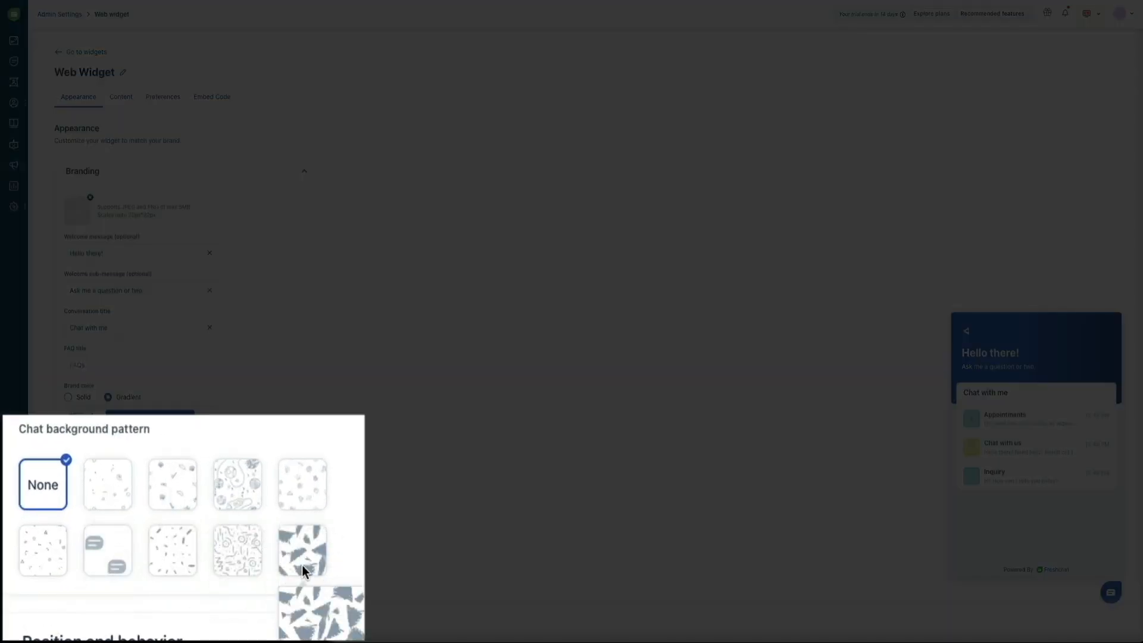
{"action": "mouse_move", "coordinate": [233, 566]}
{"action": "mouse_move", "coordinate": [165, 560]}
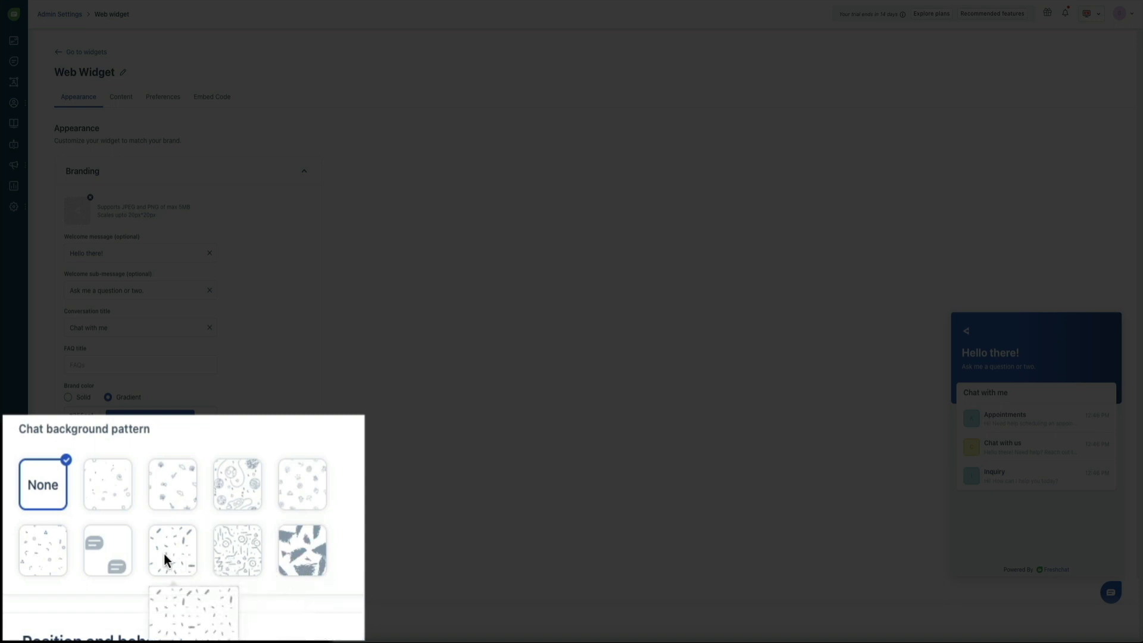
{"action": "mouse_move", "coordinate": [51, 557]}
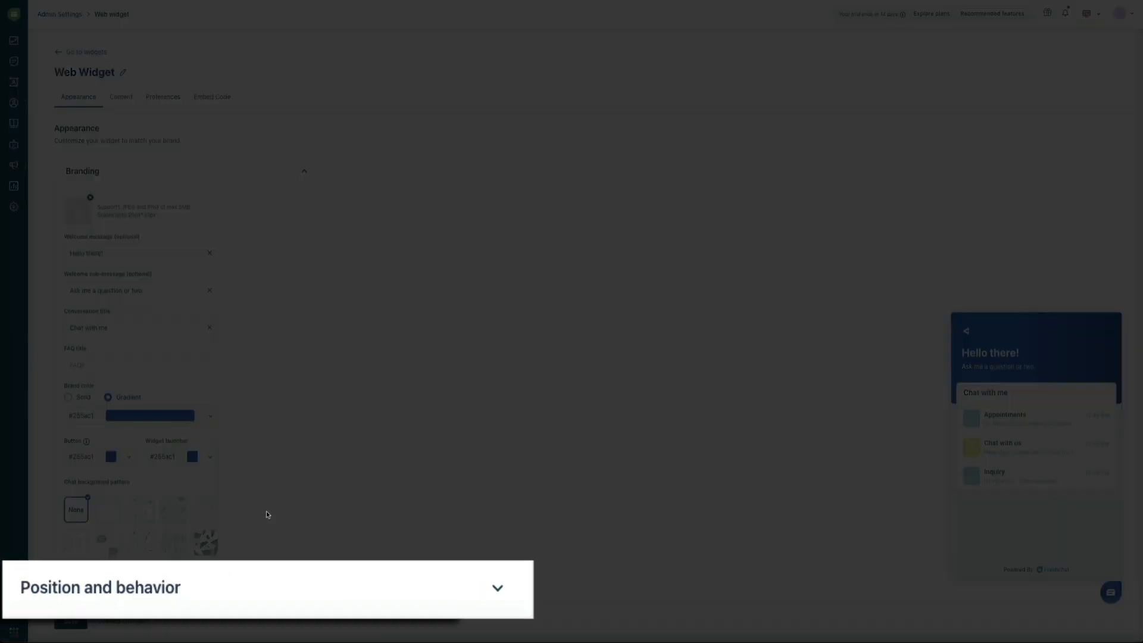
- Expand Position and behavior to view the bottom-right launcher with 15 px offsets
{"action": "left_click", "coordinate": [498, 588]}
{"action": "scroll", "coordinate": [377, 555], "scroll_direction": "down", "scroll_amount": 5}
{"action": "scroll", "coordinate": [416, 508], "scroll_direction": "down", "scroll_amount": 1}
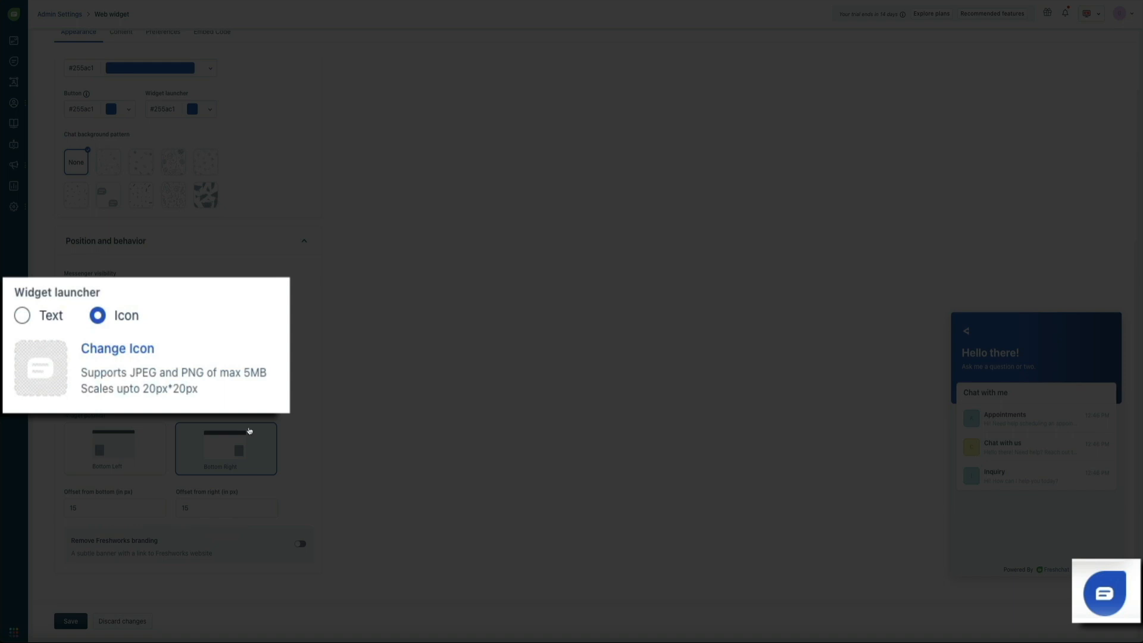
{"action": "left_click", "coordinate": [23, 316]}
{"action": "left_click", "coordinate": [54, 380]}
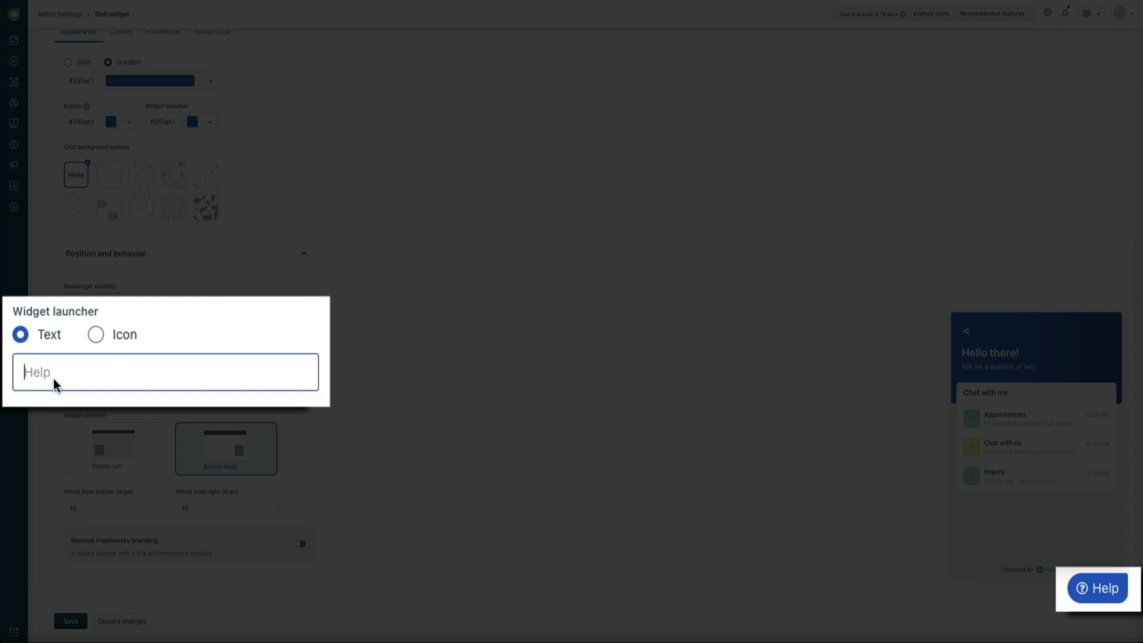
{"action": "type", "text": "Chat"}
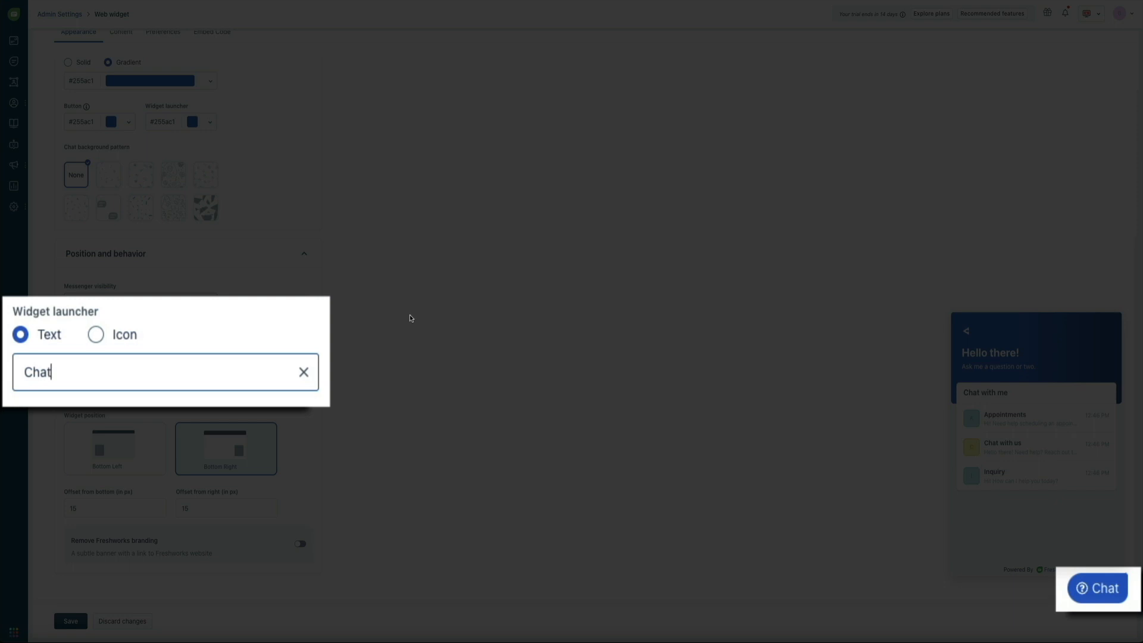
{"action": "left_click", "coordinate": [105, 343]}
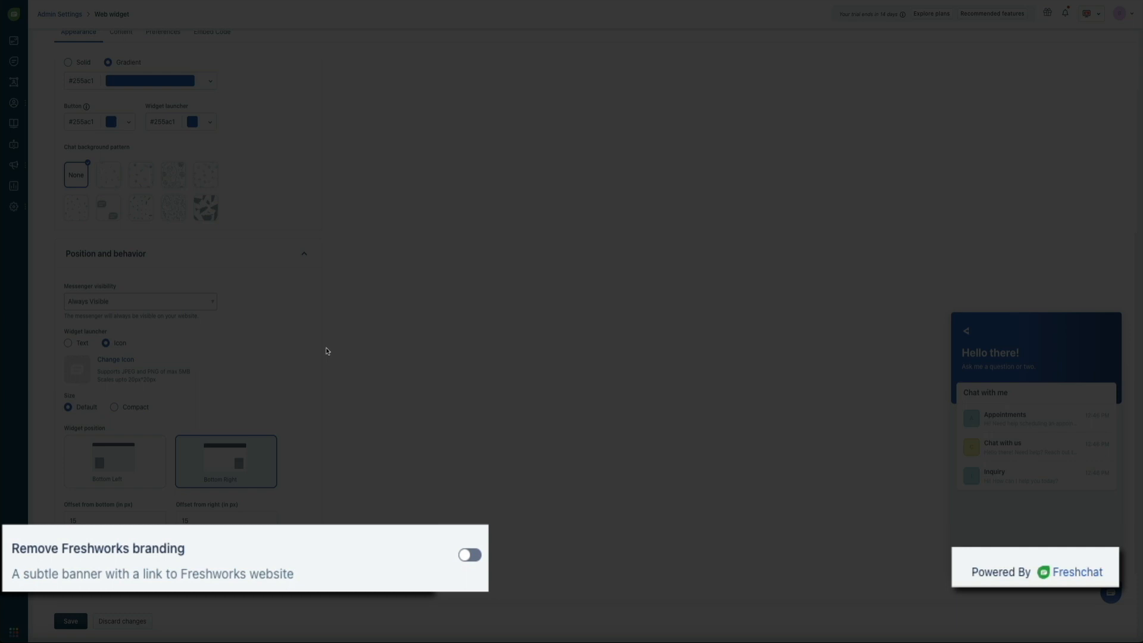
- Keep the Powered By Freshchat branding on and save the Web Widget appearance settings
{"action": "left_click", "coordinate": [470, 556]}
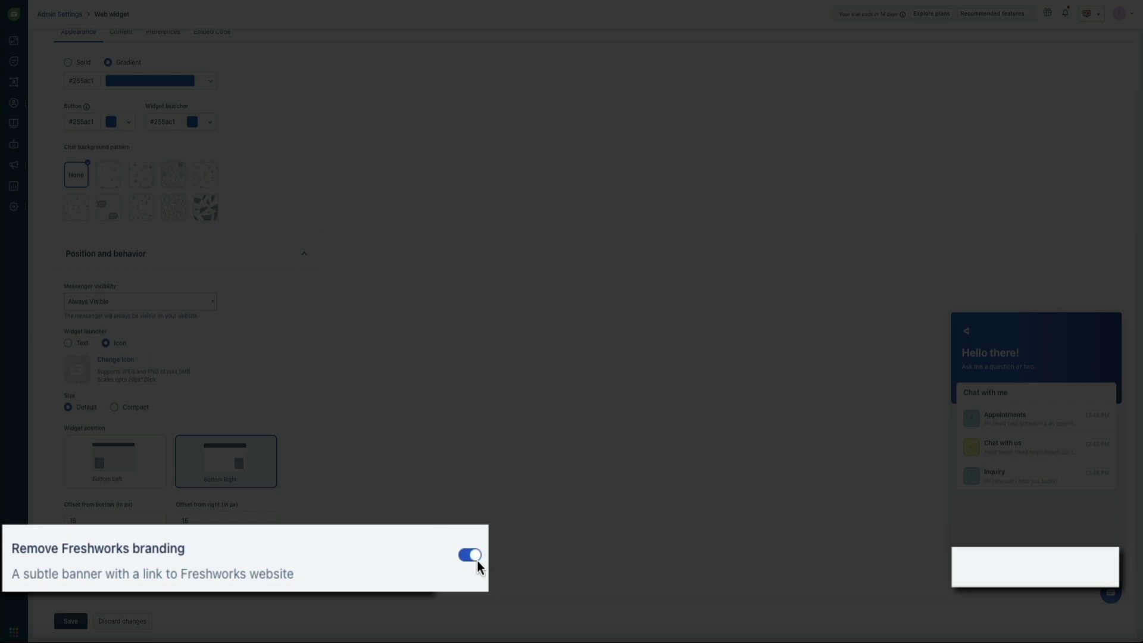
{"action": "left_click", "coordinate": [477, 559]}
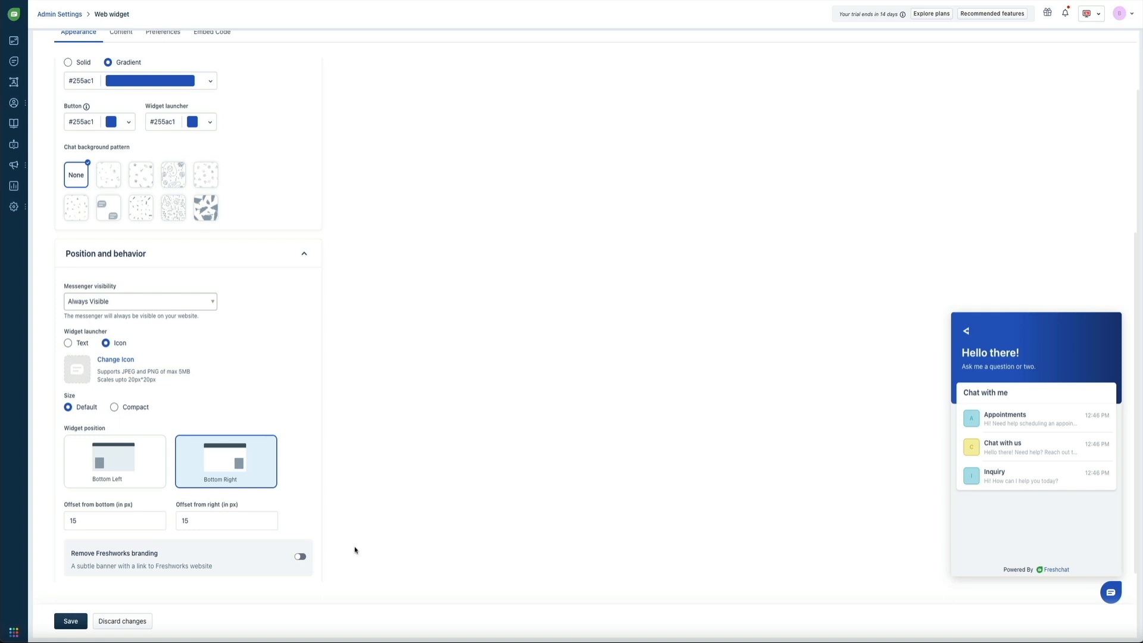
{"action": "left_click", "coordinate": [72, 623]}
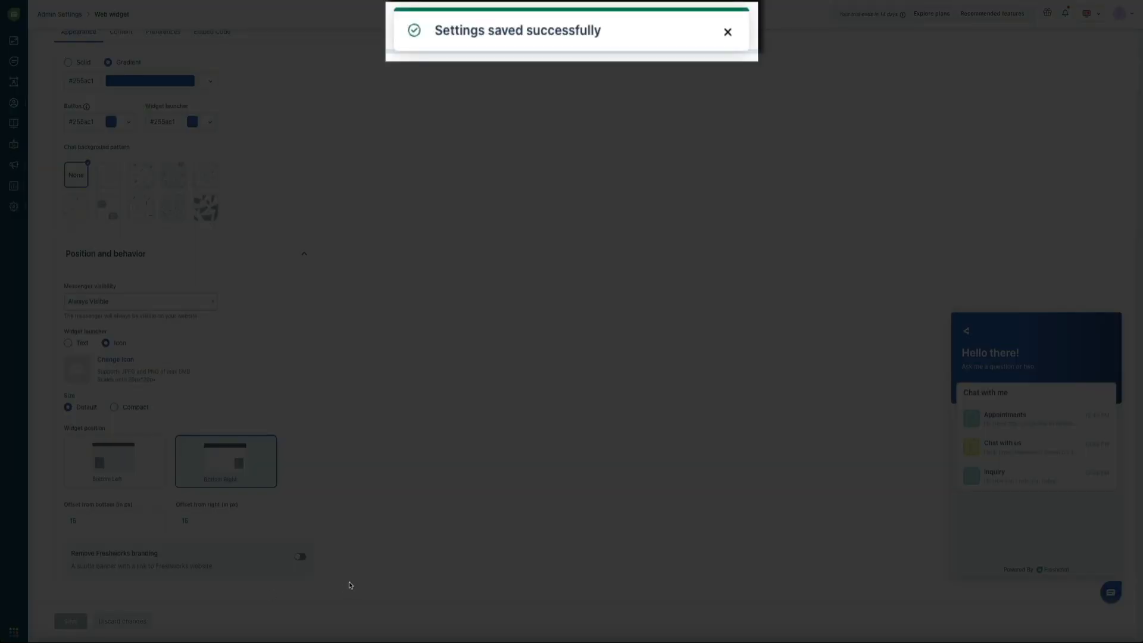
{"action": "scroll", "coordinate": [350, 572], "scroll_direction": "up", "scroll_amount": 5}
{"action": "scroll", "coordinate": [354, 544], "scroll_direction": "up", "scroll_amount": 1}
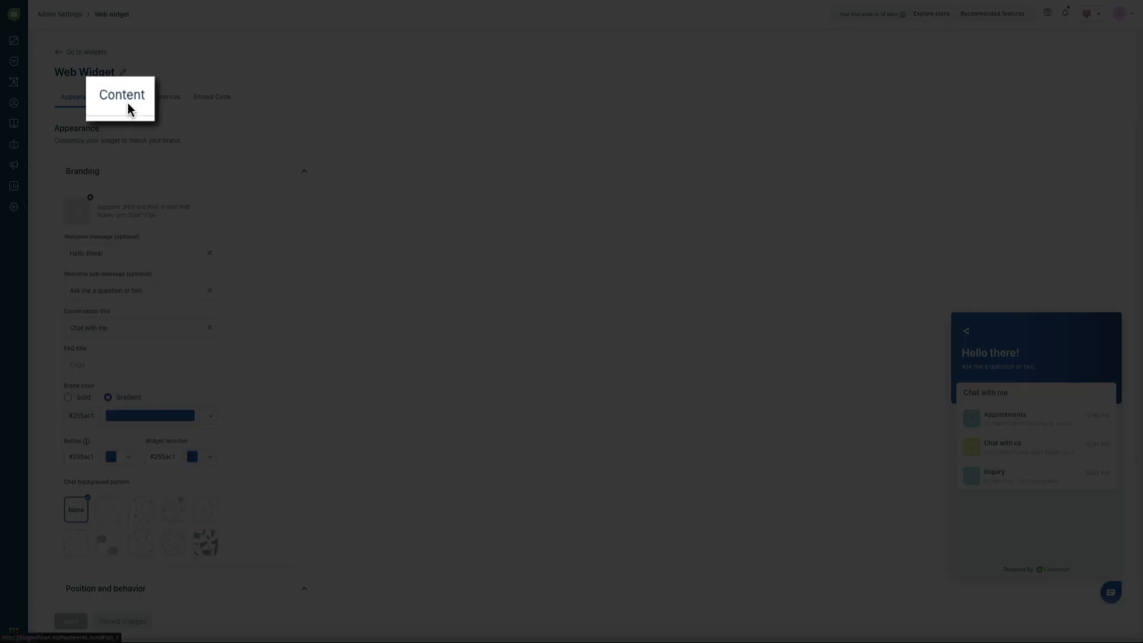
- Switch to the Web Widget Content tab listing the Appointments, Chat with us and Inquiry topics
{"action": "left_click", "coordinate": [124, 104]}
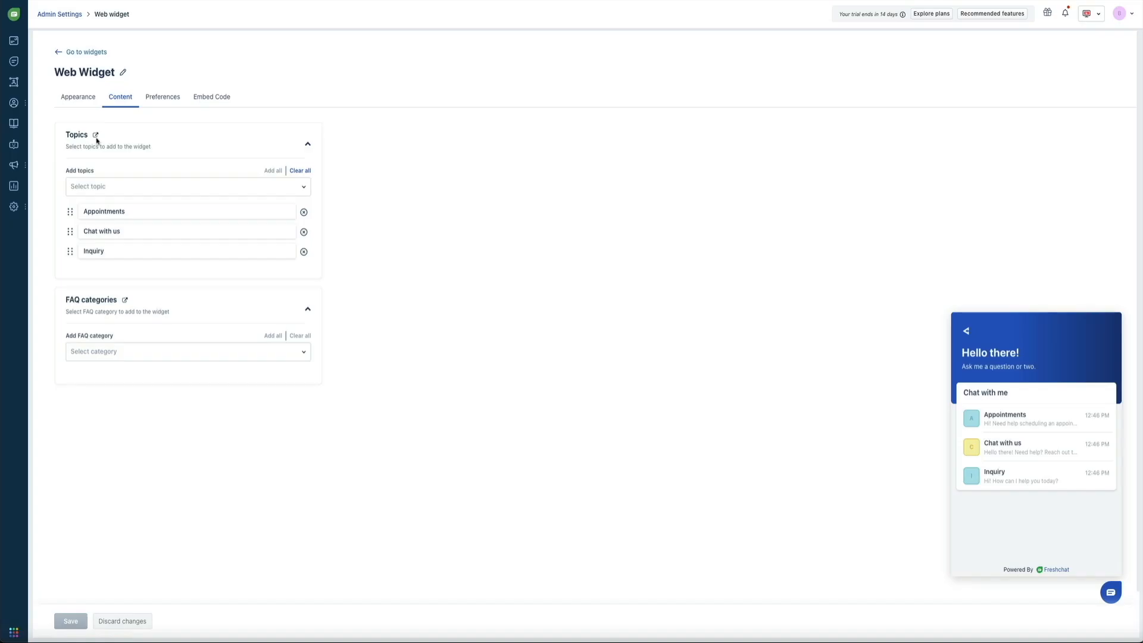
- Turn off the Appointments topic's status on the full Topics management page
{"action": "left_click", "coordinate": [96, 137]}
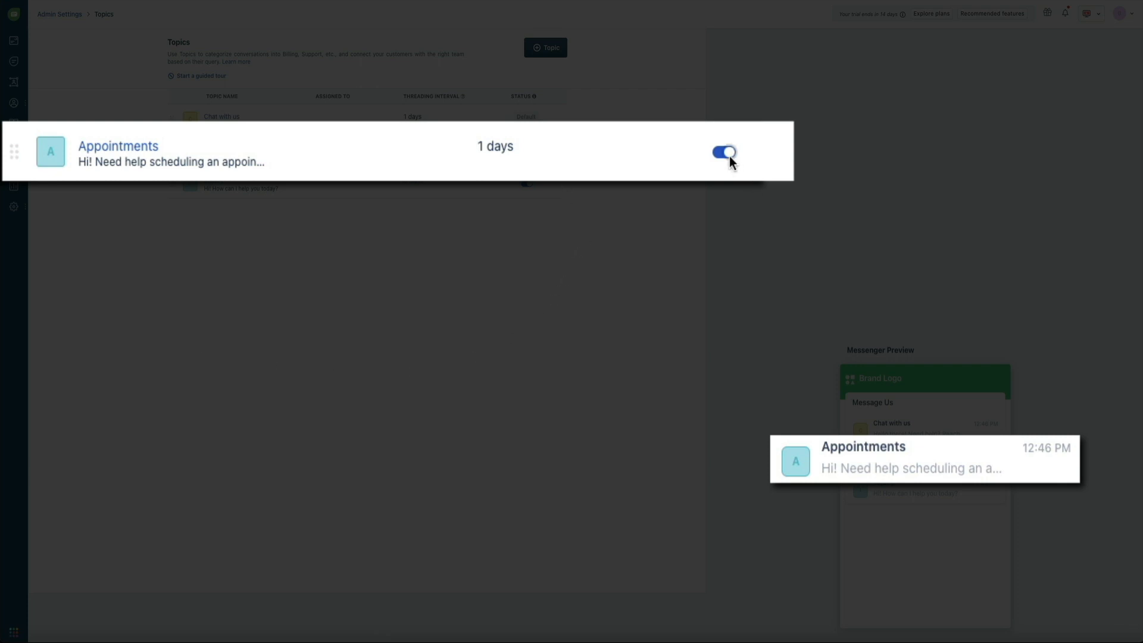
{"action": "left_click", "coordinate": [528, 153]}
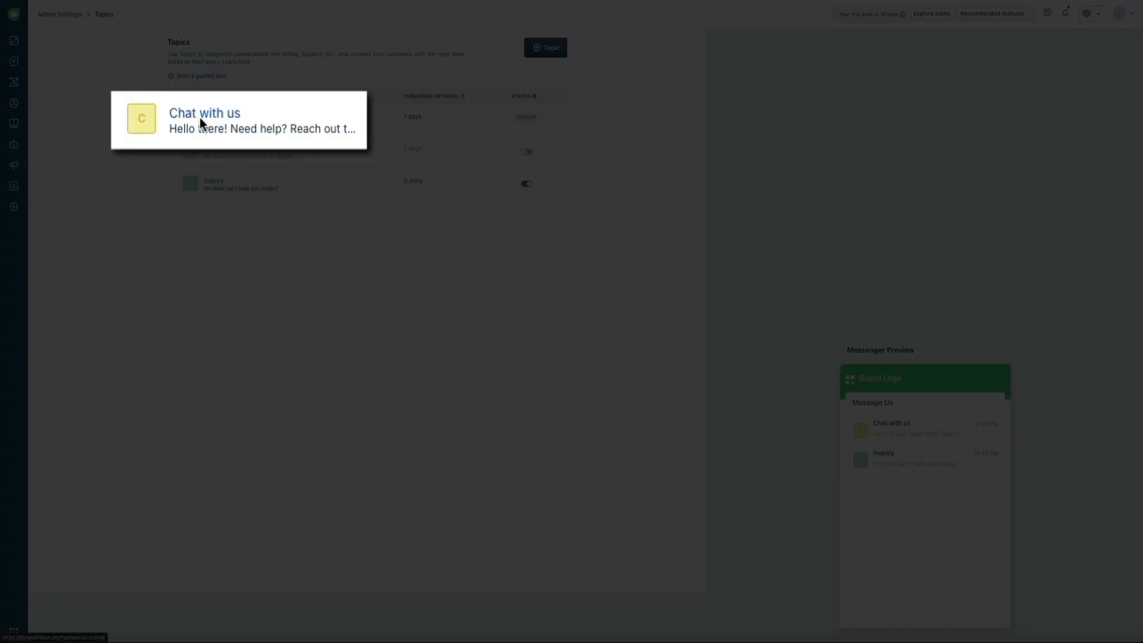
- Rename the 'Chat with us' topic to 'Chat with me'
{"action": "left_click", "coordinate": [198, 117]}
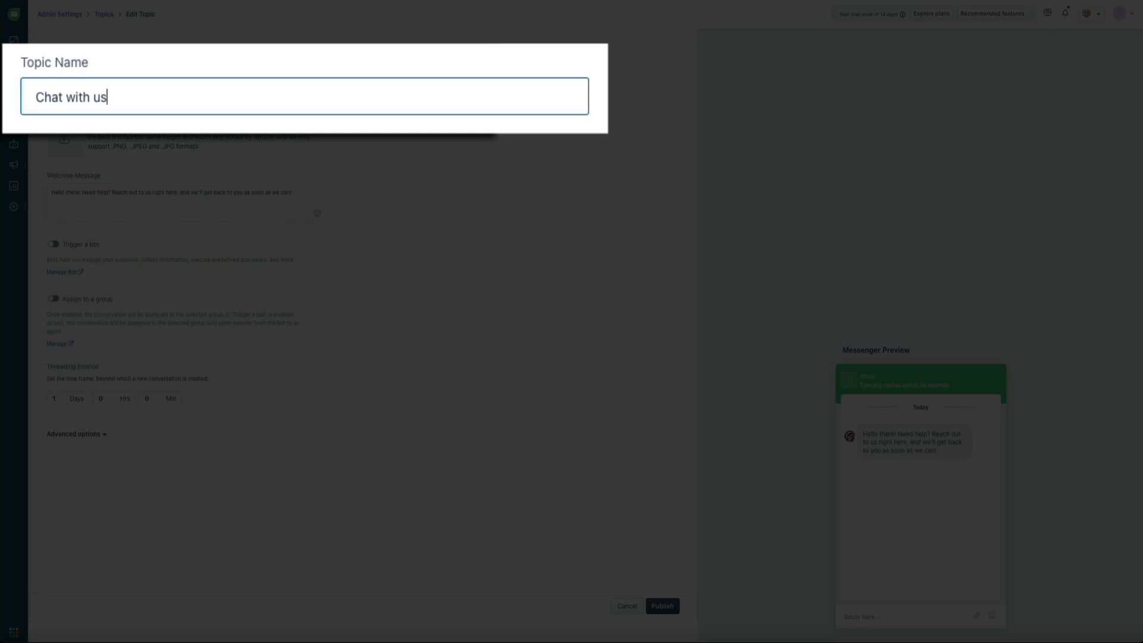
{"action": "key", "text": "BackSpace"}
{"action": "key", "text": "BackSpace"}
{"action": "type", "text": "me"}
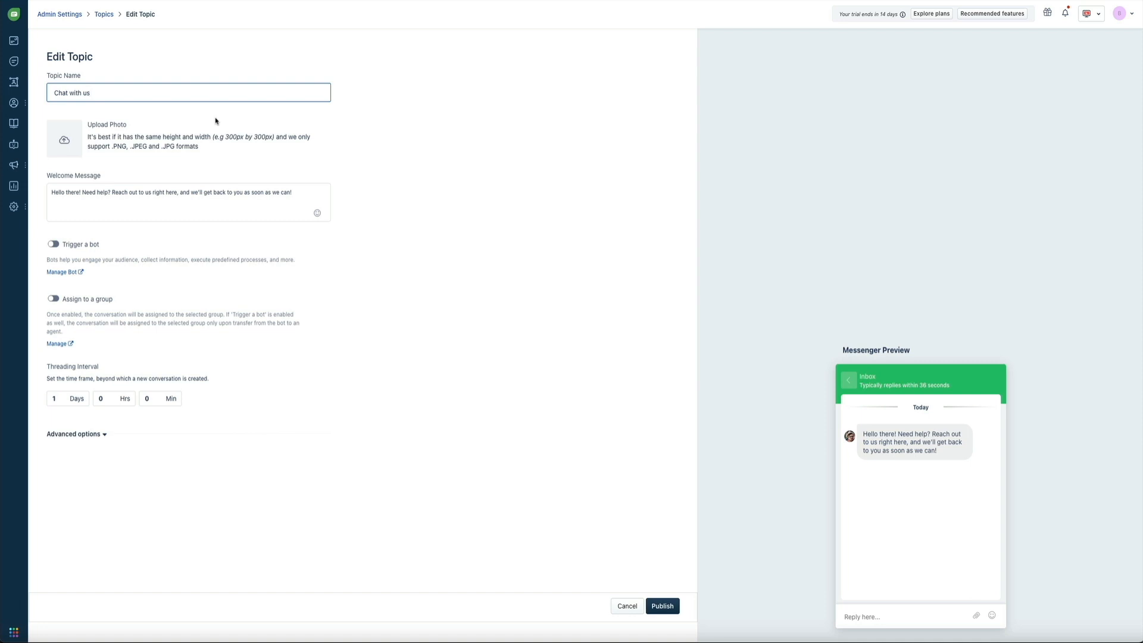
{"action": "key", "text": "BackSpace"}
{"action": "key", "text": "BackSpace"}
{"action": "type", "text": "me"}
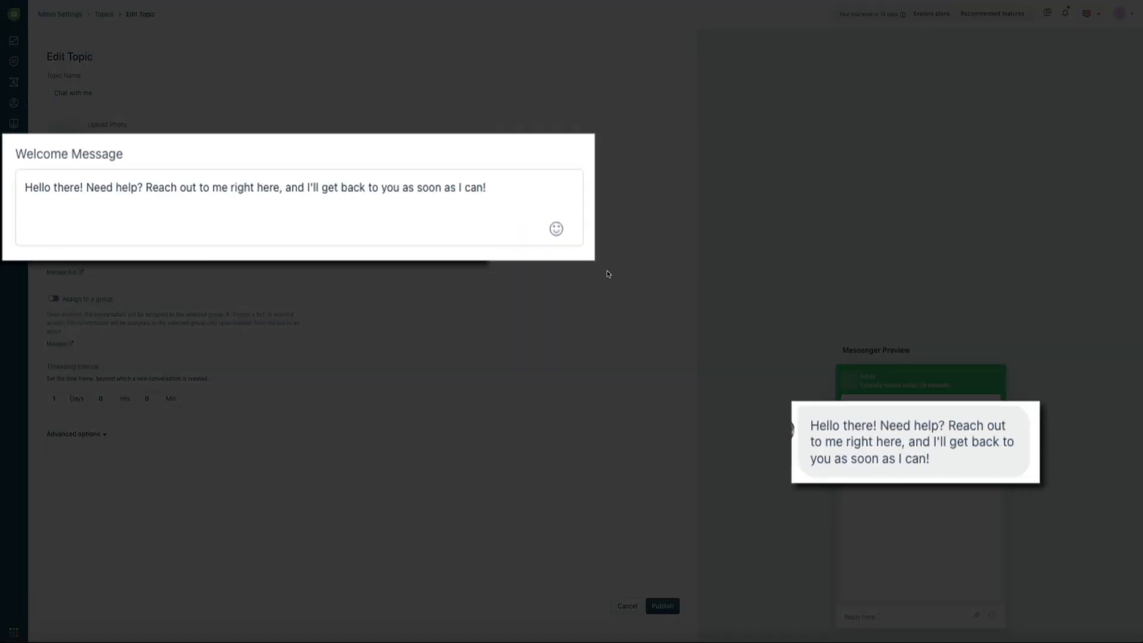
- Replace the topic's welcome message with 'Hey there! Need some help with your blog? Type in your question…'
{"action": "left_click", "coordinate": [395, 193]}
{"action": "key", "text": "ctrl+a"}
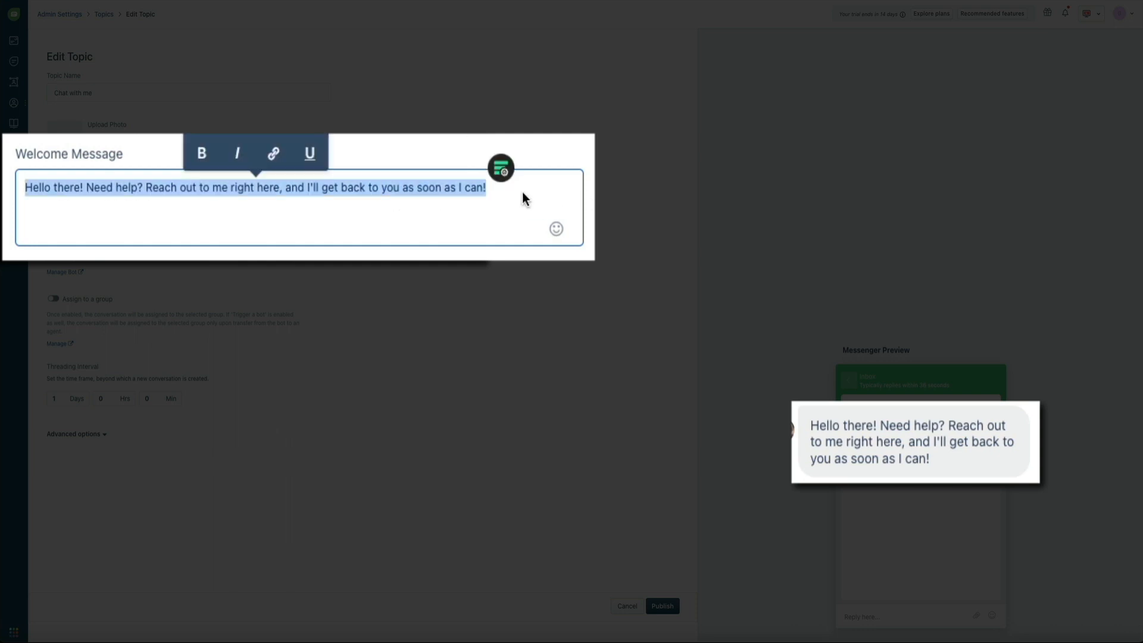
{"action": "type", "text": "Hi"}
{"action": "key", "text": "BackSpace"}
{"action": "type", "text": "ey "}
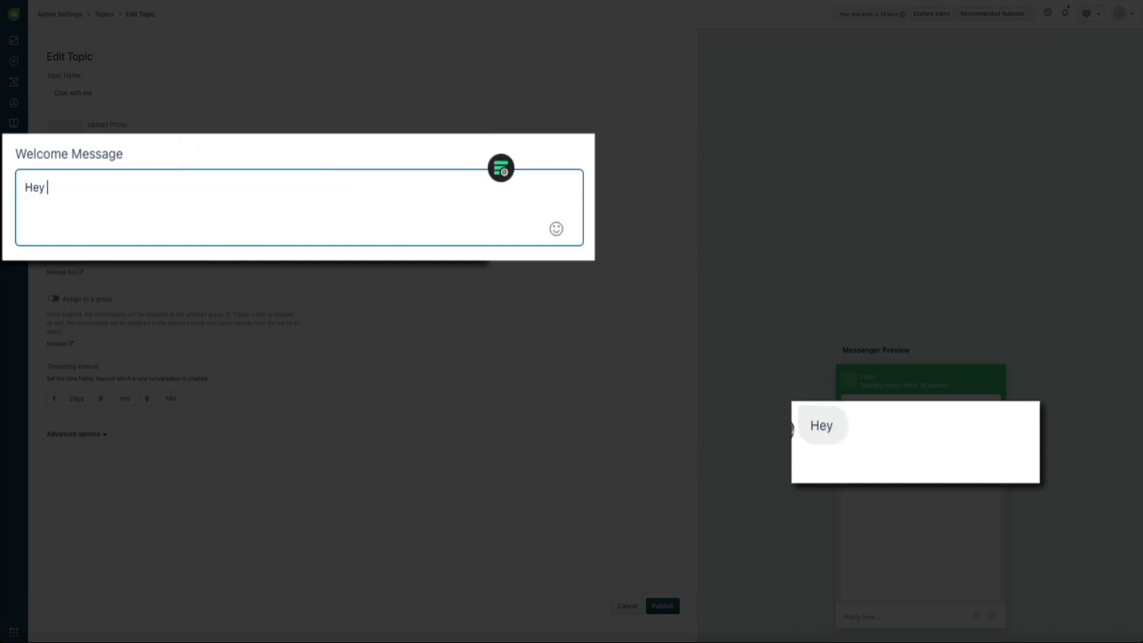
{"action": "type", "text": "there! Need"}
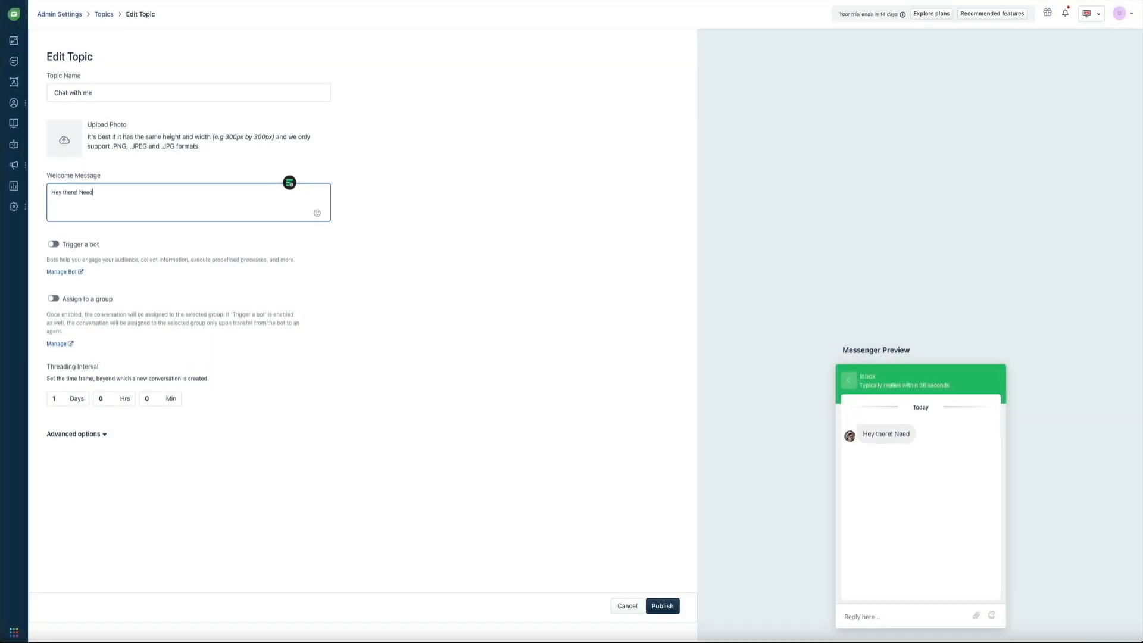
{"action": "type", "text": " some help"}
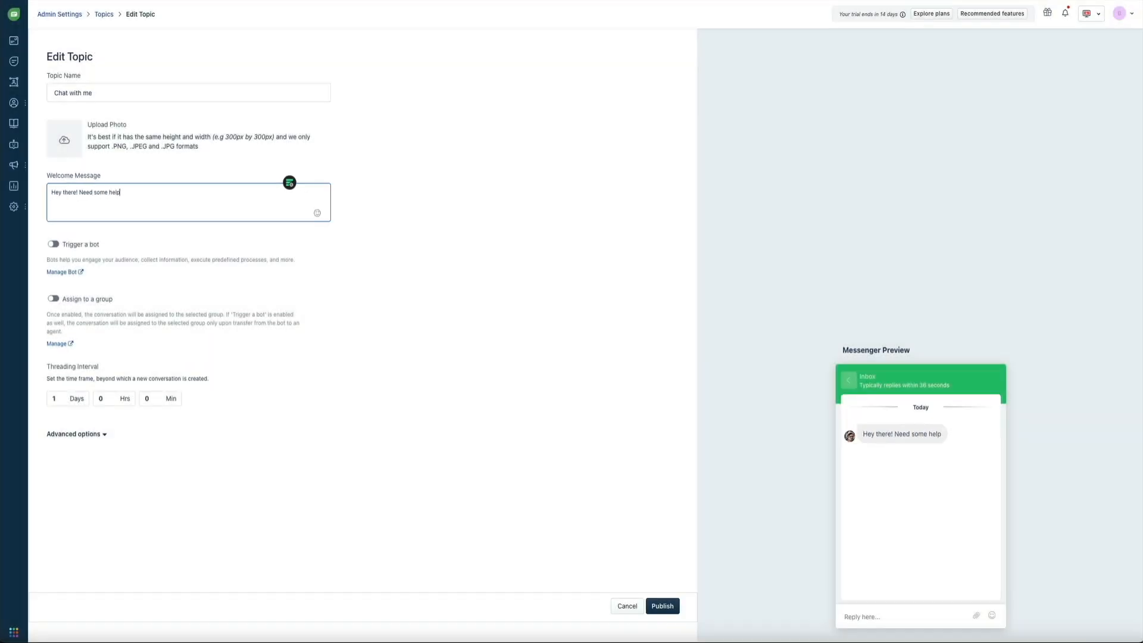
{"action": "type", "text": " with your blog? Type in your question and I'll get back to you as soon as I can!"}
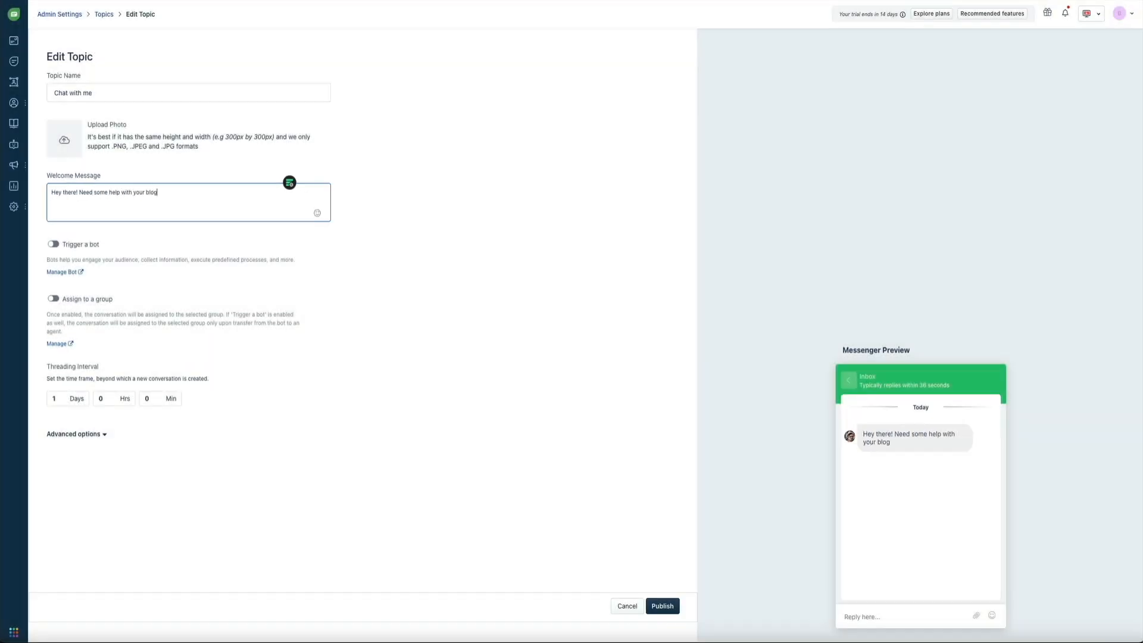
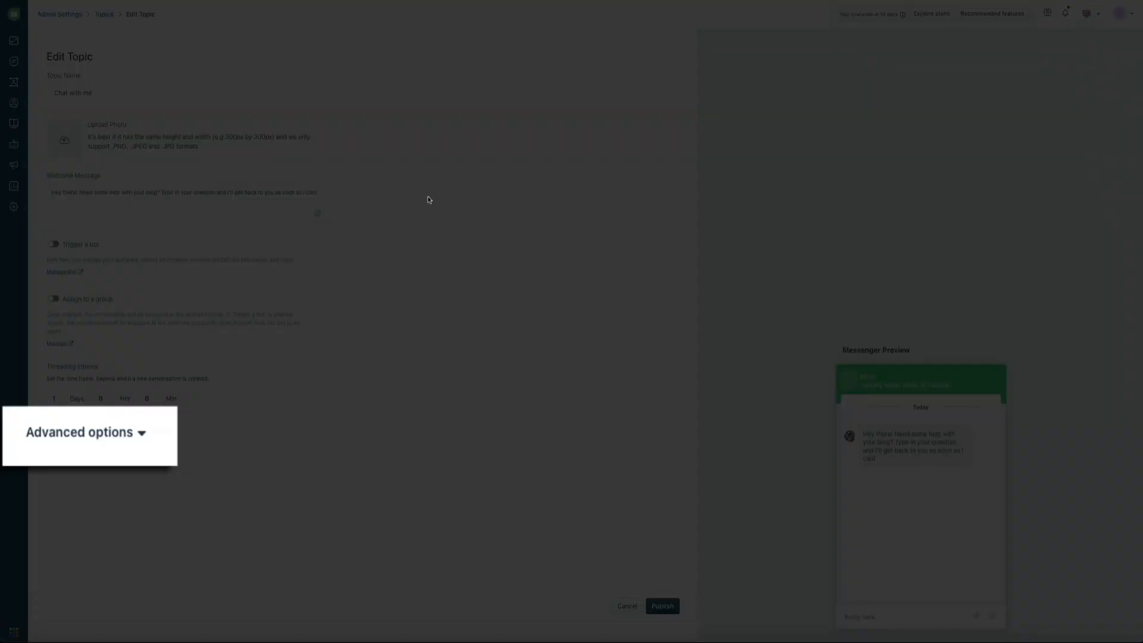
- Under Advanced options, set the response expectation to custom text 'Typically replies within a few minutes'
{"action": "left_click", "coordinate": [145, 437]}
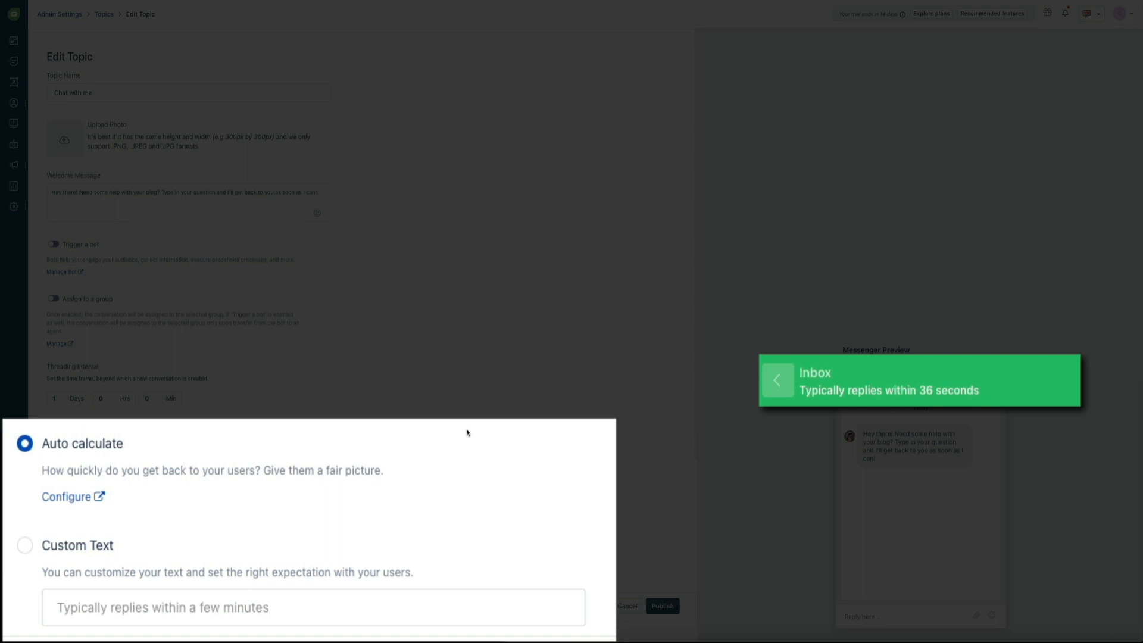
{"action": "left_click", "coordinate": [27, 545]}
{"action": "left_click", "coordinate": [132, 610]}
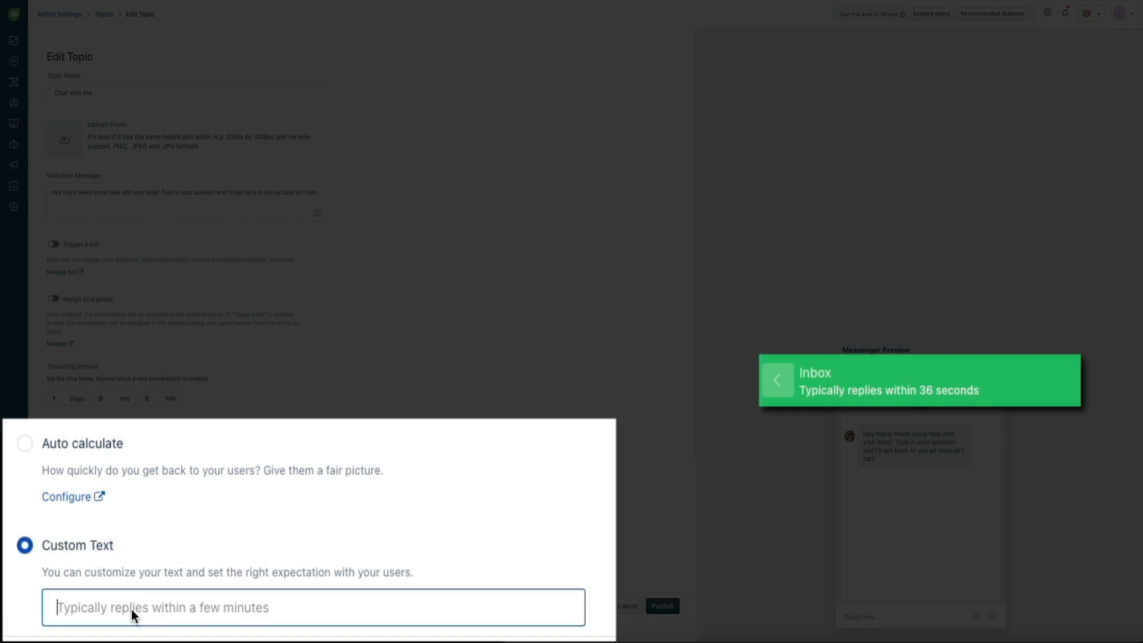
{"action": "type", "text": "Typicall"}
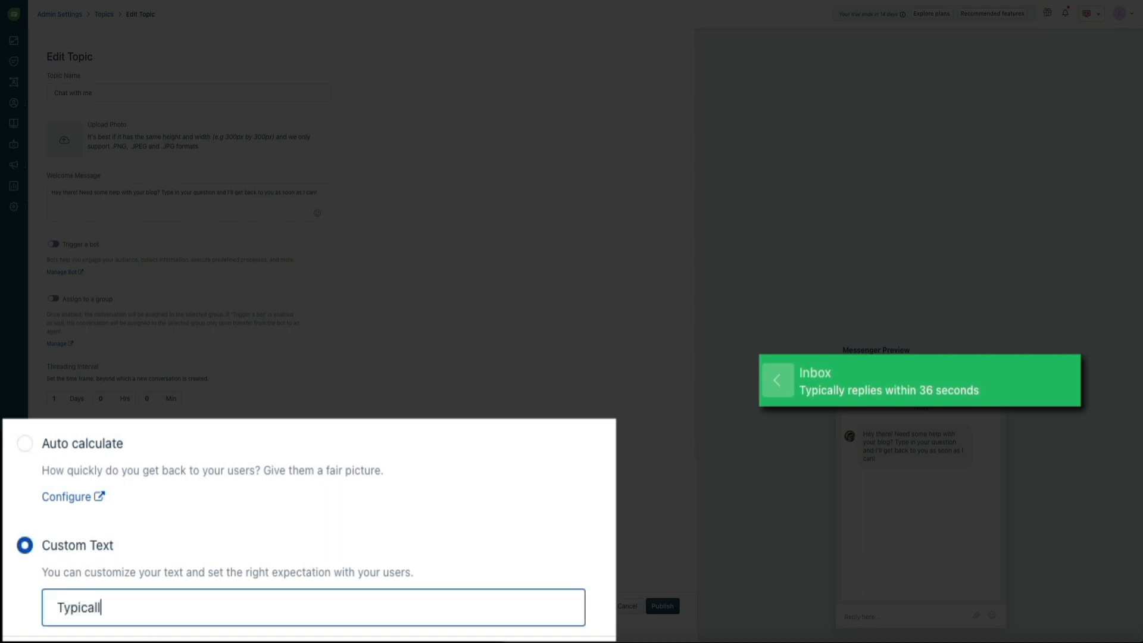
{"action": "type", "text": "y replies within "}
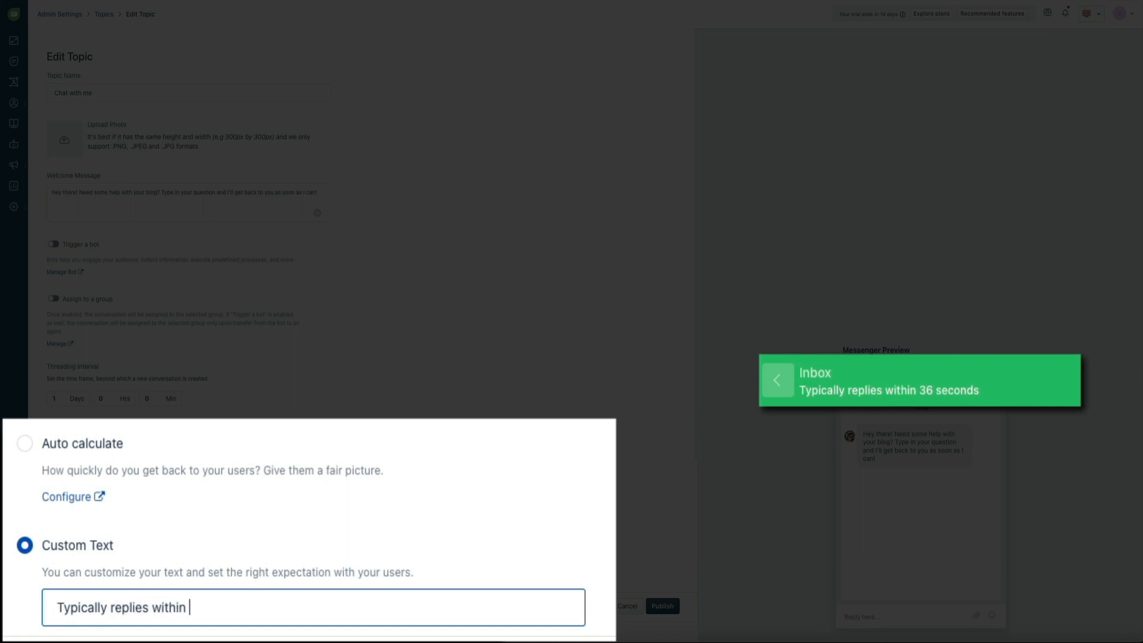
{"action": "type", "text": "a few minutes"}
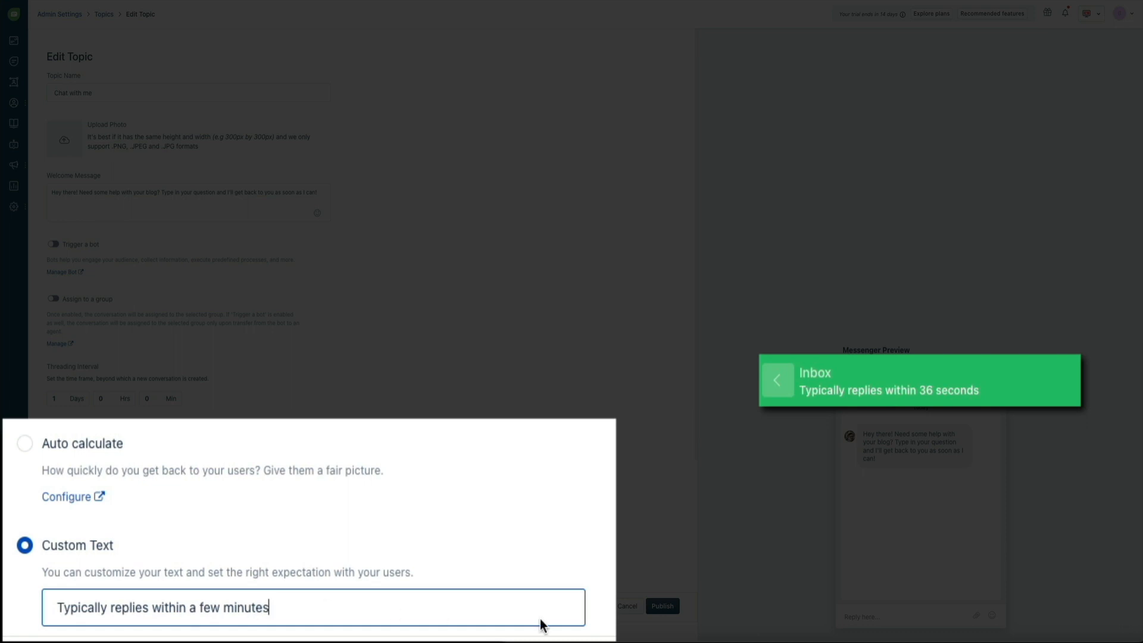
{"action": "left_click", "coordinate": [457, 581]}
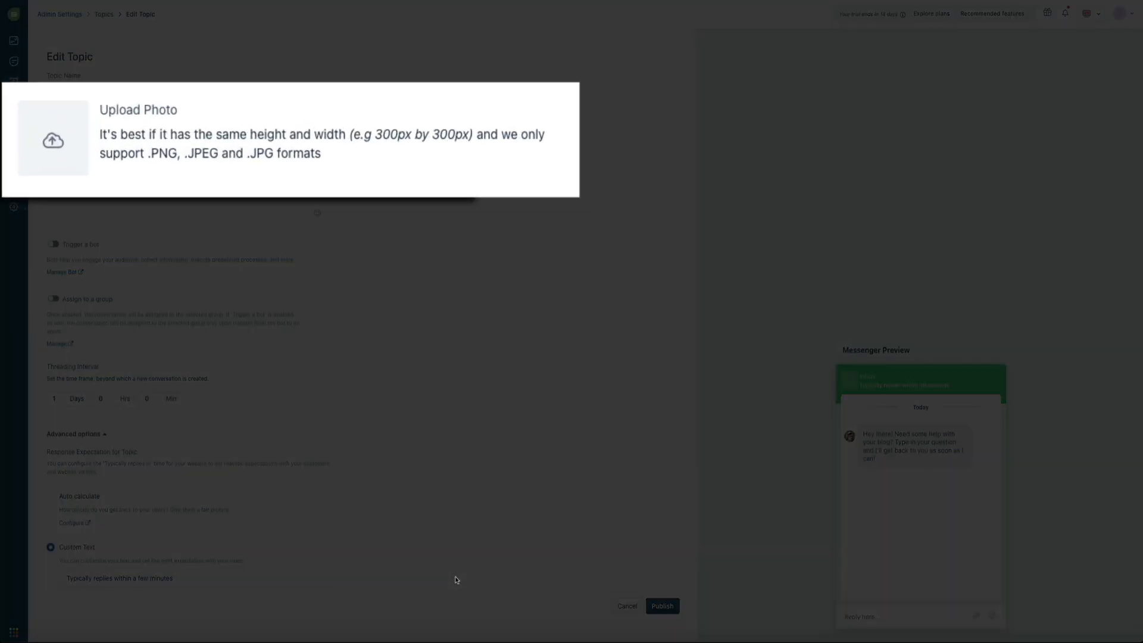
- Upload and crop the headshot as the Chat with me topic photo, then publish the topic
{"action": "mouse_move", "coordinate": [61, 152]}
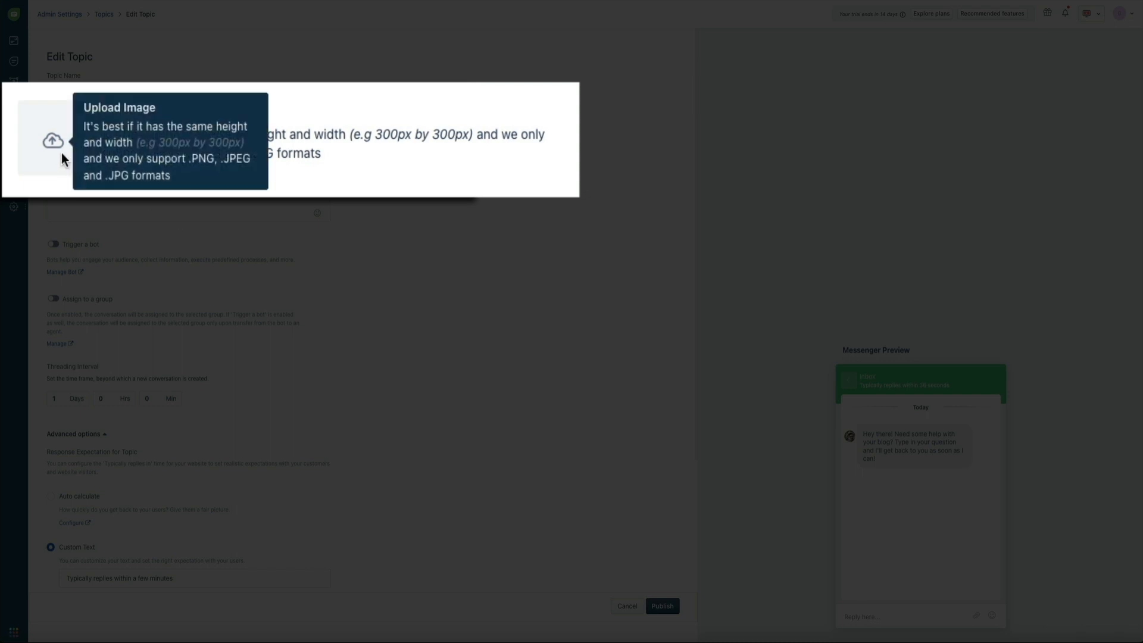
{"action": "left_click", "coordinate": [67, 143]}
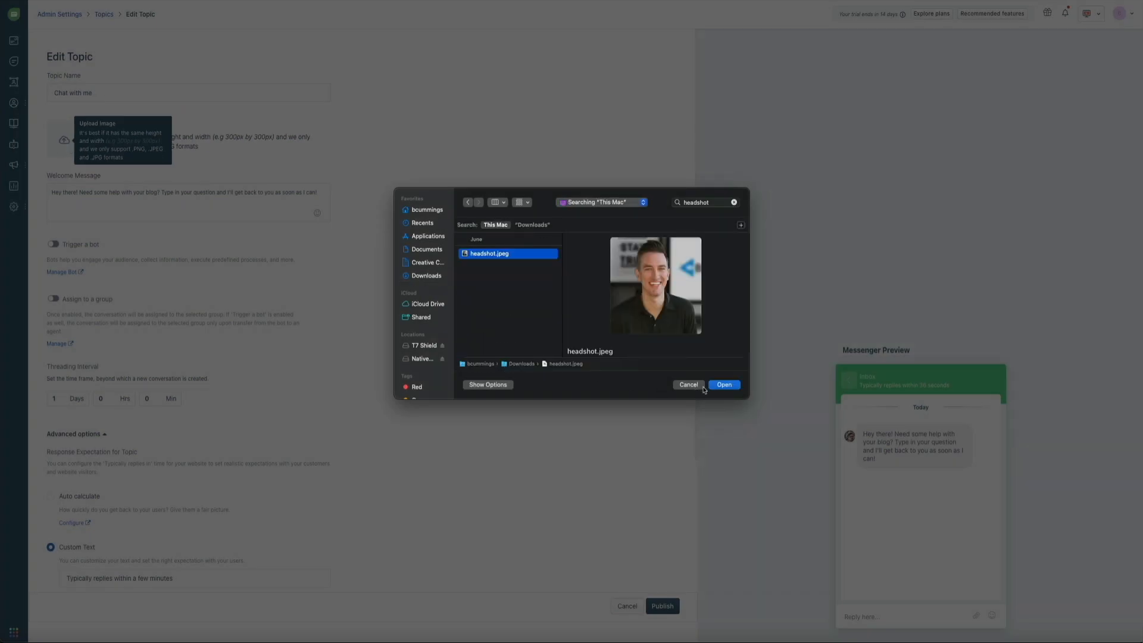
{"action": "left_click", "coordinate": [724, 385]}
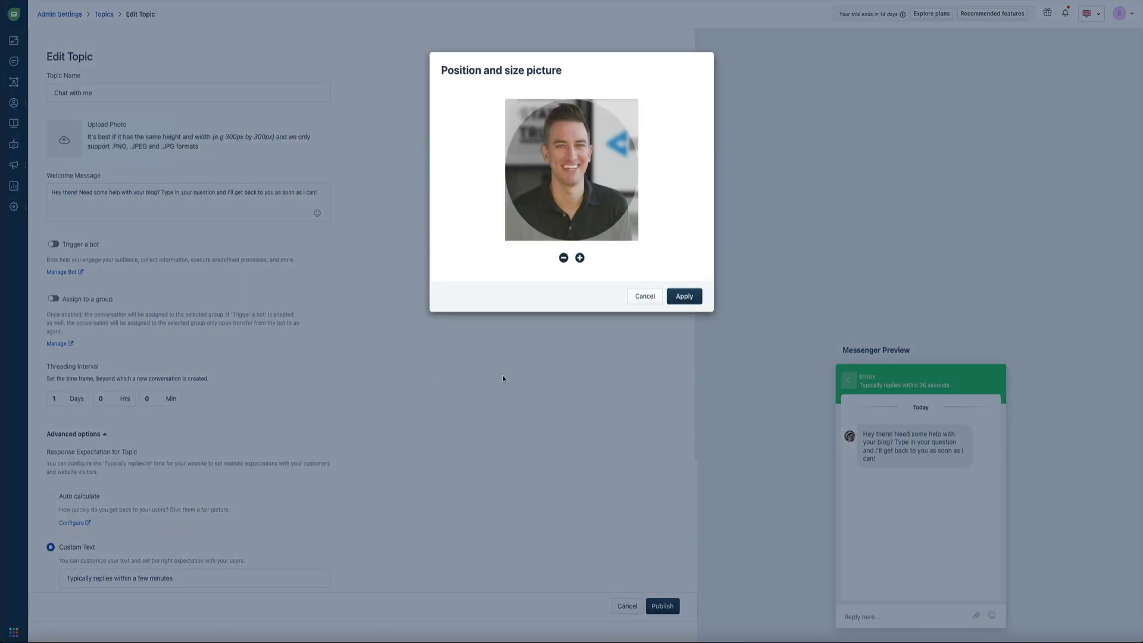
{"action": "left_click", "coordinate": [684, 303]}
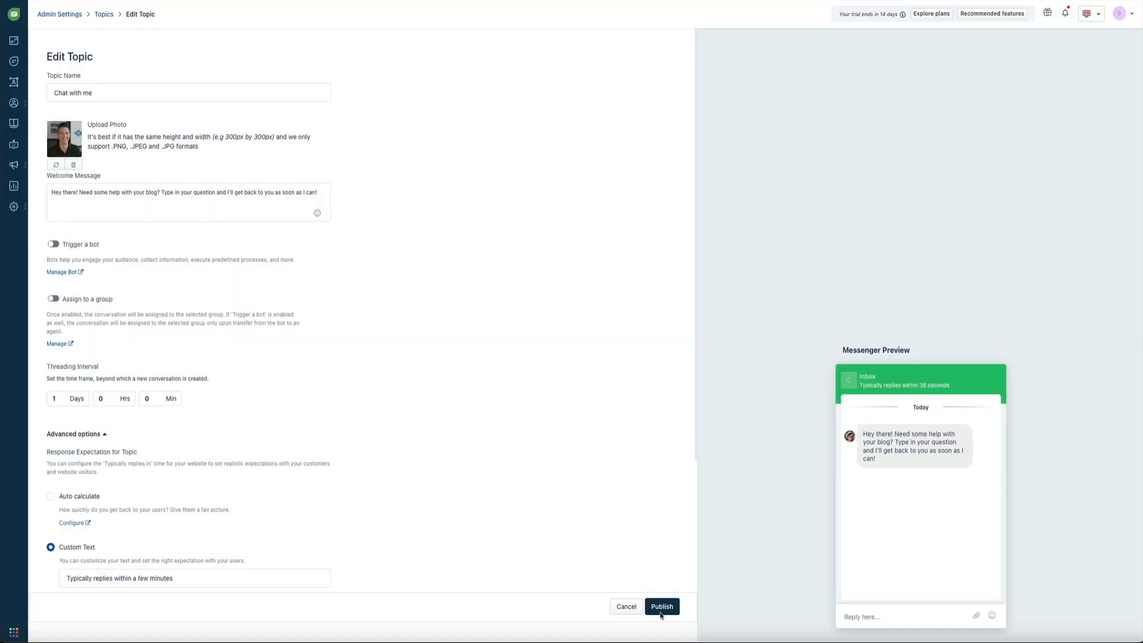
{"action": "left_click", "coordinate": [657, 607]}
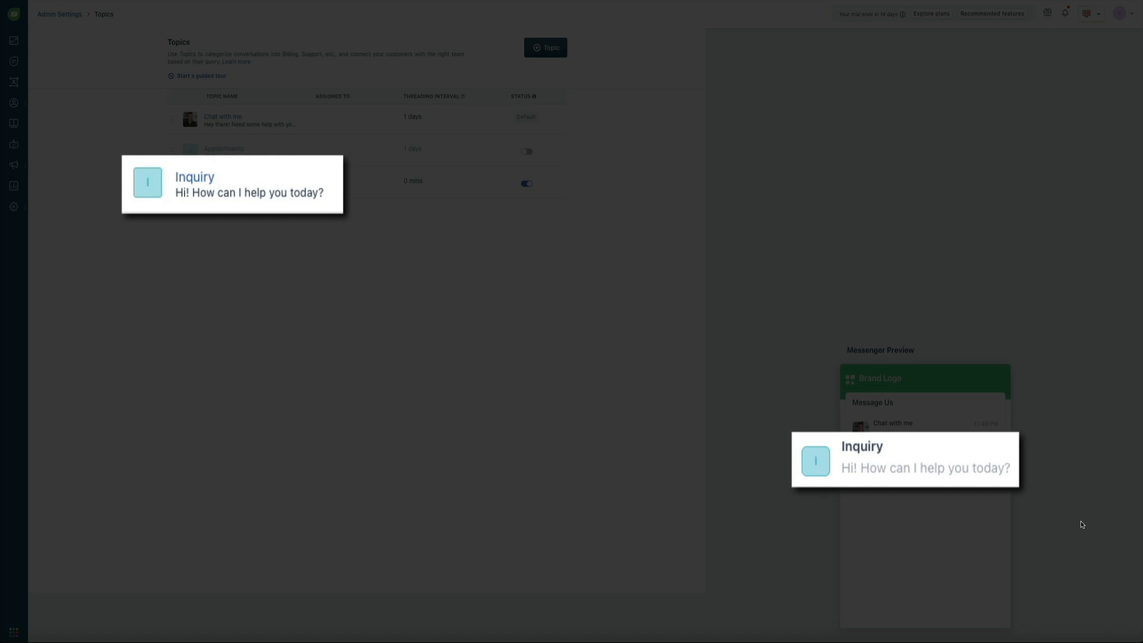
- Rename Inquiry to 'Business Inquiry' and change its welcome message to 'Interested in working with me? Let's chat!'
{"action": "left_click", "coordinate": [208, 184]}
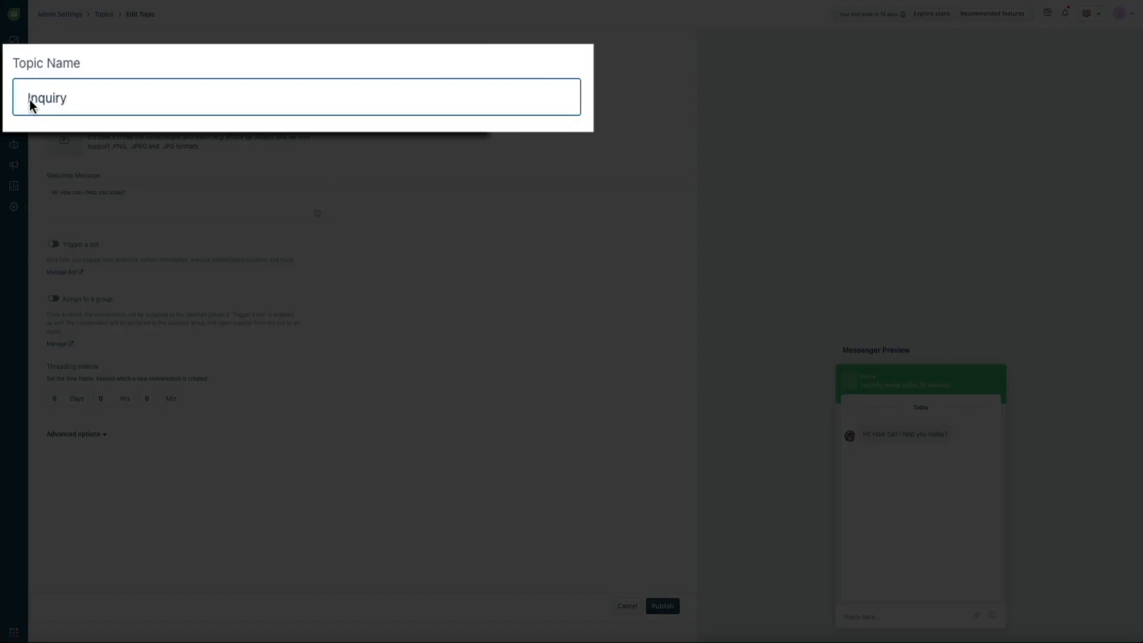
{"action": "type", "text": "Business"}
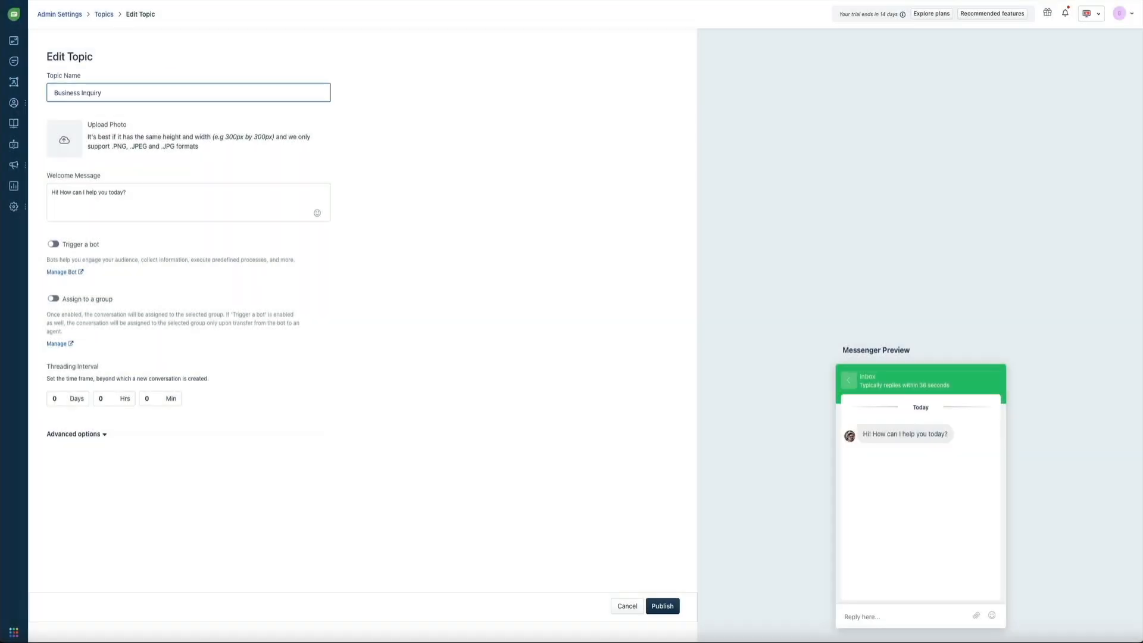
{"action": "triple_click", "coordinate": [129, 193]}
{"action": "left_click", "coordinate": [129, 194]}
{"action": "left_click_drag", "start_coordinate": [130, 194], "coordinate": [51, 193]}
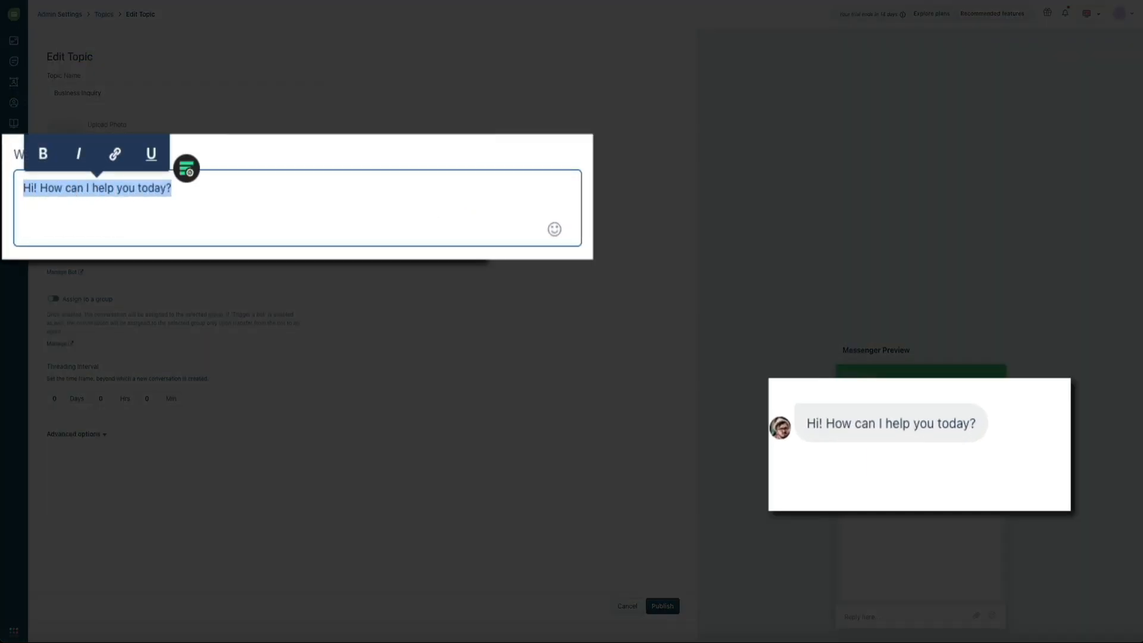
{"action": "type", "text": "Interested in working with me? Let's chat!"}
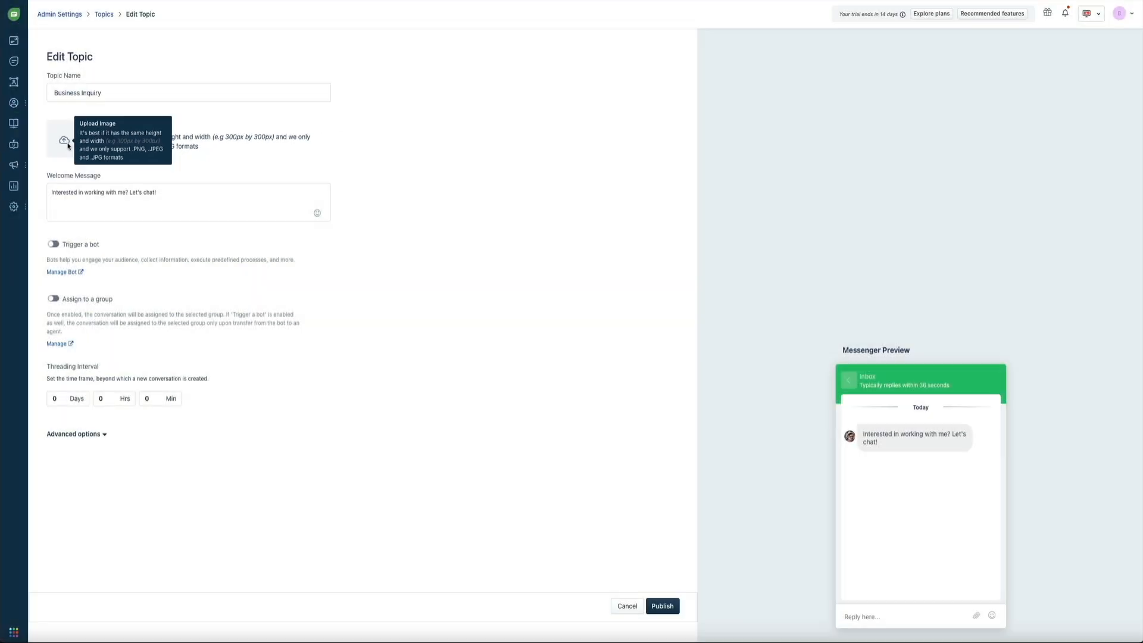
- Set Inquiry.png, the question-mark image, as the Business Inquiry photo and publish the topic
{"action": "left_click", "coordinate": [63, 140]}
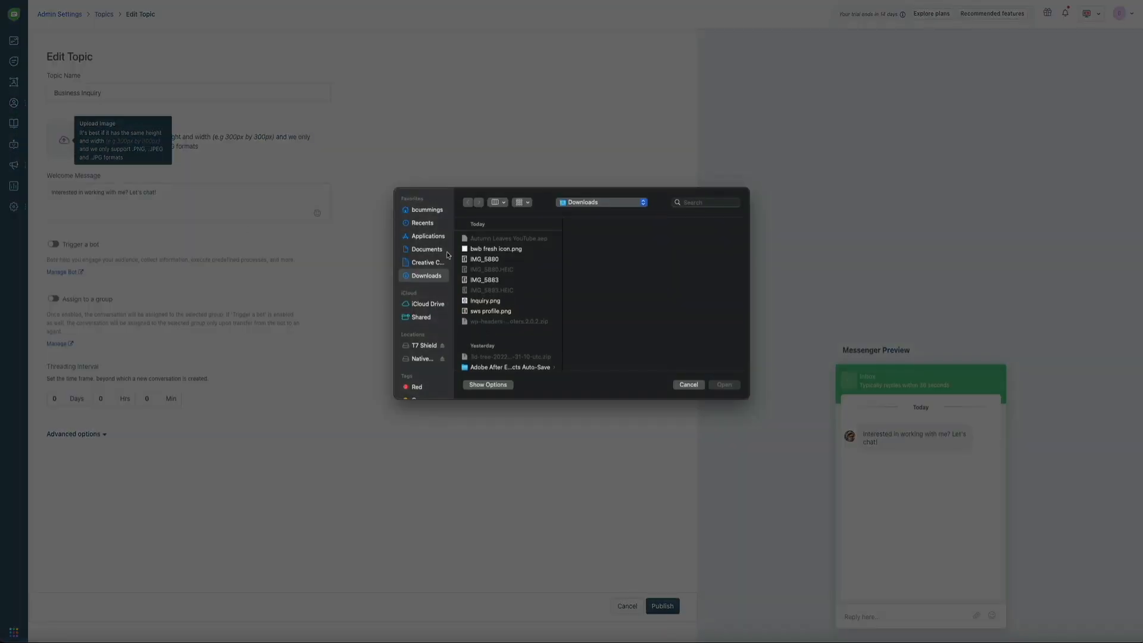
{"action": "left_click", "coordinate": [487, 300]}
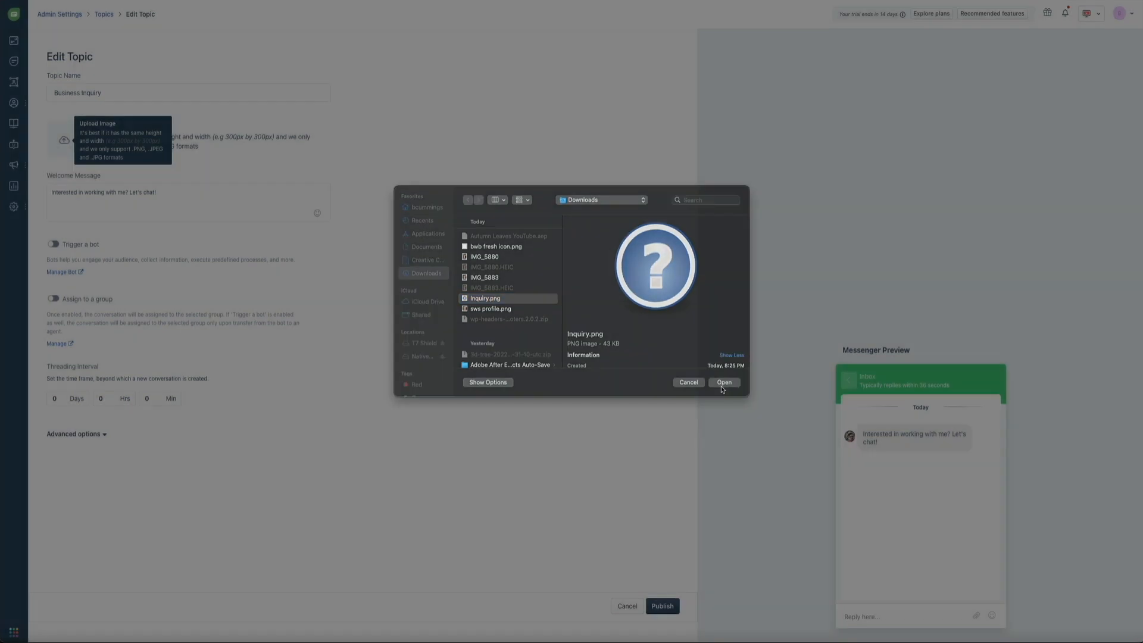
{"action": "left_click", "coordinate": [721, 386]}
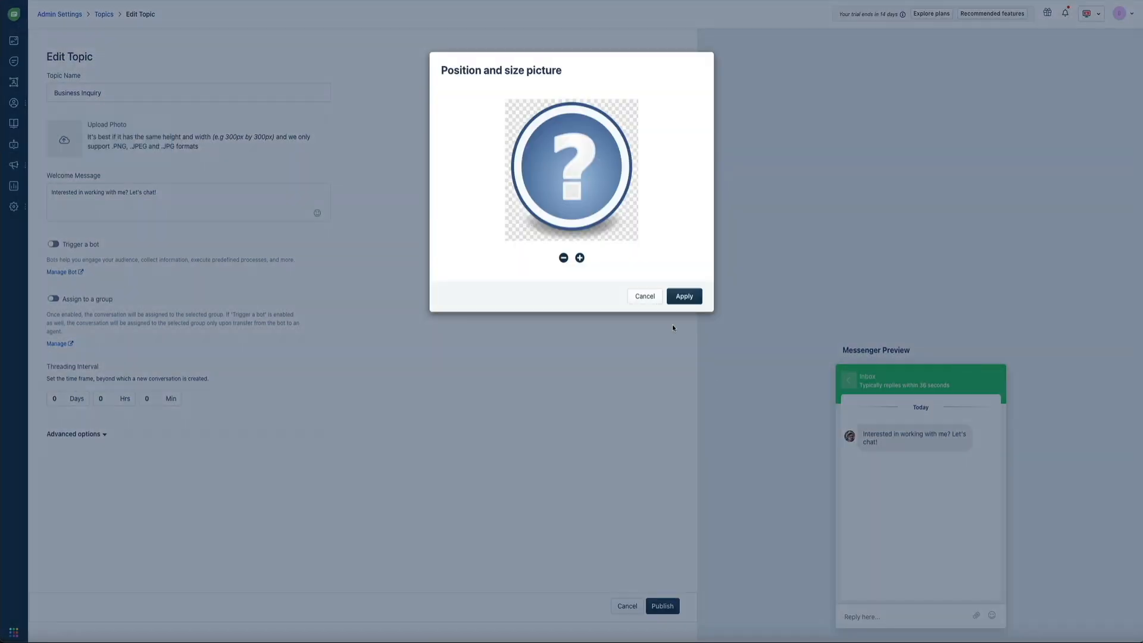
{"action": "left_click", "coordinate": [680, 300]}
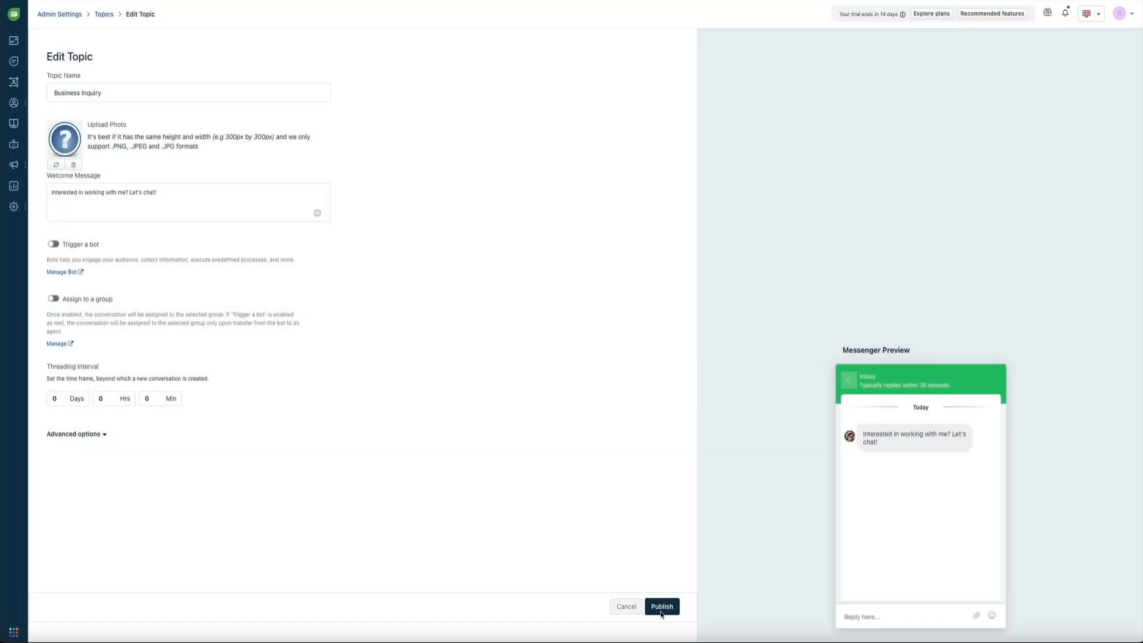
{"action": "left_click", "coordinate": [661, 614]}
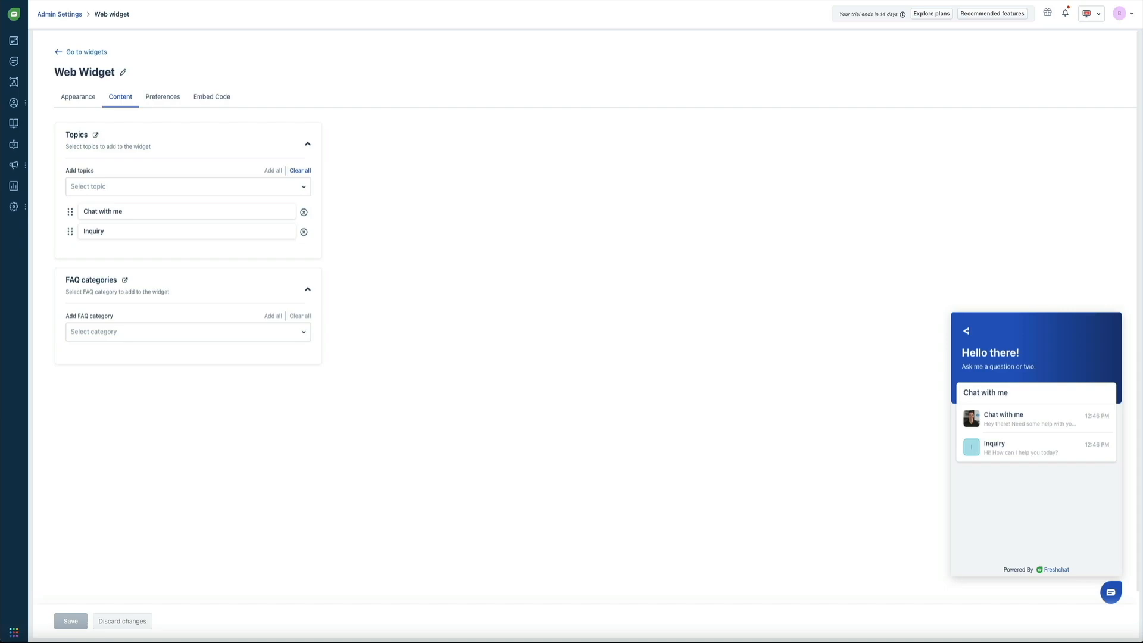
- Reload the widget page and drag Chat with me above Business Inquiry in the topics list
{"action": "key", "text": "super+r"}
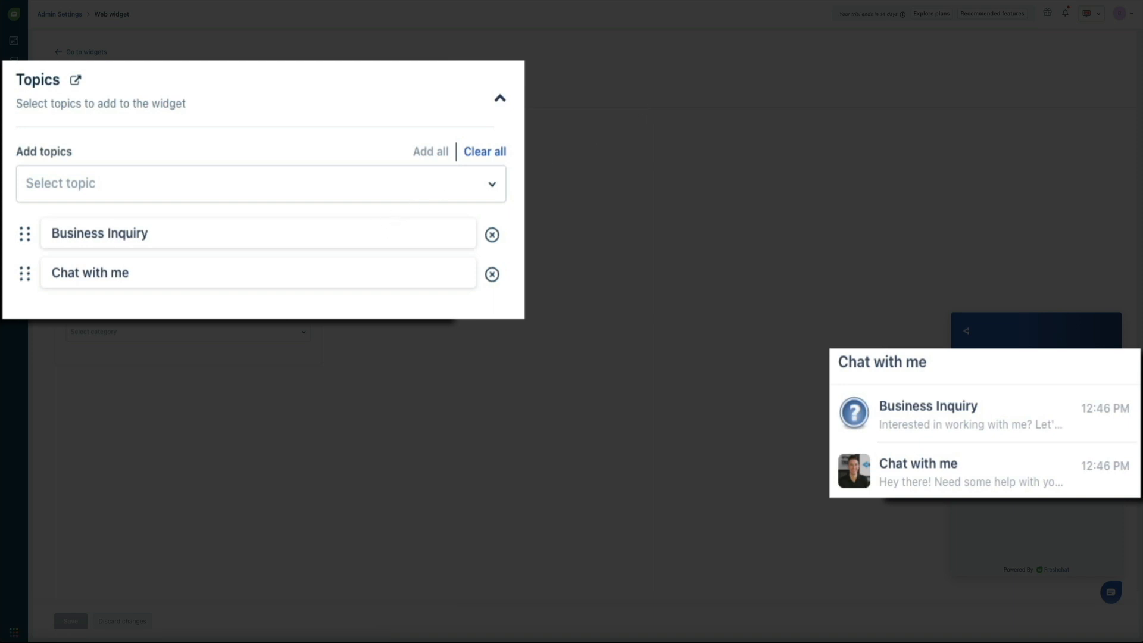
{"action": "left_click_drag", "start_coordinate": [29, 278], "coordinate": [31, 235]}
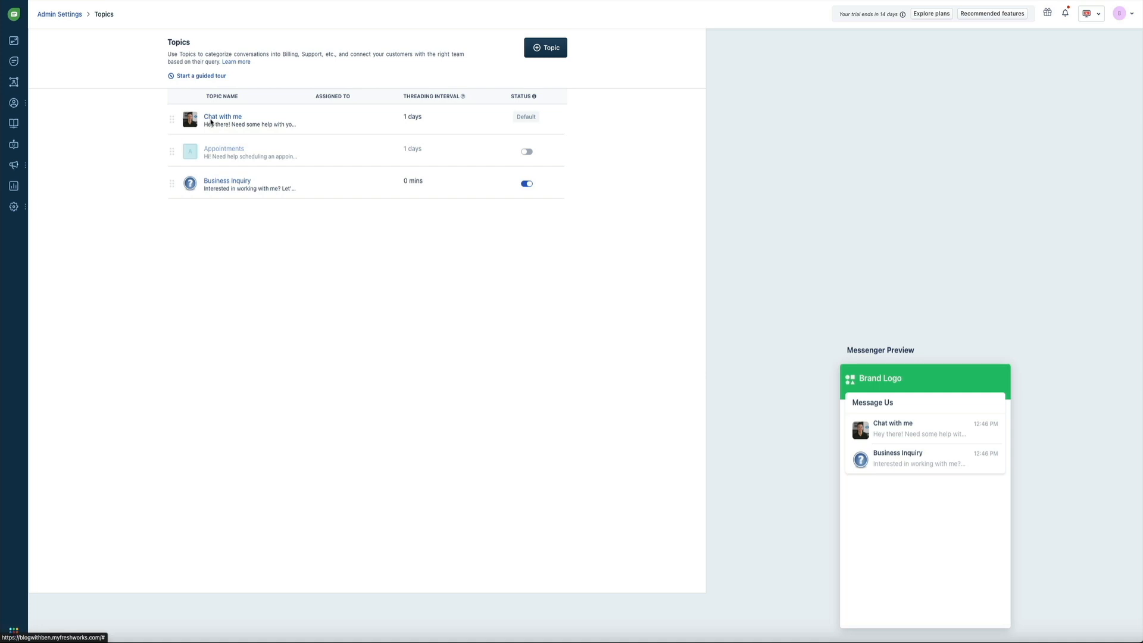
- Change the Chat with me topic name to 'Let's chat' and publish it
{"action": "left_click", "coordinate": [211, 122]}
{"action": "triple_click", "coordinate": [119, 91]}
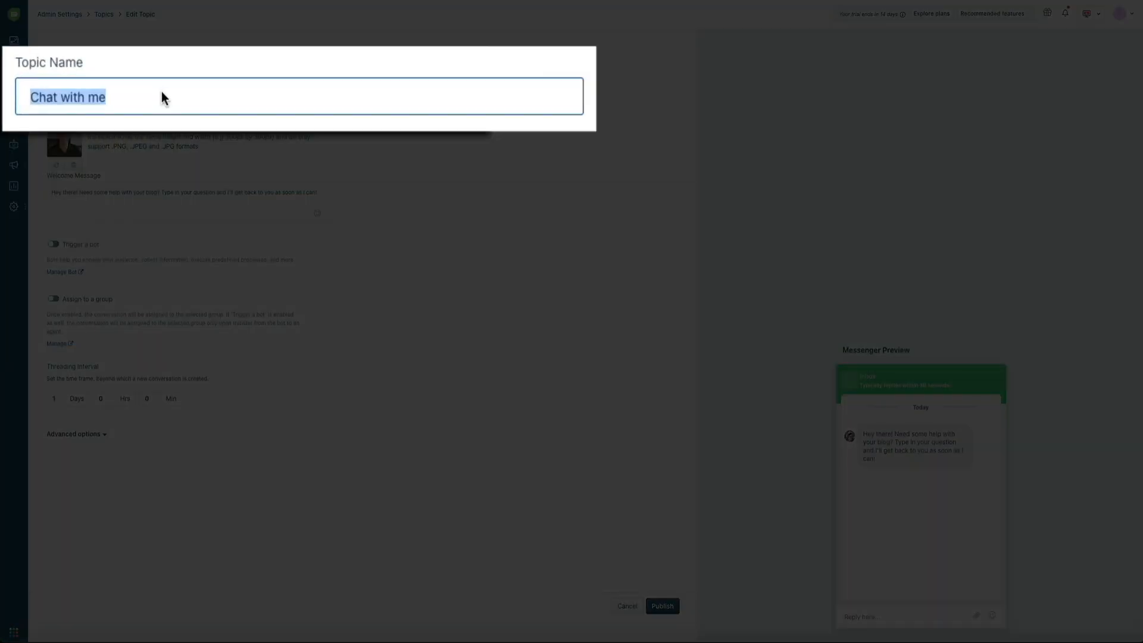
{"action": "type", "text": "Let's chat"}
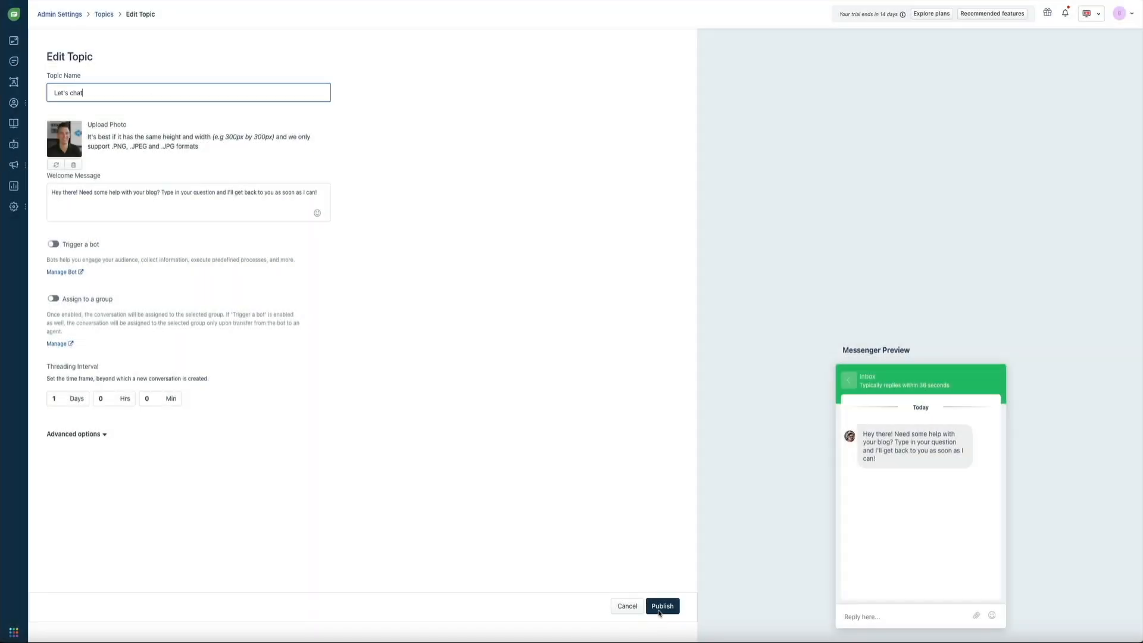
{"action": "left_click", "coordinate": [661, 607]}
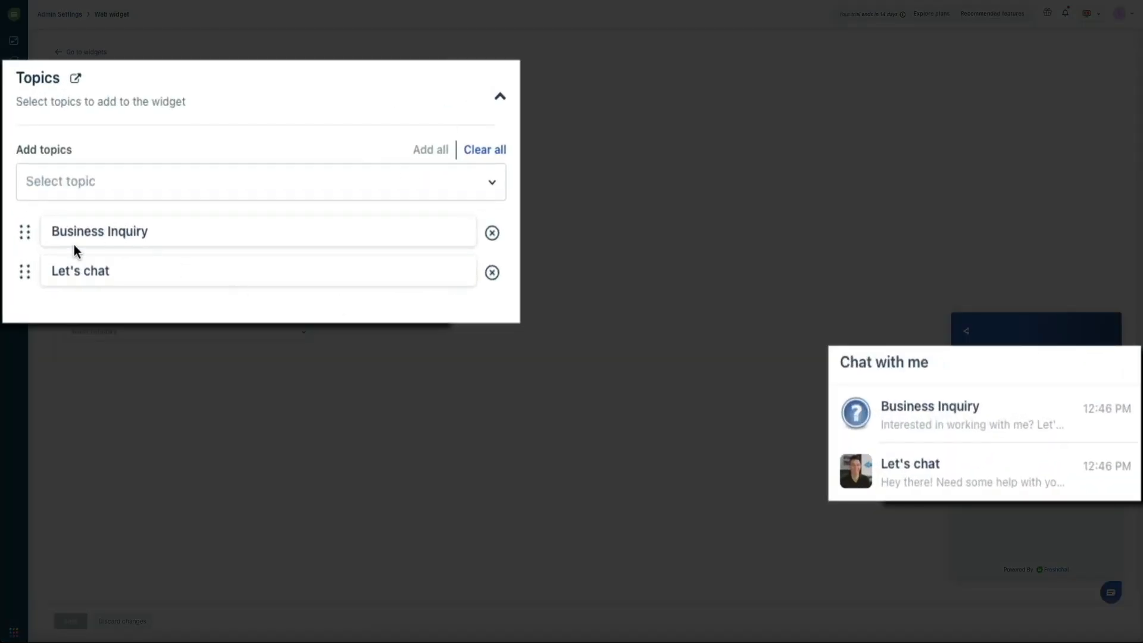
- Drag Let's chat above Business Inquiry in the widget Content tab and save the widget
{"action": "left_click_drag", "start_coordinate": [69, 231], "coordinate": [69, 211]}
{"action": "left_click_drag", "start_coordinate": [25, 271], "coordinate": [38, 228]}
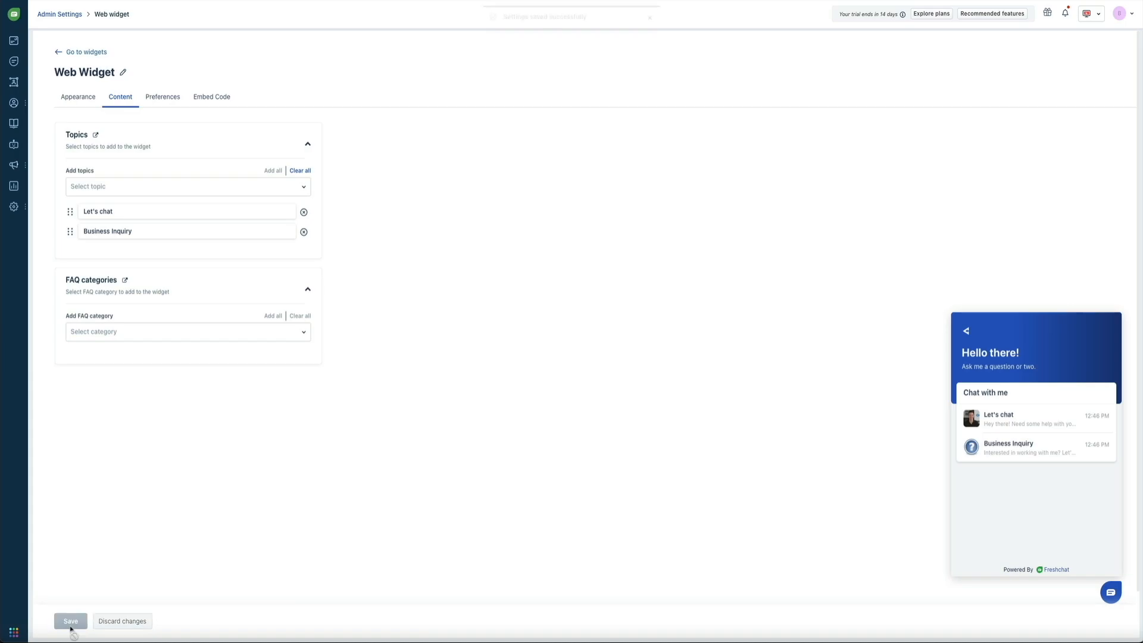
{"action": "left_click", "coordinate": [71, 620]}
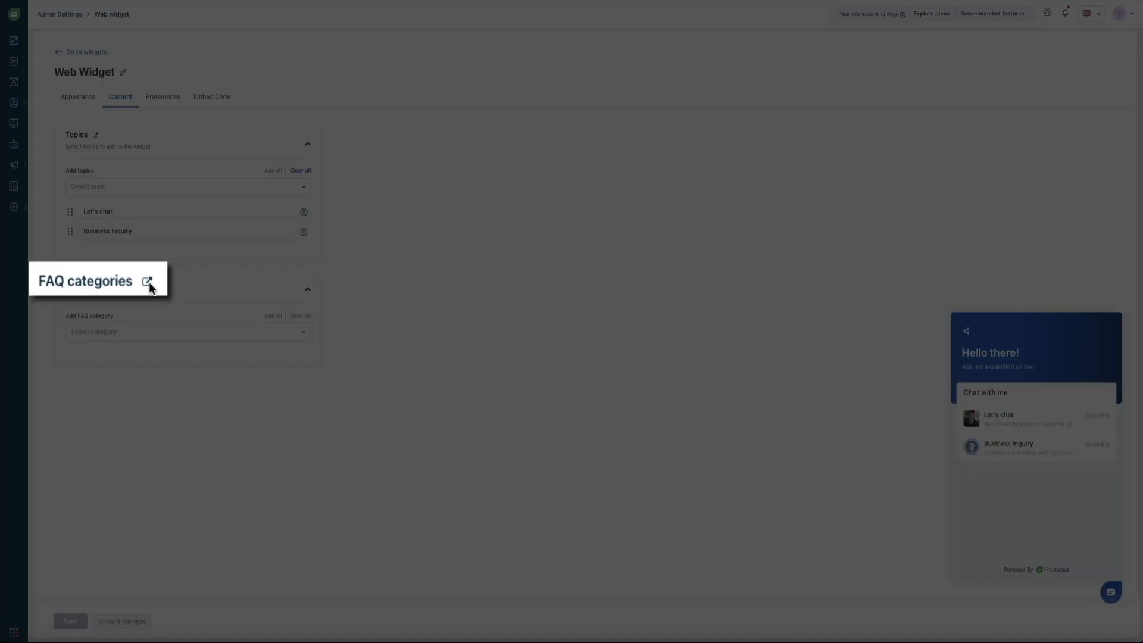
- Open the FAQs management page from the FAQ categories link
{"action": "left_click", "coordinate": [125, 283]}
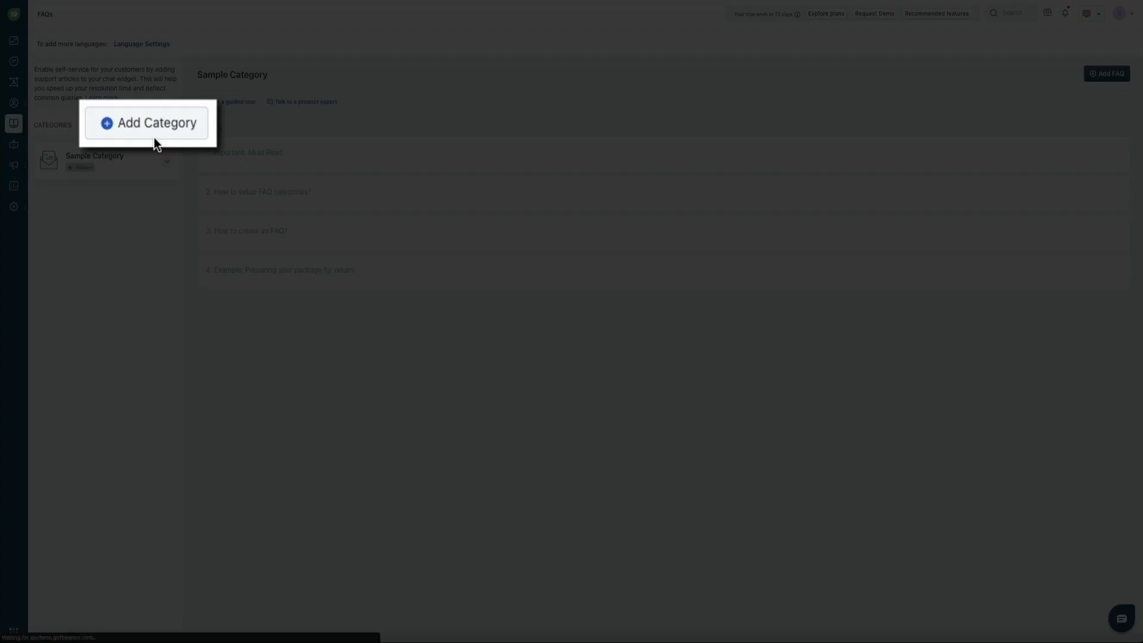
- Publish a 'Food Blog Questions' category described as 'Questions related to starting a food blog', then open it
{"action": "left_click", "coordinate": [151, 129]}
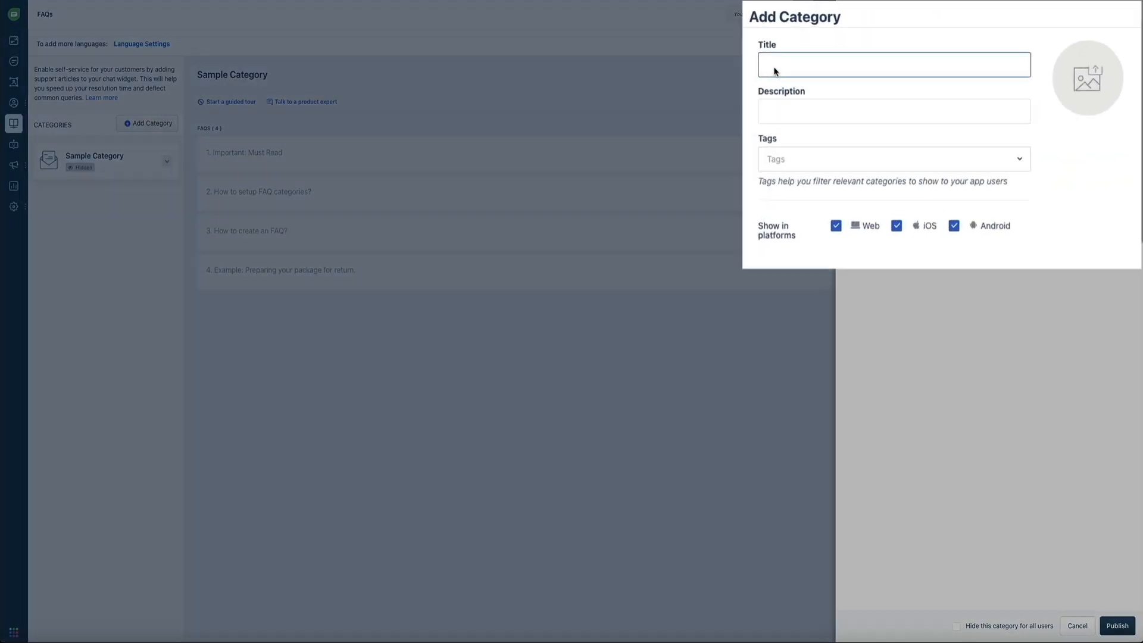
{"action": "left_click", "coordinate": [775, 71]}
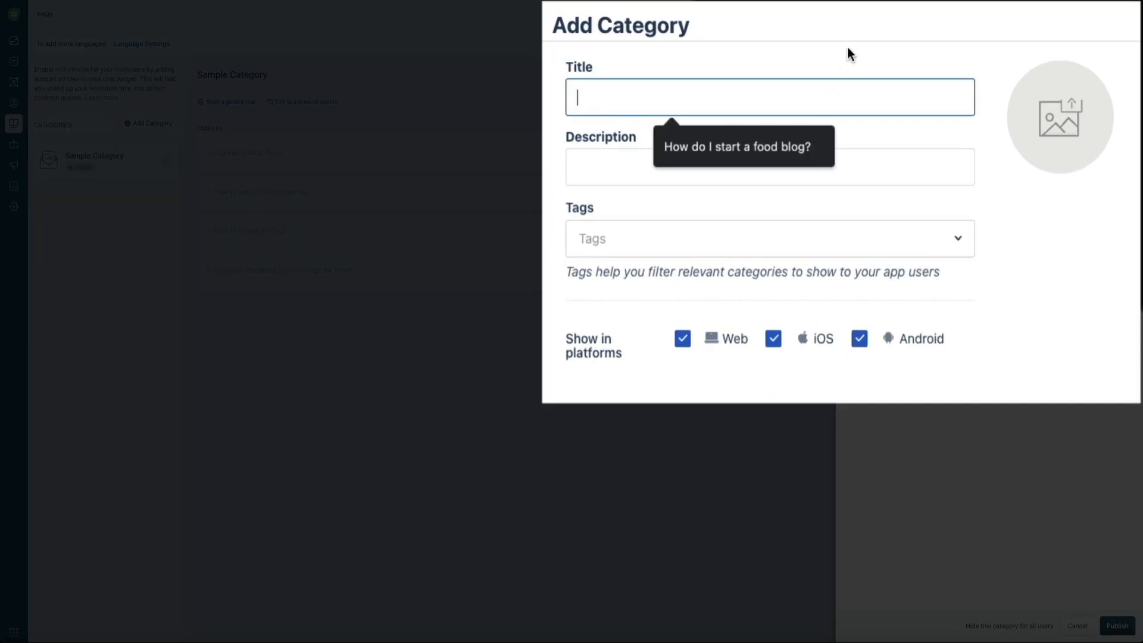
{"action": "type", "text": "Food Blog Questions"}
{"action": "left_click", "coordinate": [645, 161]}
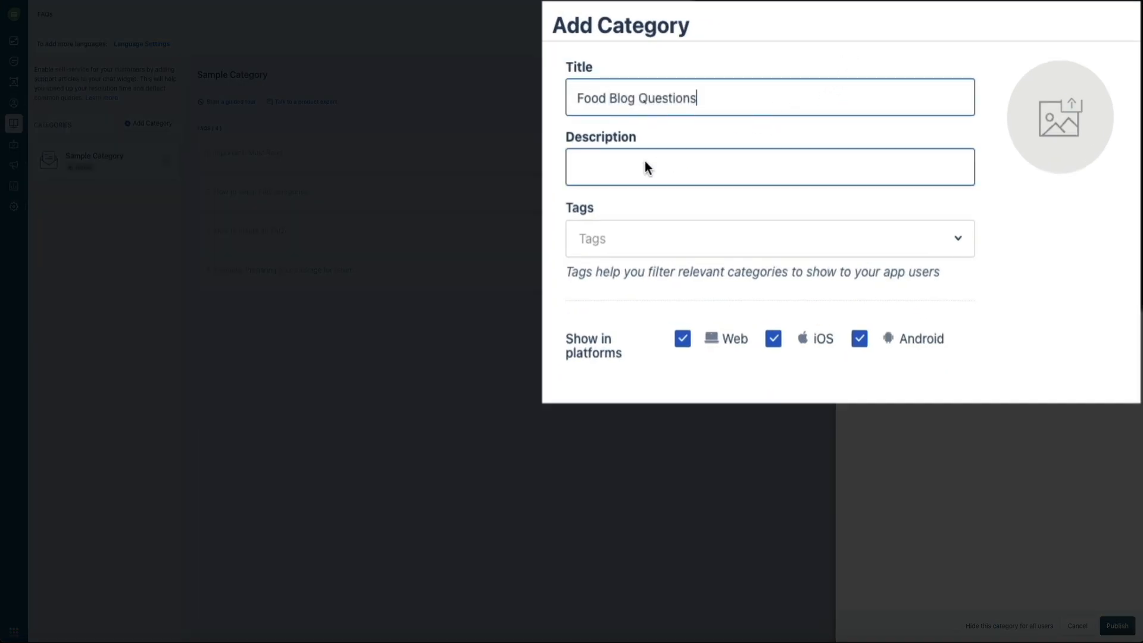
{"action": "type", "text": "Questions related to starting a food blog"}
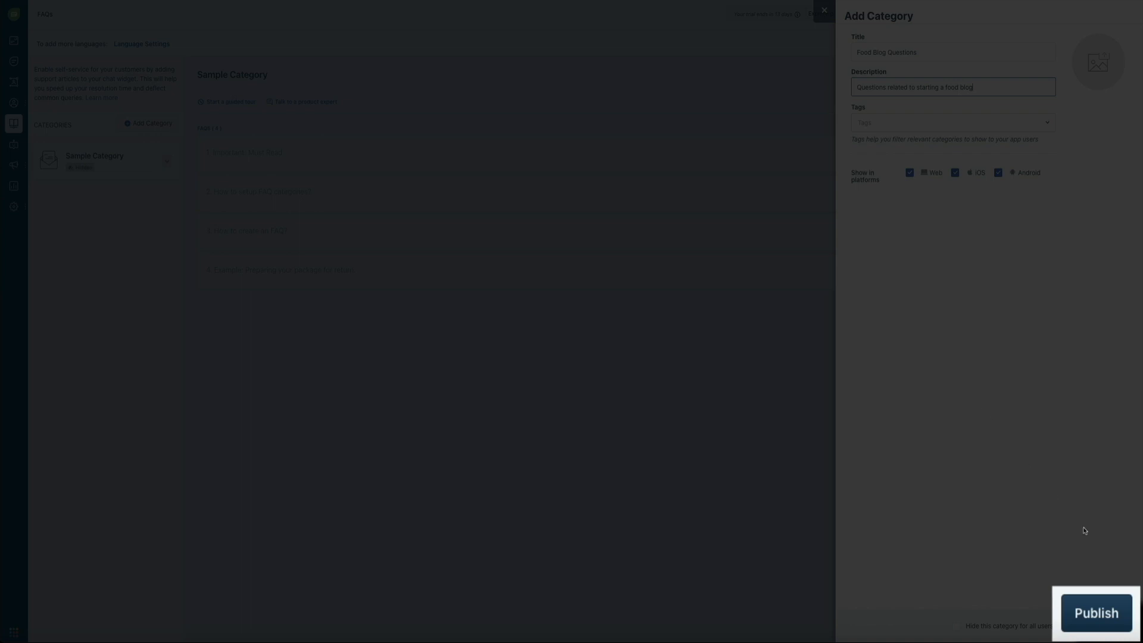
{"action": "left_click", "coordinate": [1106, 630]}
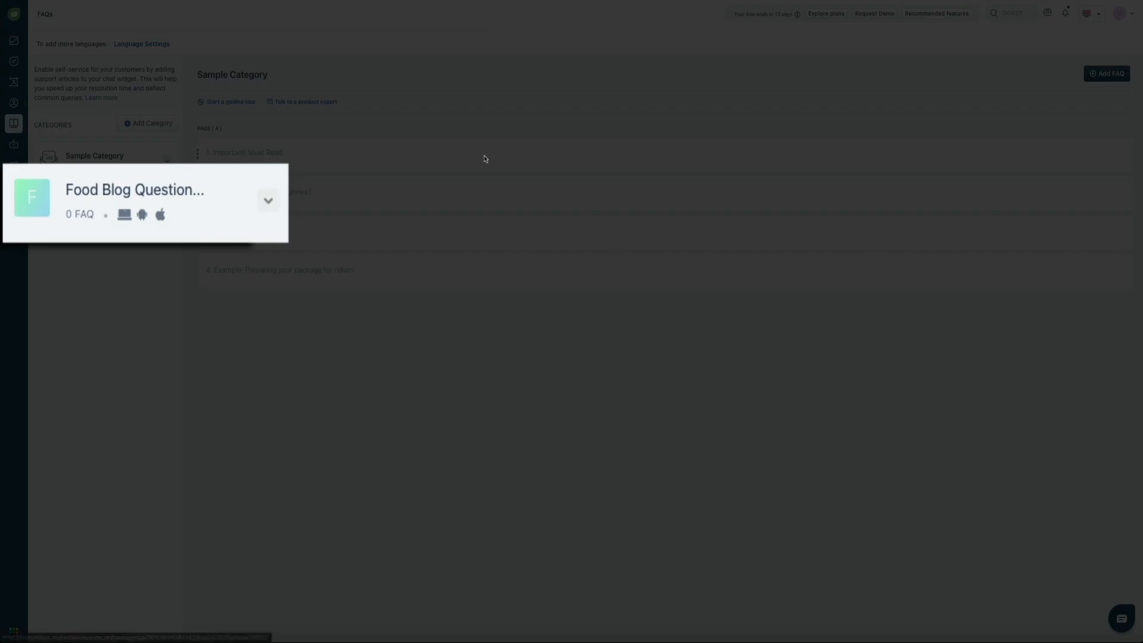
{"action": "left_click", "coordinate": [241, 191]}
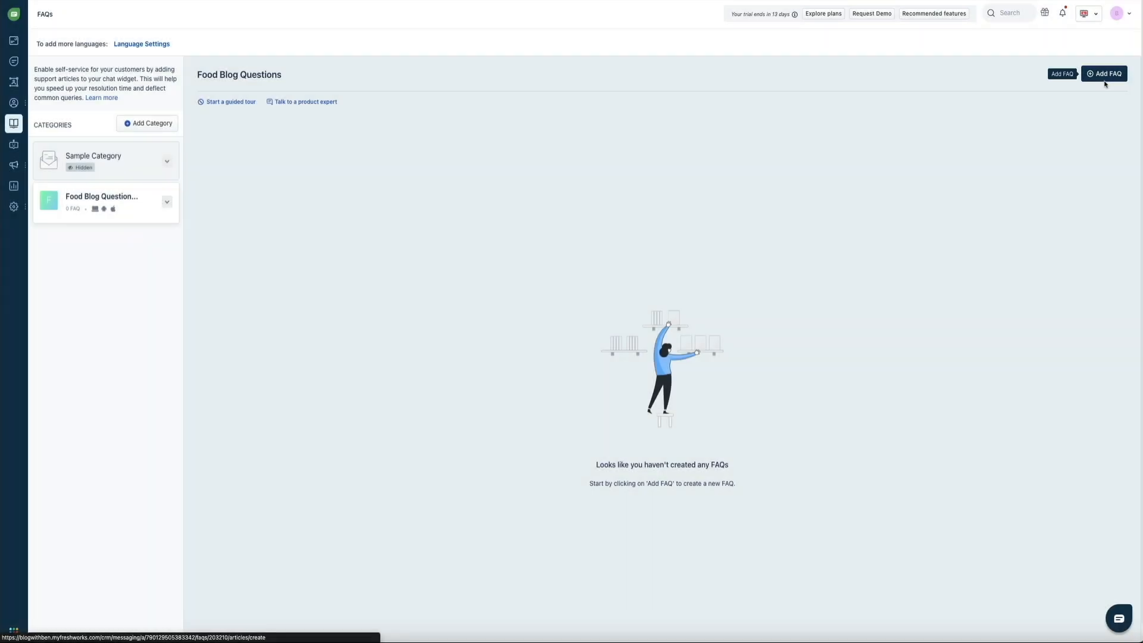
- Start a new FAQ titled 'How do I start a WordPress food blog?'
{"action": "left_click", "coordinate": [1105, 74]}
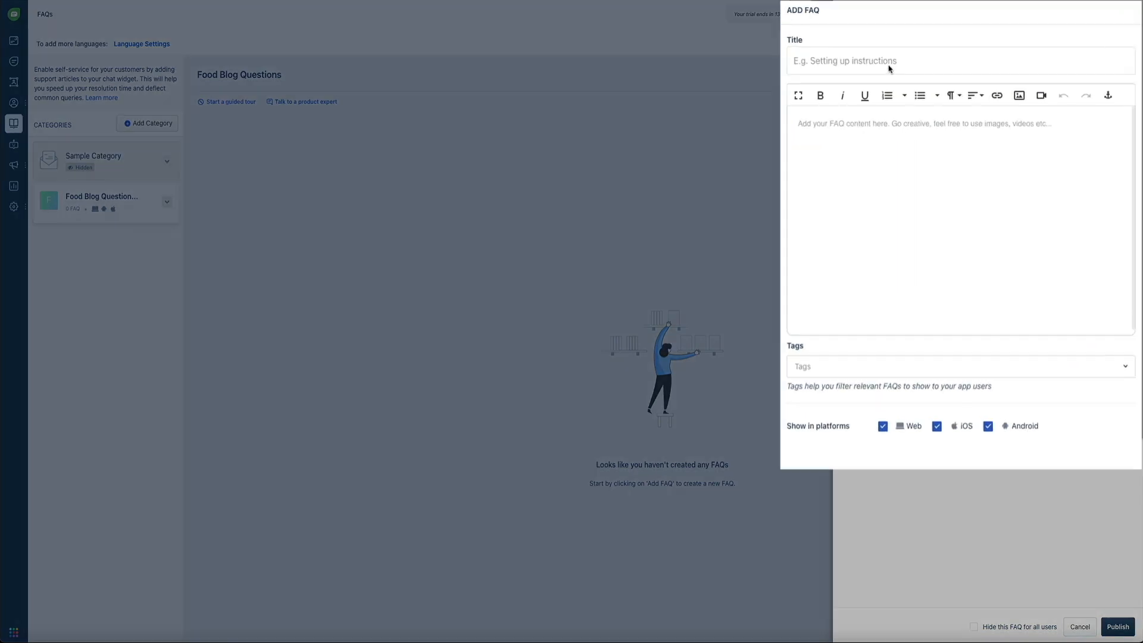
{"action": "left_click", "coordinate": [928, 57]}
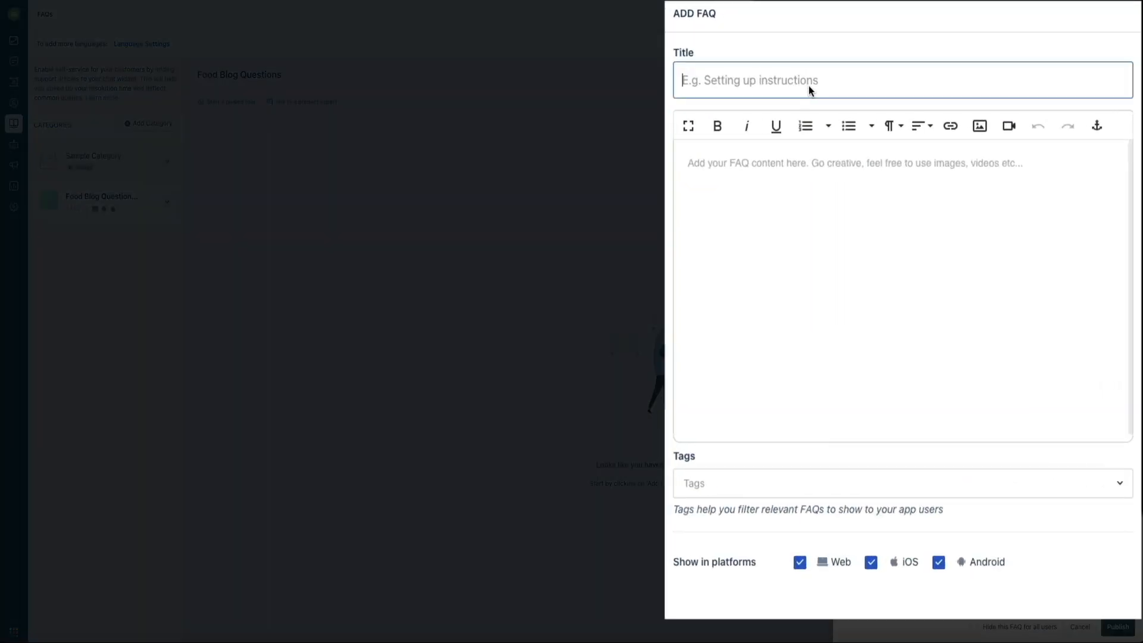
{"action": "type", "text": "Ho"}
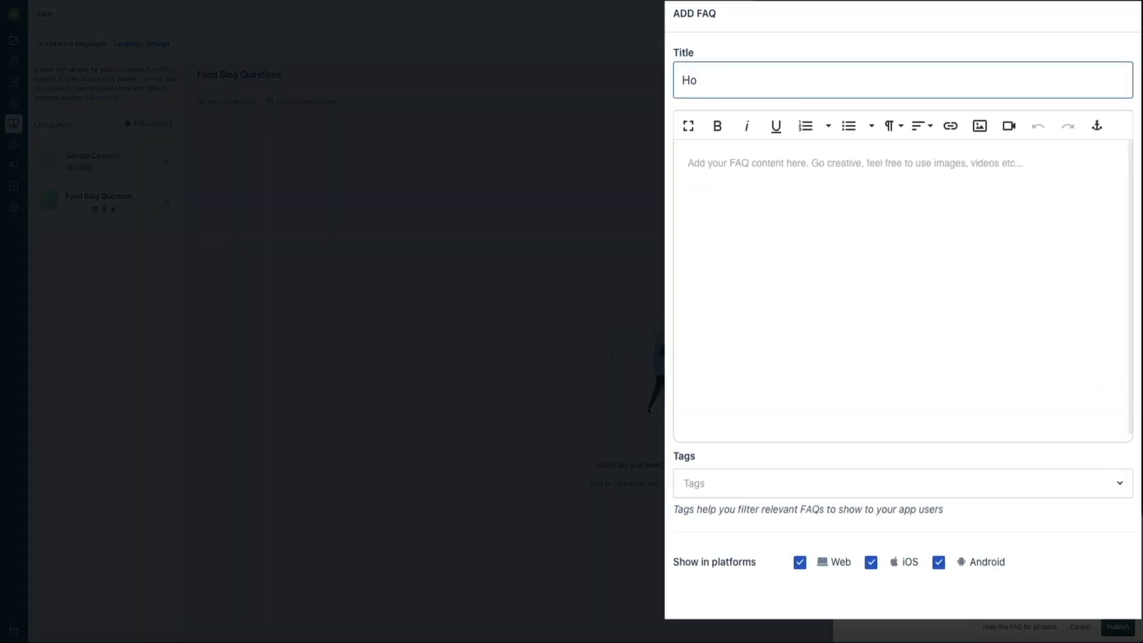
{"action": "type", "text": "w do I start a WordPress food blog?"}
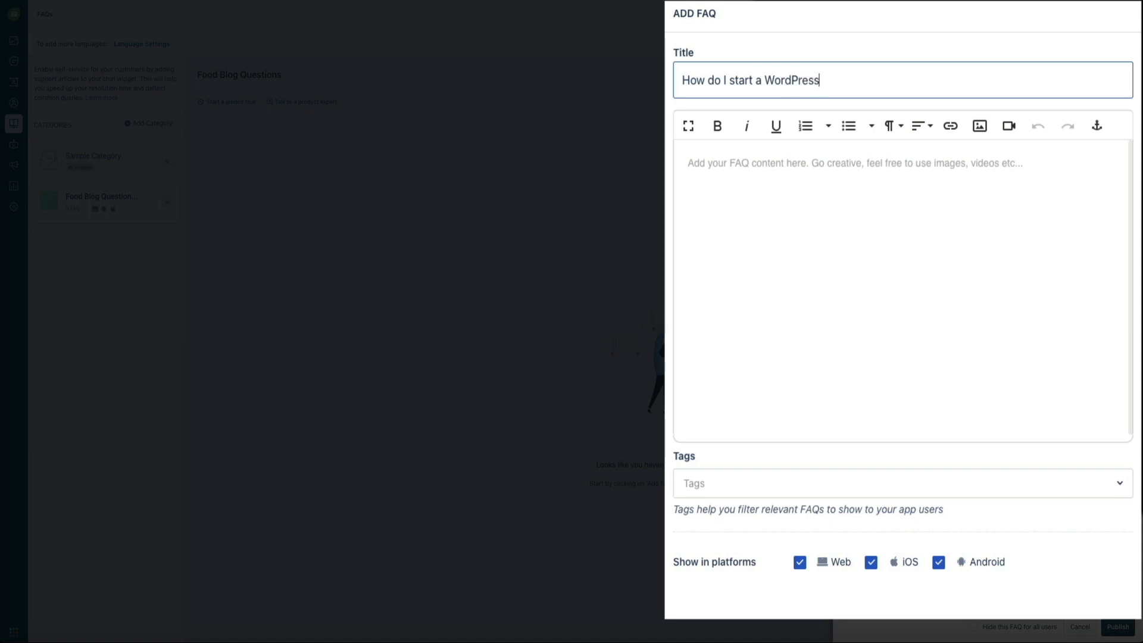
- Write the FAQ's intro about recommended steps, followed by numbered placeholder lines 1. to 4
{"action": "left_click", "coordinate": [892, 176]}
{"action": "type", "text": "Thanks for your interest in starting a food blog! Here are my recommended steps to starting a professional WordPress food blog."}
{"action": "key", "text": "Return"}
{"action": "key", "text": "Return"}
{"action": "type", "text": "1."}
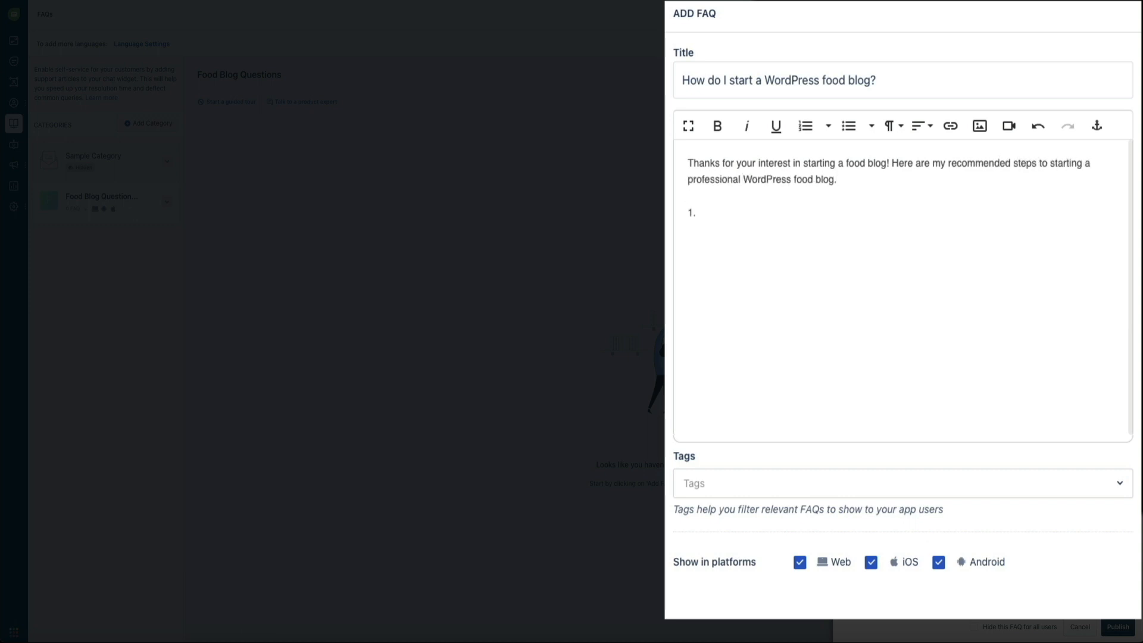
{"action": "key", "text": "Return"}
{"action": "type", "text": "2."}
{"action": "key", "text": "Return"}
{"action": "type", "text": "3."}
{"action": "key", "text": "Return"}
{"action": "type", "text": "4."}
{"action": "key", "text": "Return"}
{"action": "key", "text": "Return"}
- Add 'Watch this video to get started!' with the pasted YouTube link, then publish the FAQ
{"action": "type", "text": "Watch this video to get started!"}
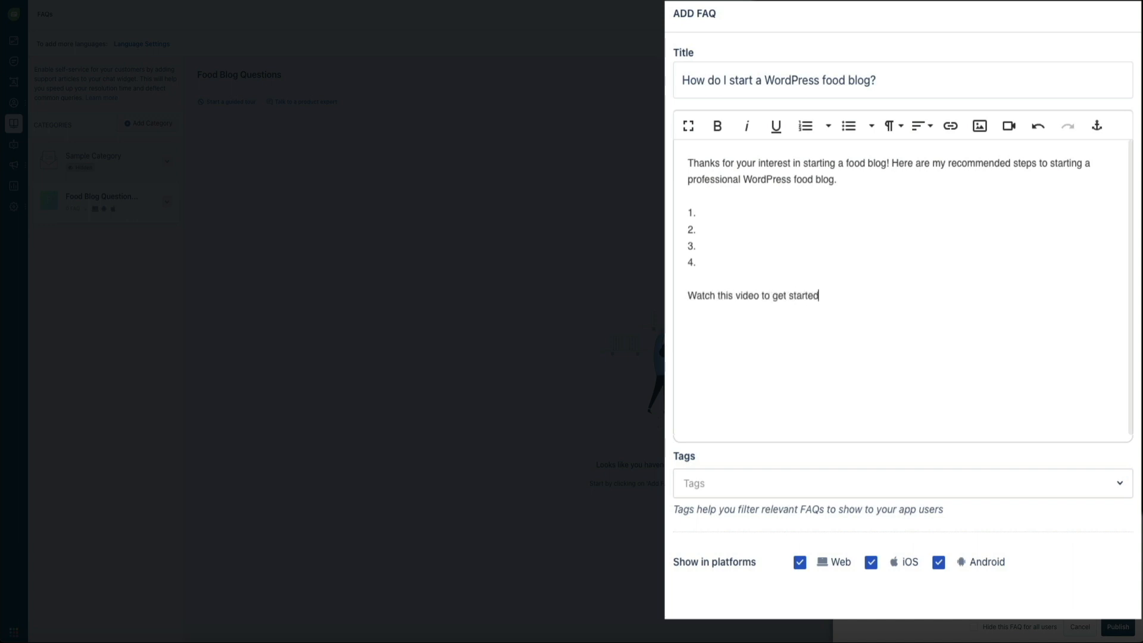
{"action": "key", "text": "Return"}
{"action": "key", "text": "Return"}
{"action": "type", "text": "https://youtu.be/sTNOQT7Mdgg"}
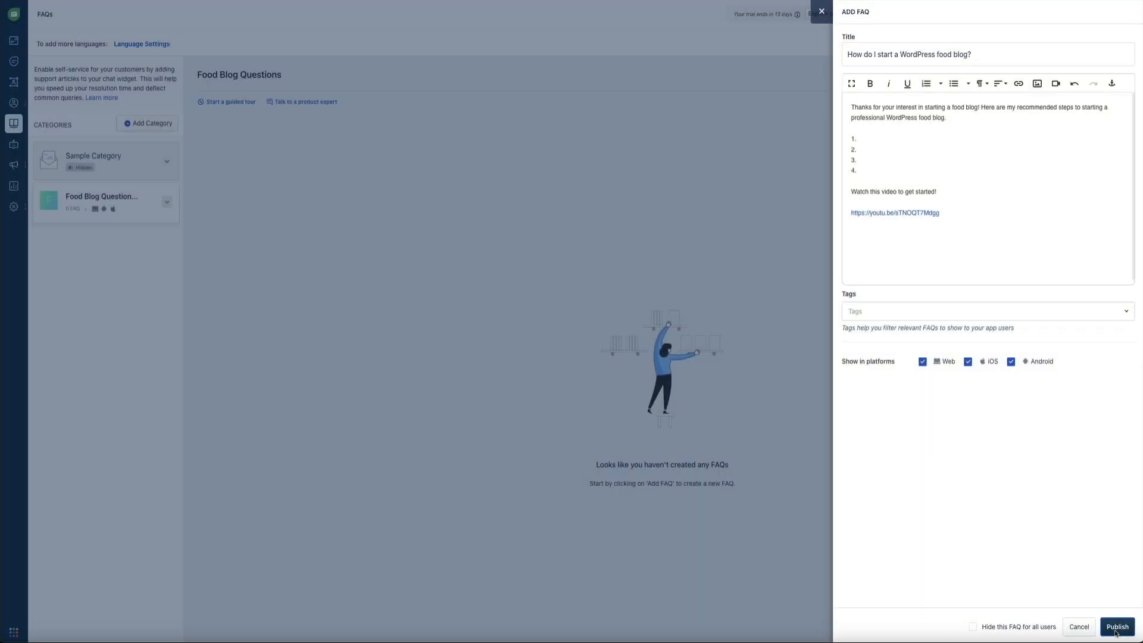
{"action": "left_click", "coordinate": [1114, 628]}
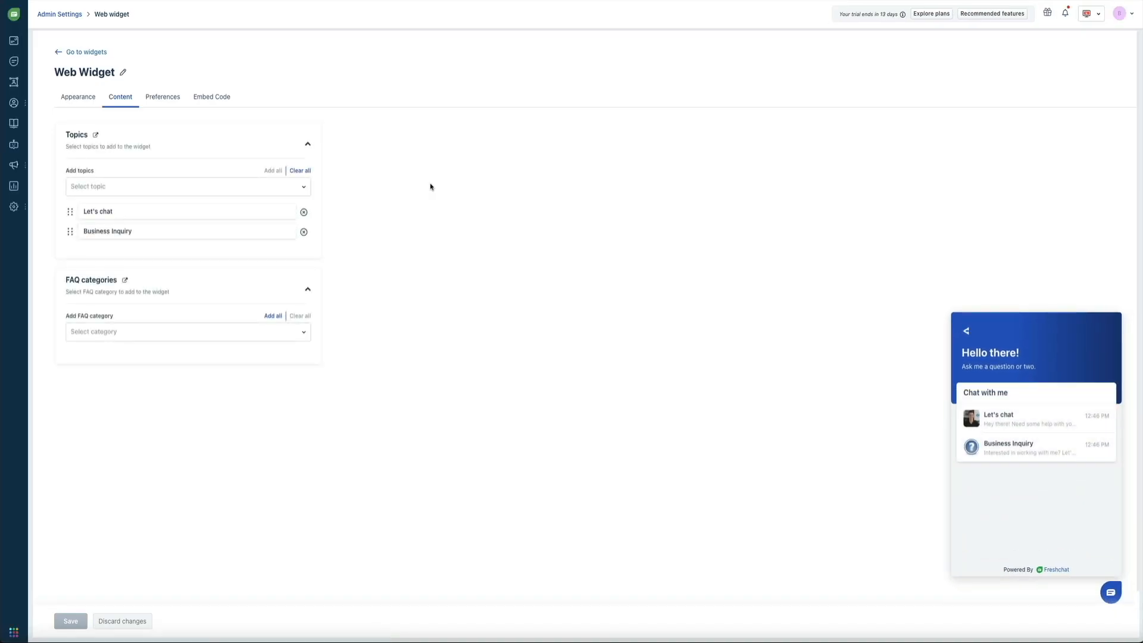
{"action": "left_click", "coordinate": [305, 334]}
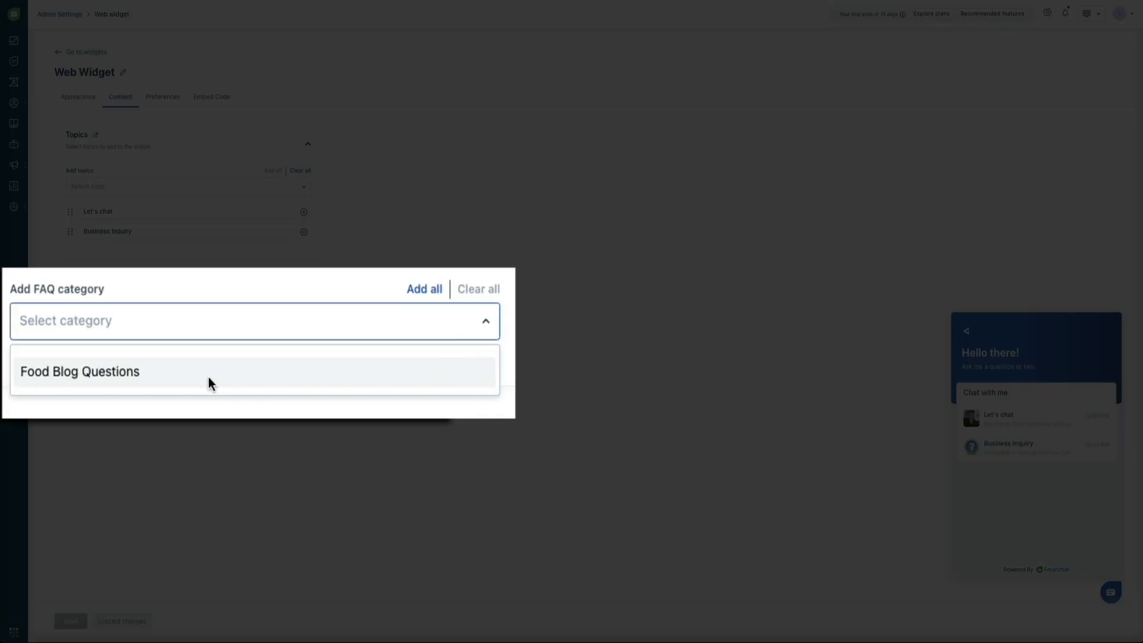
{"action": "left_click", "coordinate": [209, 377]}
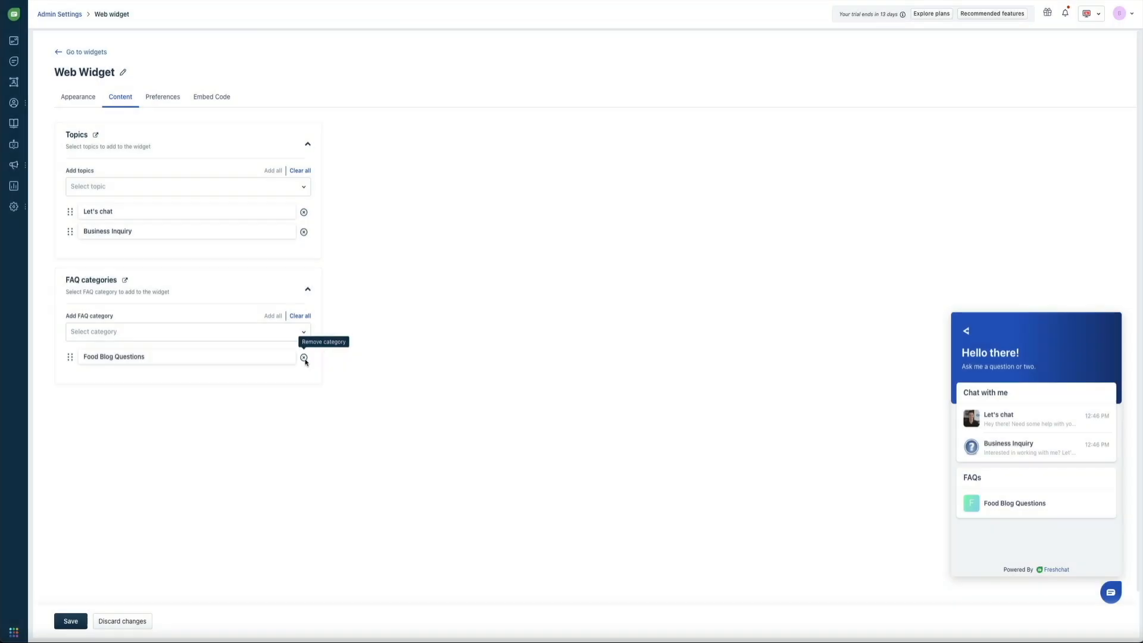
{"action": "left_click", "coordinate": [304, 358]}
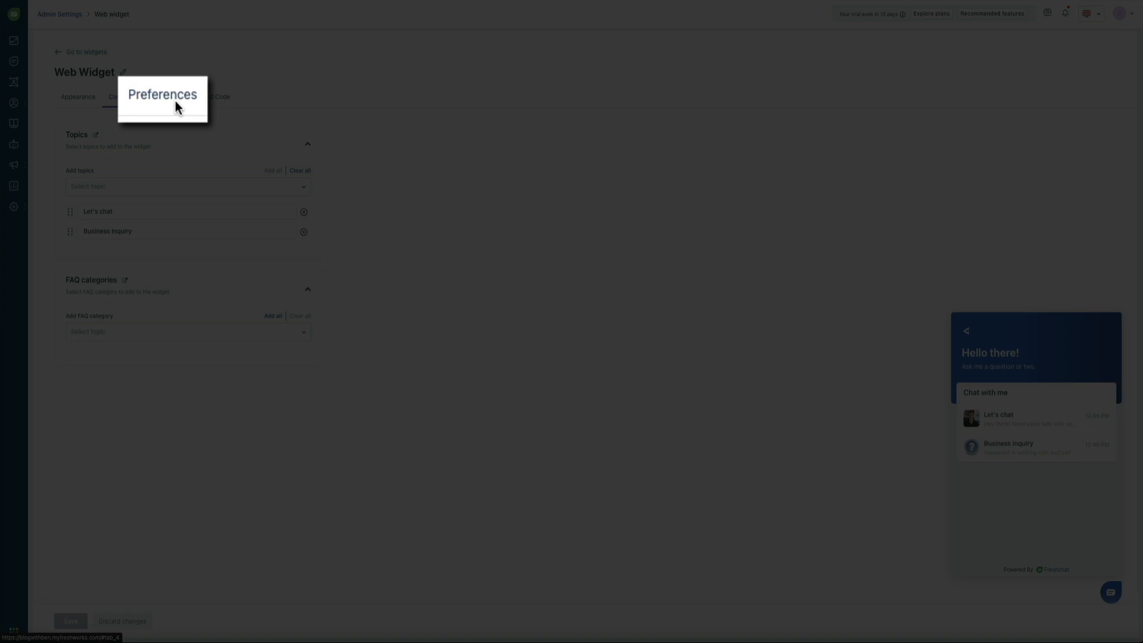
- Enable Show typing indicator in the web widget Preferences and save the settings
{"action": "left_click", "coordinate": [175, 101]}
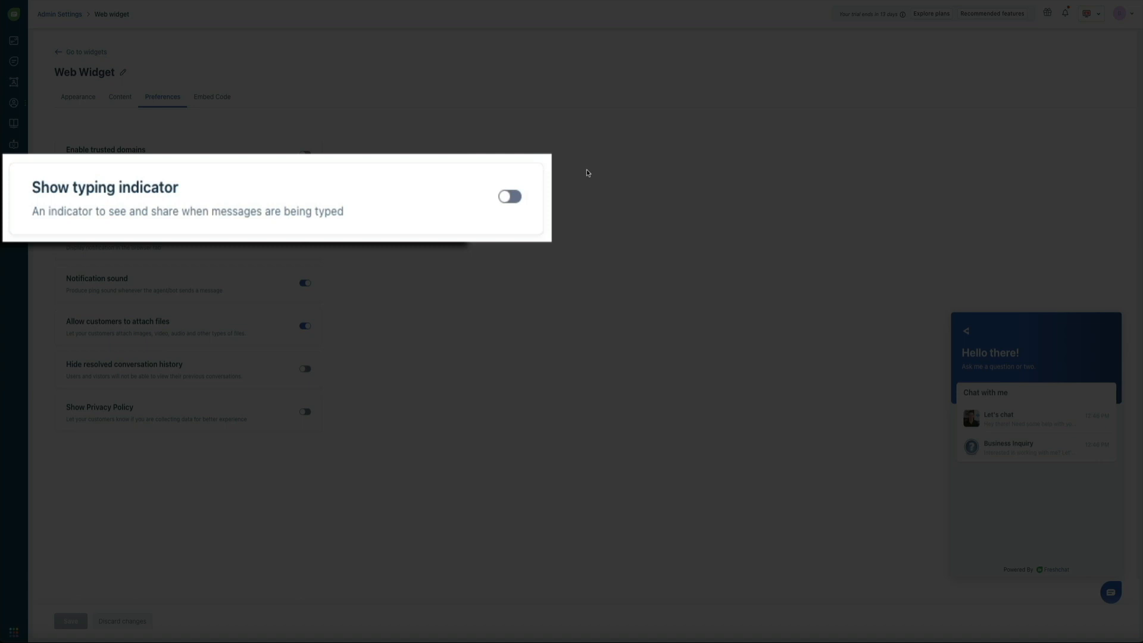
{"action": "left_click", "coordinate": [509, 197]}
{"action": "left_click", "coordinate": [509, 203]}
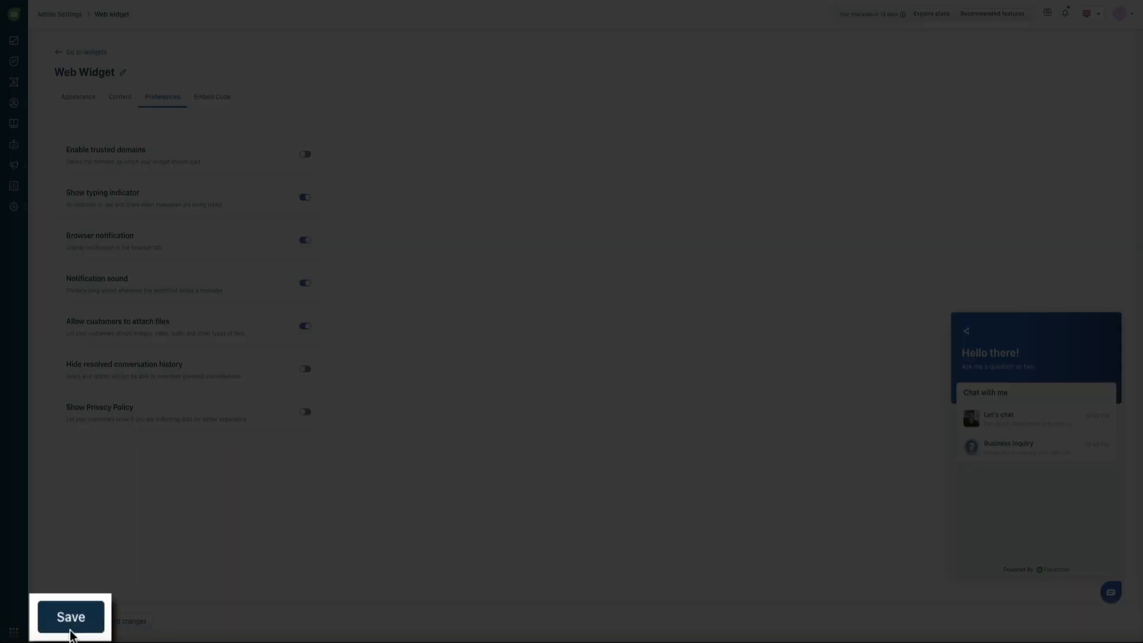
{"action": "left_click", "coordinate": [70, 627]}
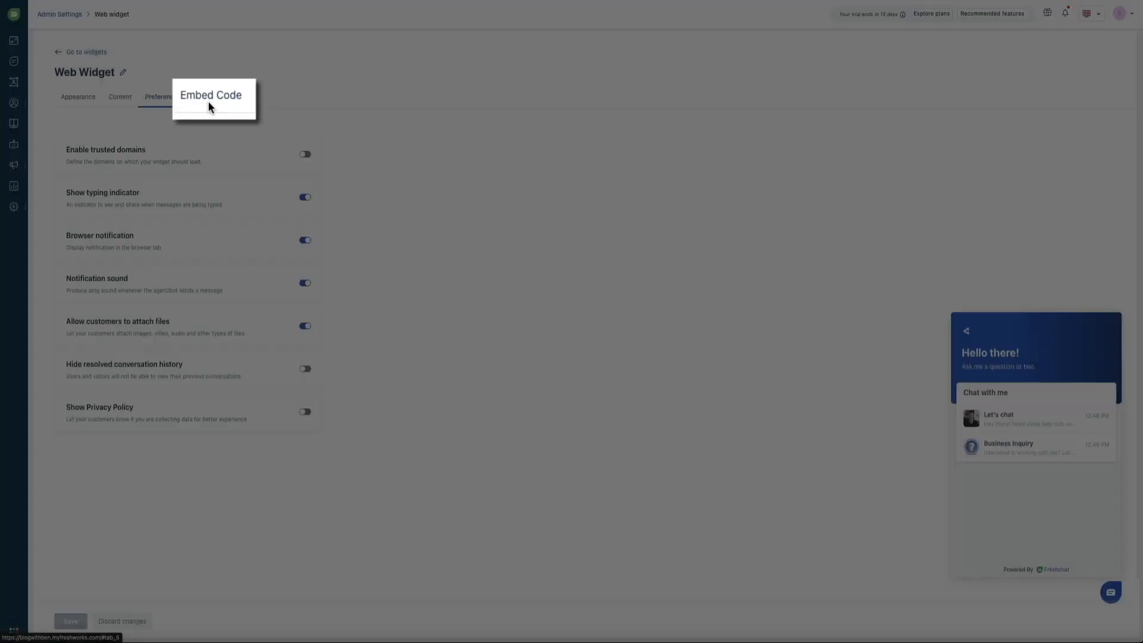
- Test the Business Inquiry chat, replying with a name, a product-video inquiry and an email address
{"action": "left_click", "coordinate": [208, 102]}
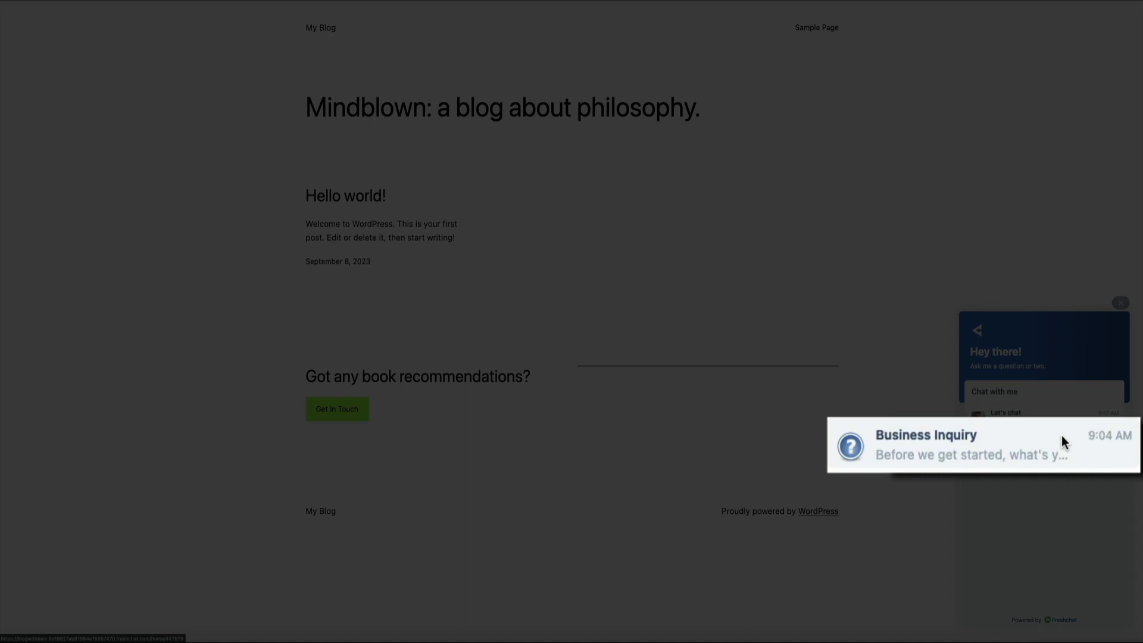
{"action": "left_click", "coordinate": [1062, 439]}
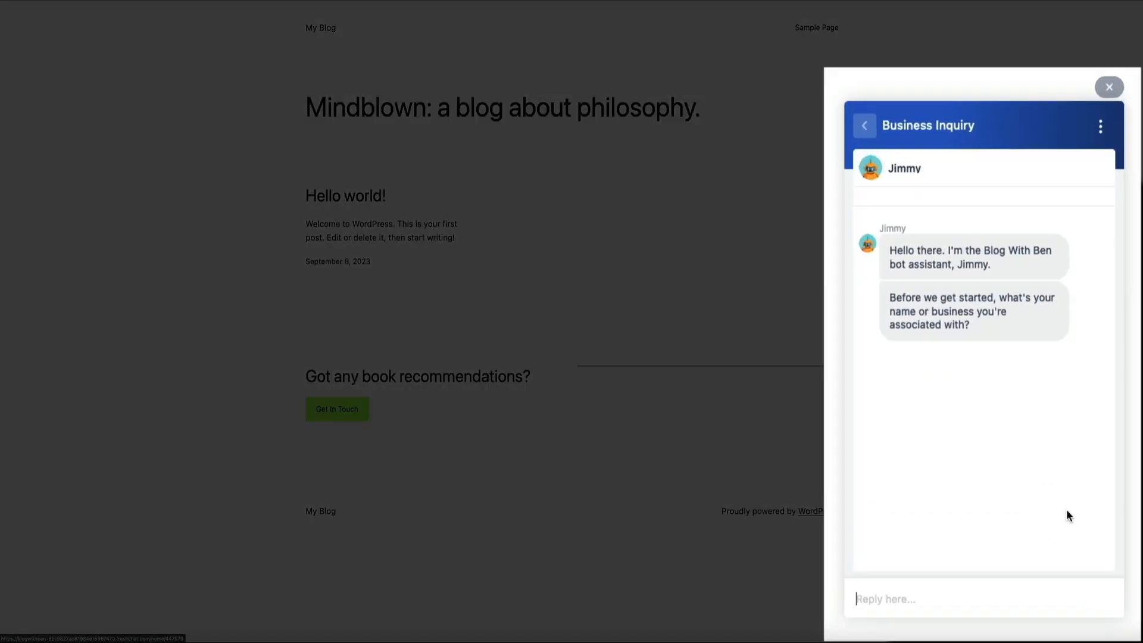
{"action": "type", "text": "John"}
{"action": "key", "text": "Return"}
{"action": "type", "text": "My company is interested in having him create a video"}
{"action": "type", "text": " for one of our products."}
{"action": "key", "text": "Return"}
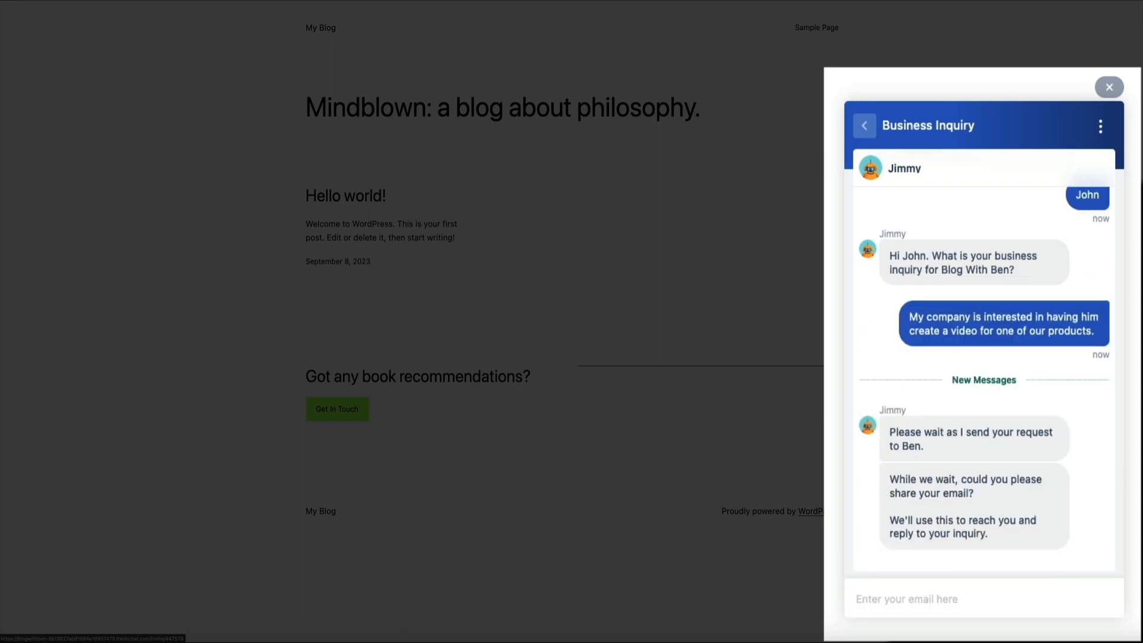
{"action": "left_click", "coordinate": [919, 606]}
{"action": "type", "text": "john@test.com"}
{"action": "key", "text": "Return"}
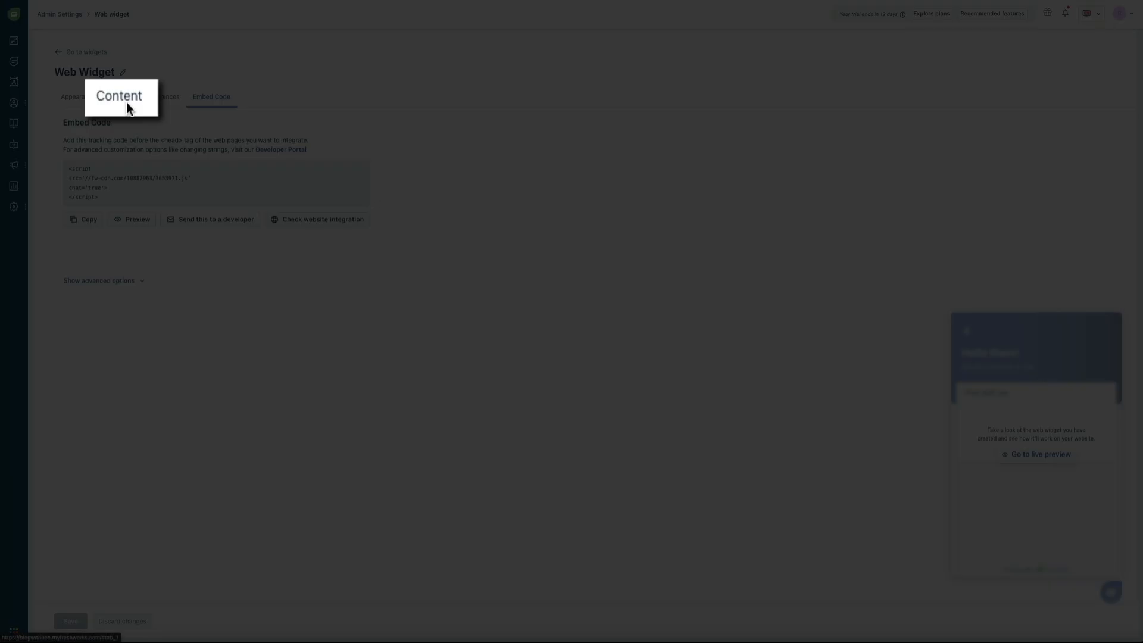
- Go from the Content tab through Topics and the Business Inquiry topic to Manage Bot
{"action": "left_click", "coordinate": [124, 101]}
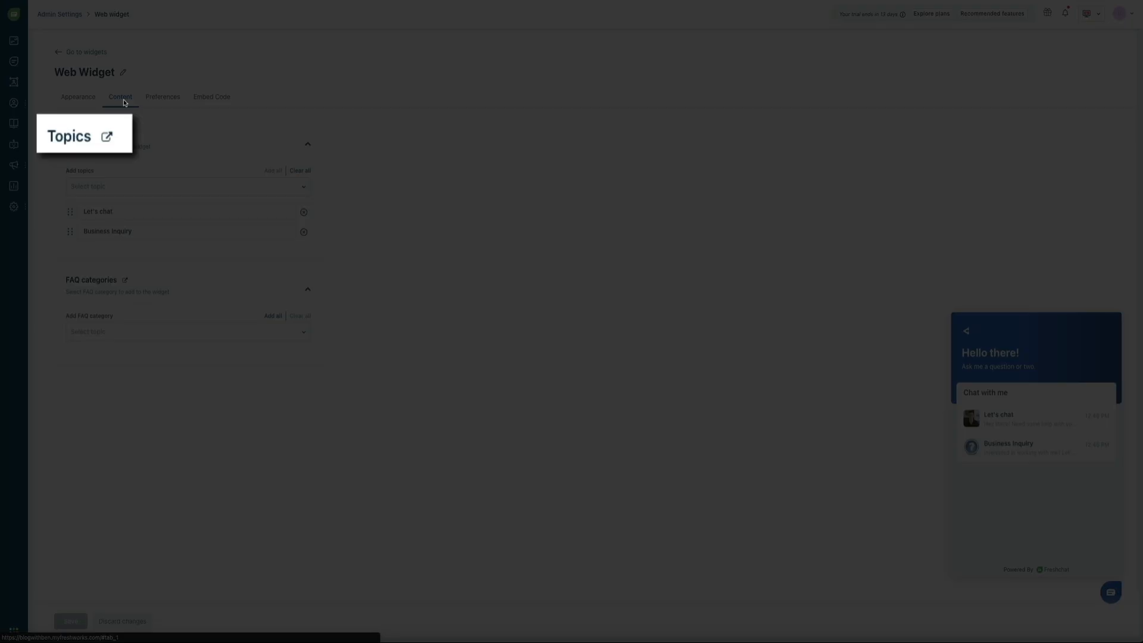
{"action": "left_click", "coordinate": [109, 140]}
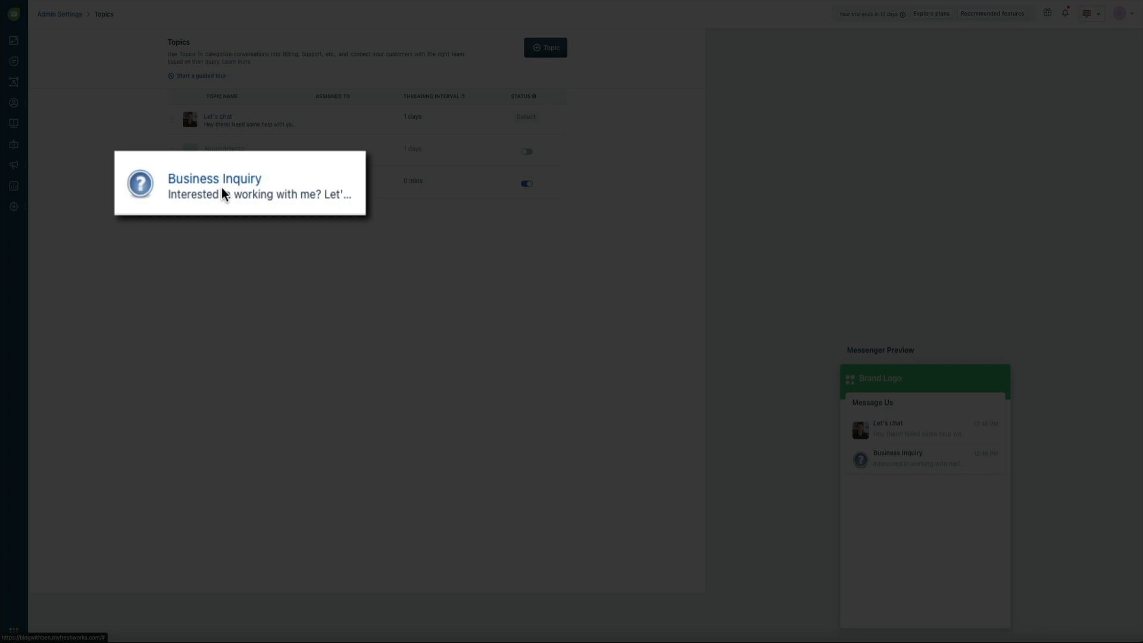
{"action": "left_click", "coordinate": [222, 188]}
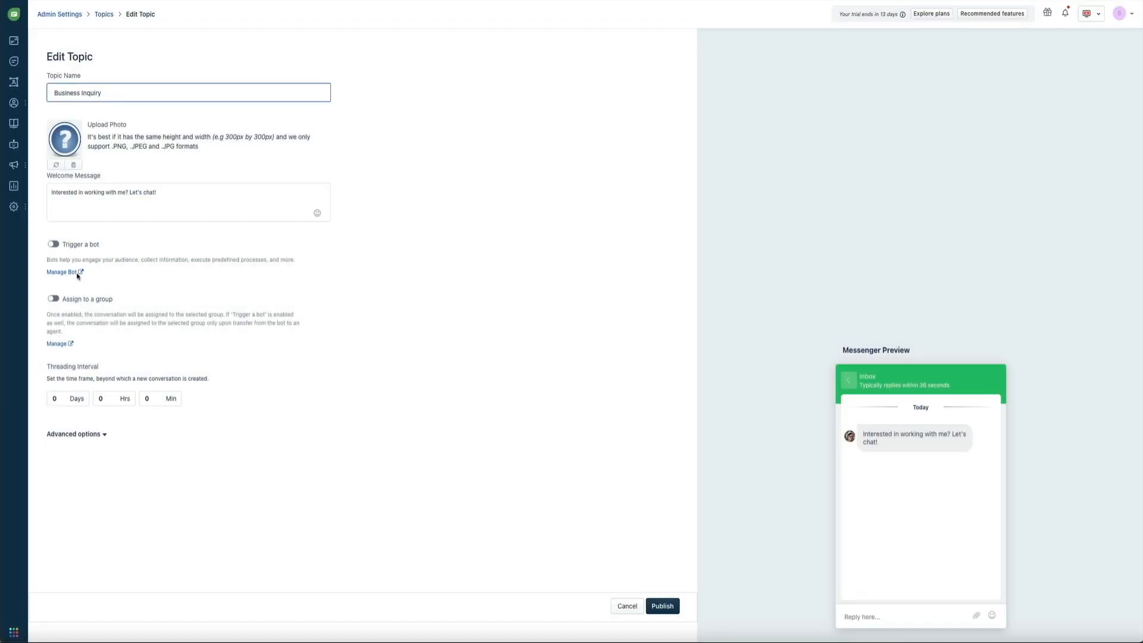
{"action": "left_click", "coordinate": [70, 273]}
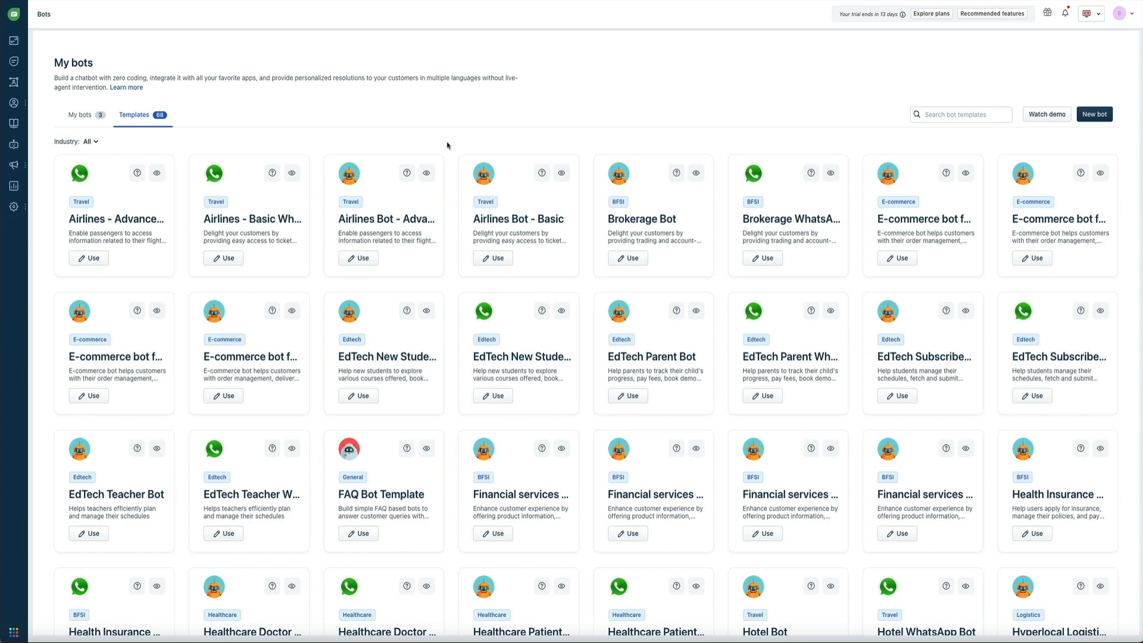
- Scroll down the Templates gallery until the Welcome bot card is visible
{"action": "scroll", "coordinate": [448, 145], "scroll_direction": "down", "scroll_amount": 4}
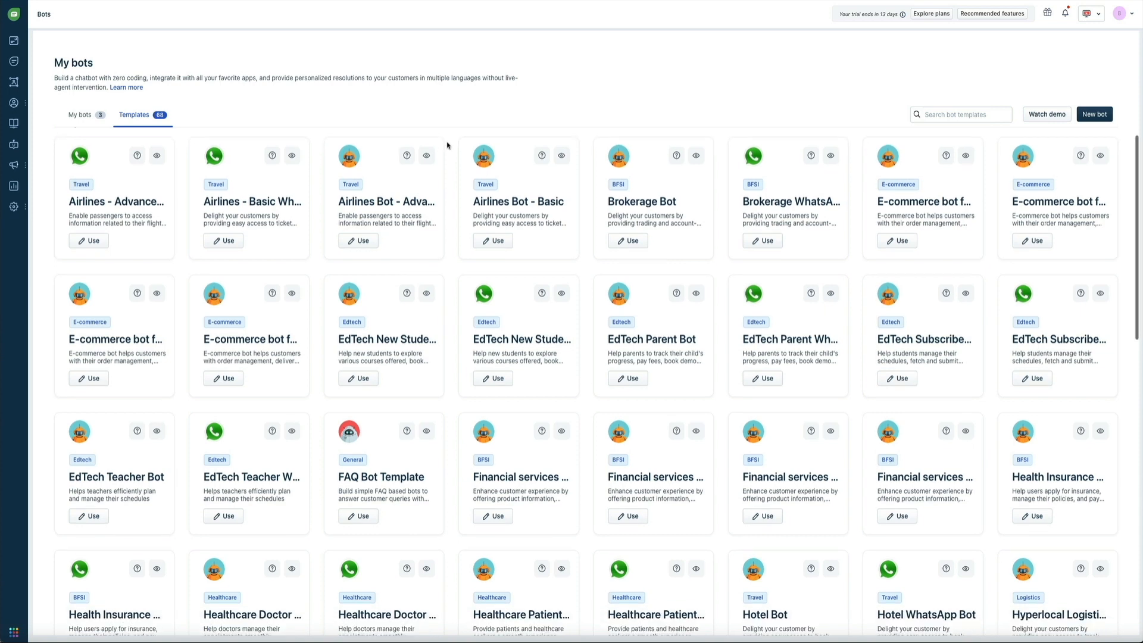
{"action": "scroll", "coordinate": [448, 145], "scroll_direction": "down", "scroll_amount": 5}
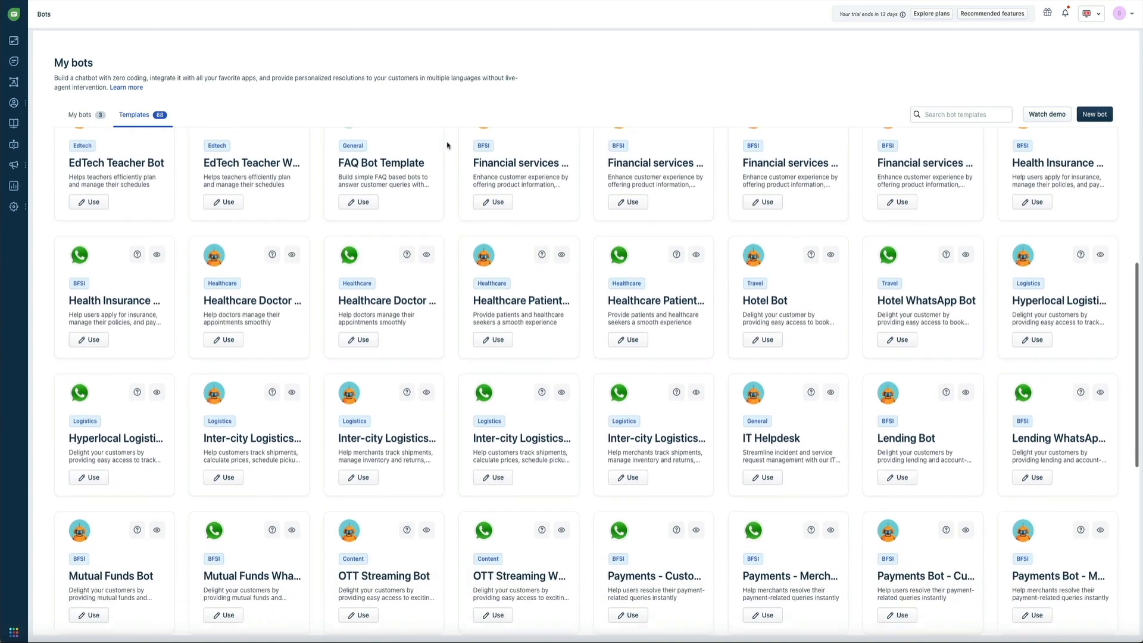
{"action": "scroll", "coordinate": [447, 145], "scroll_direction": "down", "scroll_amount": 3}
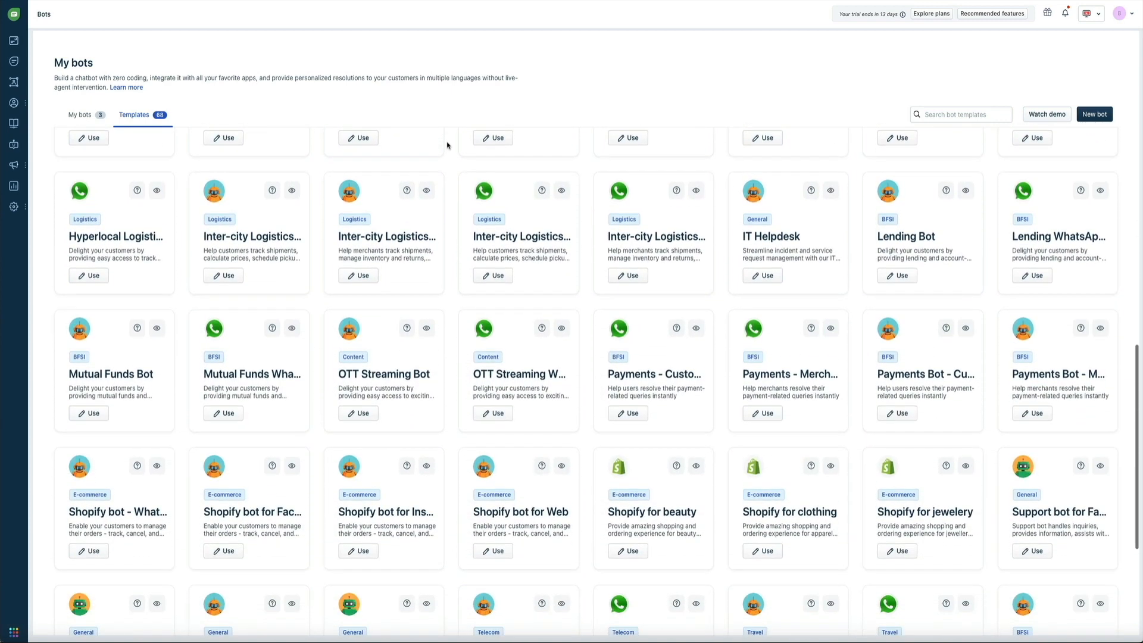
{"action": "scroll", "coordinate": [447, 145], "scroll_direction": "down", "scroll_amount": 1}
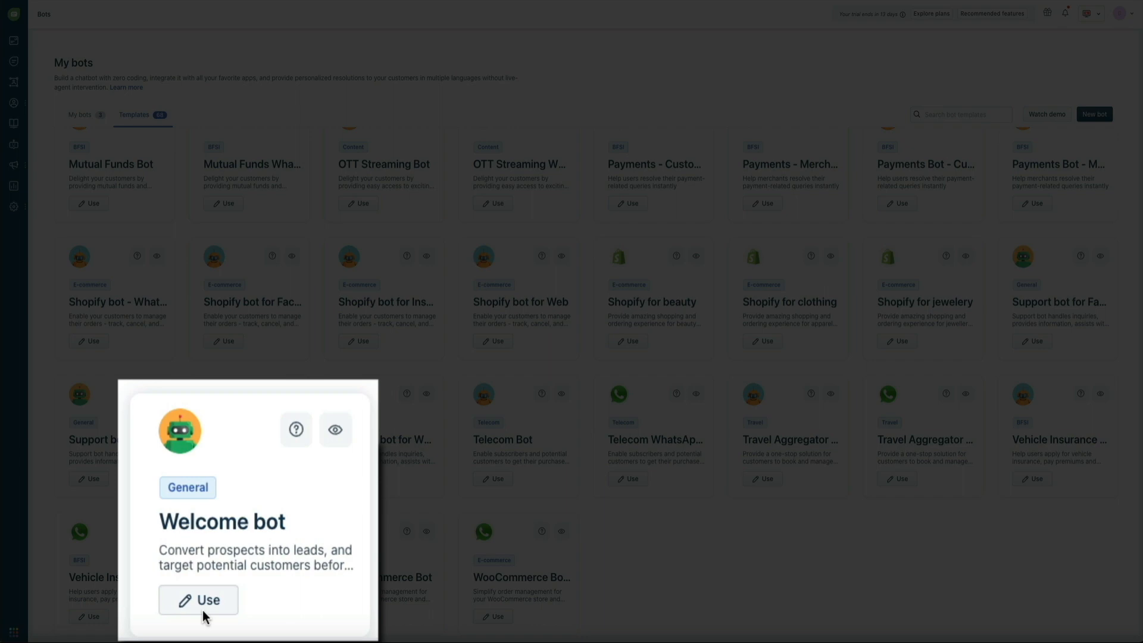
- Create a bot from the Welcome bot template and select the Bot Name chip in Hello dialog 1.1
{"action": "left_click", "coordinate": [225, 620]}
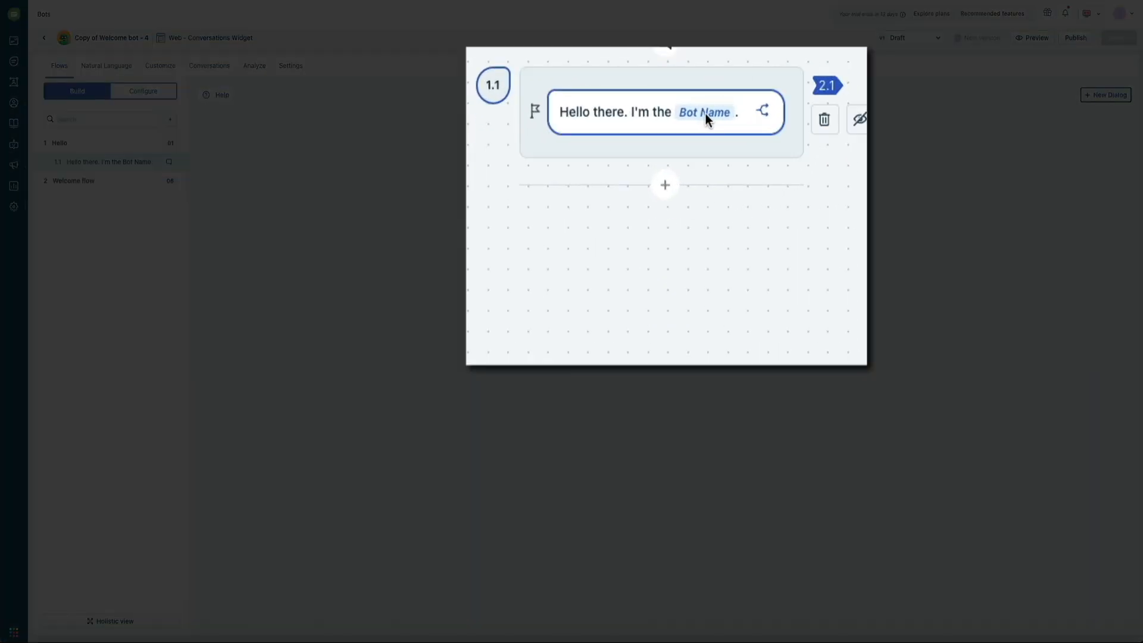
{"action": "left_click", "coordinate": [705, 113]}
- Replace the Bot Name chip with 'the Blog With Ben' bot assistant wording, then go to the Welcome flow
{"action": "left_click", "coordinate": [737, 118]}
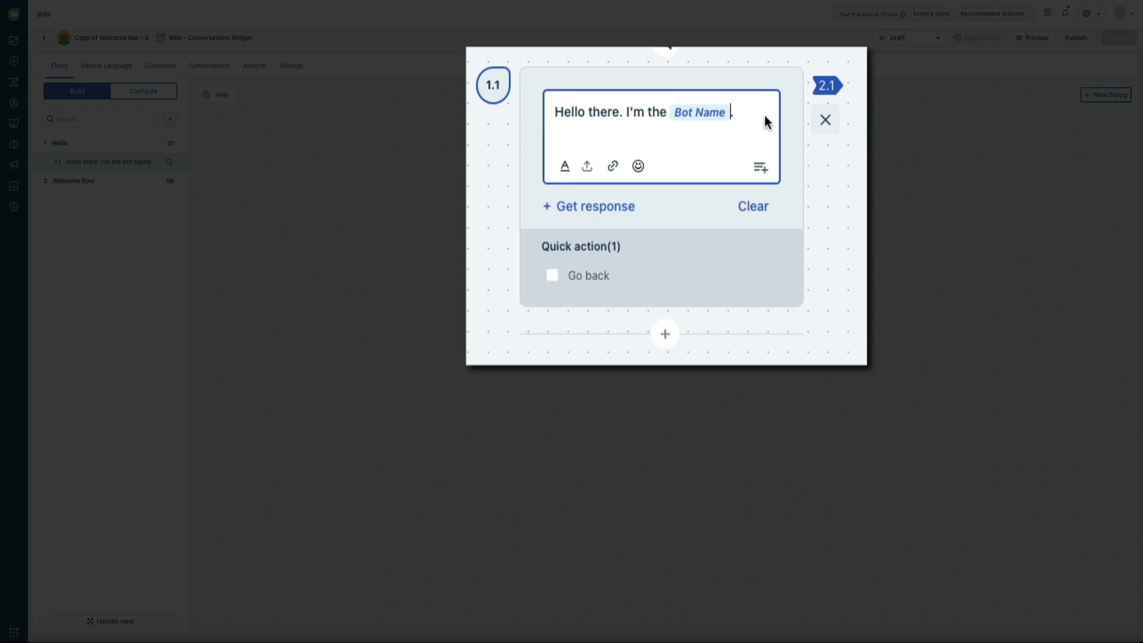
{"action": "key", "text": "BackSpace"}
{"action": "key", "text": "BackSpace"}
{"action": "key", "text": "BackSpace"}
{"action": "key", "text": "BackSpace"}
{"action": "key", "text": "BackSpace"}
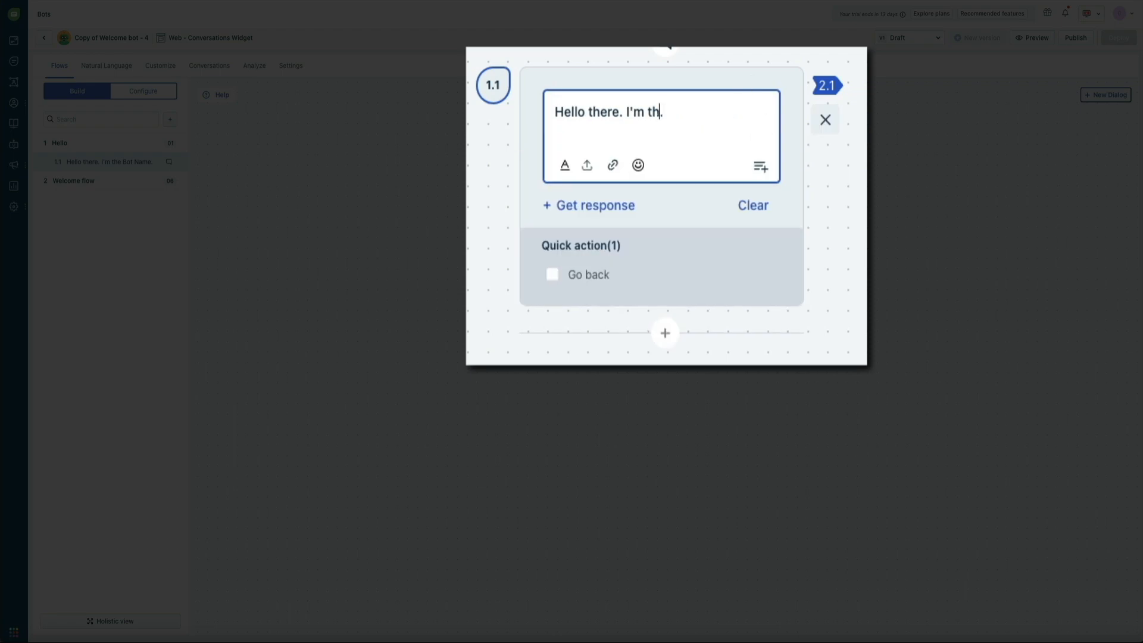
{"action": "type", "text": "the Blog With Ben"}
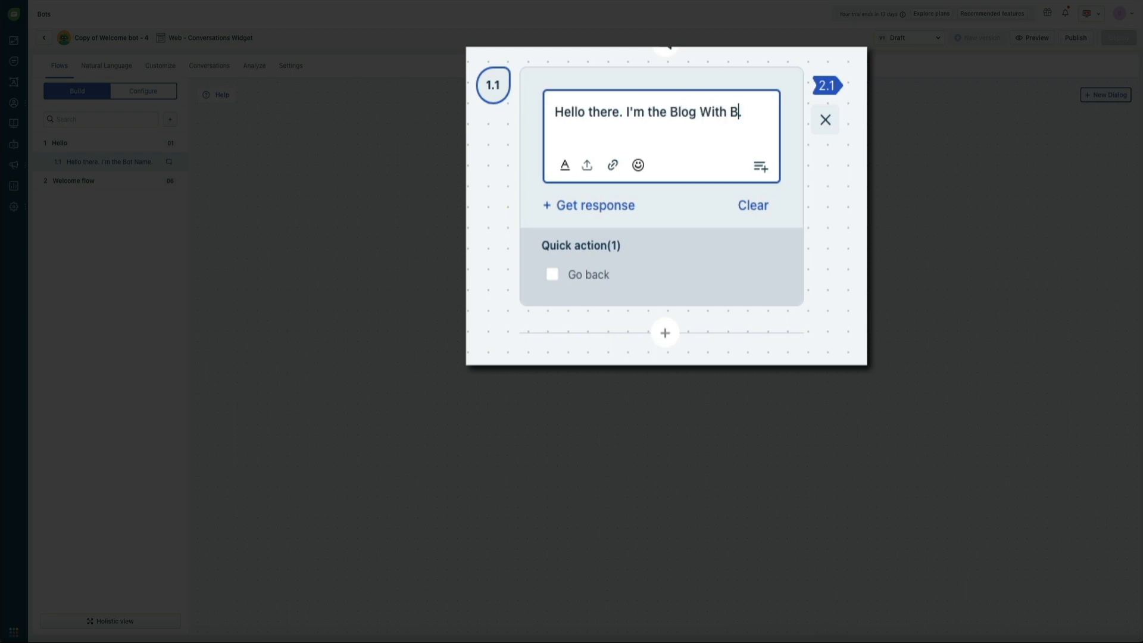
{"action": "key", "text": "Tab"}
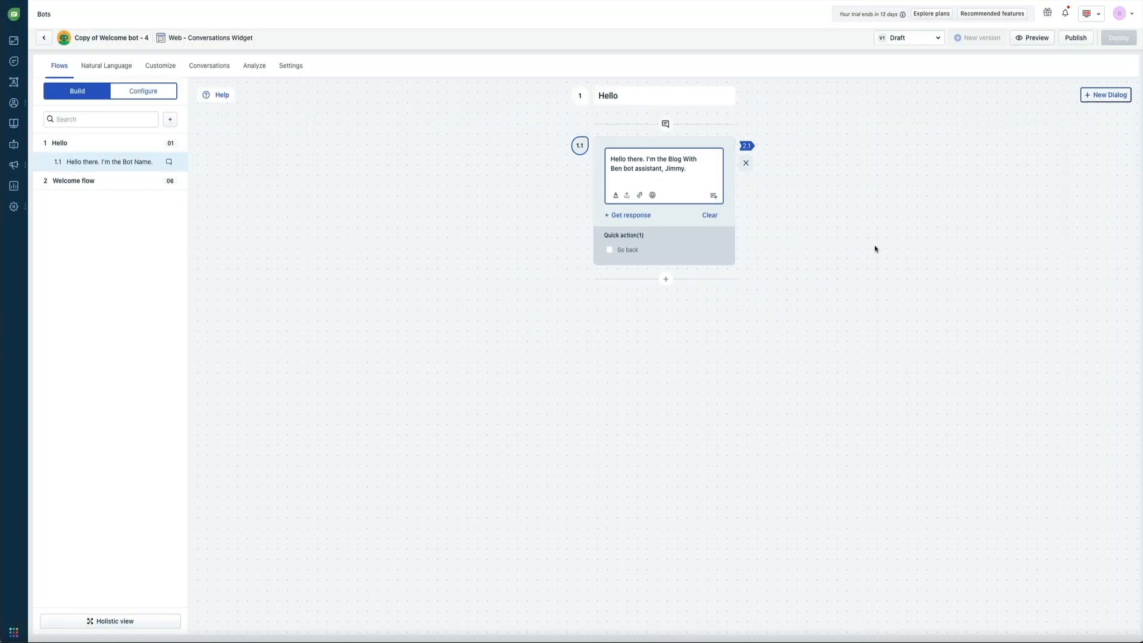
{"action": "left_click", "coordinate": [846, 244]}
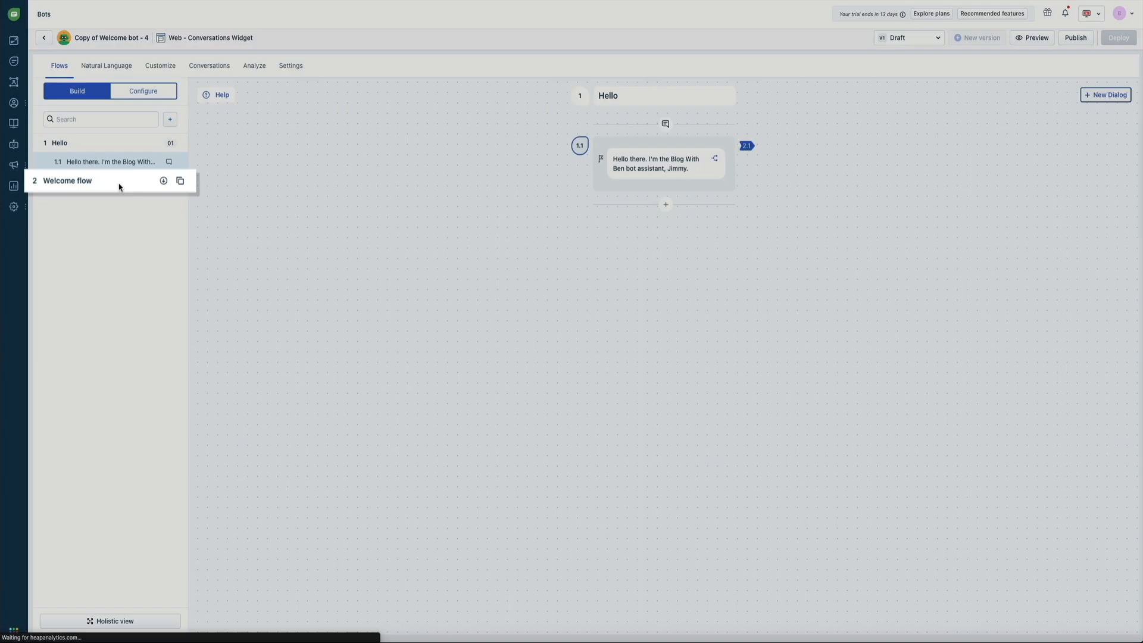
{"action": "left_click", "coordinate": [117, 182]}
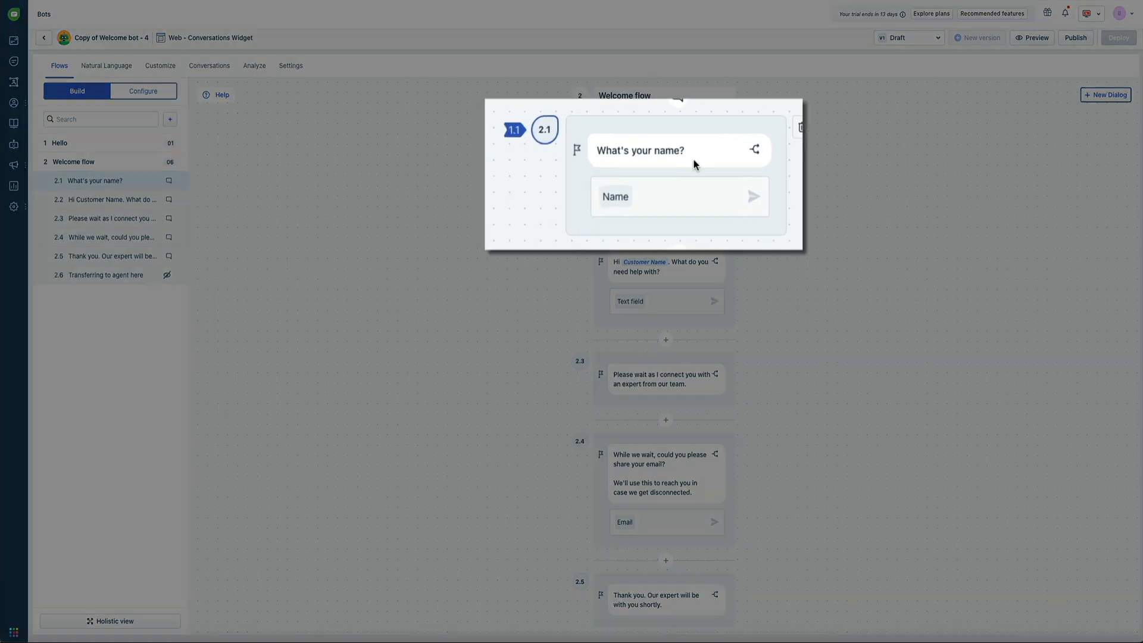
- Open card 2.1, 'What's your name?', in the Welcome flow for editing
{"action": "left_click", "coordinate": [680, 160]}
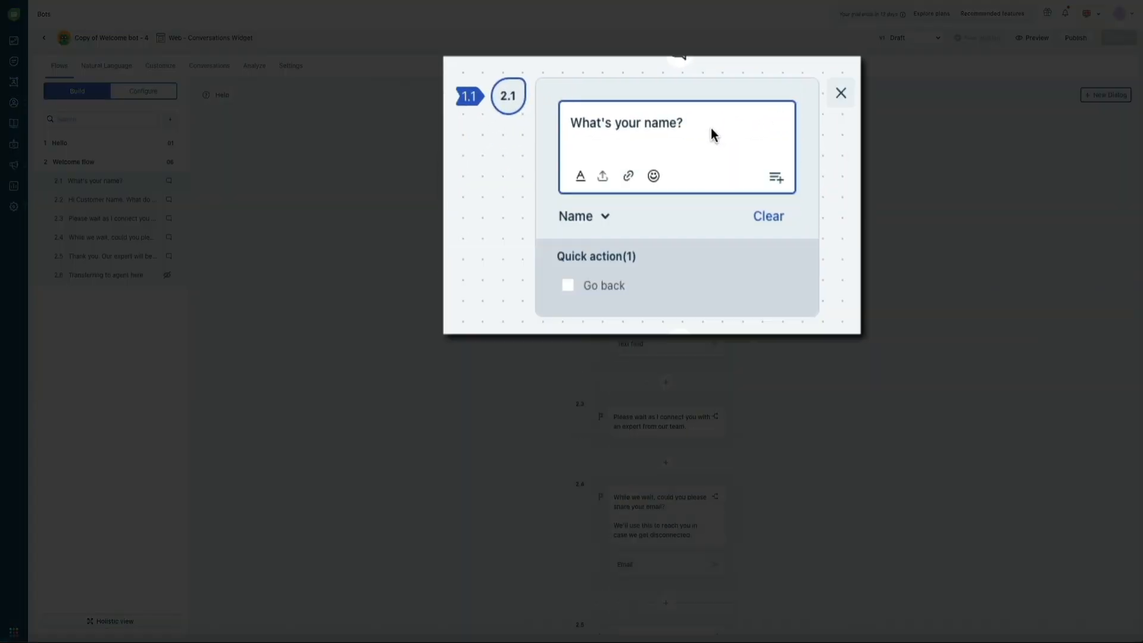
- Reword card 2.1 to 'Before we get started, what's your name or business you're associated with?'
{"action": "key", "text": "Home"}
{"action": "key", "text": "Delete"}
{"action": "type", "text": "Befo"}
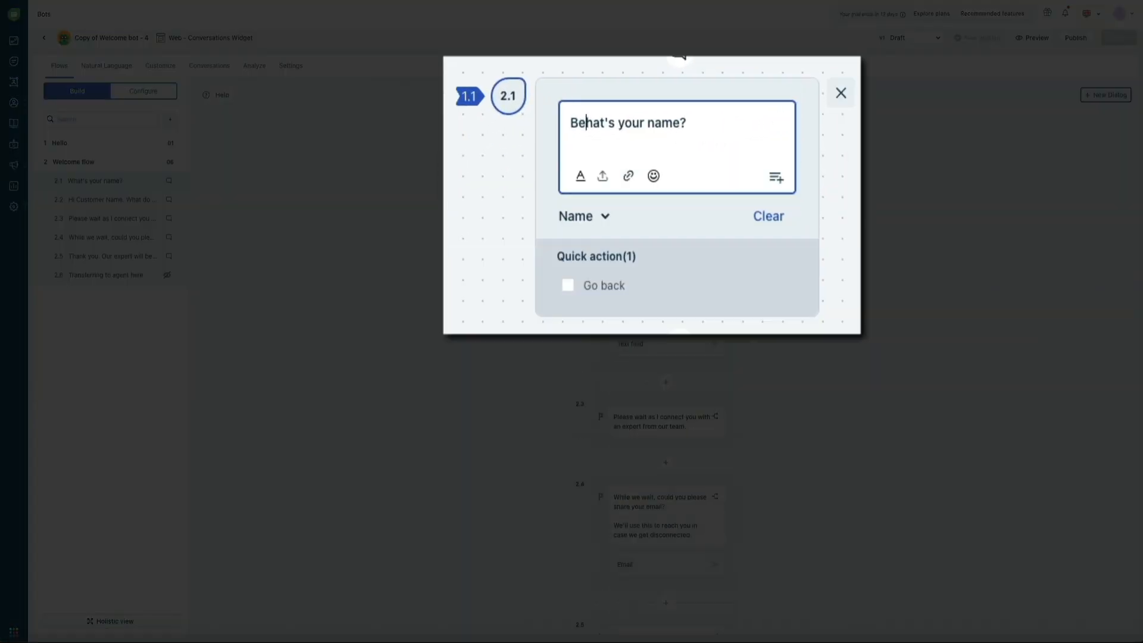
{"action": "type", "text": "re we get starte"}
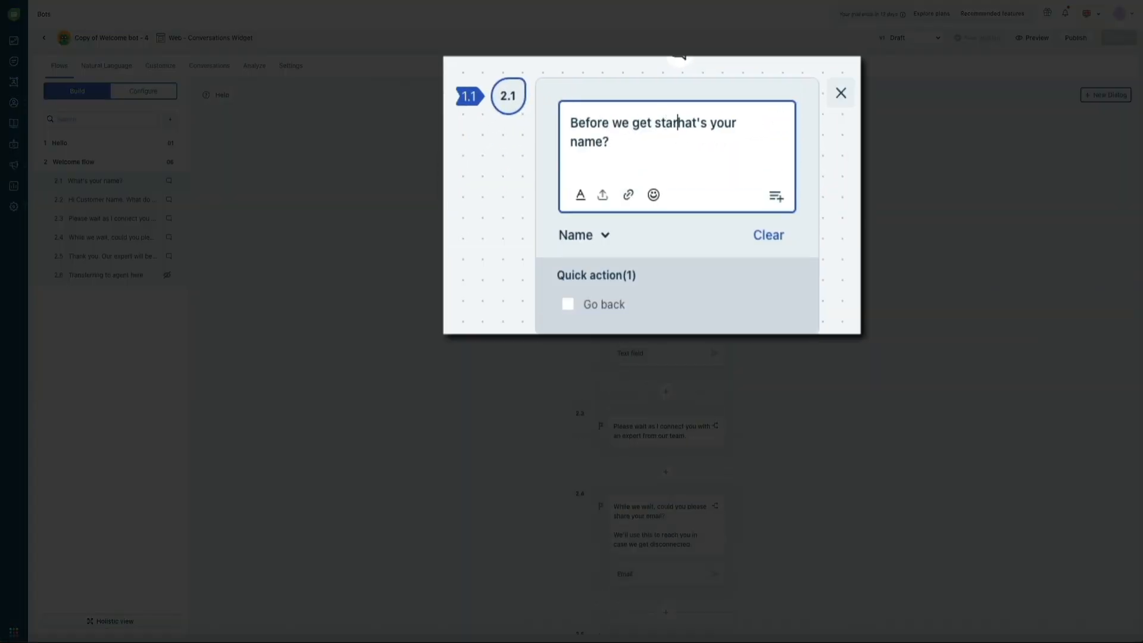
{"action": "type", "text": "d, w"}
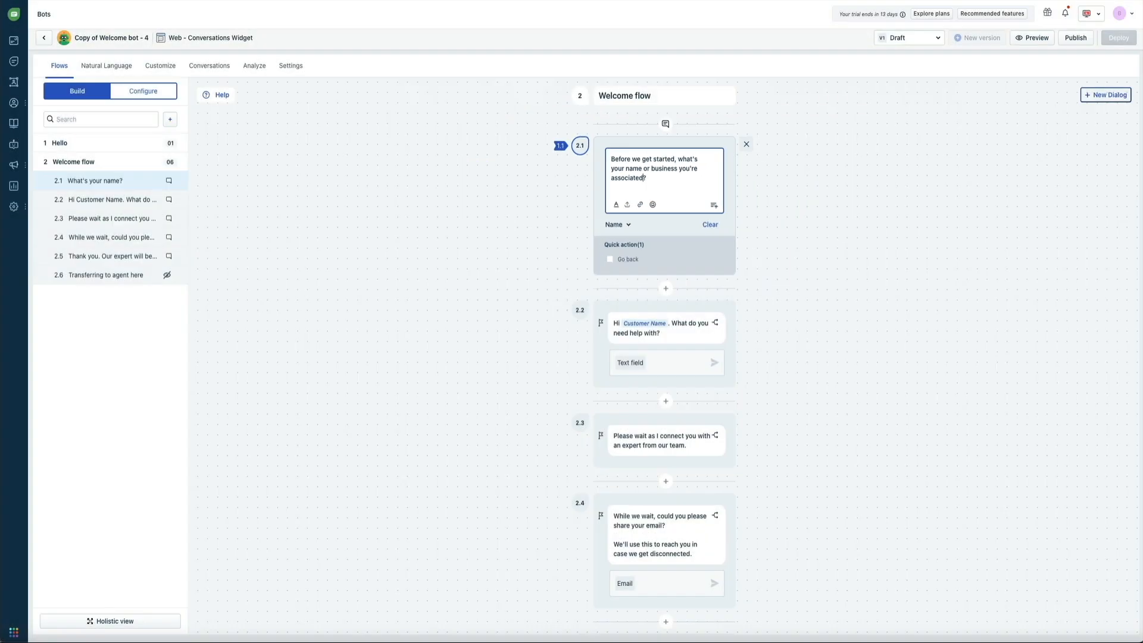
{"action": "type", "text": "th"}
{"action": "left_click", "coordinate": [841, 203]}
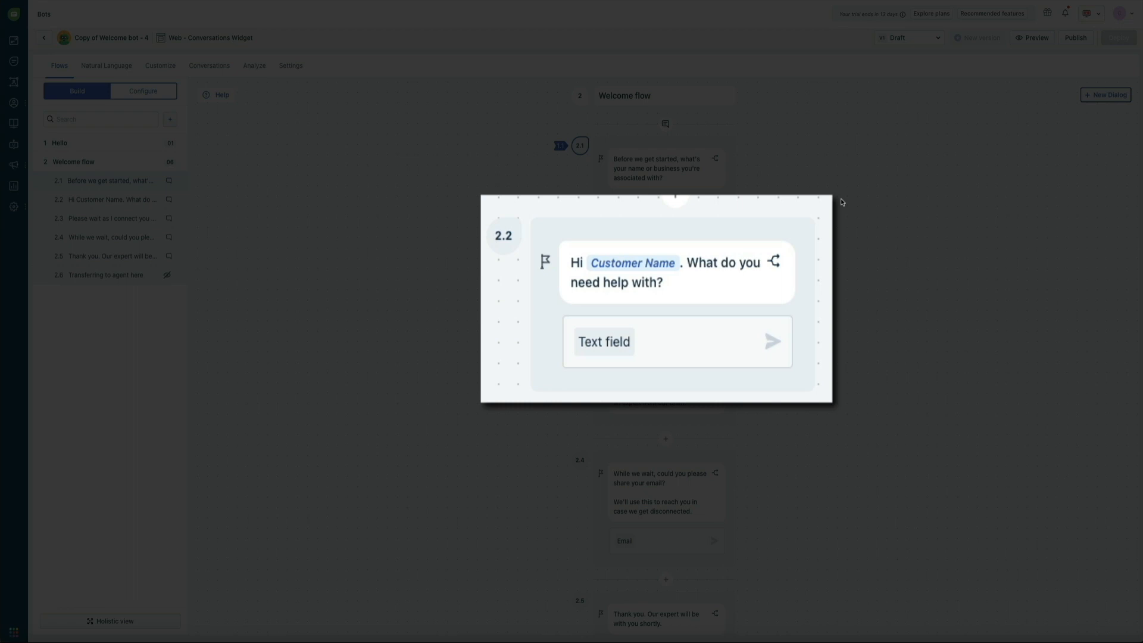
- Change card 2.2 to ask 'What is your business inquiry for Blog With Ben?'
{"action": "left_click", "coordinate": [744, 265]}
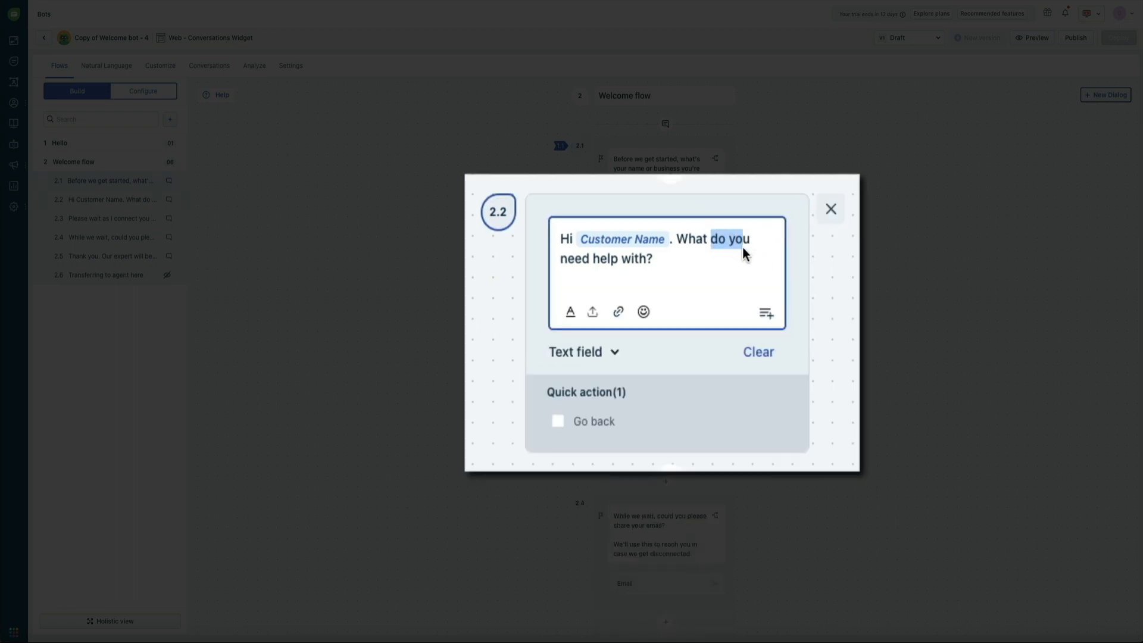
{"action": "left_click_drag", "start_coordinate": [743, 249], "coordinate": [692, 260]}
{"action": "type", "text": "is your "}
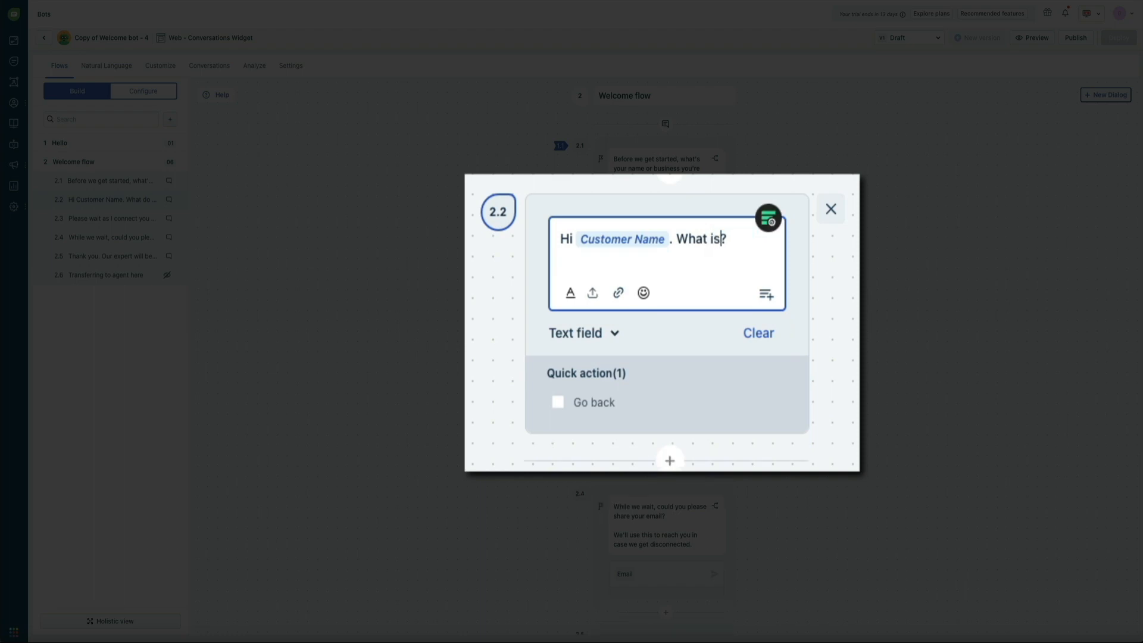
{"action": "type", "text": "busi"}
{"action": "type", "text": "ness inquiry for Blog With Ben"}
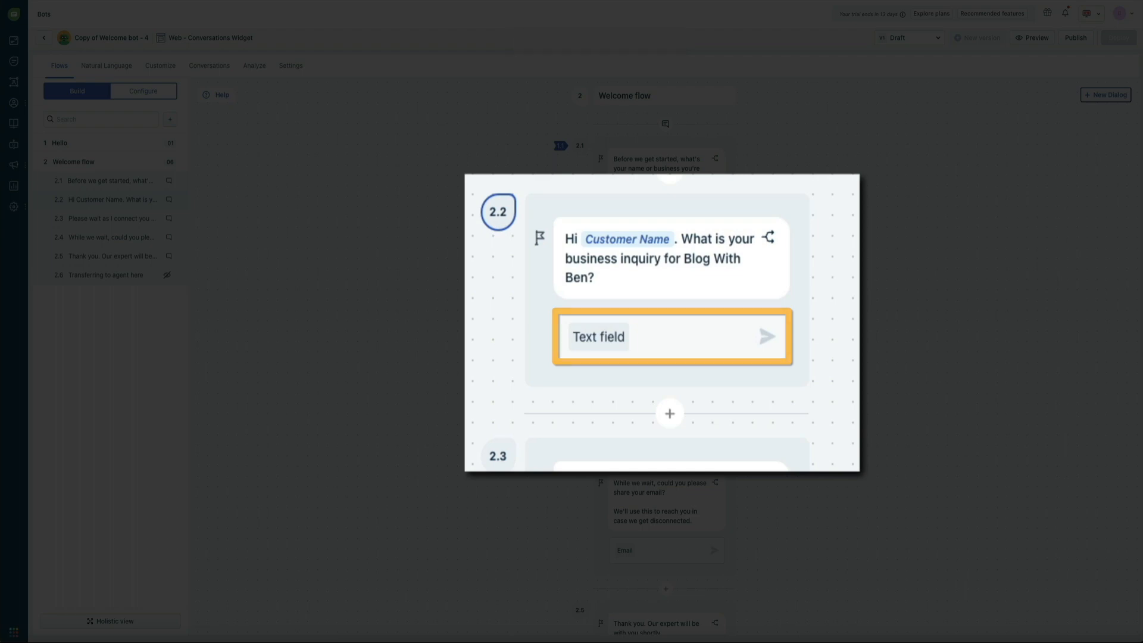
{"action": "scroll", "coordinate": [799, 324], "scroll_direction": "down", "scroll_amount": 1}
{"action": "scroll", "coordinate": [800, 325], "scroll_direction": "down", "scroll_amount": 4}
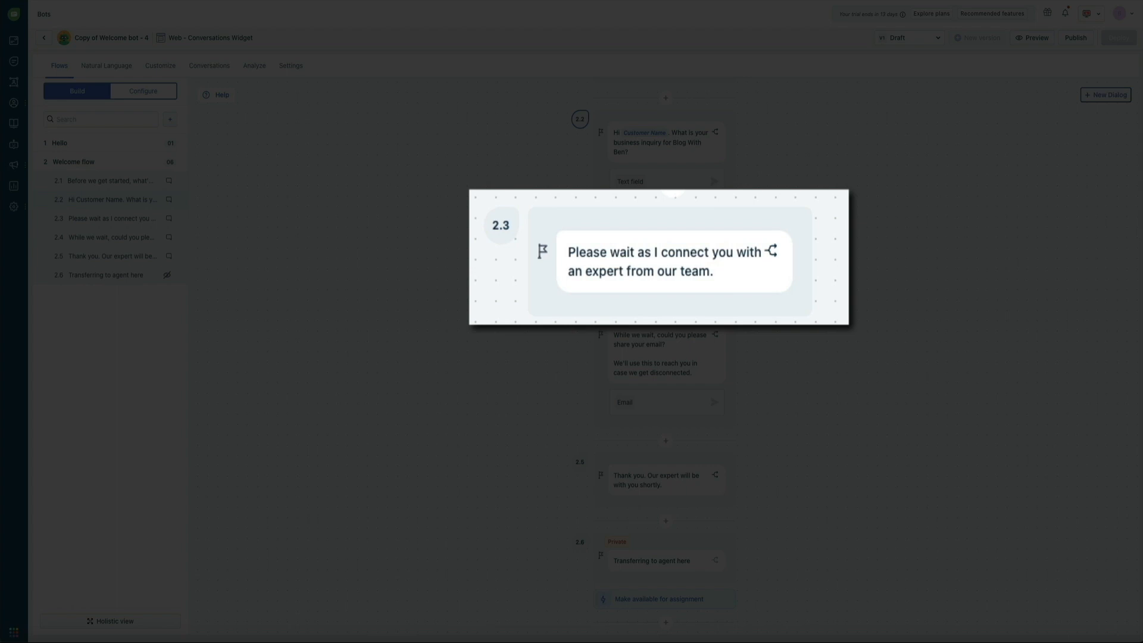
- Reword card 2.3 to 'Please wait as I send your request to Ben.' and save it
{"action": "left_click", "coordinate": [706, 276]}
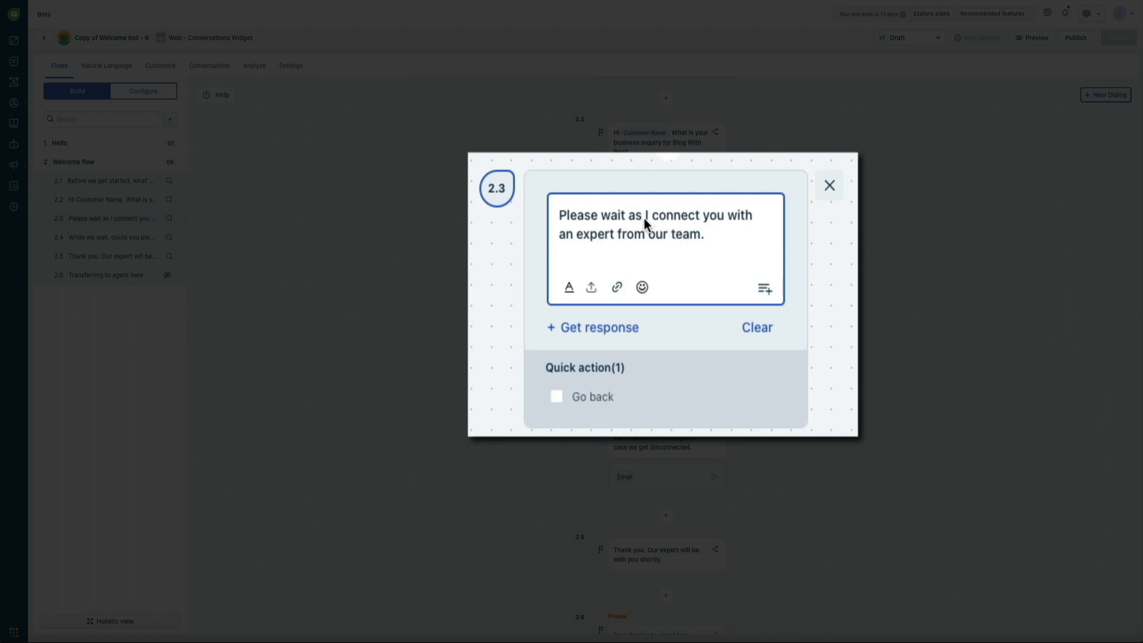
{"action": "left_click_drag", "start_coordinate": [655, 217], "coordinate": [699, 244]}
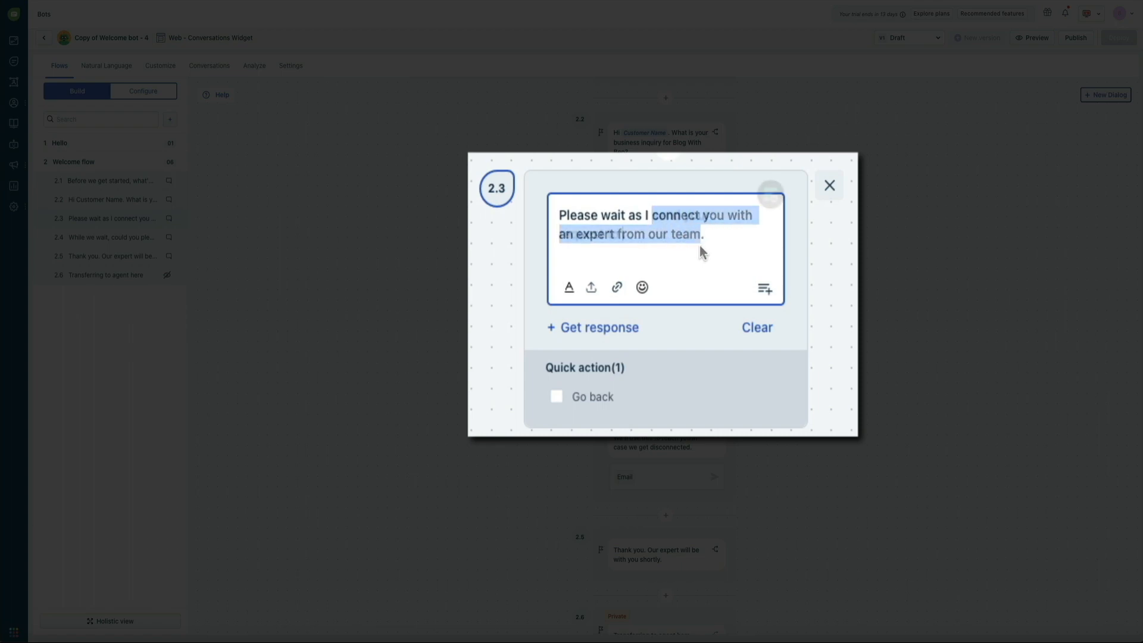
{"action": "type", "text": "en."}
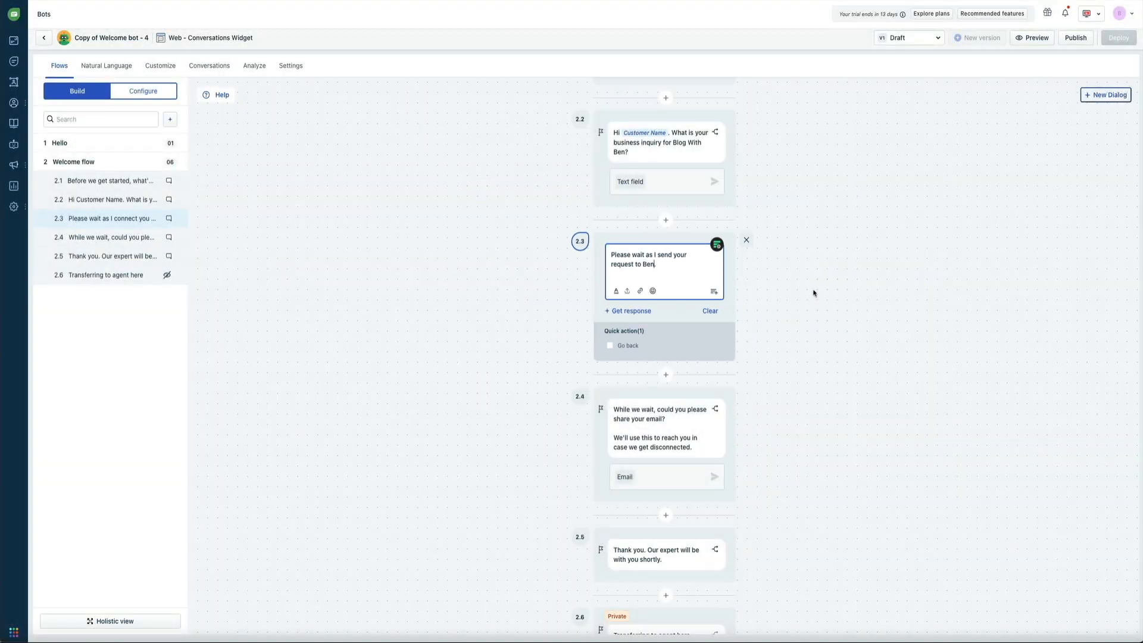
{"action": "left_click", "coordinate": [813, 293]}
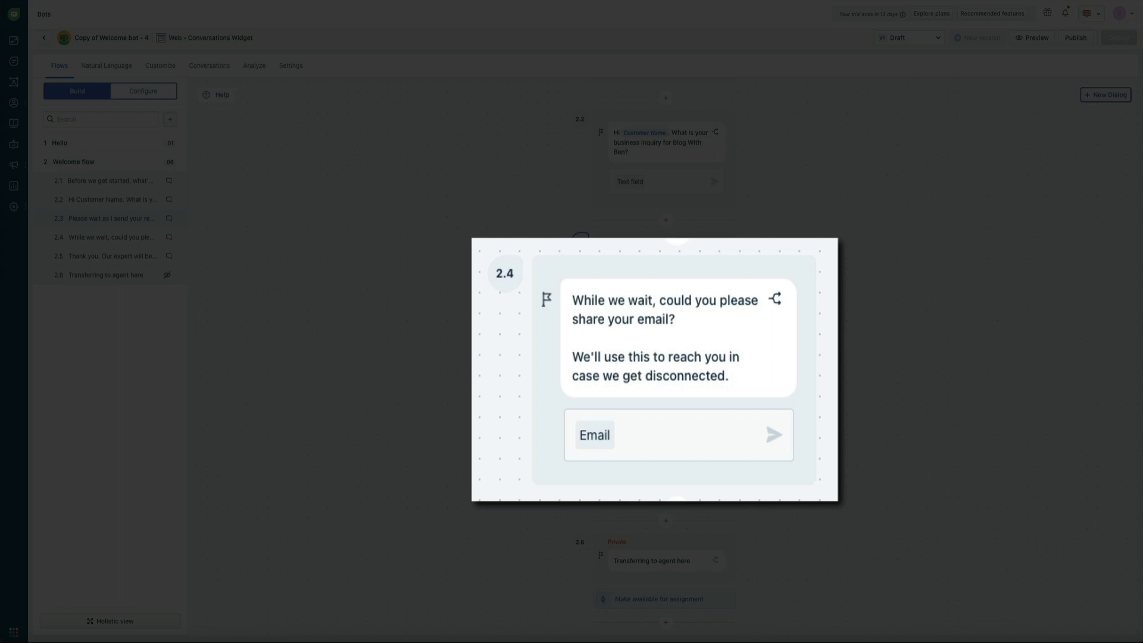
- In the email request message, replace 'in case we get disconnected.' with 'and reply to your inquiry.'
{"action": "left_click", "coordinate": [744, 373]}
{"action": "left_click", "coordinate": [718, 336]}
{"action": "left_click_drag", "start_coordinate": [716, 348], "coordinate": [715, 360]}
{"action": "type", "text": "a"}
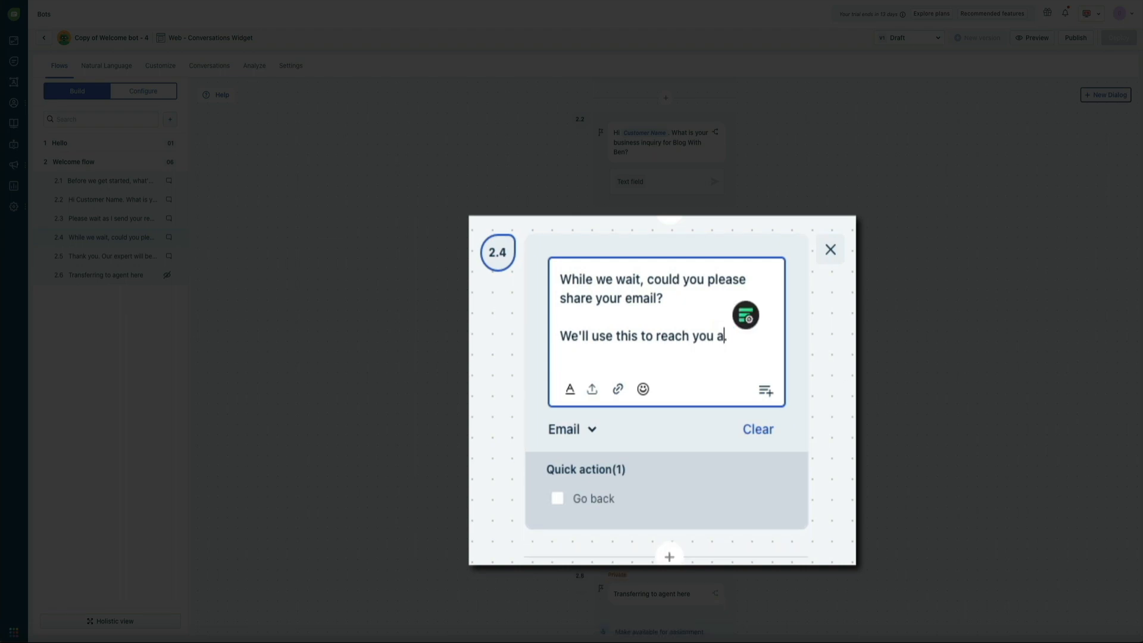
{"action": "type", "text": "nd reply to your inqui"}
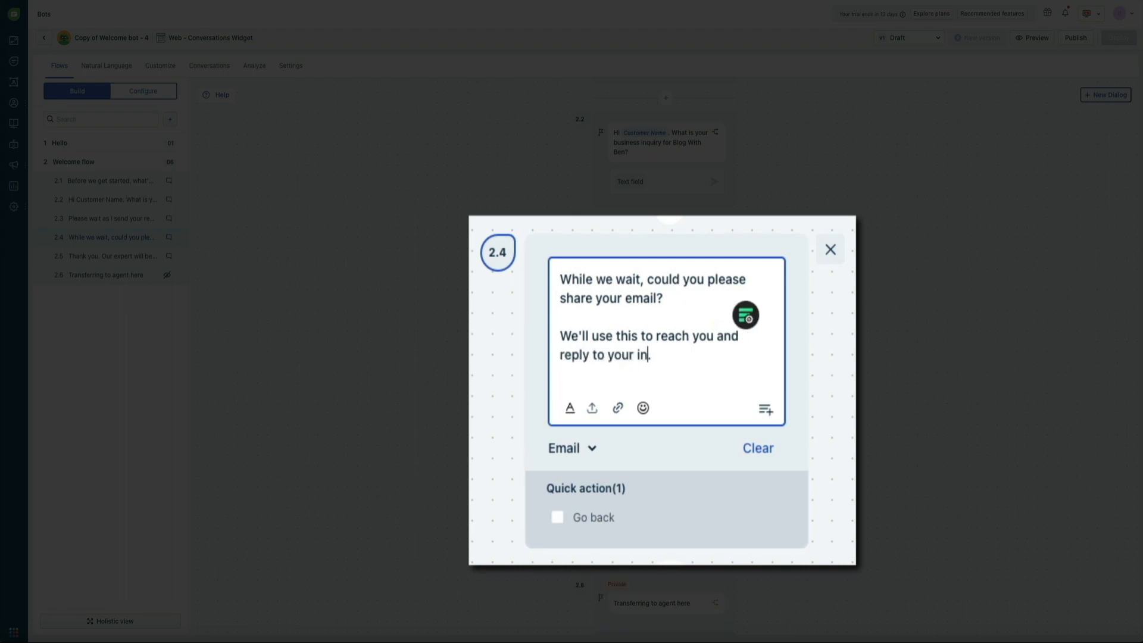
{"action": "type", "text": "ry."}
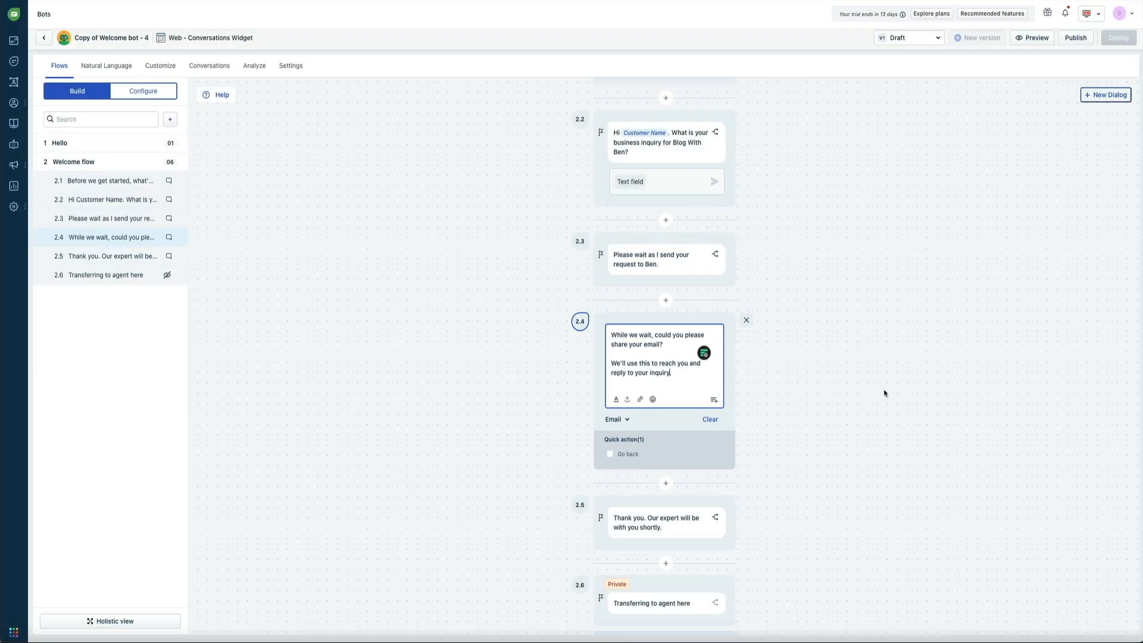
{"action": "left_click", "coordinate": [884, 393]}
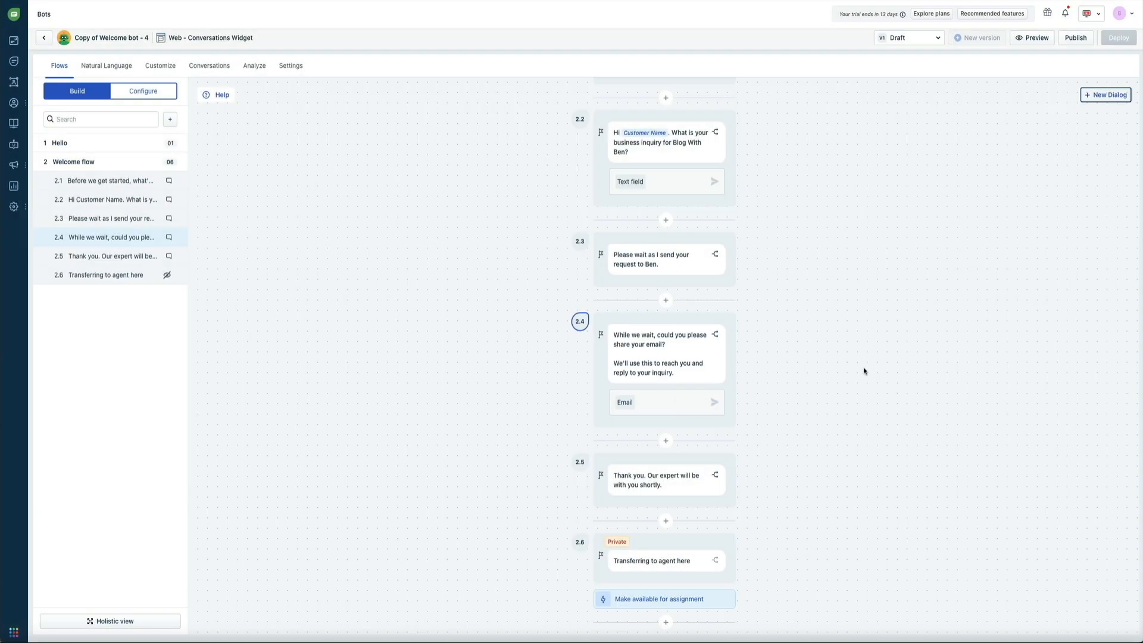
- In dialog 2.5, change the opening 'Thank you.' to 'Thank you!'
{"action": "left_click", "coordinate": [653, 480]}
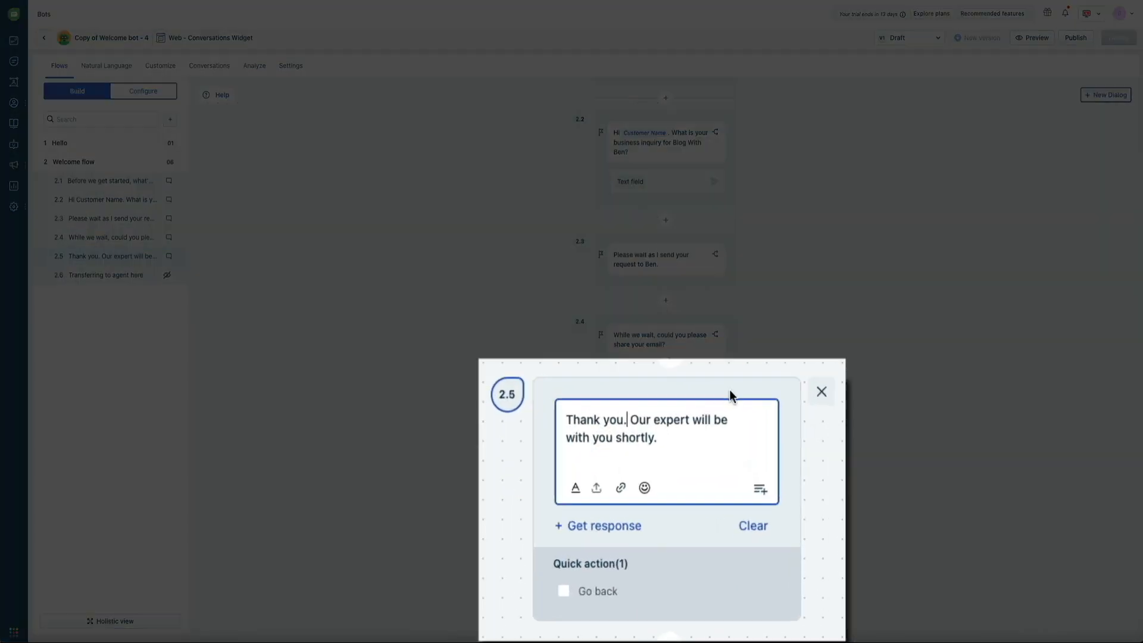
{"action": "key", "text": "BackSpace"}
{"action": "type", "text": "!"}
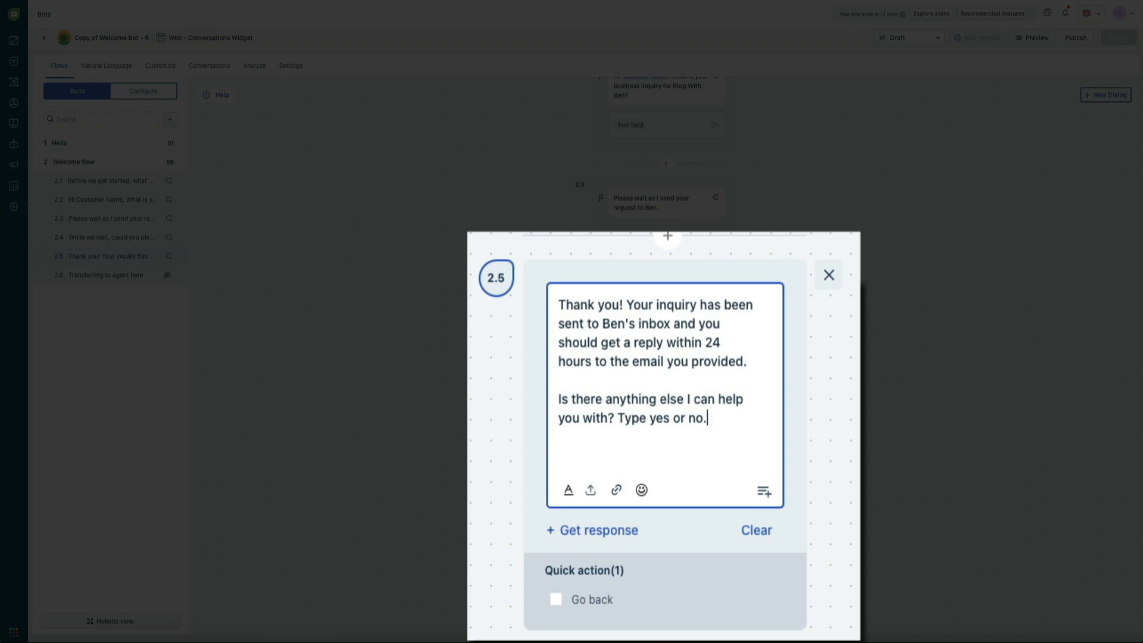
- Set dialog 2.5's Get response to a Text field reply
{"action": "left_click", "coordinate": [581, 539]}
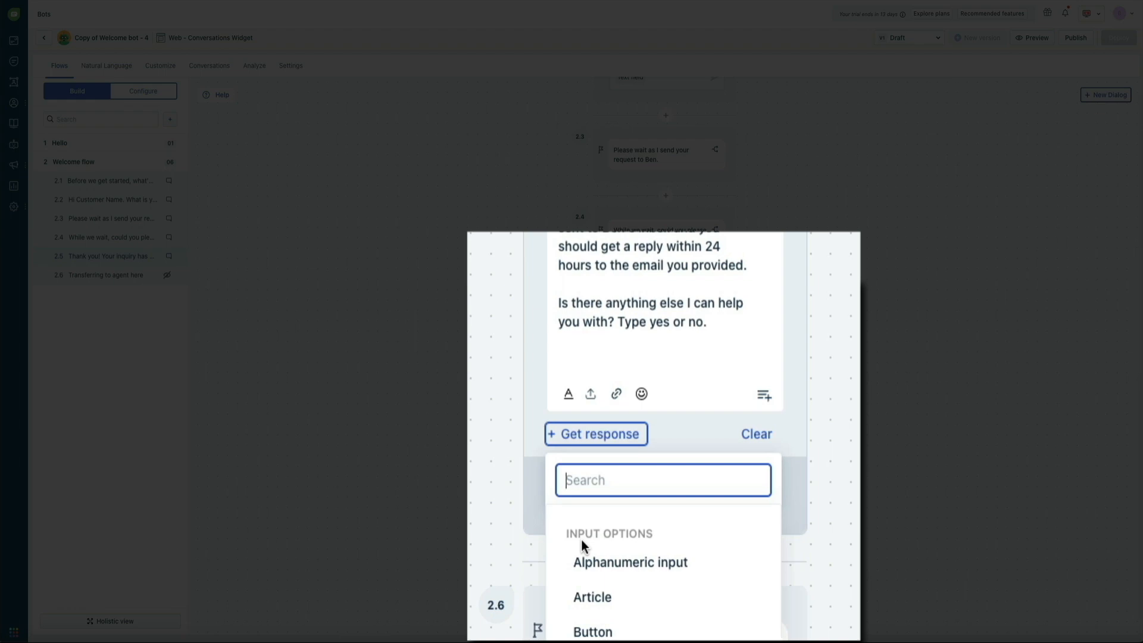
{"action": "type", "text": "text"}
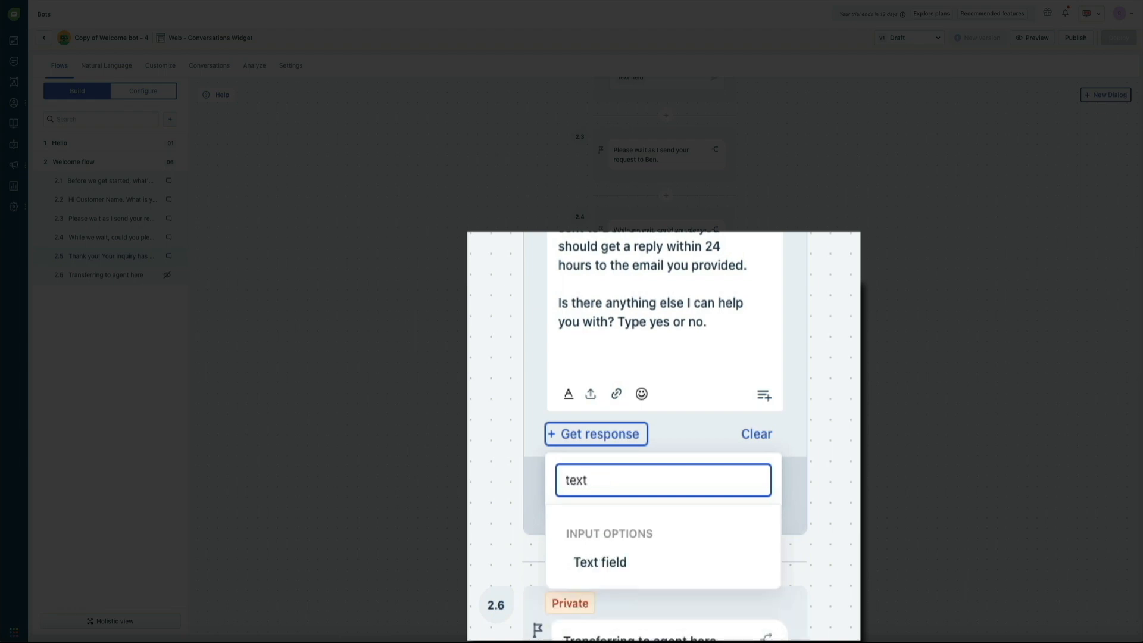
{"action": "left_click", "coordinate": [656, 574]}
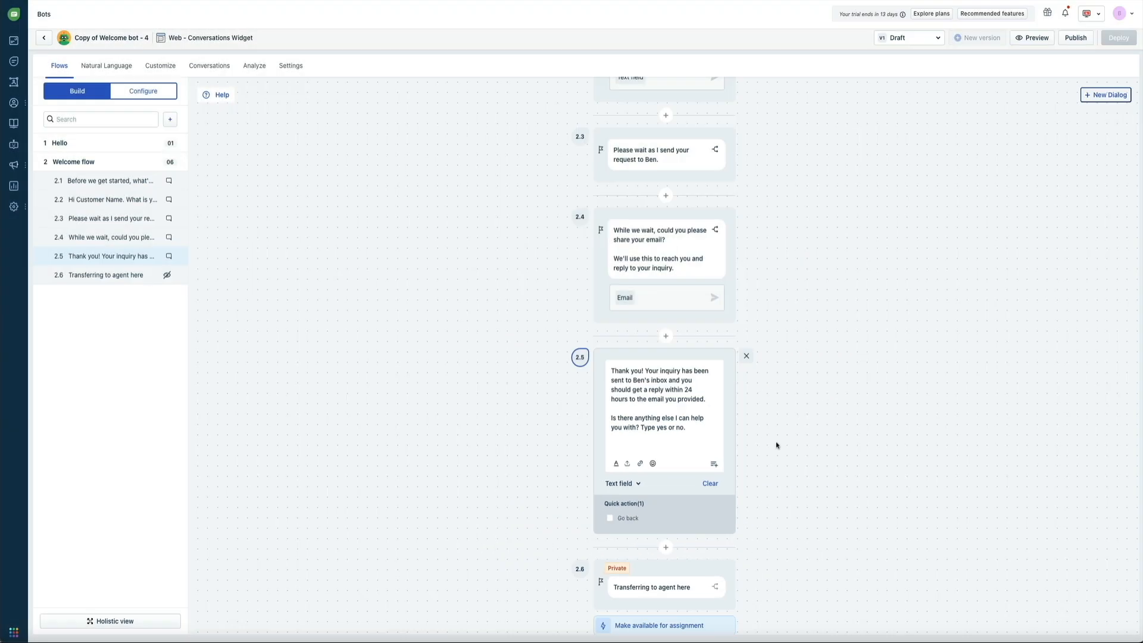
{"action": "left_click", "coordinate": [778, 444]}
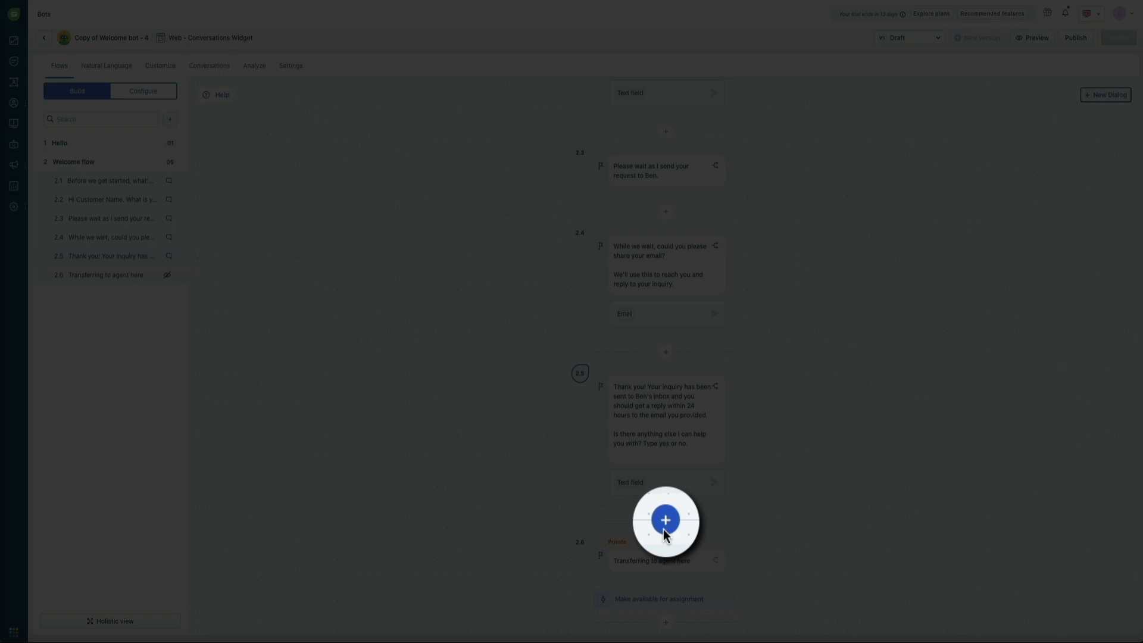
- Insert a message dialog after 2.5 reading 'Great! What else can I help you with?'
{"action": "left_click", "coordinate": [664, 530]}
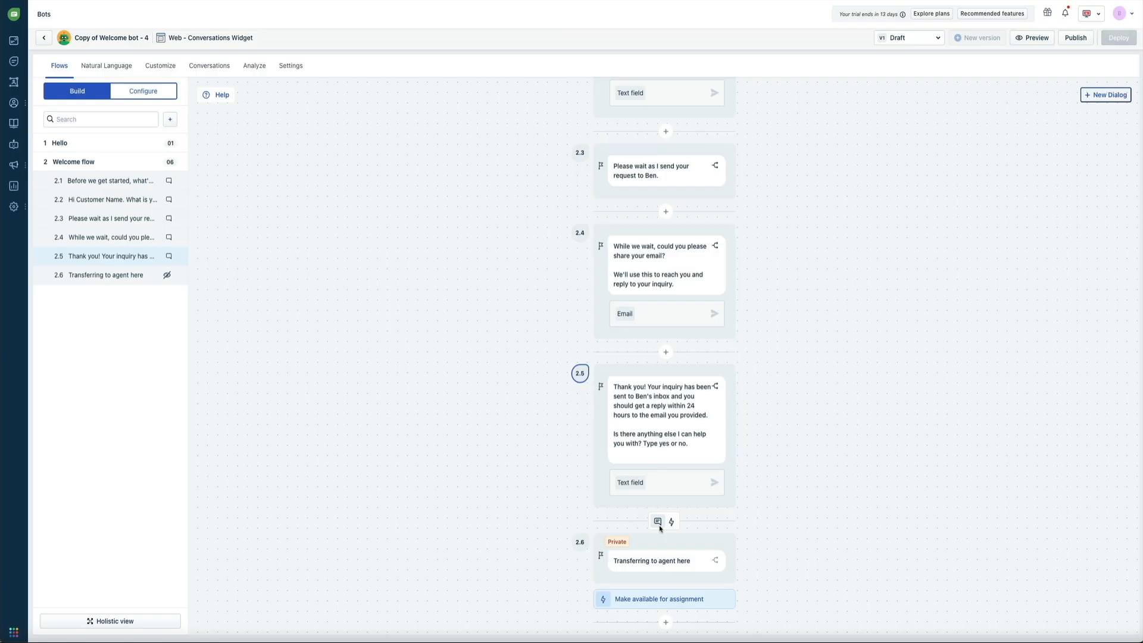
{"action": "left_click", "coordinate": [658, 523]}
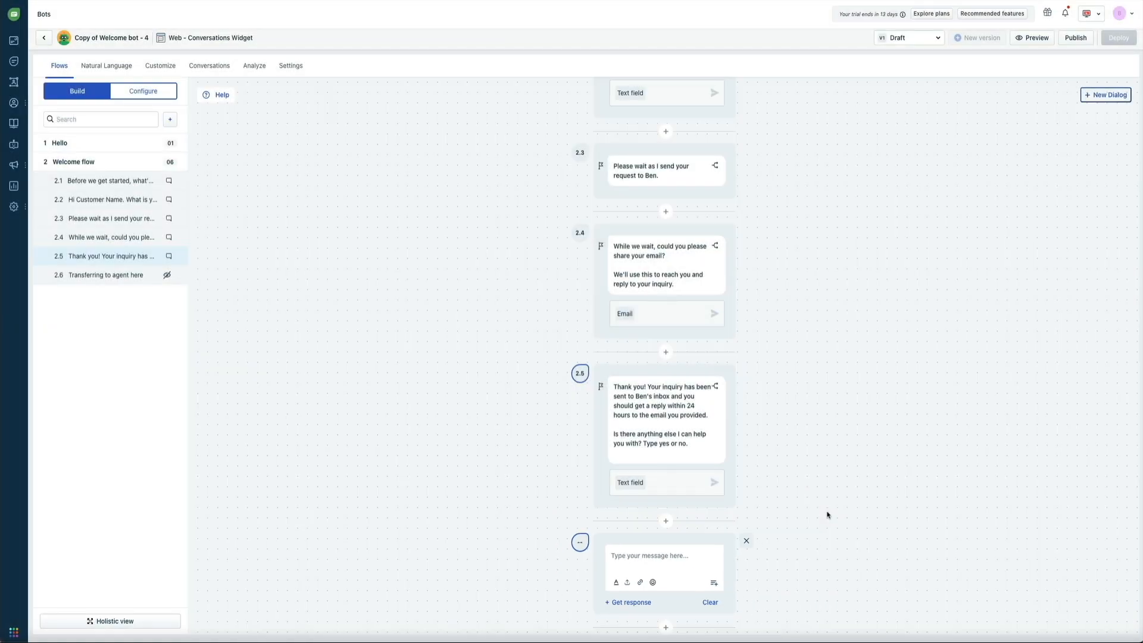
{"action": "left_click", "coordinate": [655, 558]}
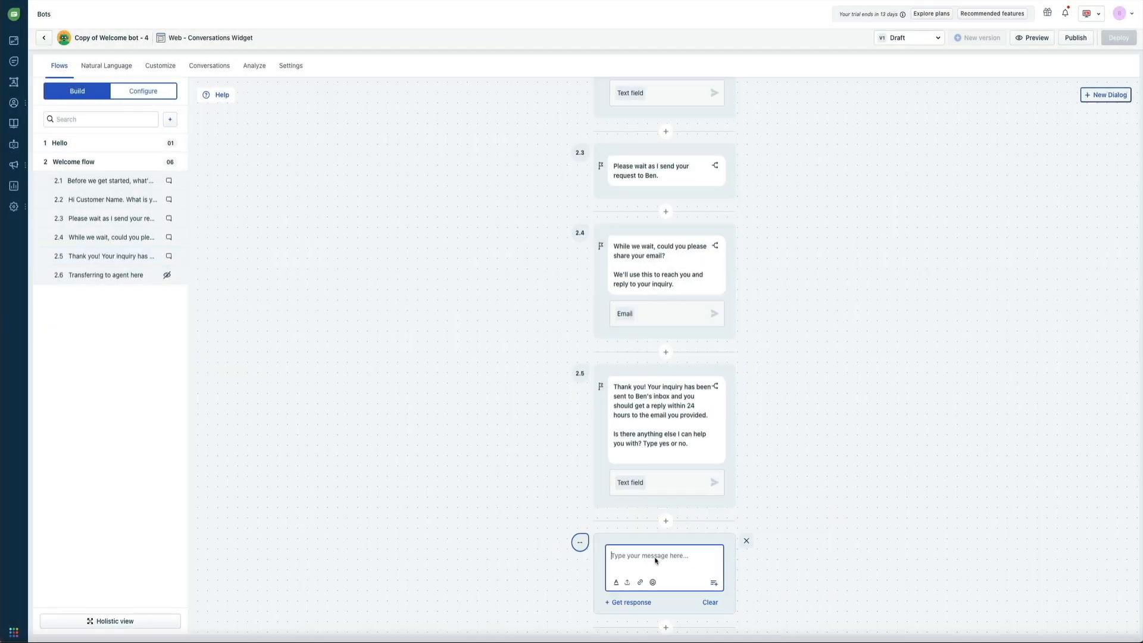
{"action": "type", "text": "Great! What else can I help you with?"}
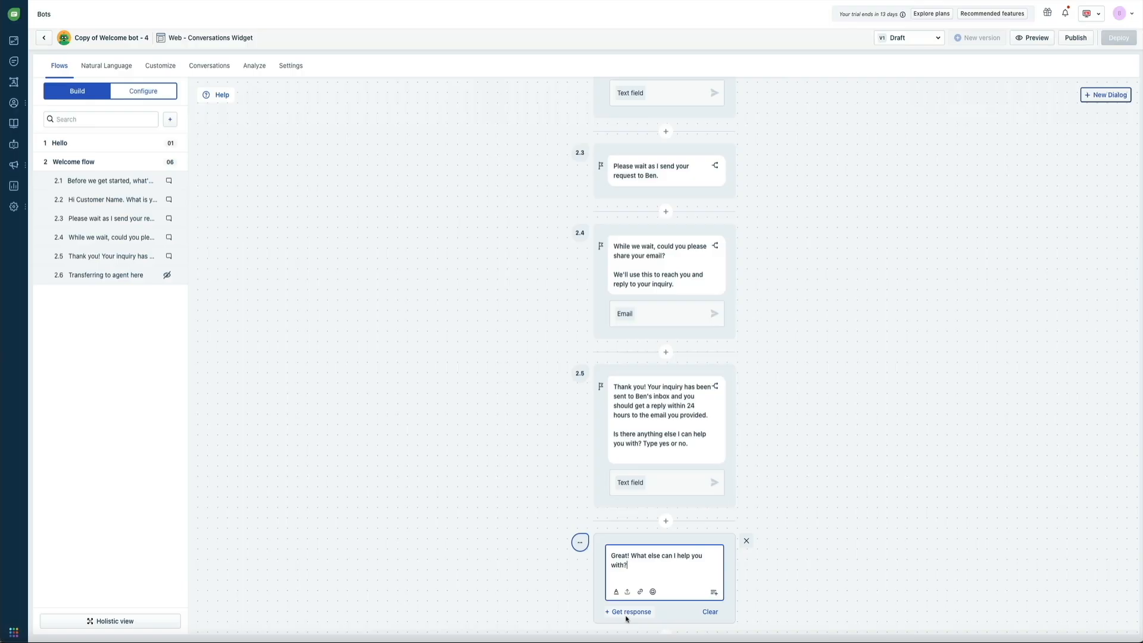
- Make the new dialog 2.6 collect a Text field reply
{"action": "left_click", "coordinate": [622, 614]}
{"action": "type", "text": "text"}
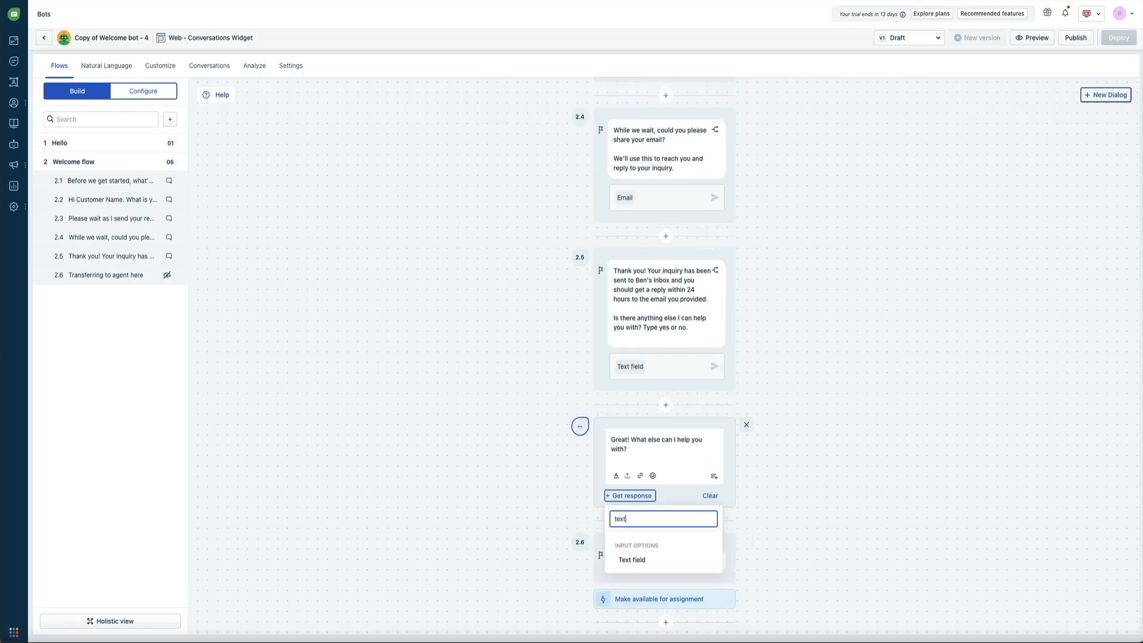
{"action": "left_click", "coordinate": [666, 562]}
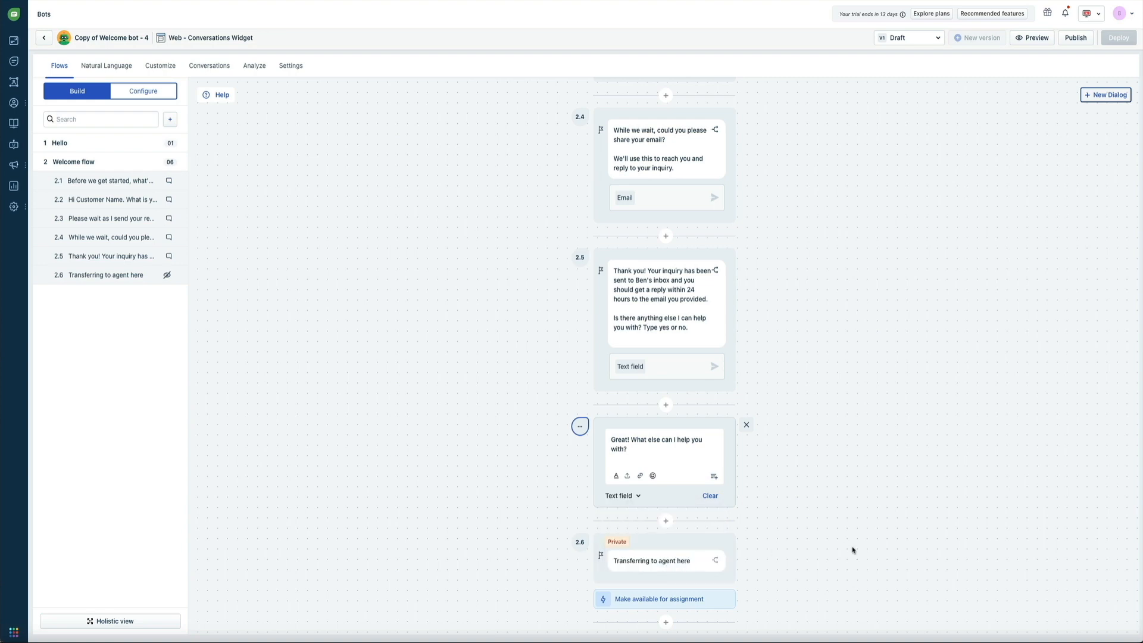
{"action": "left_click", "coordinate": [797, 480]}
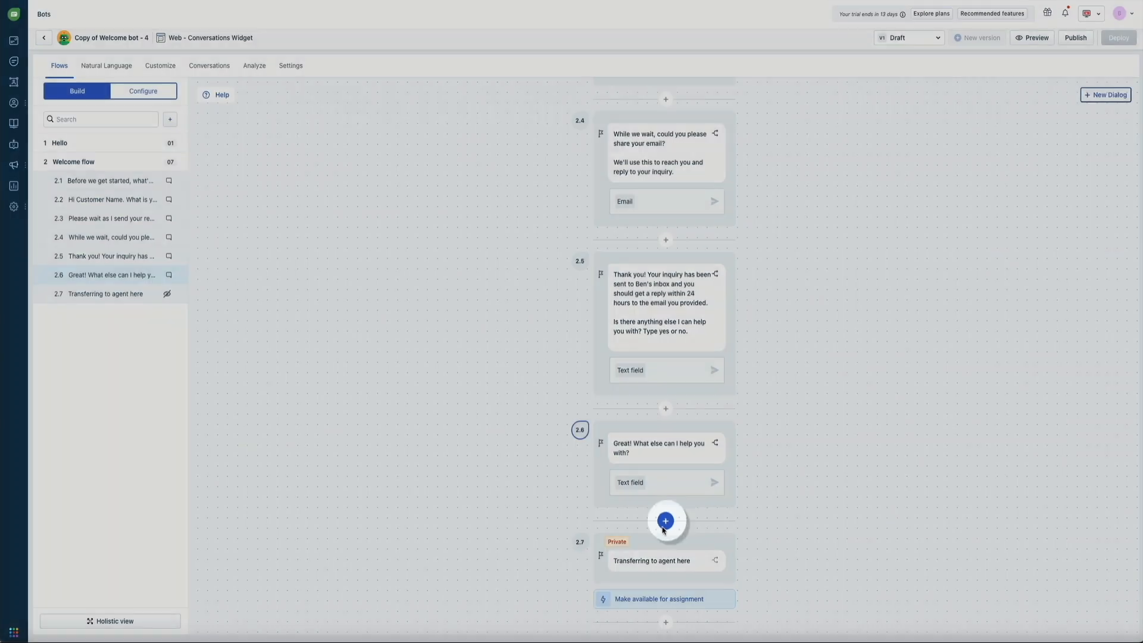
- Add a message dialog after 2.6: 'Got it! Thanks for stopping by! Ben will be in touch shortly.'
{"action": "left_click", "coordinate": [663, 527]}
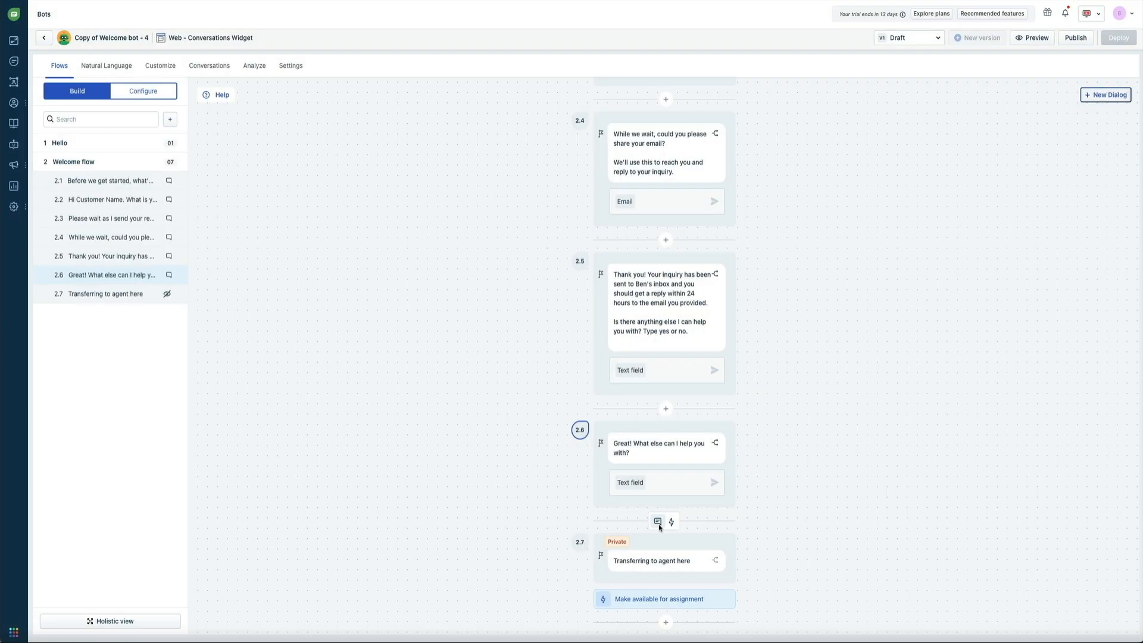
{"action": "left_click", "coordinate": [658, 523]}
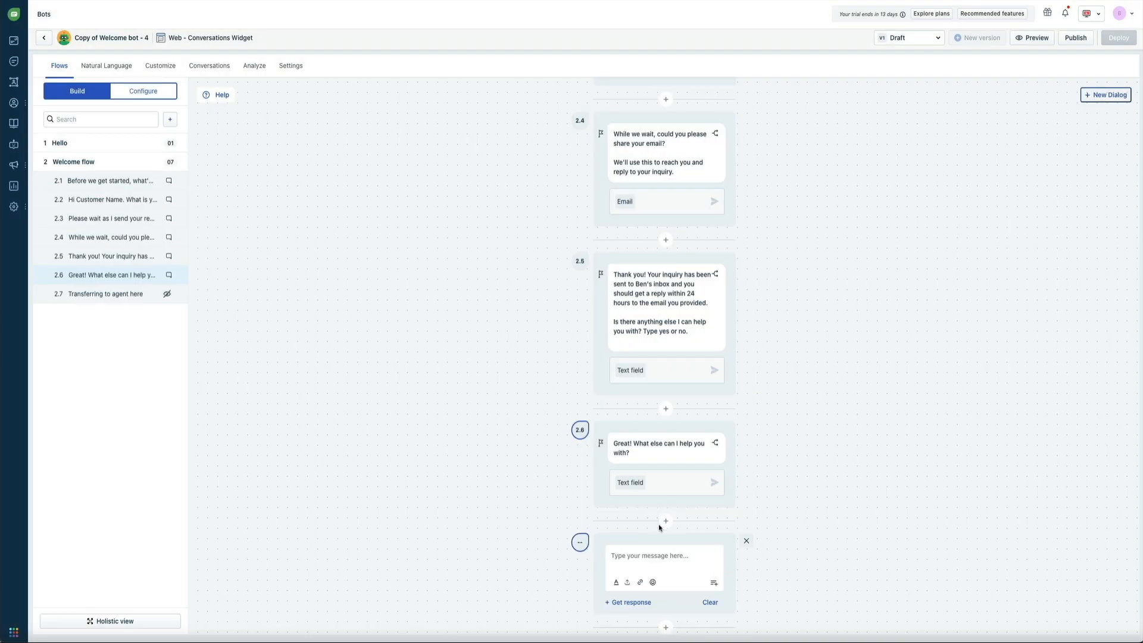
{"action": "left_click", "coordinate": [660, 556]}
{"action": "type", "text": "Got"}
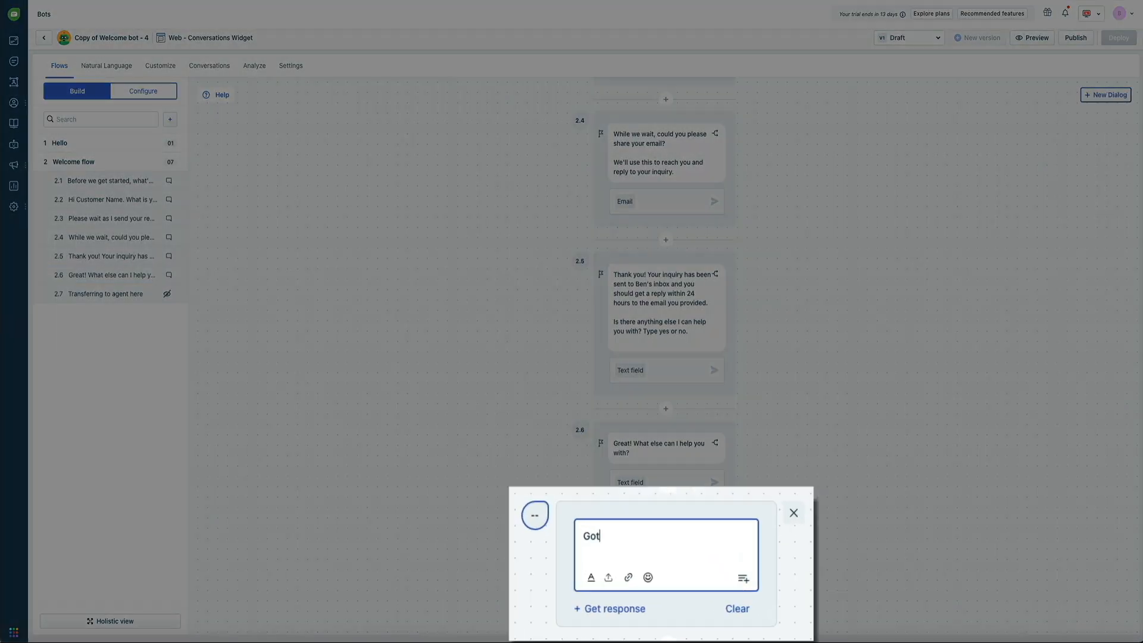
{"action": "type", "text": " it! Thanks"}
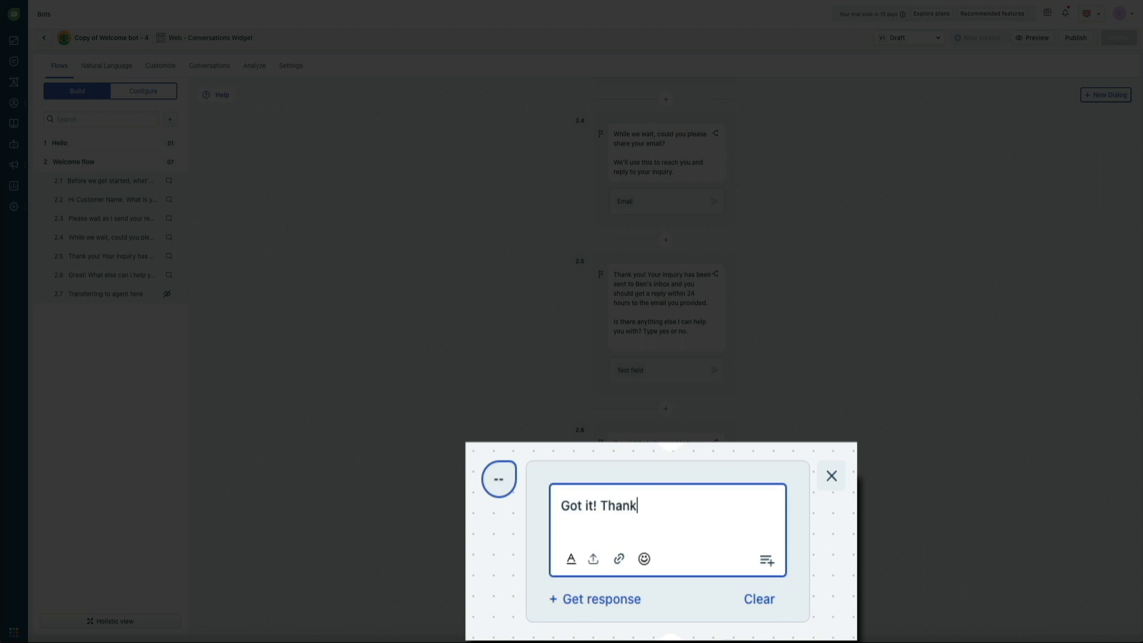
{"action": "type", "text": " for stopping by!"}
{"action": "key", "text": "Tab"}
{"action": "type", "text": "."}
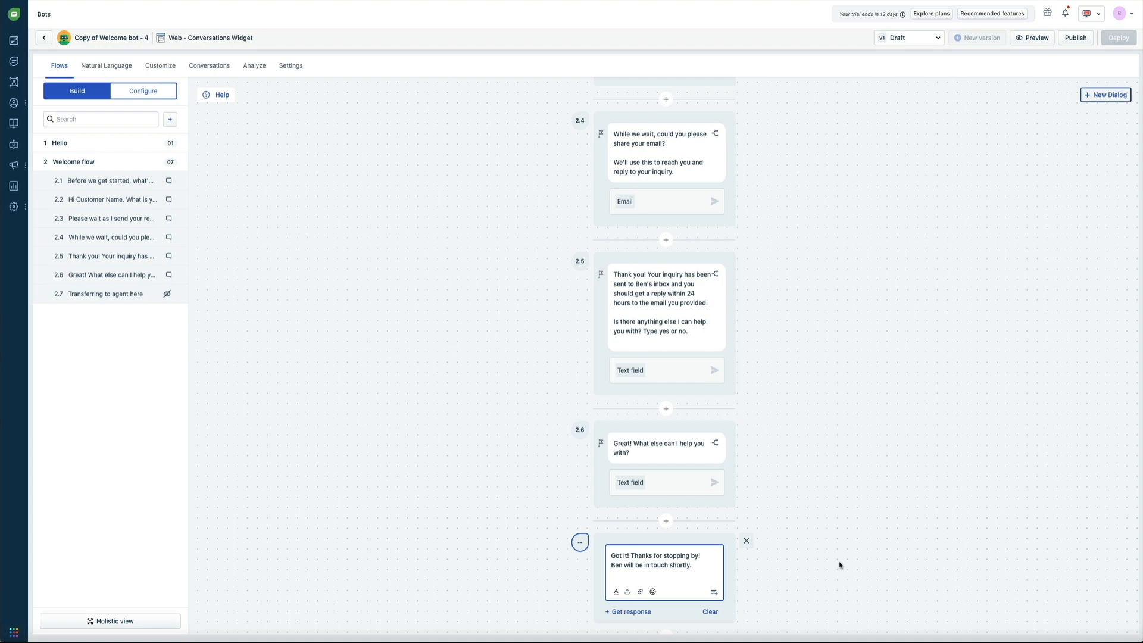
{"action": "left_click", "coordinate": [840, 563]}
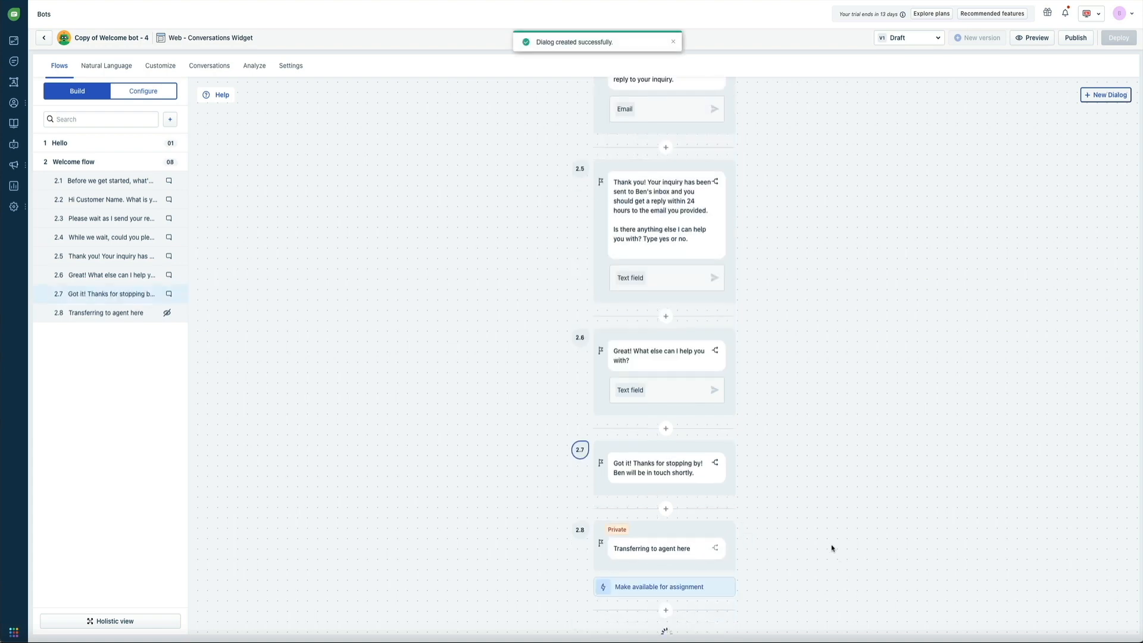
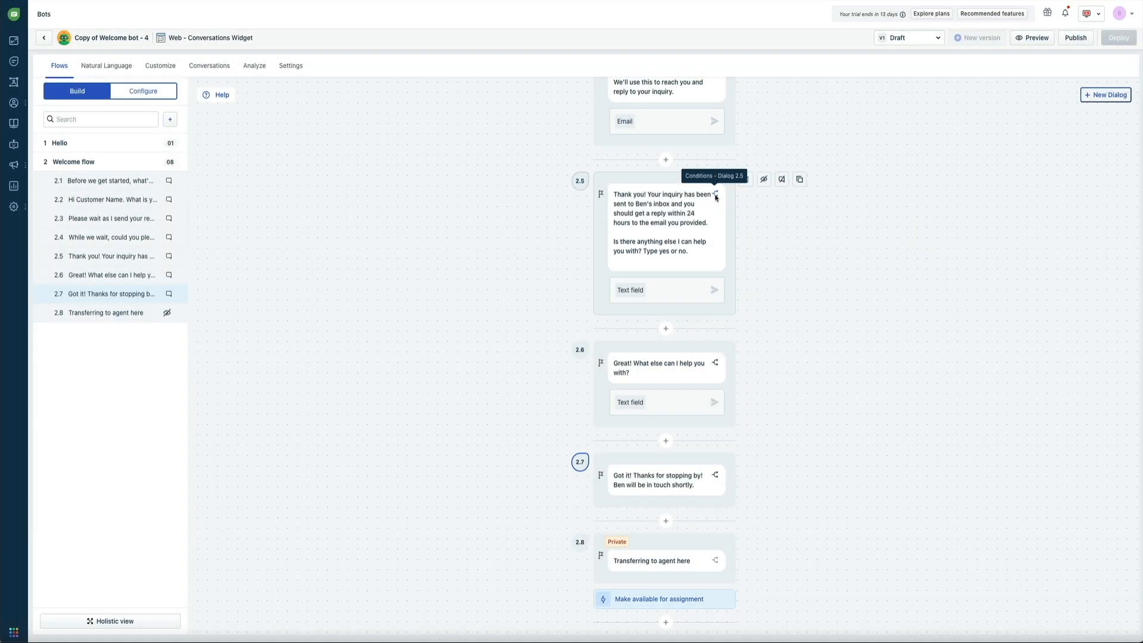
- Add a blank Condition 1 to dialog 2.5 and open the picker for its first field
{"action": "left_click", "coordinate": [715, 195]}
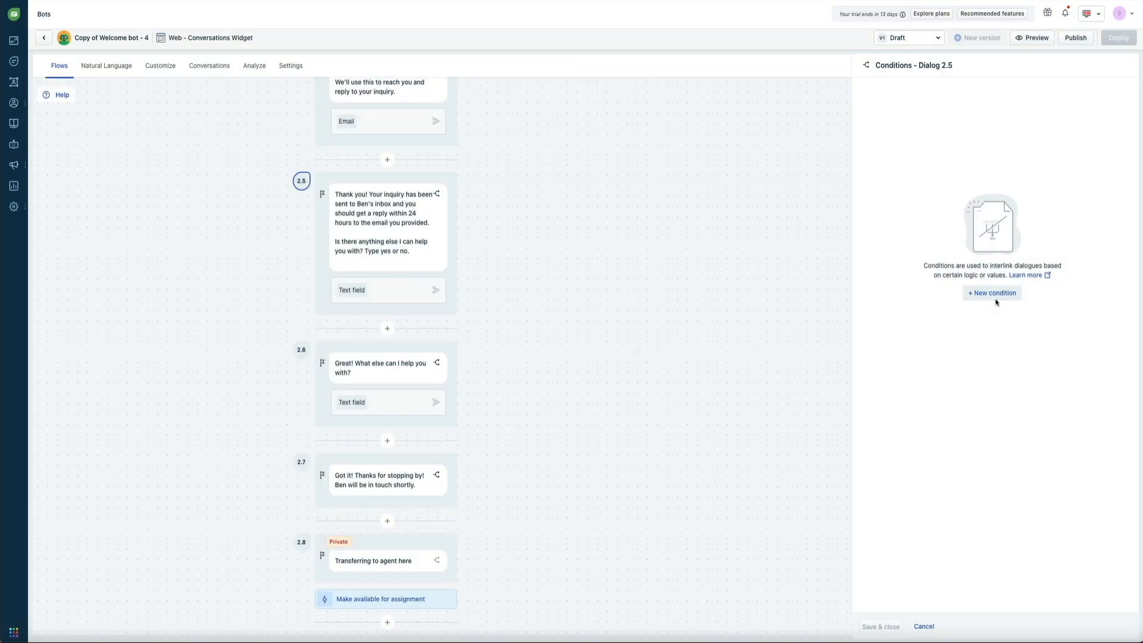
{"action": "left_click", "coordinate": [996, 299]}
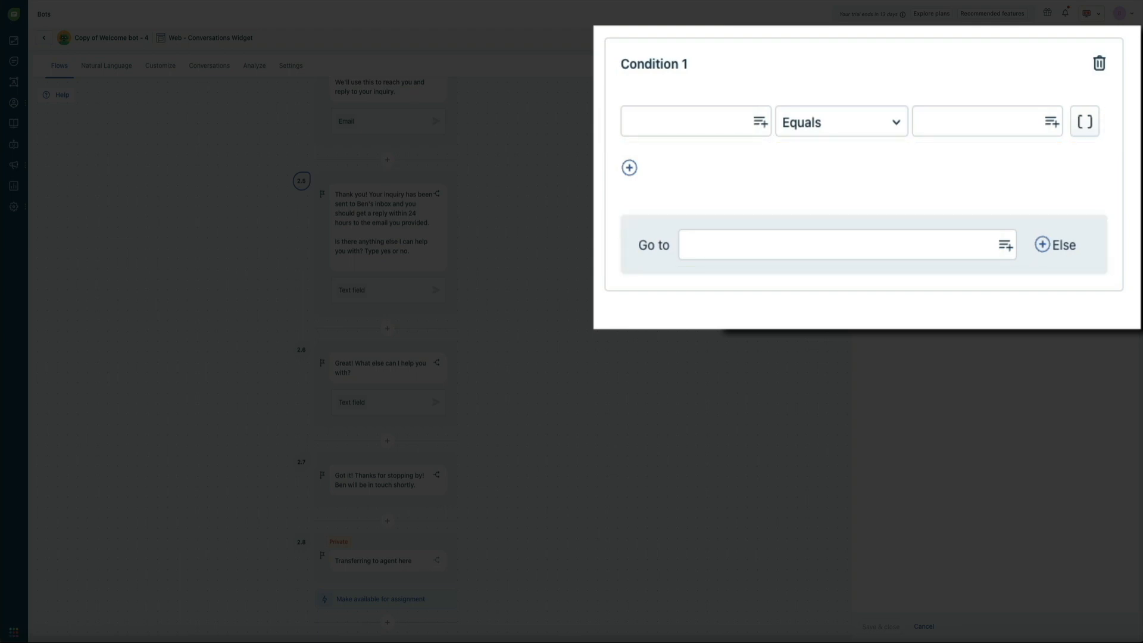
{"action": "left_click", "coordinate": [670, 127]}
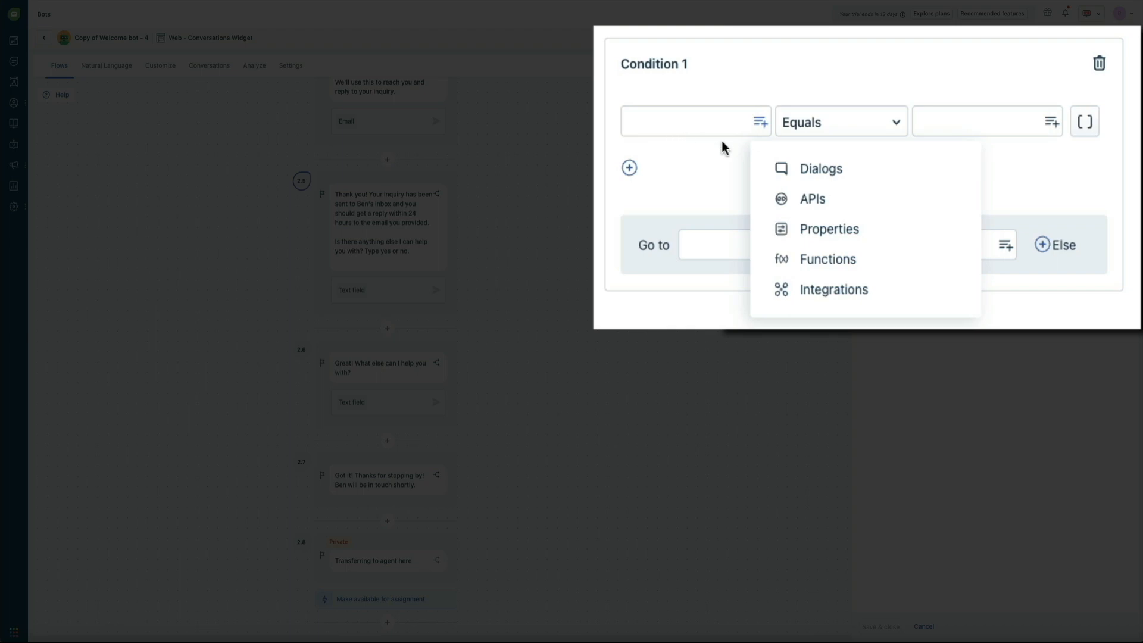
- Make Condition 1 check whether dialog 2.5's answer equals 'yes'
{"action": "left_click", "coordinate": [861, 180]}
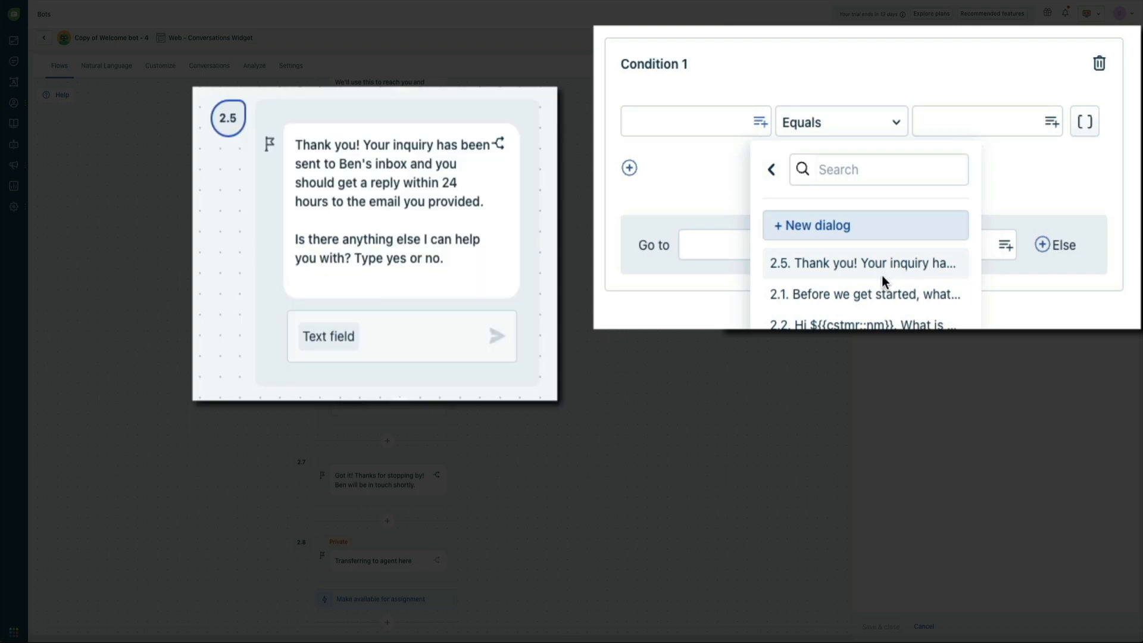
{"action": "left_click", "coordinate": [881, 275]}
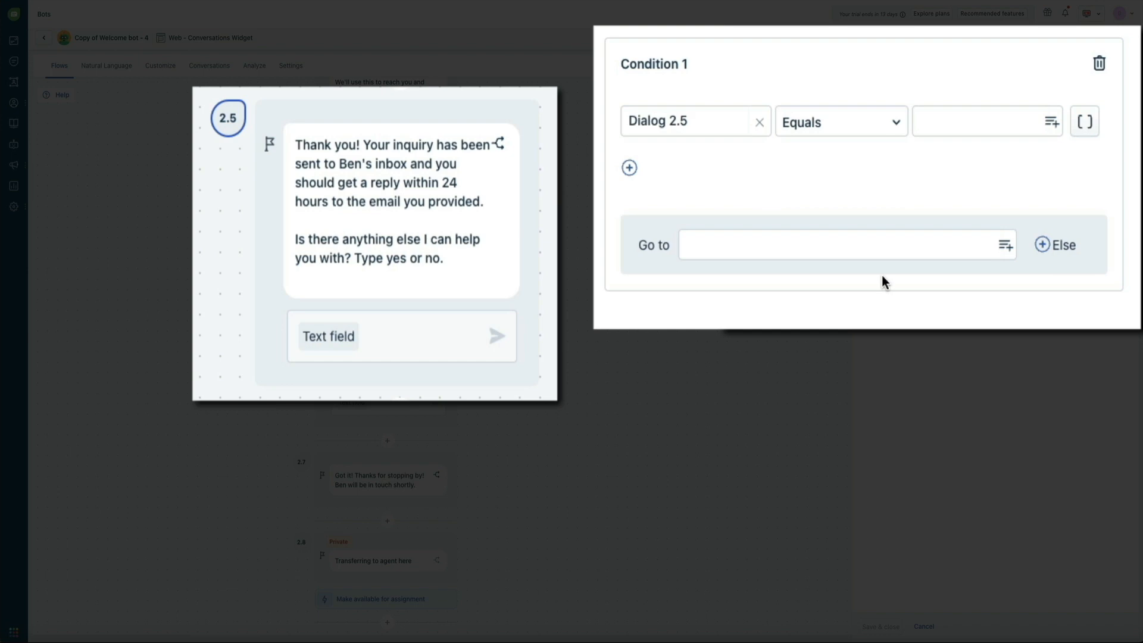
{"action": "left_click", "coordinate": [970, 126]}
{"action": "type", "text": "yes"}
{"action": "left_click", "coordinate": [968, 165]}
- Route a matching 'yes' answer to Welcome flow dialog 2.6
{"action": "left_click", "coordinate": [1004, 248]}
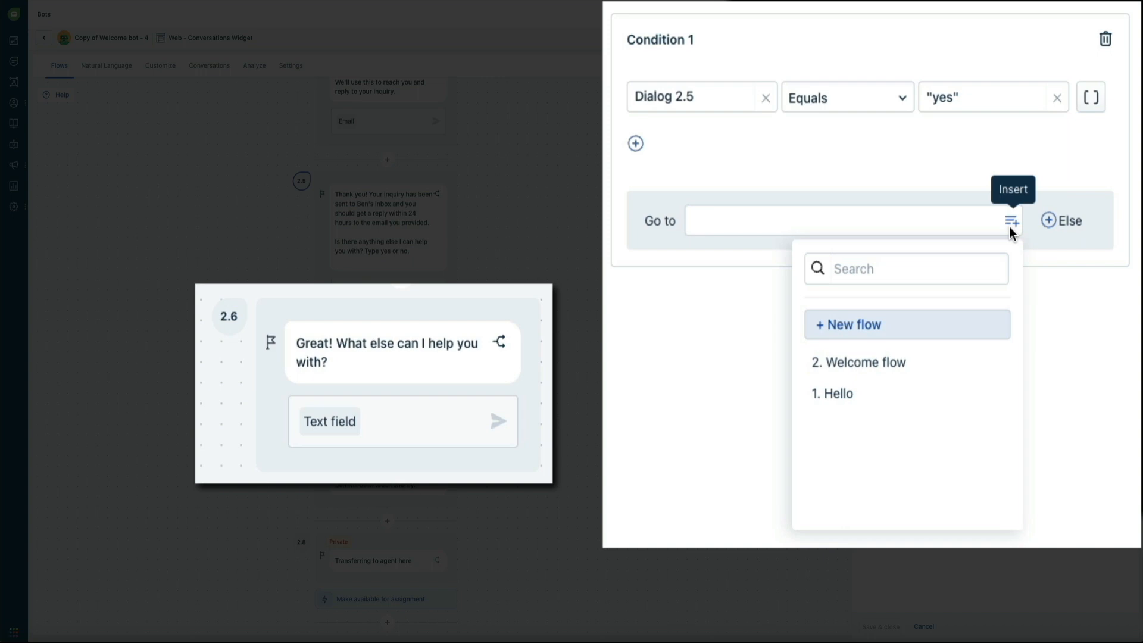
{"action": "left_click", "coordinate": [939, 365]}
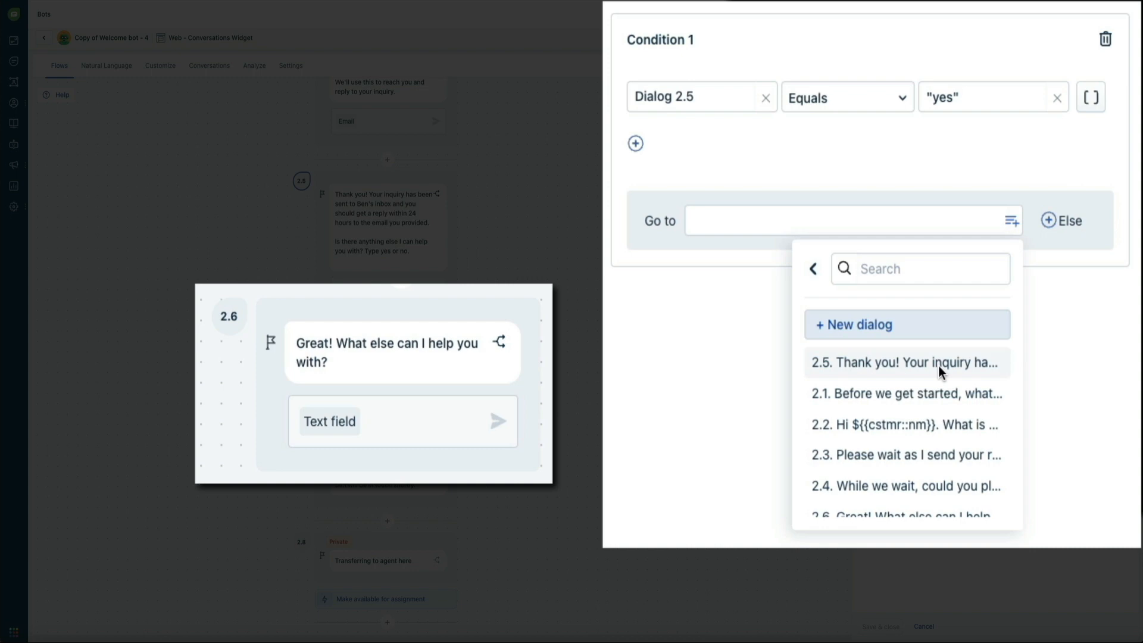
{"action": "scroll", "coordinate": [938, 365], "scroll_direction": "down", "scroll_amount": 2}
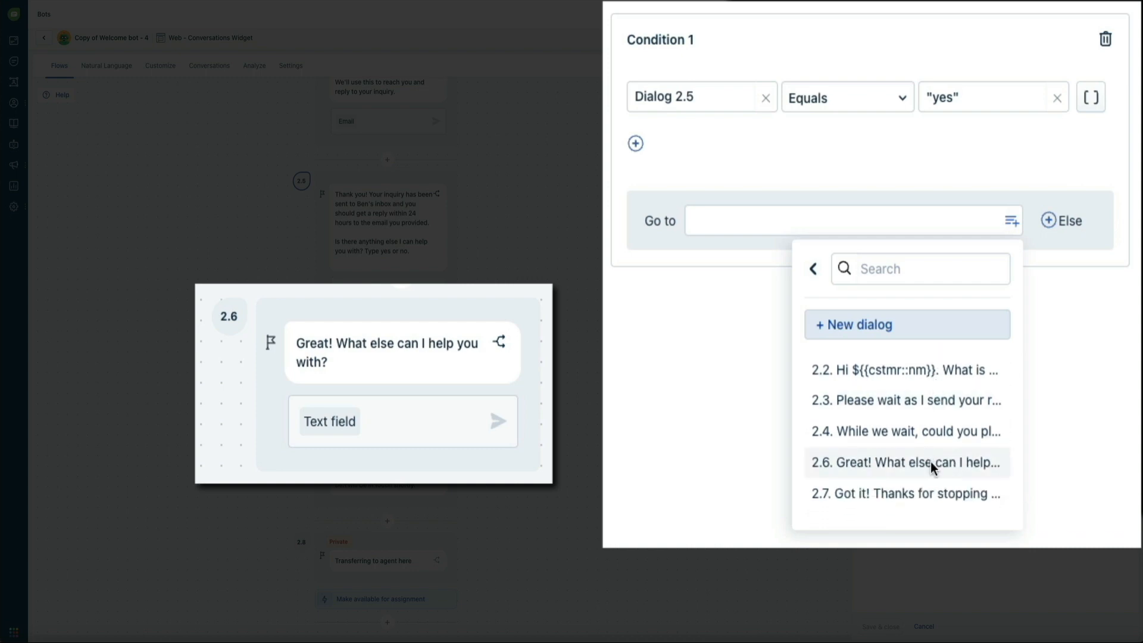
{"action": "left_click", "coordinate": [931, 462]}
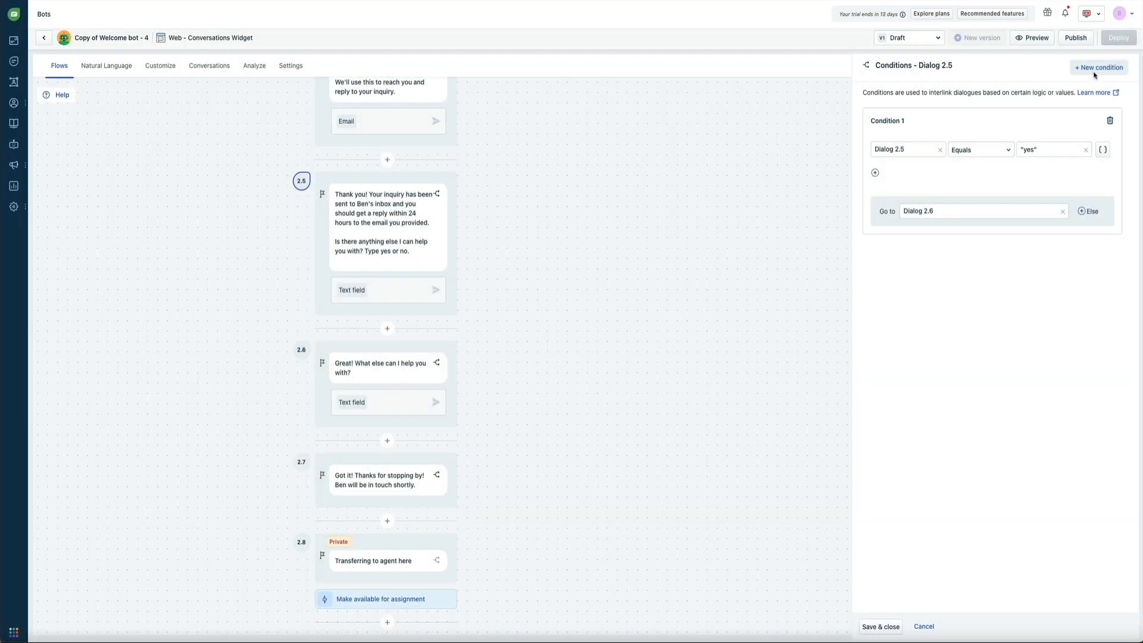
- Add a second condition checking whether dialog 2.5's answer equals 'no'
{"action": "left_click", "coordinate": [1094, 74]}
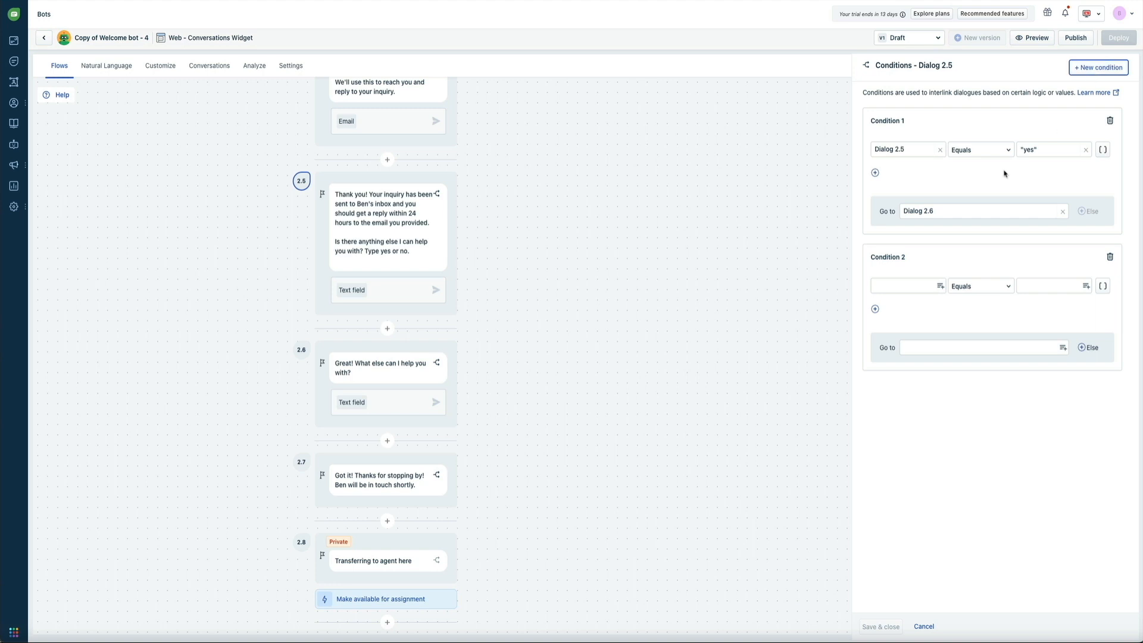
{"action": "left_click", "coordinate": [938, 289]}
{"action": "left_click", "coordinate": [985, 310]}
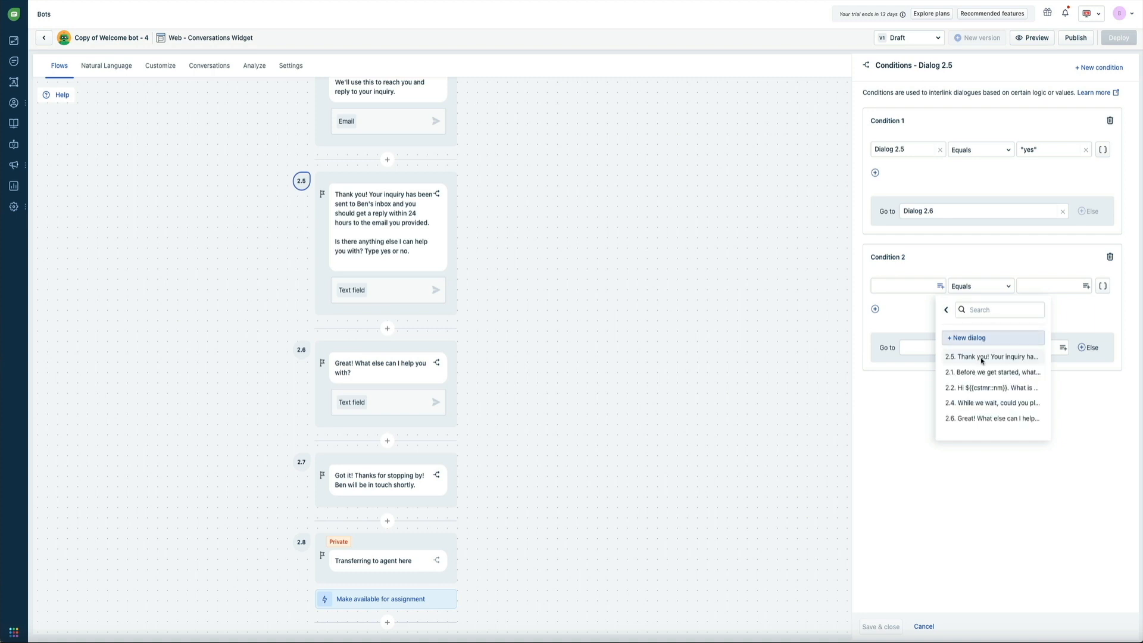
{"action": "left_click", "coordinate": [981, 358]}
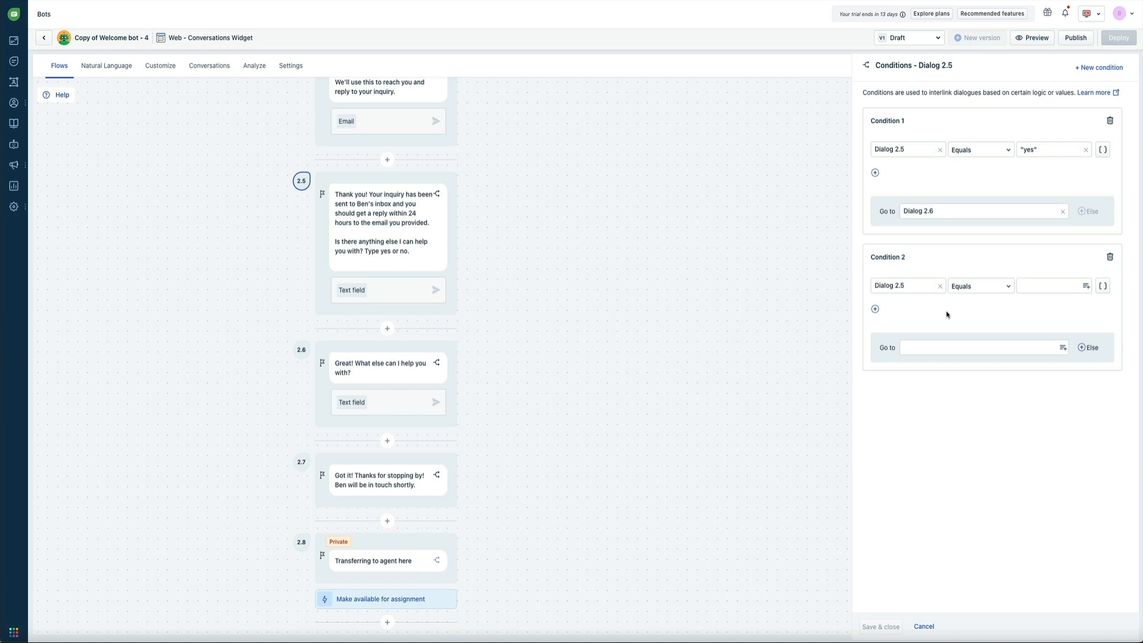
{"action": "left_click", "coordinate": [1032, 287]}
{"action": "type", "text": "no"}
{"action": "left_click", "coordinate": [1052, 316]}
- Route a 'no' answer to Welcome flow dialog 2.7 and save both conditions
{"action": "left_click", "coordinate": [1062, 349]}
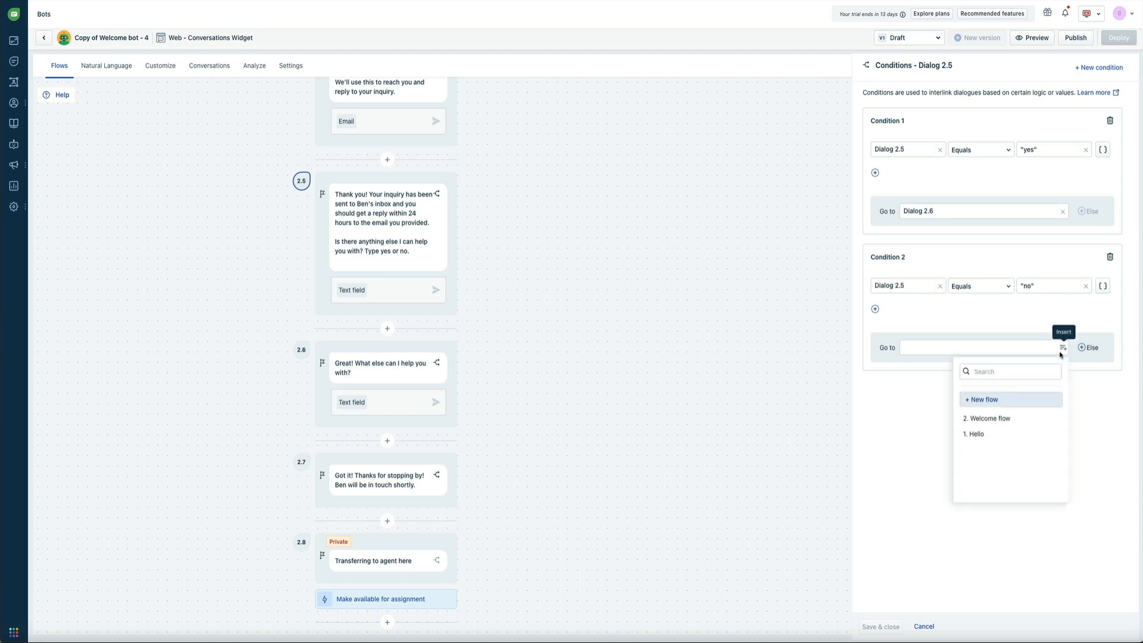
{"action": "left_click", "coordinate": [990, 419]}
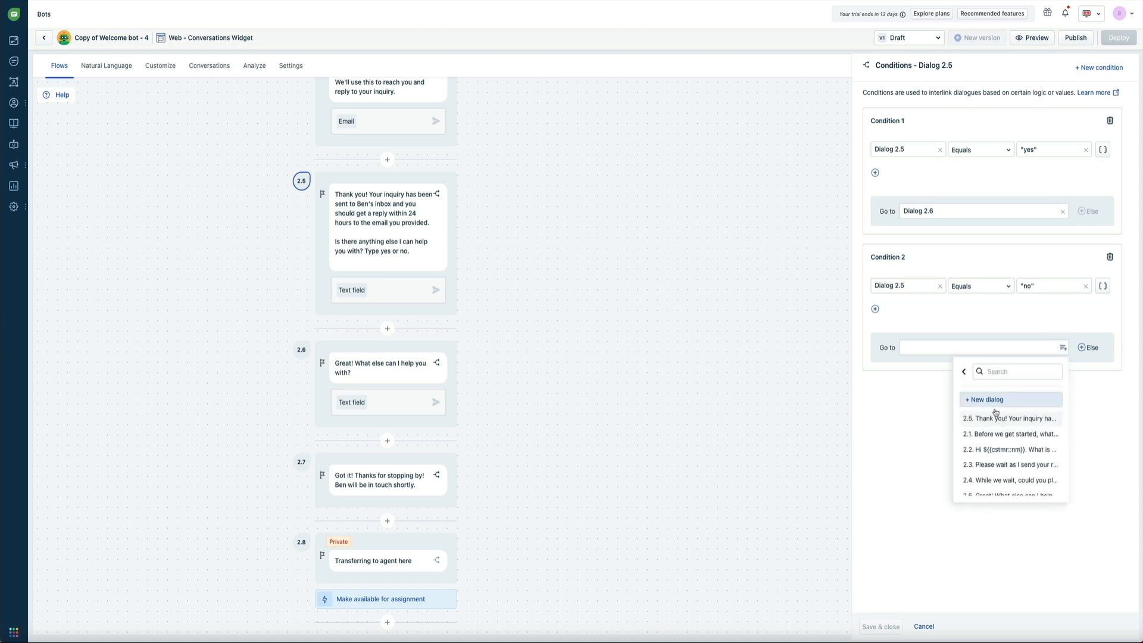
{"action": "scroll", "coordinate": [989, 464], "scroll_direction": "down", "scroll_amount": 3}
{"action": "left_click", "coordinate": [990, 479]}
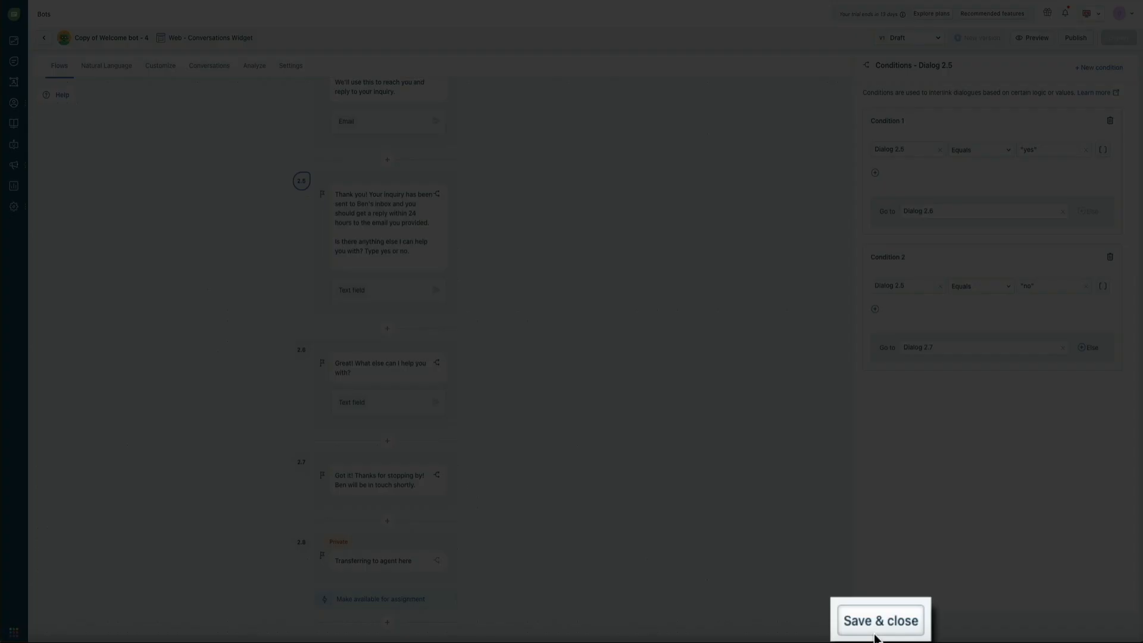
{"action": "left_click", "coordinate": [875, 636]}
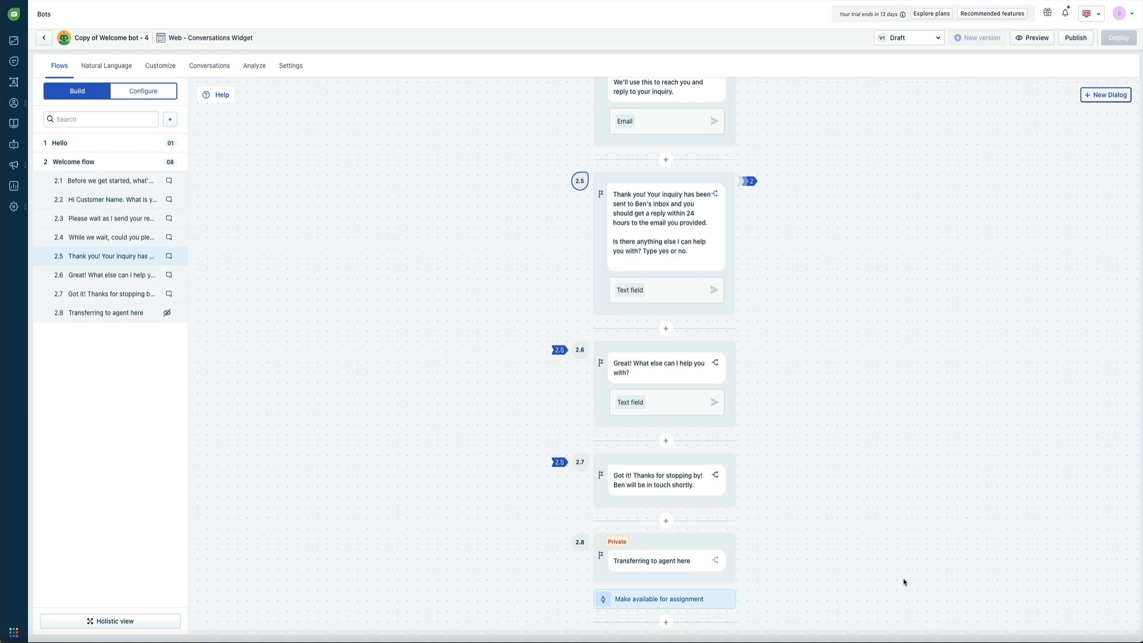
{"action": "scroll", "coordinate": [903, 583], "scroll_direction": "up", "scroll_amount": 10}
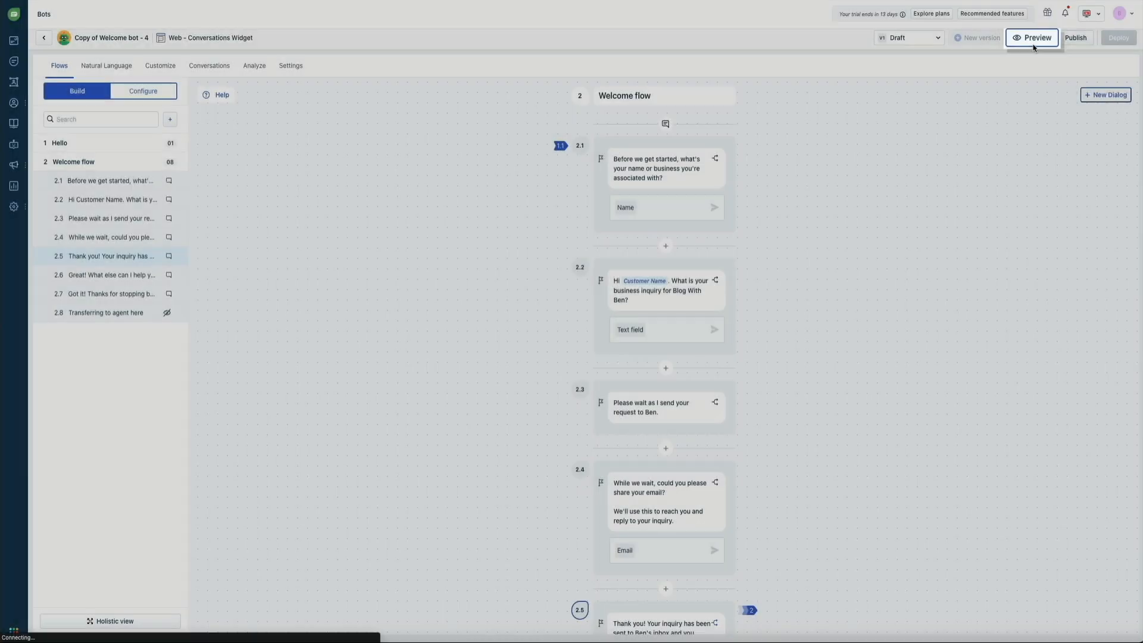
- Start a bot preview and answer its first question with a visitor name
{"action": "left_click", "coordinate": [1036, 40]}
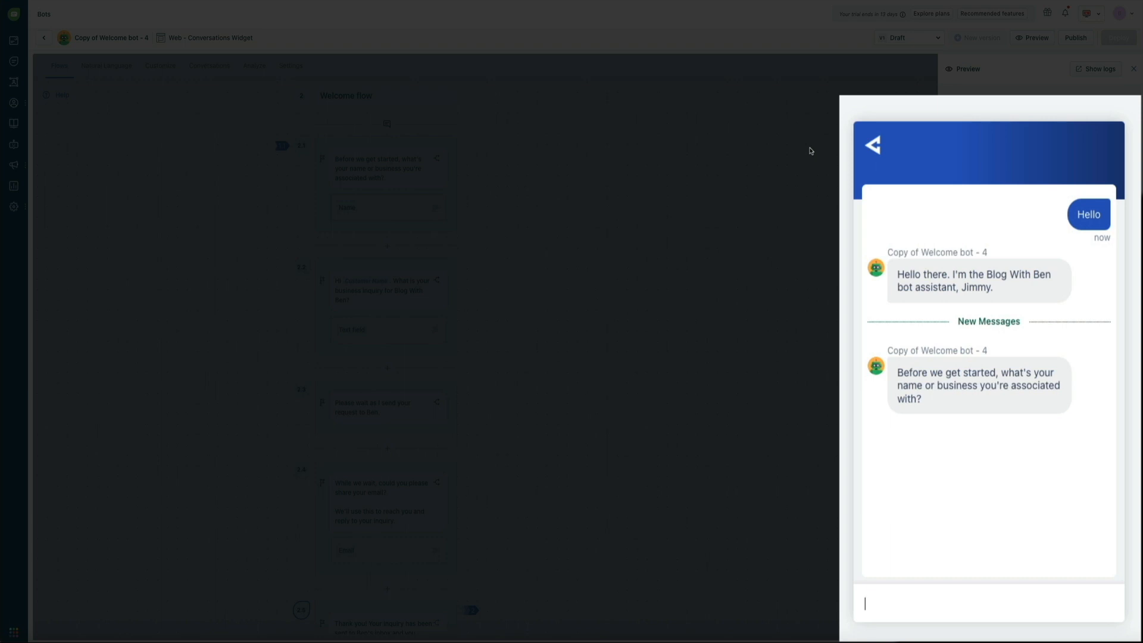
{"action": "type", "text": "Ralph"}
{"action": "key", "text": "Return"}
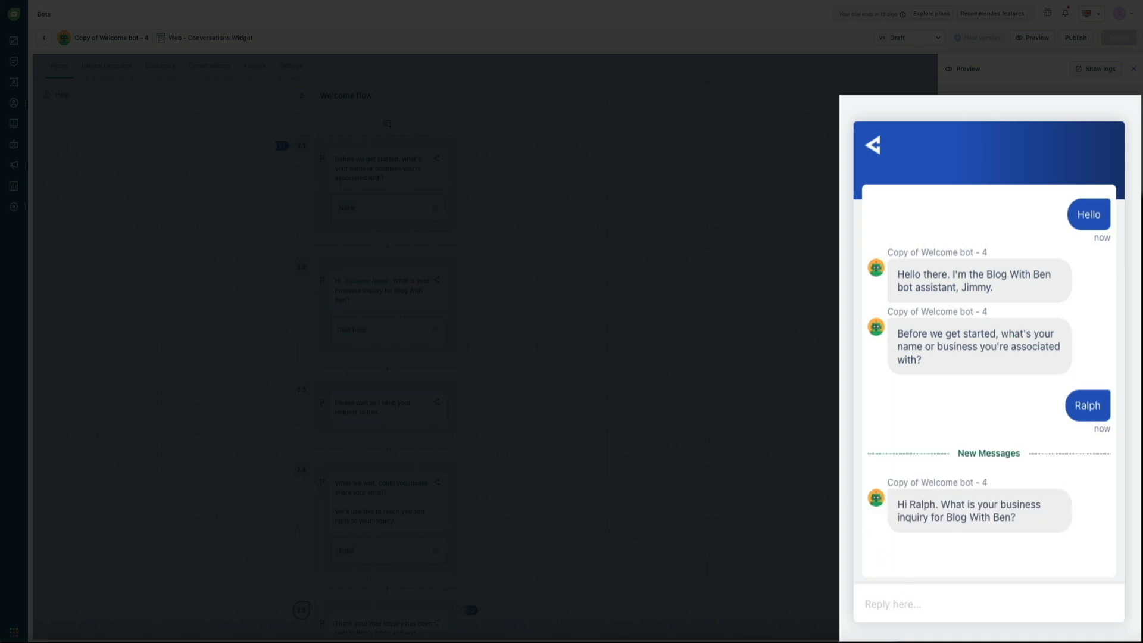
- Reply 'We are interested in partnering with him and having him promote our products.'
{"action": "left_click", "coordinate": [908, 613]}
{"action": "type", "text": "We are interested in partnering with him and having him promote our products."}
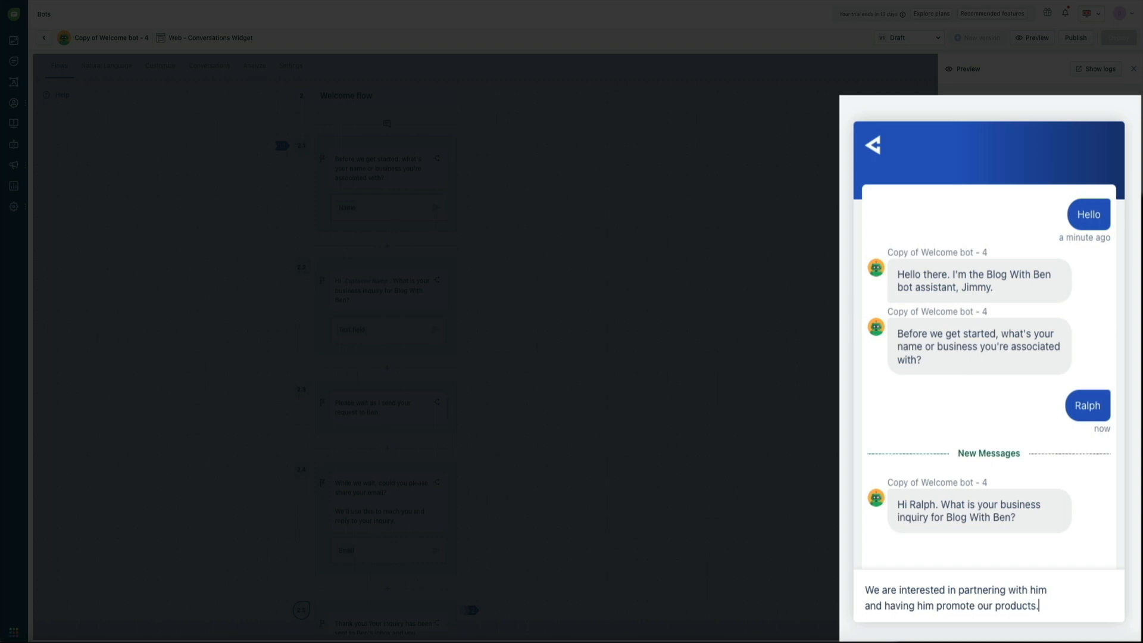
{"action": "key", "text": "Return"}
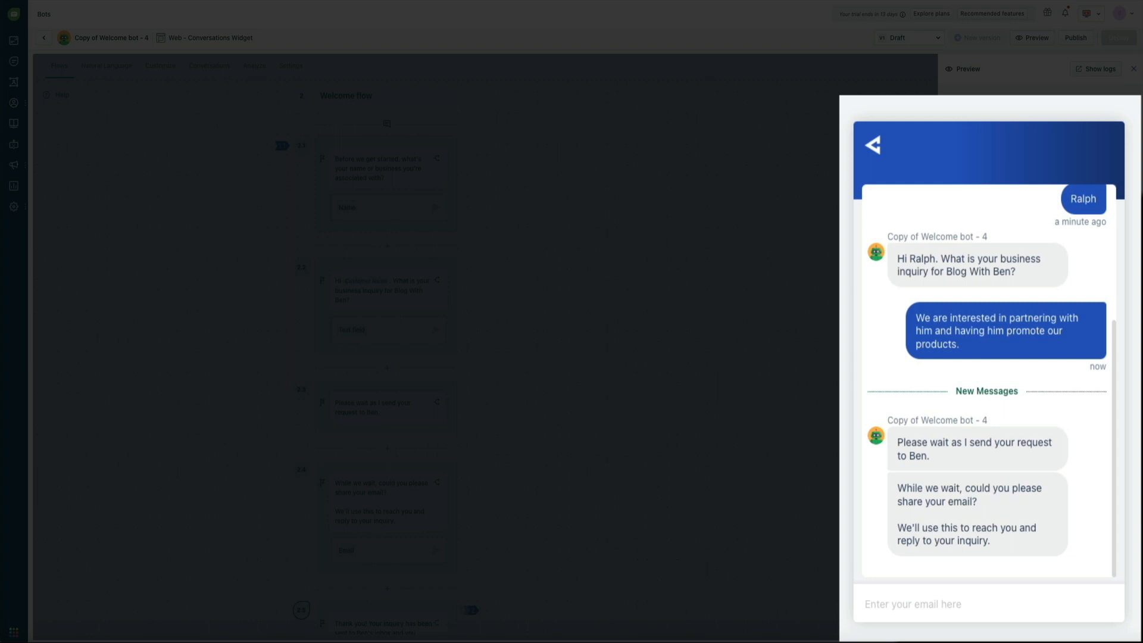
- Send the visitor's email address, then answer 'yes' to the anything-else question
{"action": "left_click", "coordinate": [891, 605]}
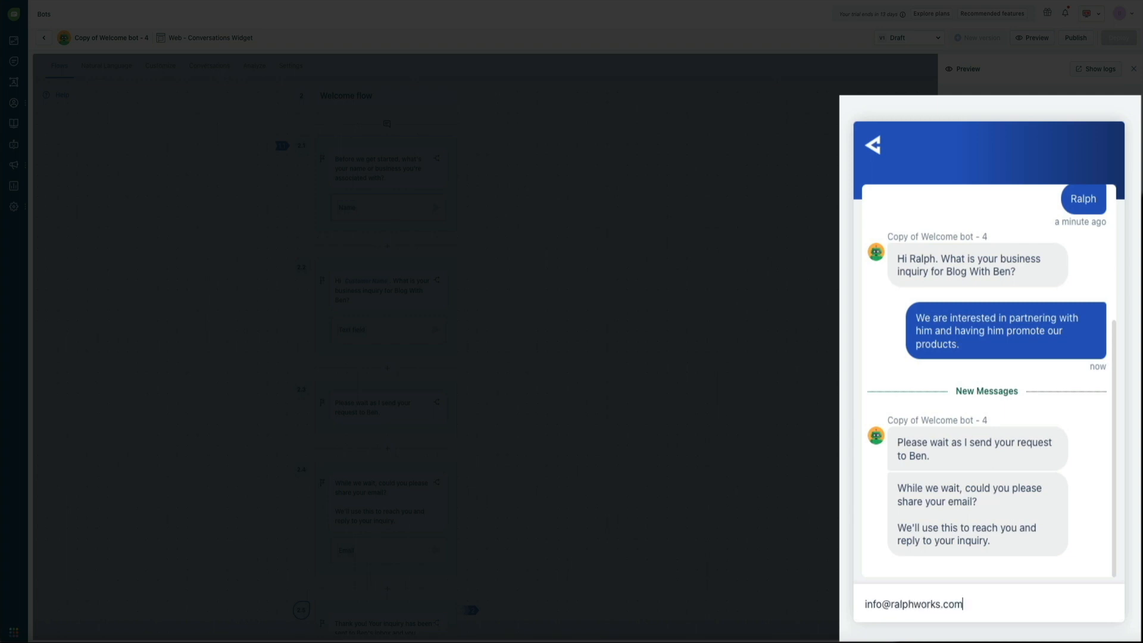
{"action": "key", "text": "Return"}
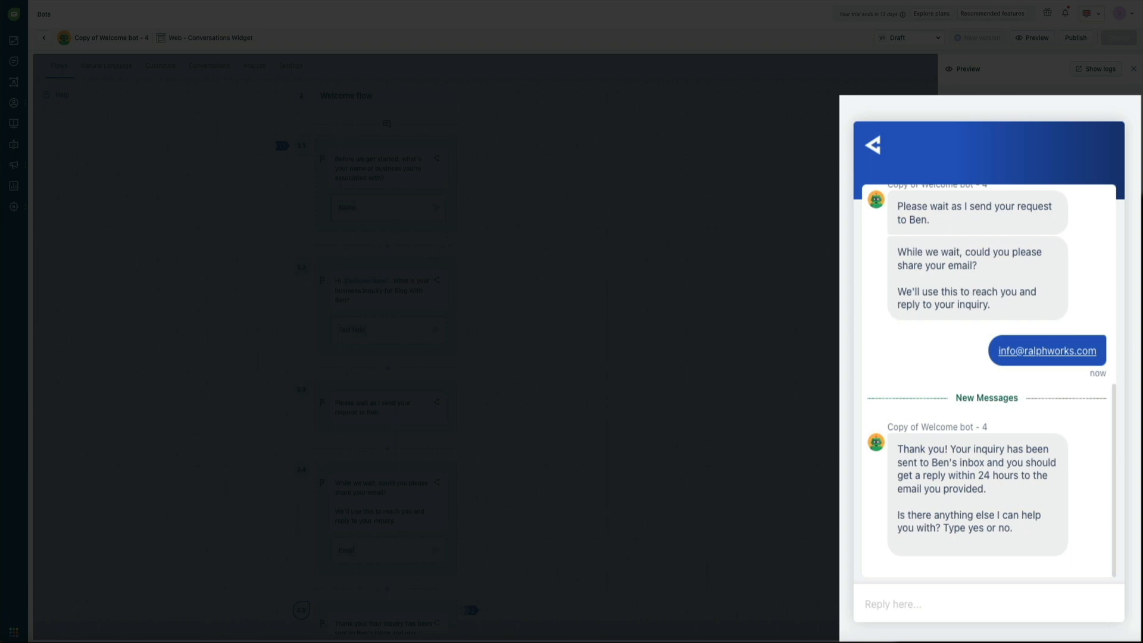
{"action": "left_click", "coordinate": [897, 614]}
{"action": "type", "text": "yes"}
{"action": "key", "text": "Return"}
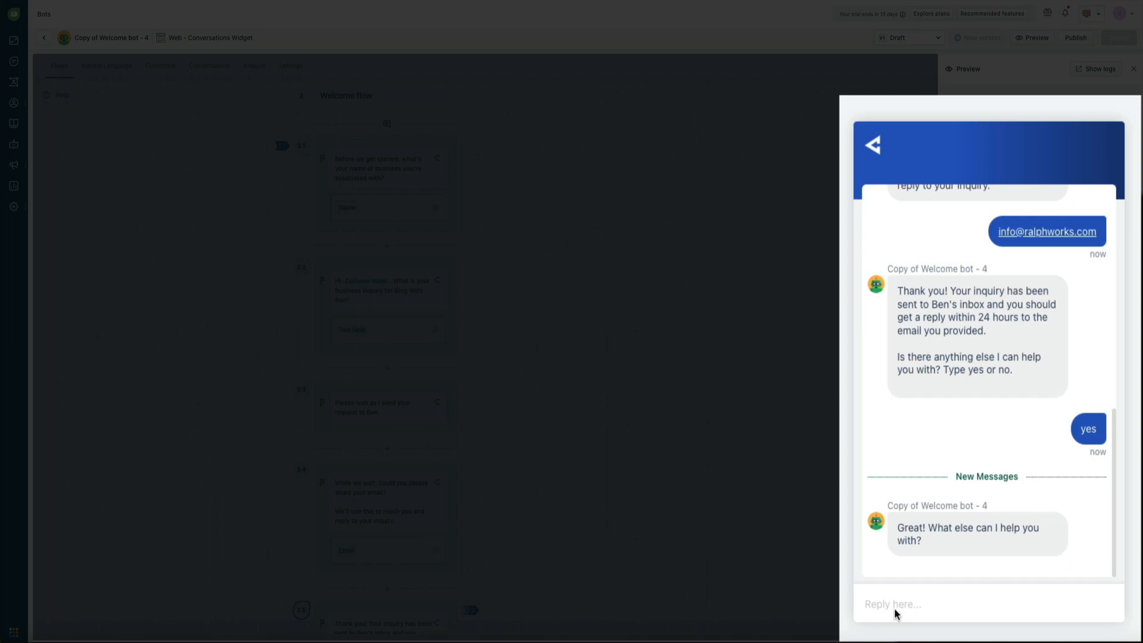
- Ask 'Does he offer freelance work for YouTube videos?', review the chat, and close the preview
{"action": "type", "text": "Does he offer freelance work for YouTube videos?"}
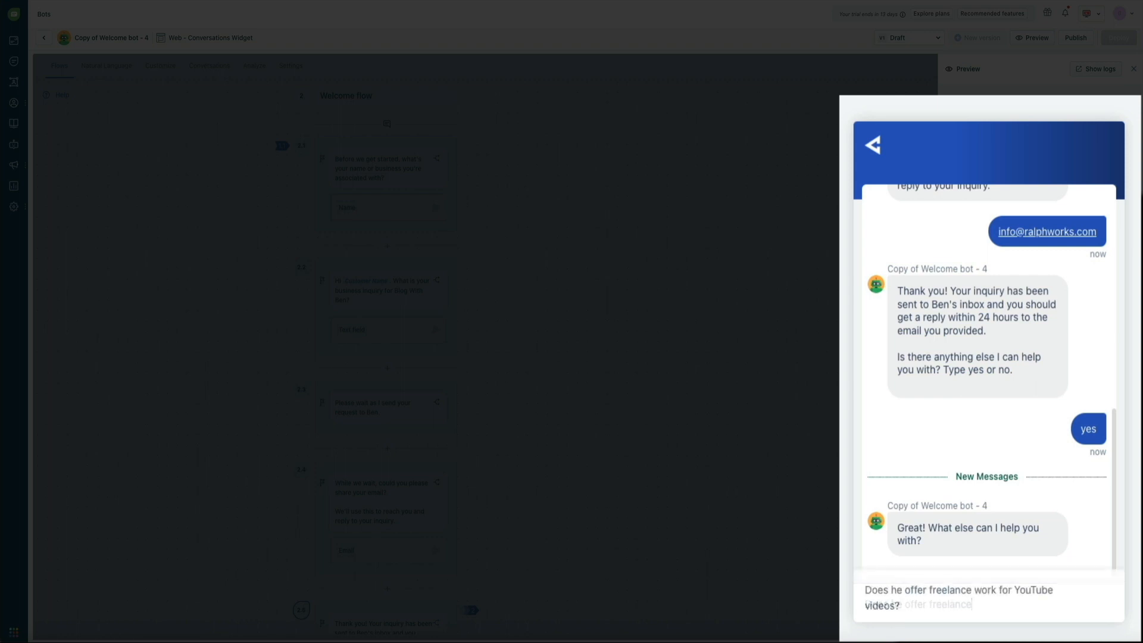
{"action": "key", "text": "Return"}
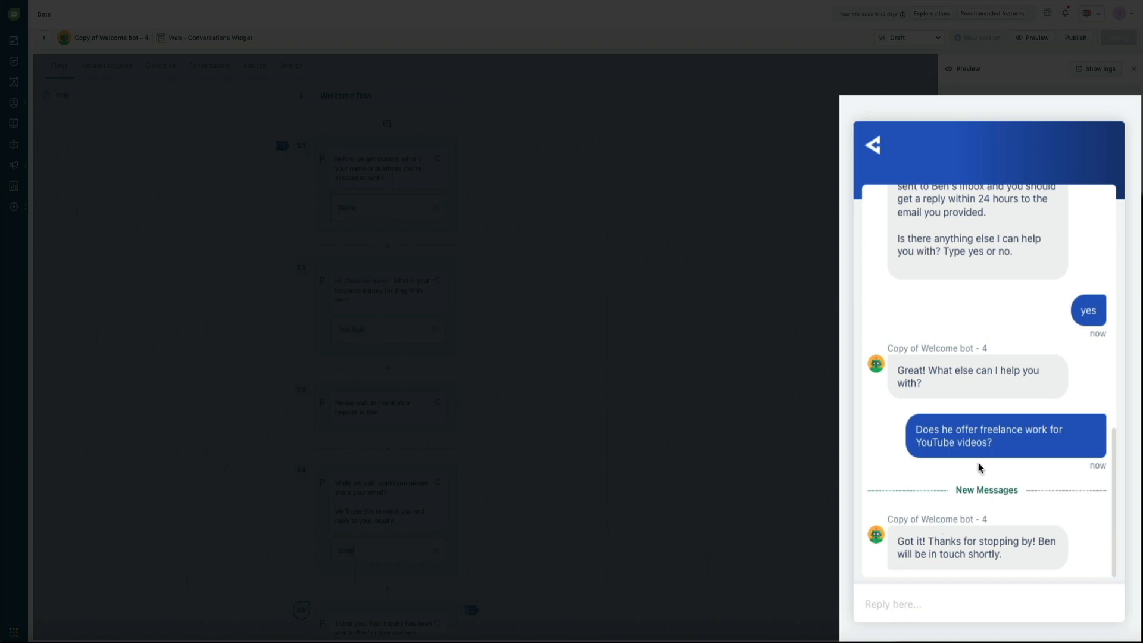
{"action": "scroll", "coordinate": [973, 466], "scroll_direction": "up", "scroll_amount": 10}
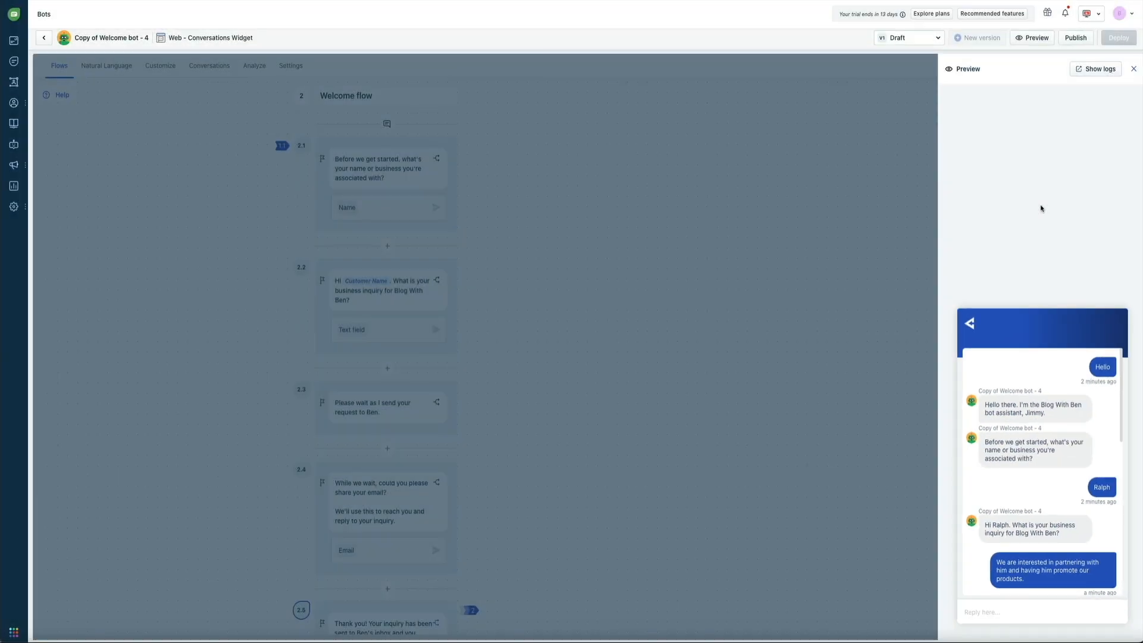
{"action": "left_click", "coordinate": [1134, 69]}
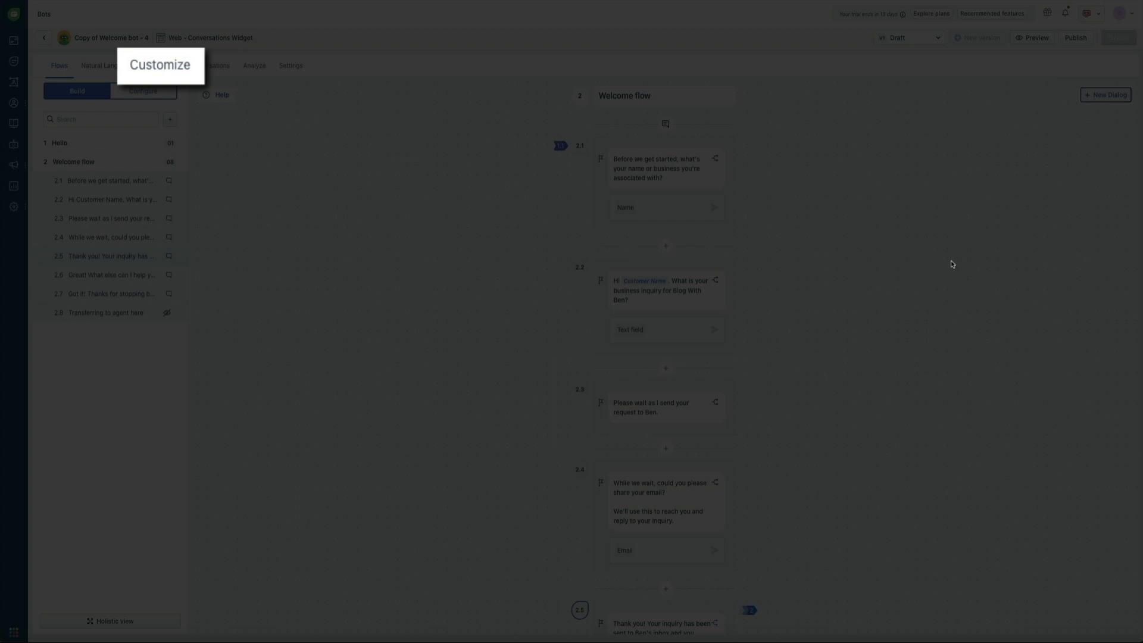
- Rename the bot to Jimmy with the orange bot avatar, save, and return to Flows
{"action": "left_click", "coordinate": [161, 68]}
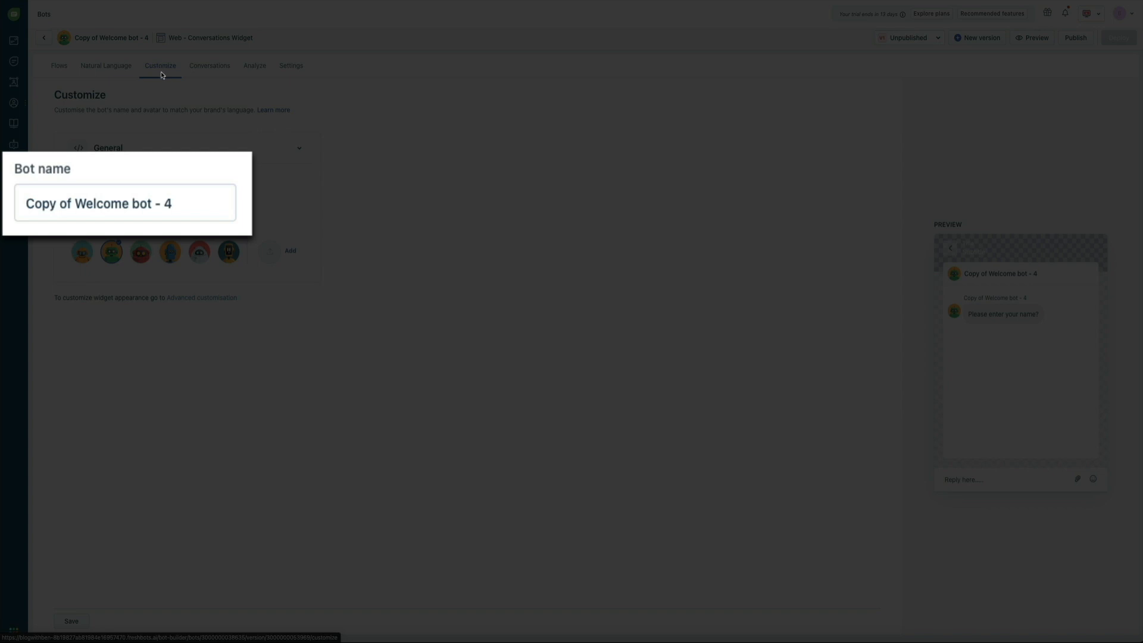
{"action": "left_click_drag", "start_coordinate": [188, 206], "coordinate": [20, 206]}
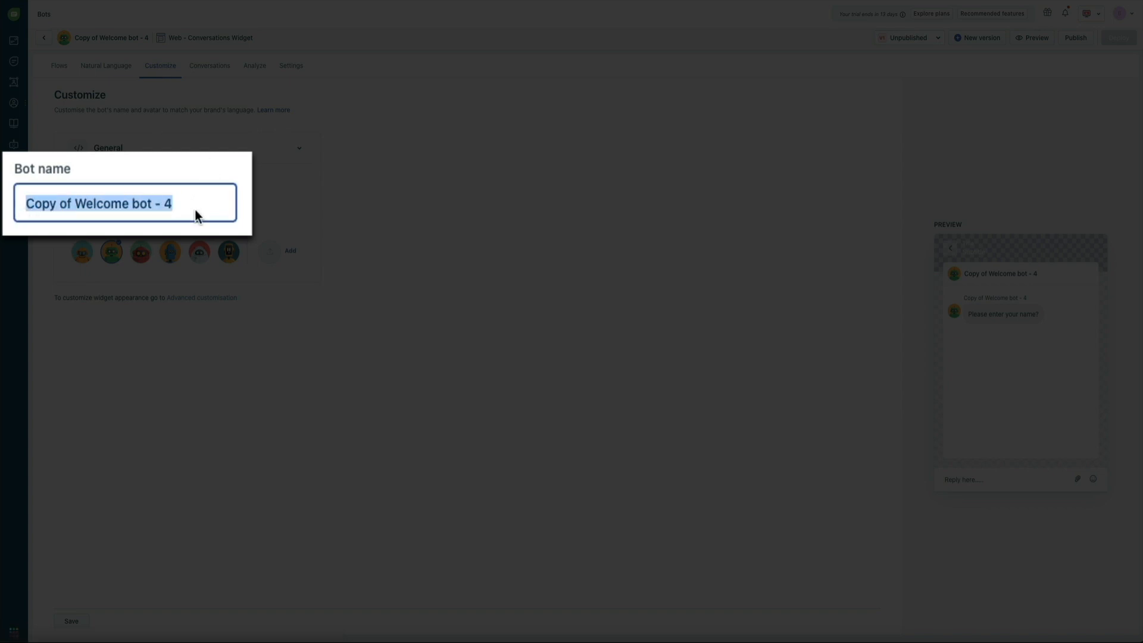
{"action": "type", "text": "Jimmy"}
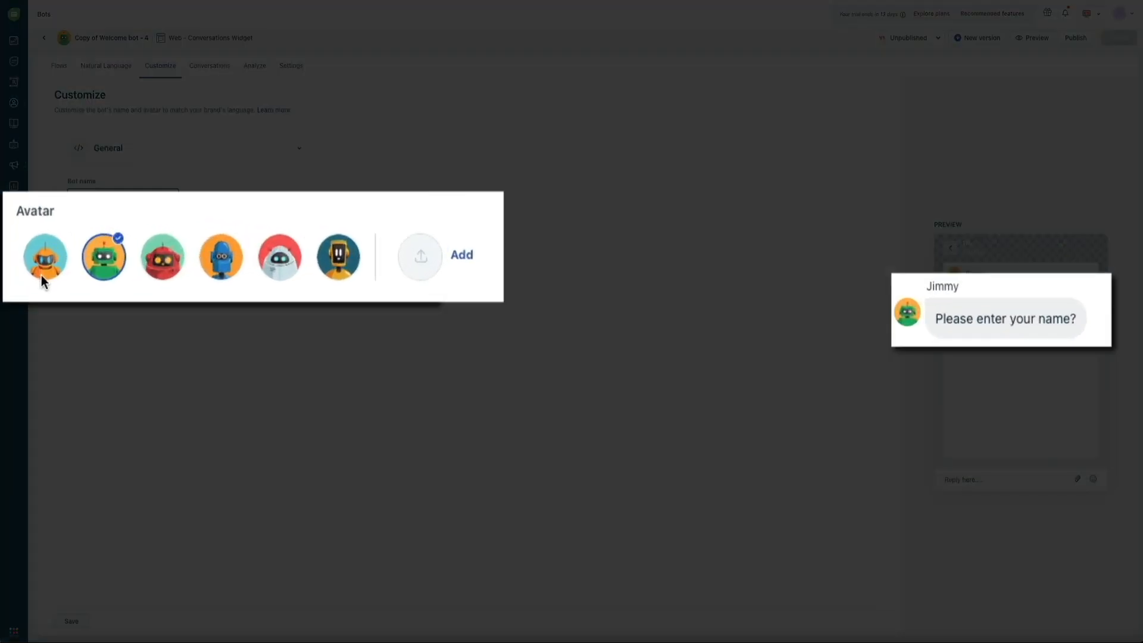
{"action": "left_click", "coordinate": [41, 275]}
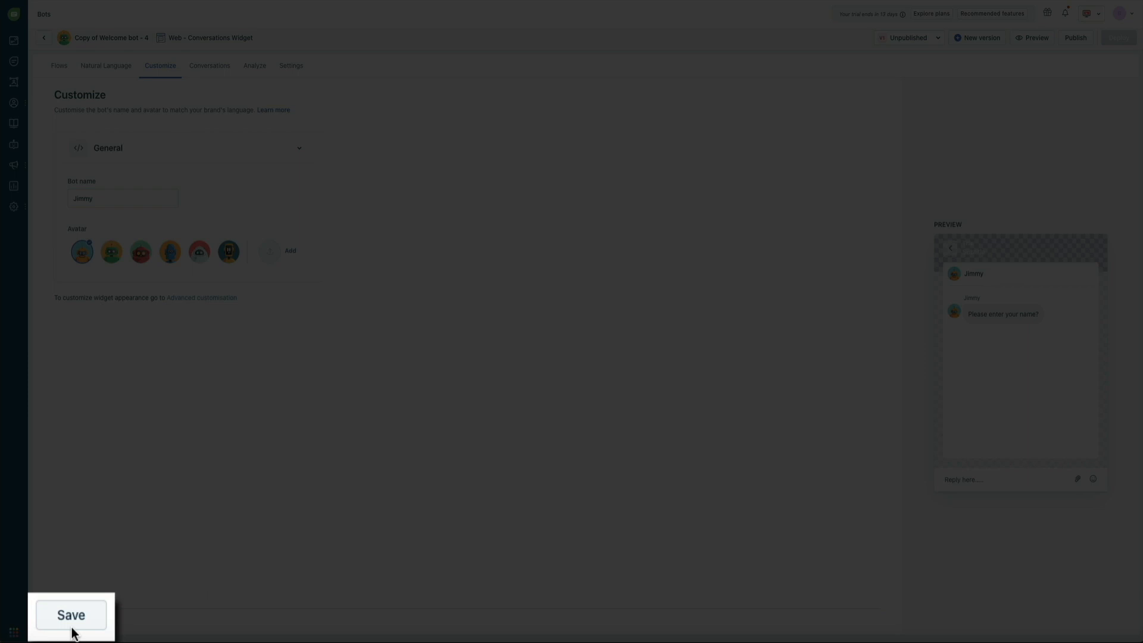
{"action": "left_click", "coordinate": [72, 628]}
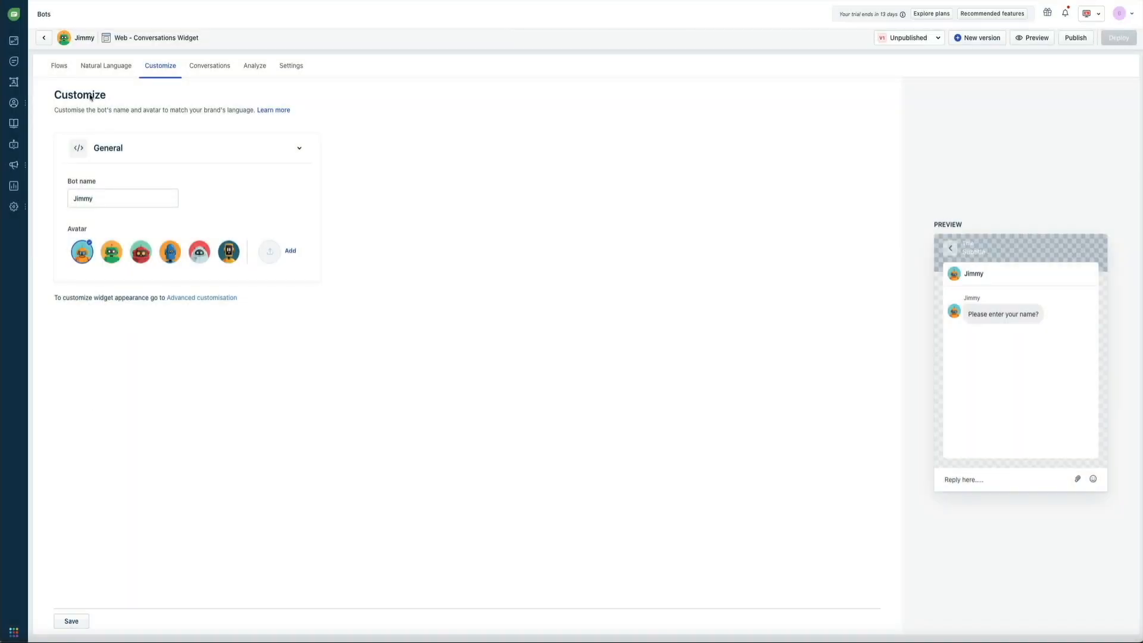
{"action": "left_click", "coordinate": [59, 67]}
{"action": "left_click", "coordinate": [1013, 42]}
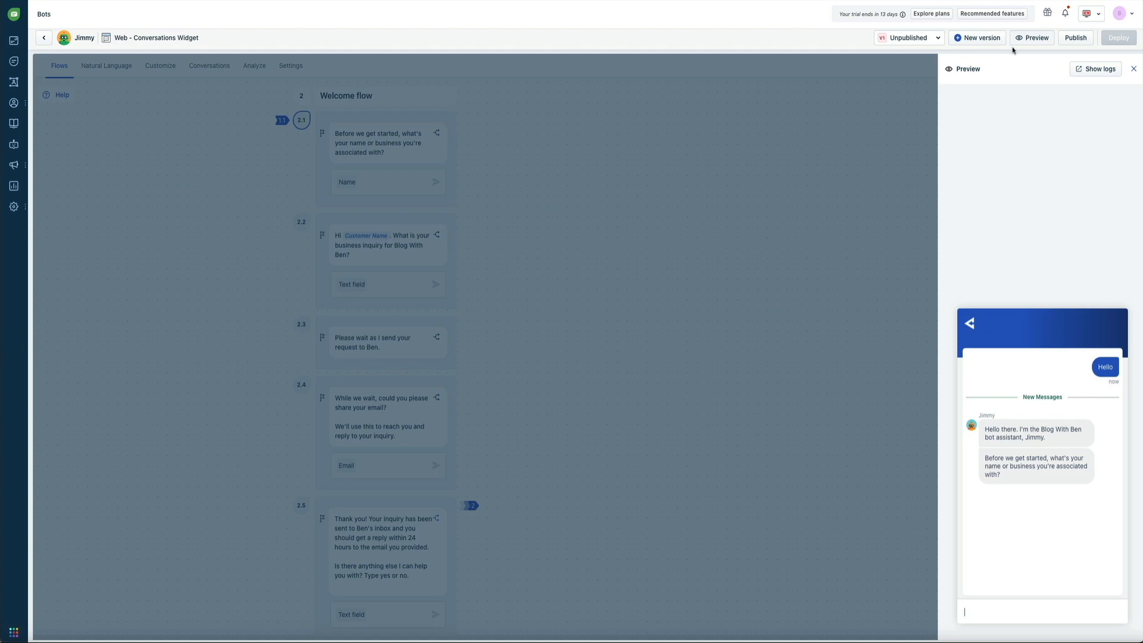
{"action": "left_click", "coordinate": [1134, 69]}
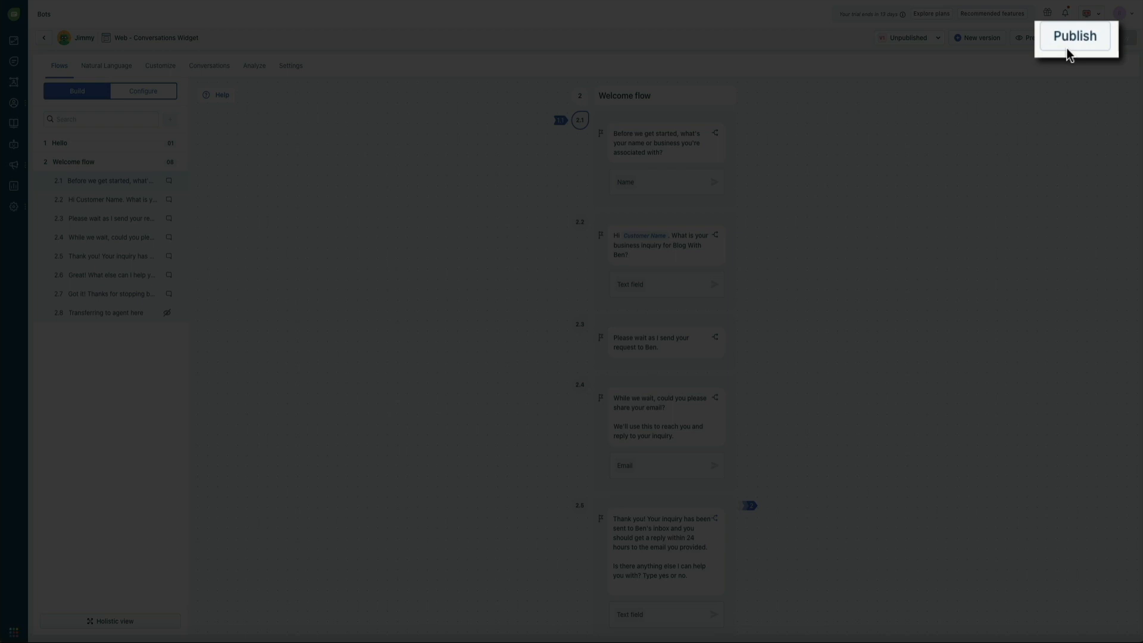
- Publish the current Jimmy bot version, confirming in the Publish Bot dialog
{"action": "left_click", "coordinate": [1069, 44]}
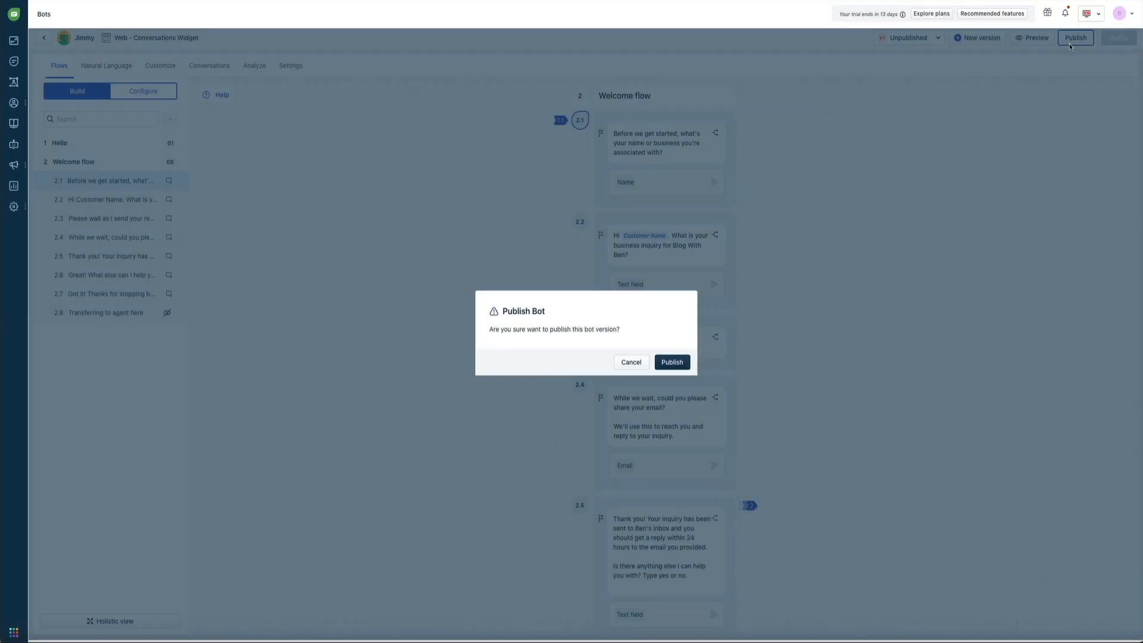
{"action": "left_click", "coordinate": [671, 366]}
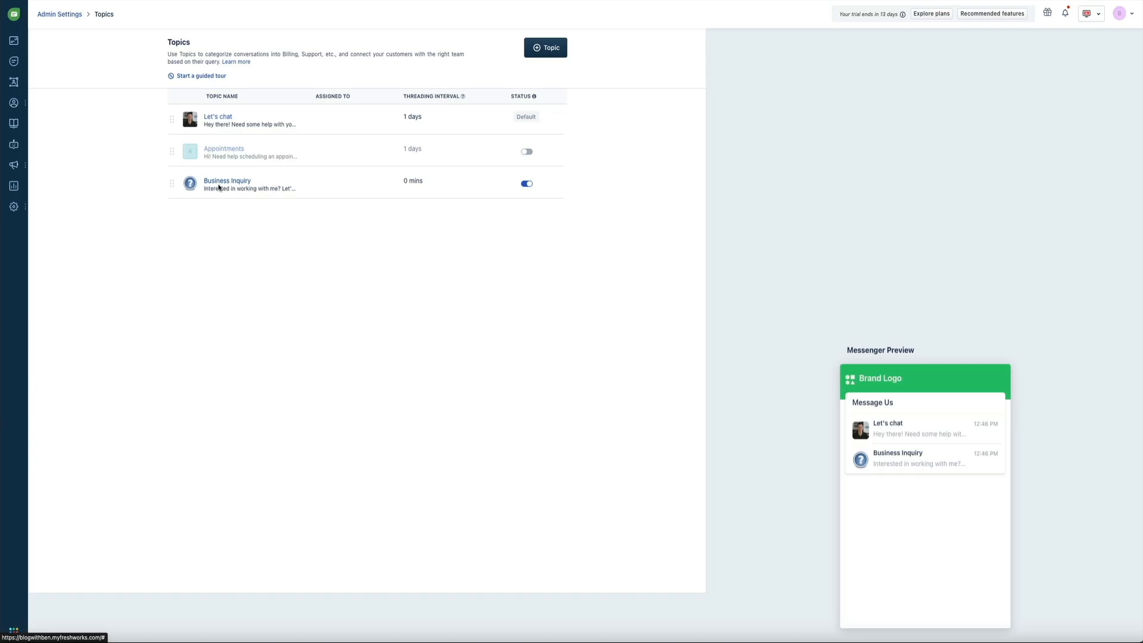
- Set the Business Inquiry topic to trigger the Jimmy bot during Both hours, and publish it
{"action": "left_click", "coordinate": [219, 188]}
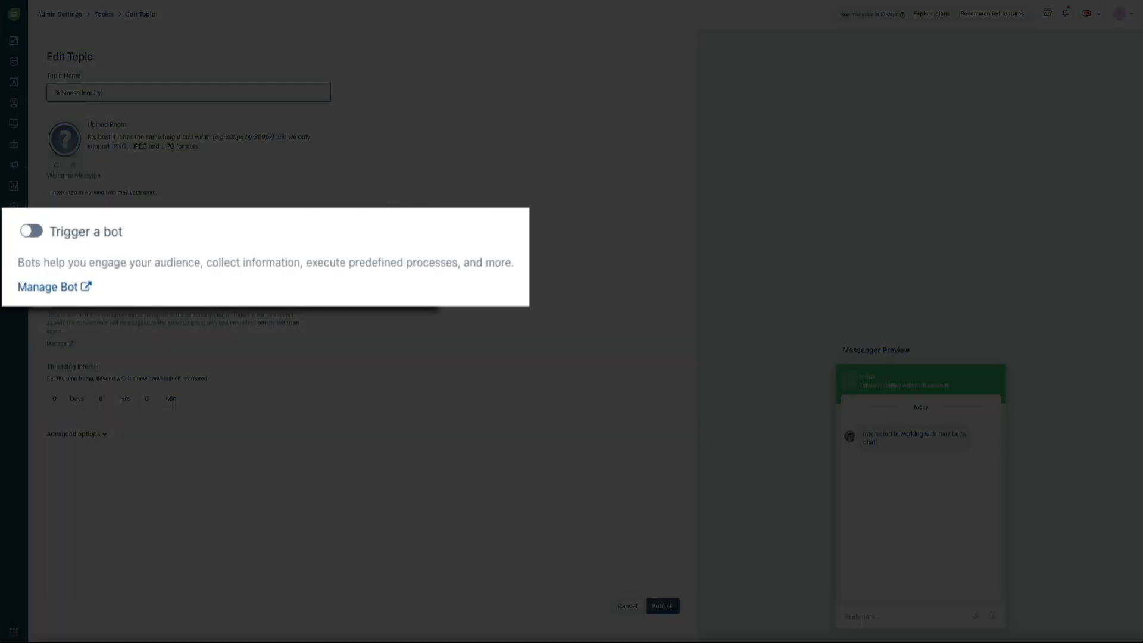
{"action": "left_click", "coordinate": [31, 231]}
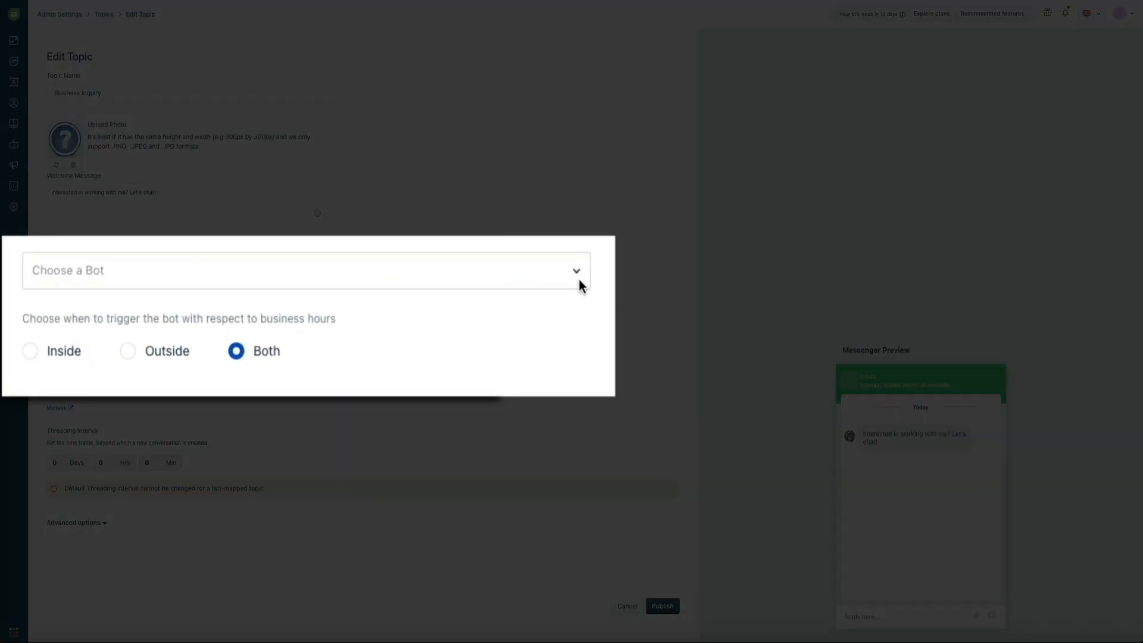
{"action": "left_click", "coordinate": [579, 280]}
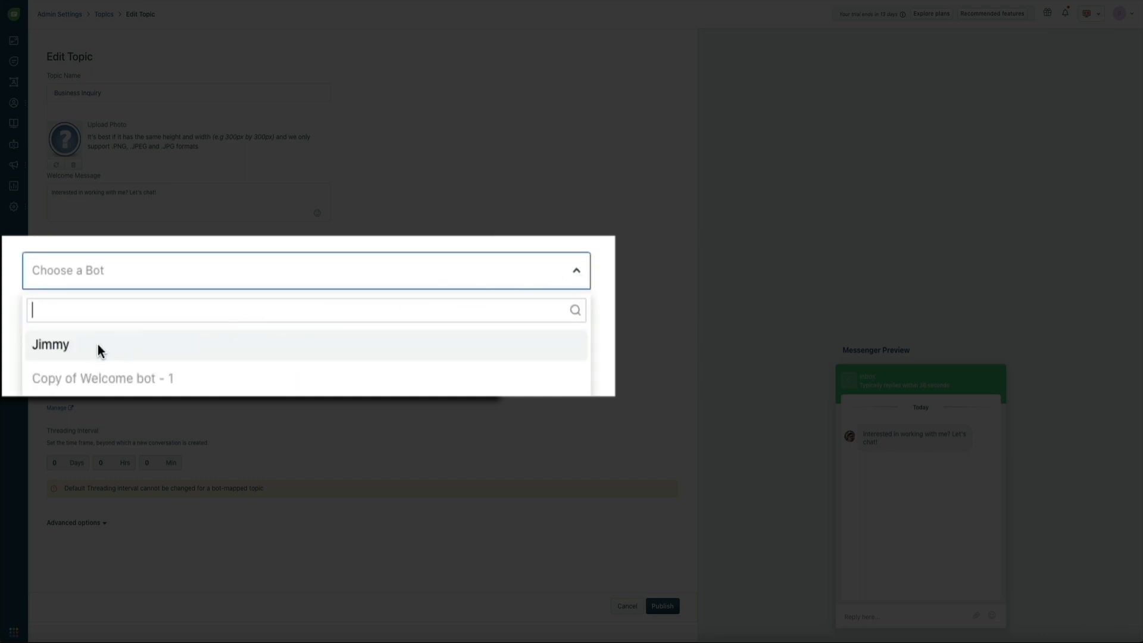
{"action": "left_click", "coordinate": [71, 349]}
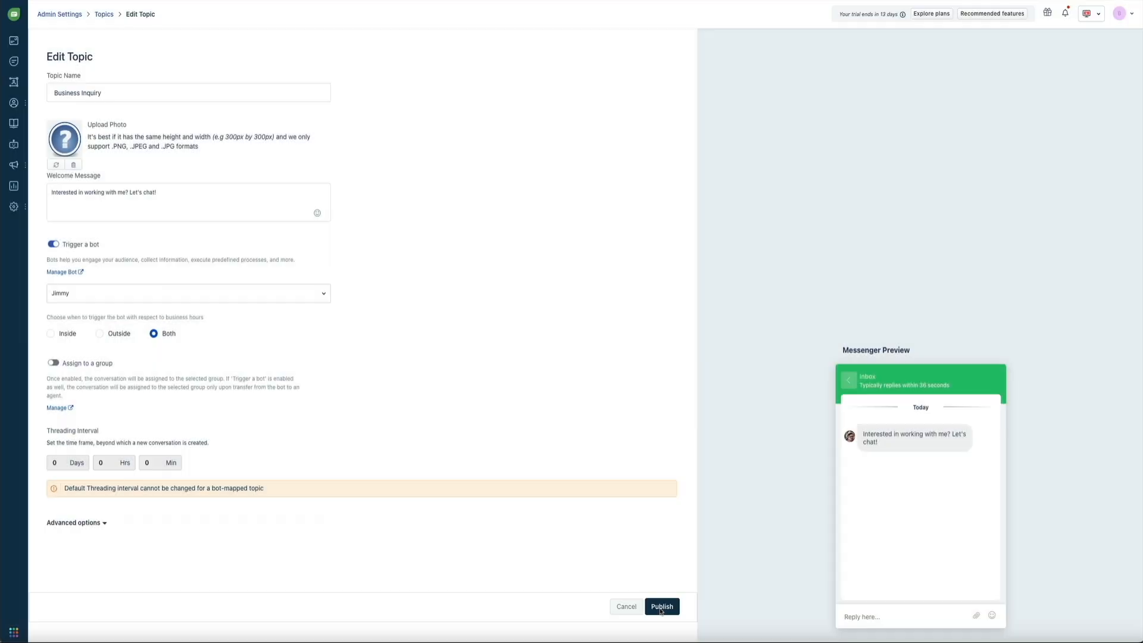
{"action": "left_click", "coordinate": [660, 613]}
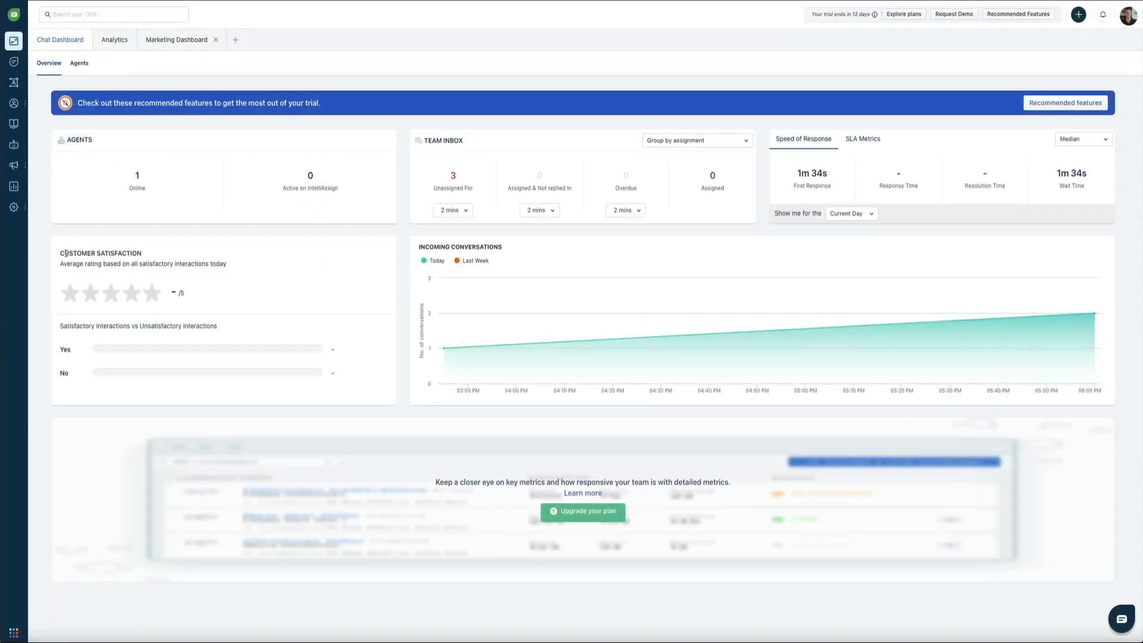
- Go to Admin Settings > Web Chat and show the default Web Widget's Embed Code
{"action": "mouse_move", "coordinate": [17, 210]}
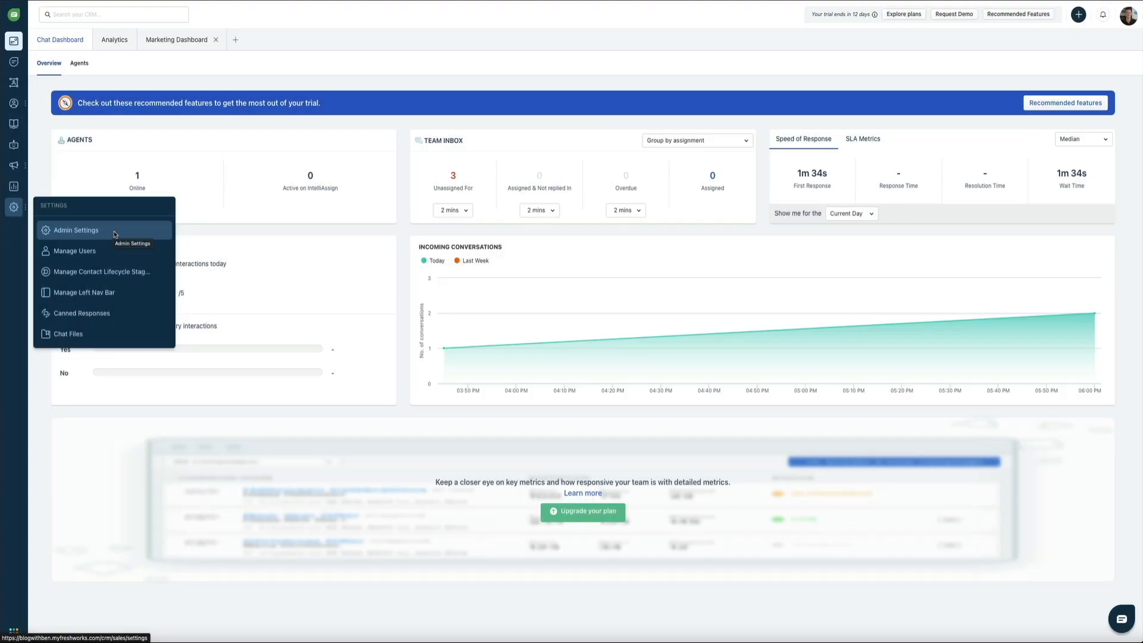
{"action": "left_click", "coordinate": [115, 234]}
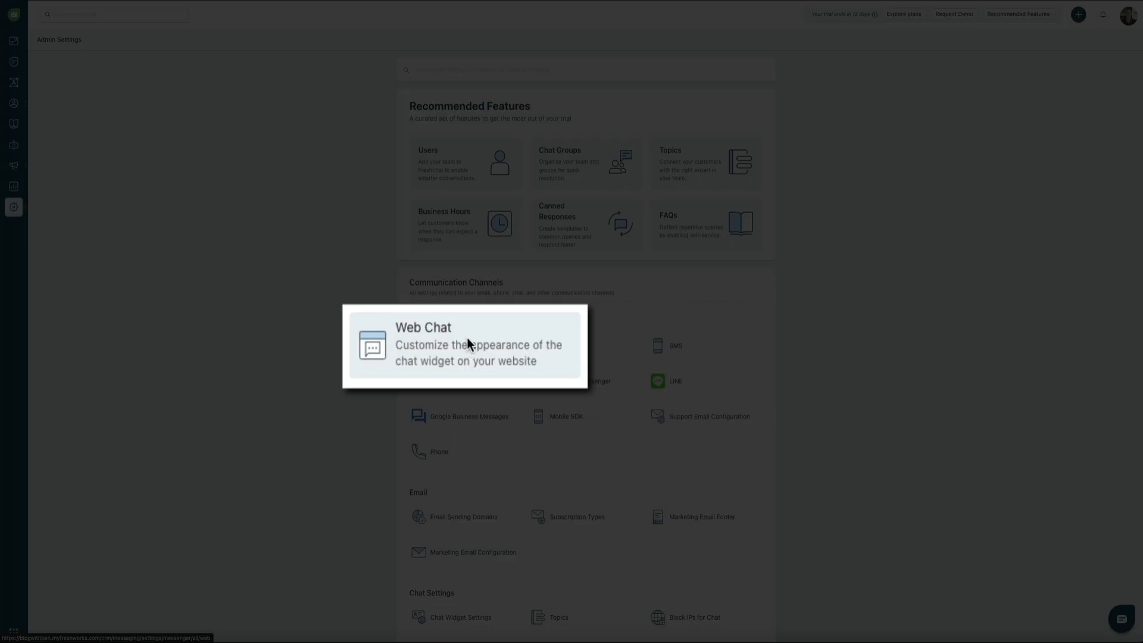
{"action": "left_click", "coordinate": [467, 343]}
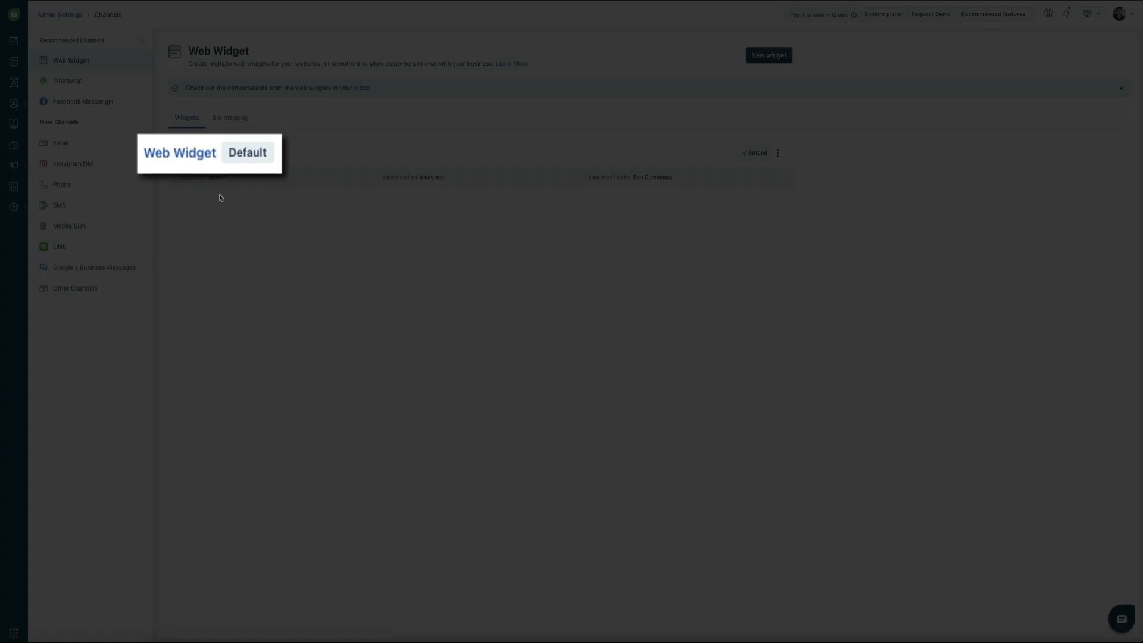
{"action": "left_click", "coordinate": [181, 153]}
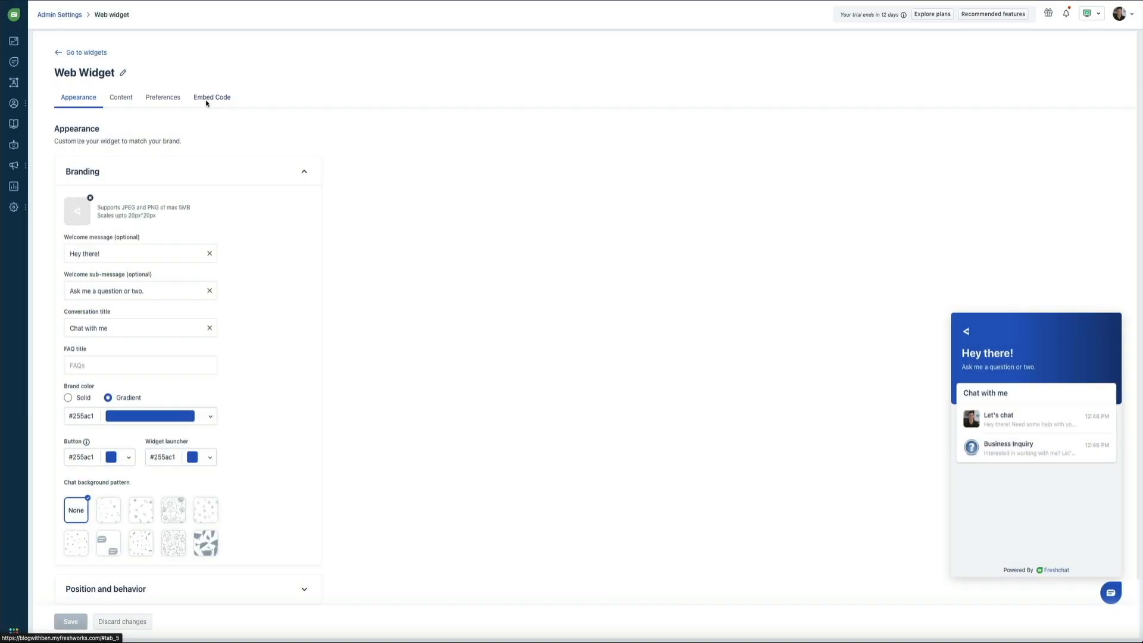
{"action": "left_click", "coordinate": [201, 101]}
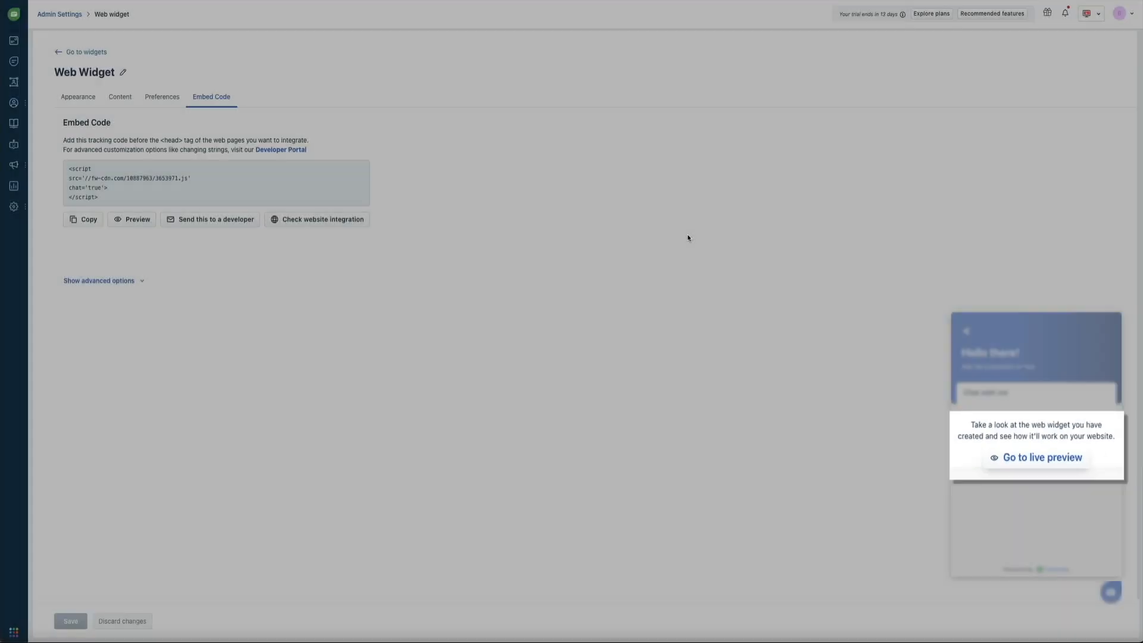
- In the widget's live preview, start Let's chat and send 'How do I install WordPress?'
{"action": "left_click", "coordinate": [1025, 459]}
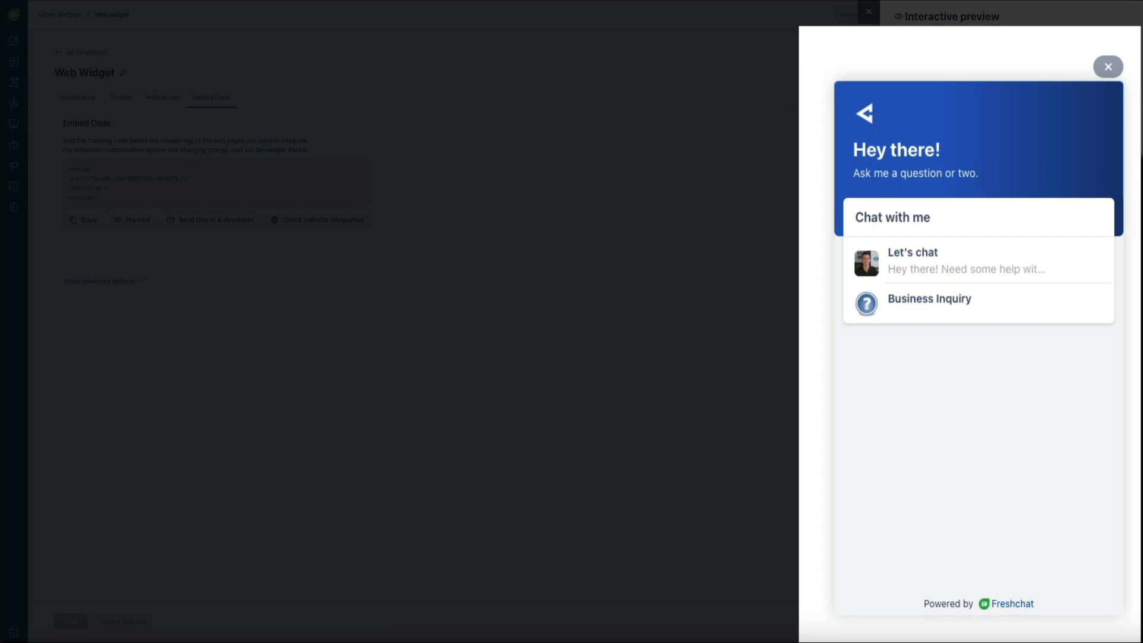
{"action": "left_click", "coordinate": [1008, 261]}
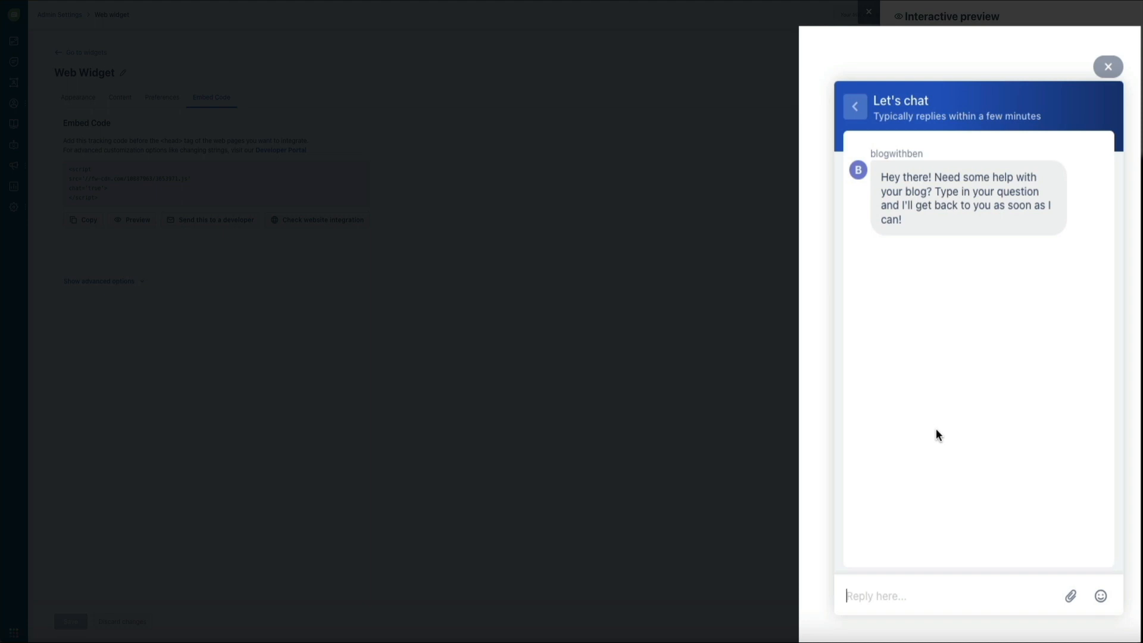
{"action": "type", "text": "How do I install WordPress?"}
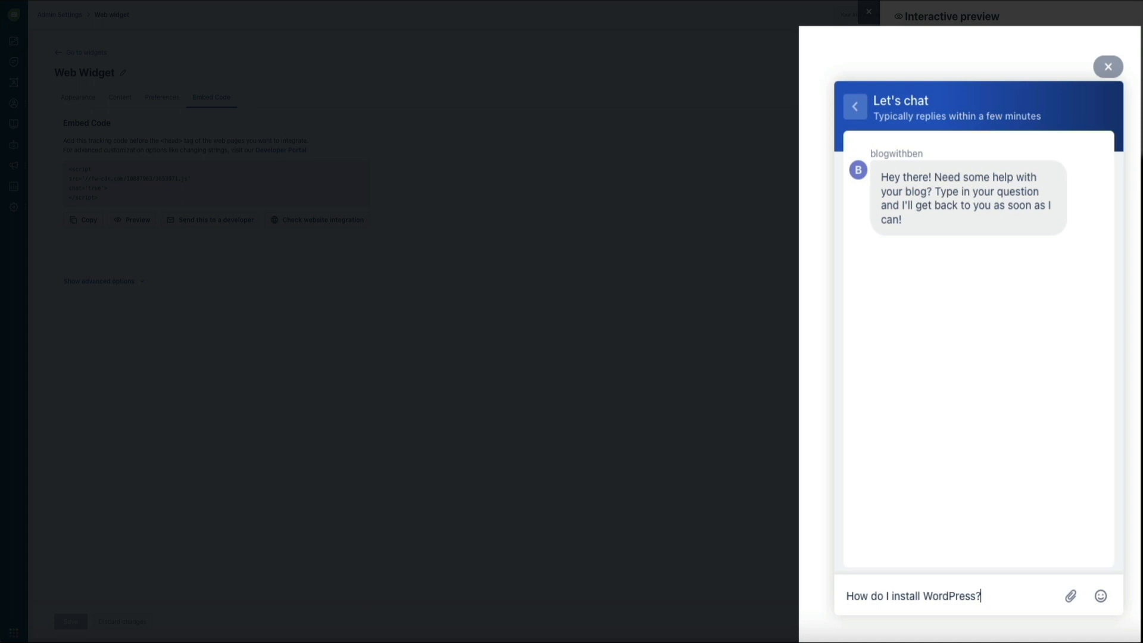
{"action": "key", "text": "Return"}
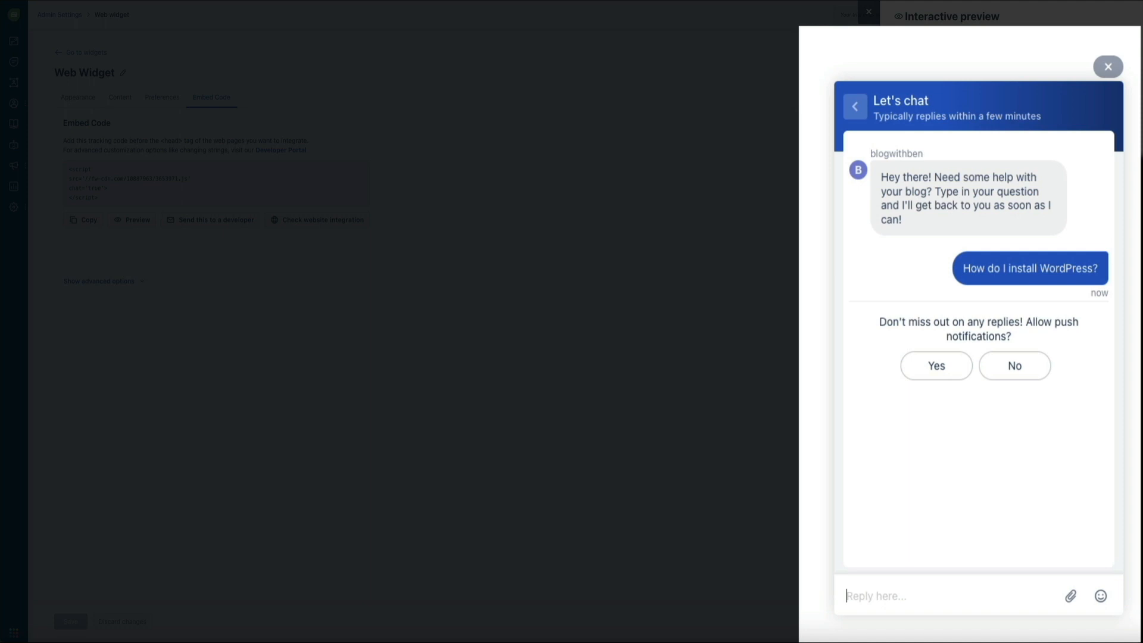
- Decline push notifications in the preview, then show dashboard notifications with the new WordPress chat
{"action": "left_click", "coordinate": [1023, 377]}
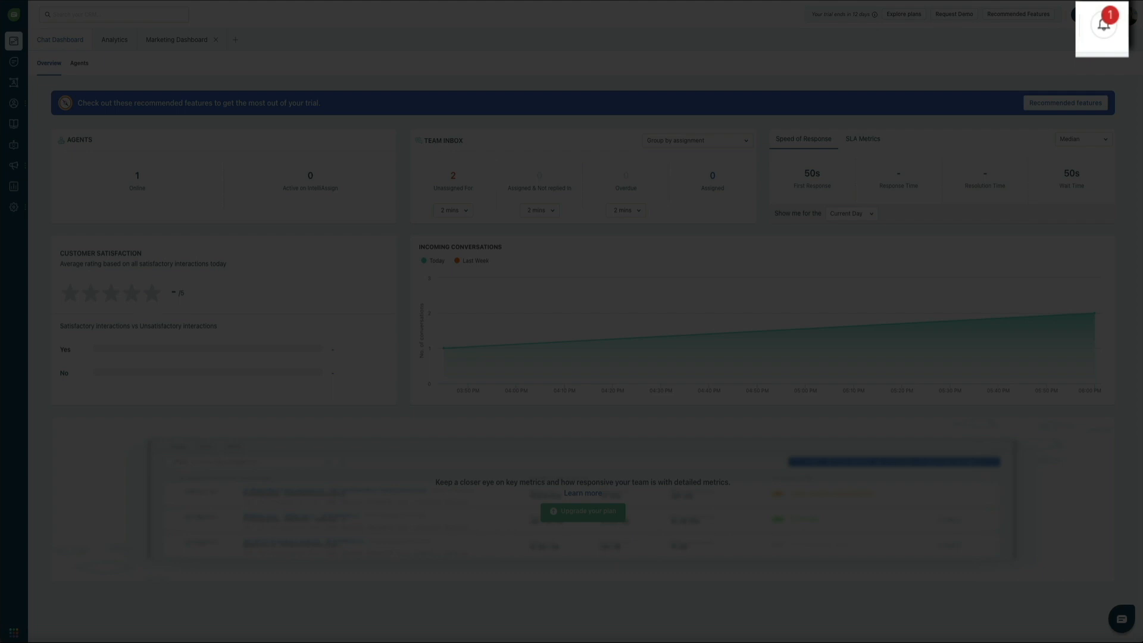
{"action": "left_click", "coordinate": [1105, 35]}
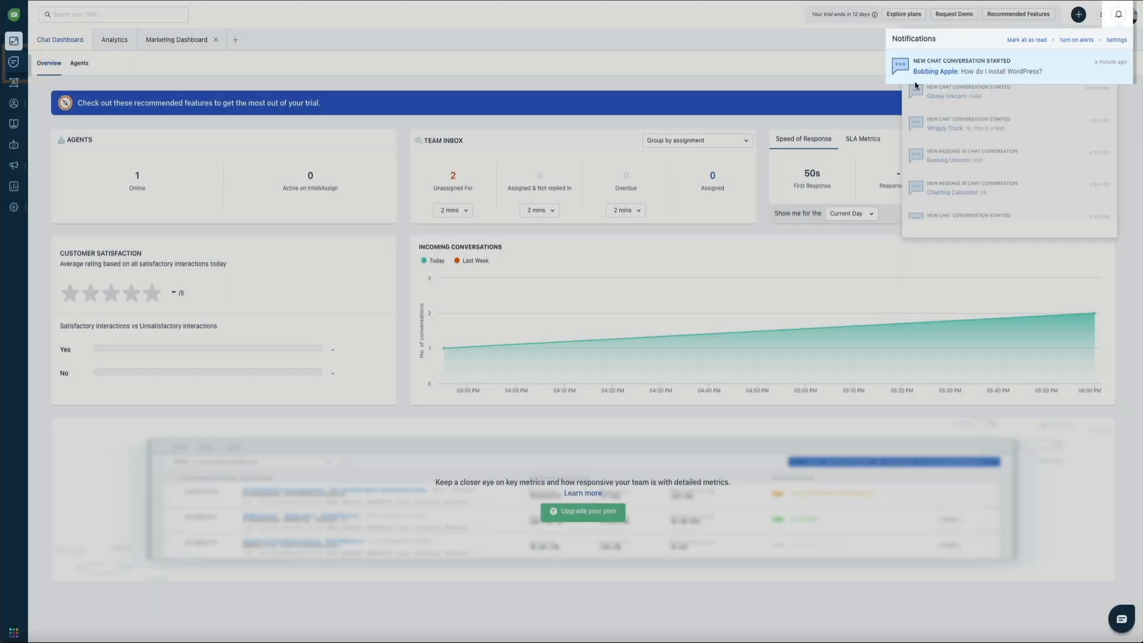
- Open the visitor's 'How do I install WordPress?' conversation in Team Inbox from its notification
{"action": "left_click", "coordinate": [929, 76]}
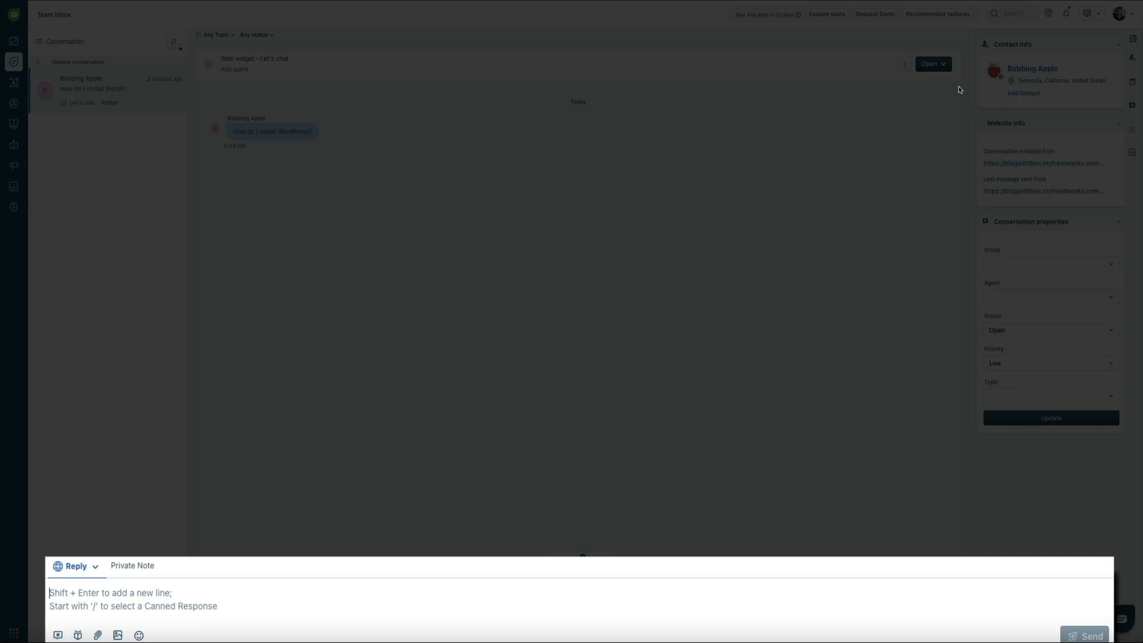
- Send the visitor a reply offering a step-by-step WordPress install video, then close the widget preview
{"action": "type", "text": "I hae"}
{"action": "type", "text": "e a "}
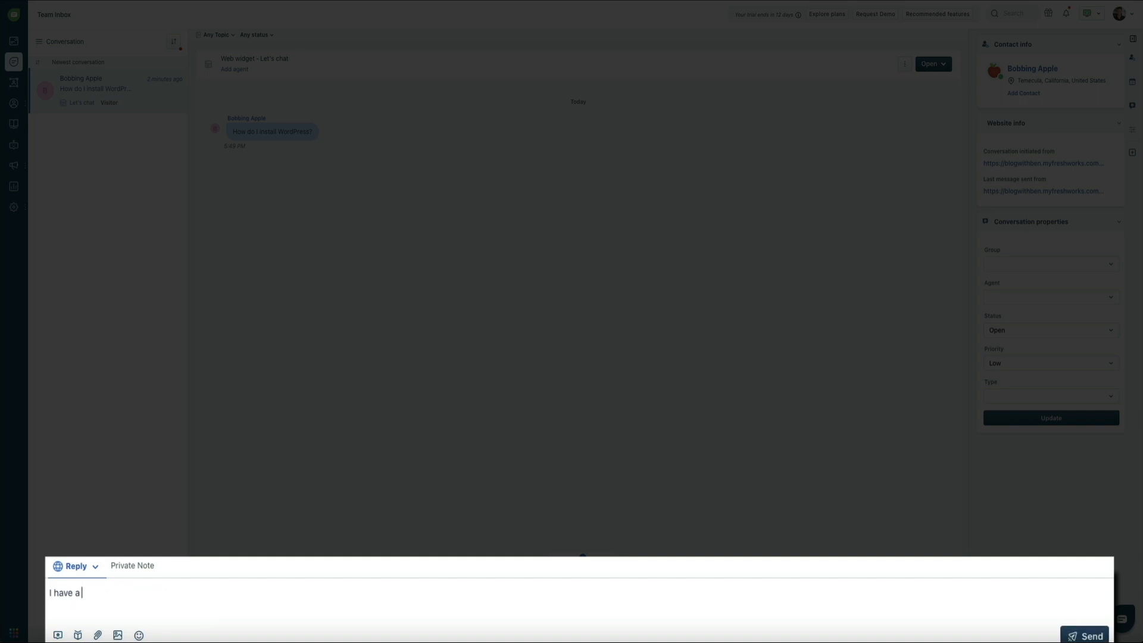
{"action": "type", "text": "step-by-step video that walks yout"}
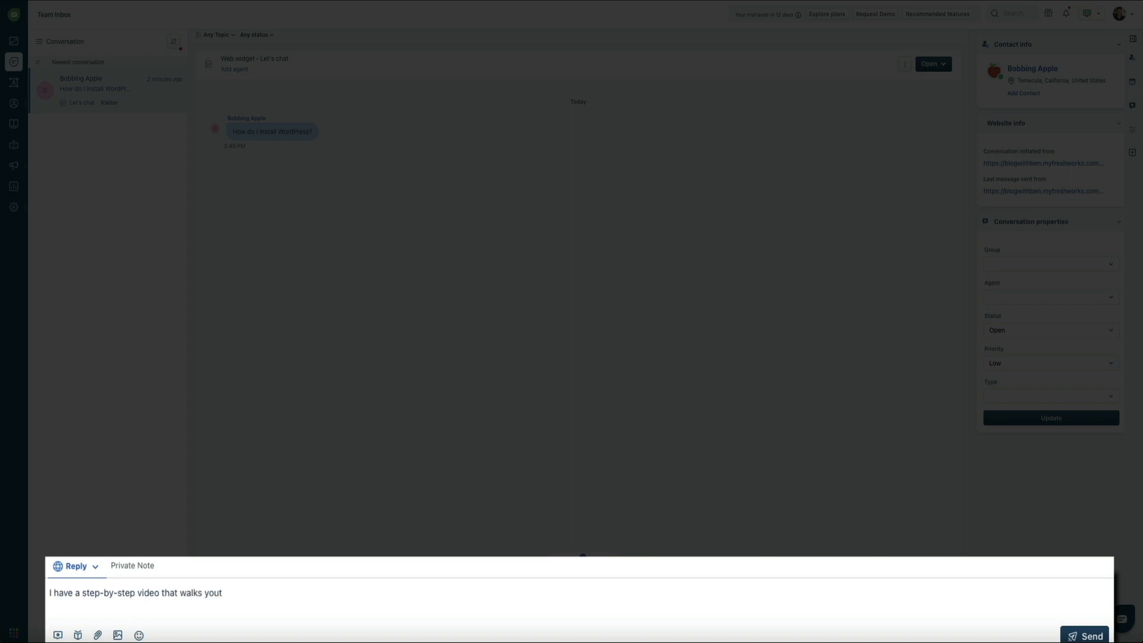
{"action": "key", "text": "BackSpace"}
{"action": "type", "text": "through the process, would you"}
{"action": "key", "text": "Tab"}
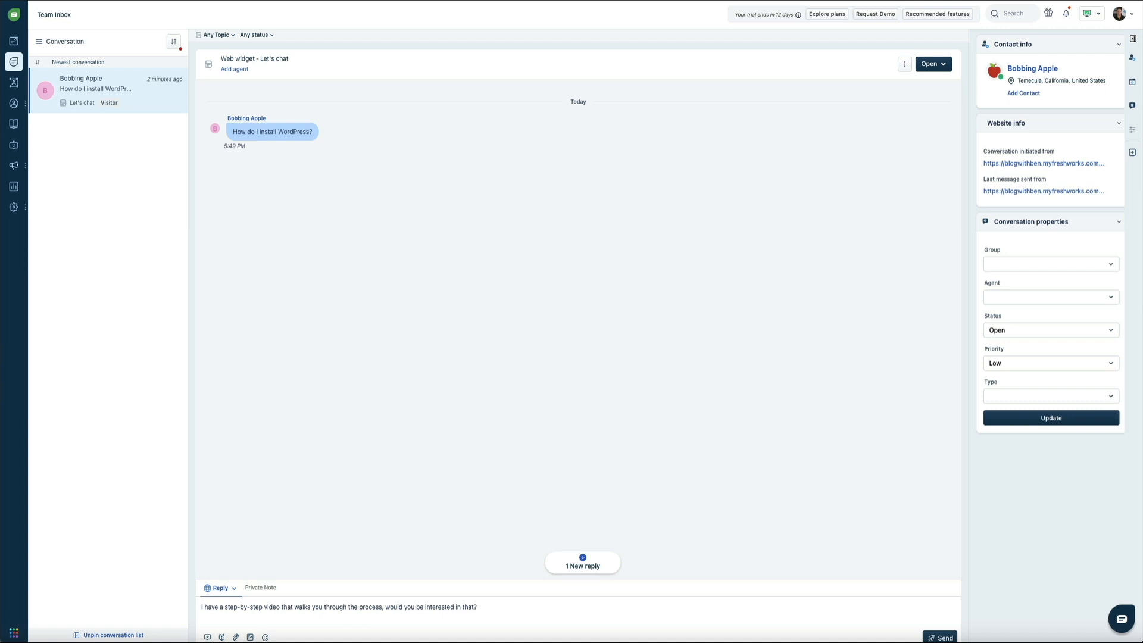
{"action": "key", "text": "Return"}
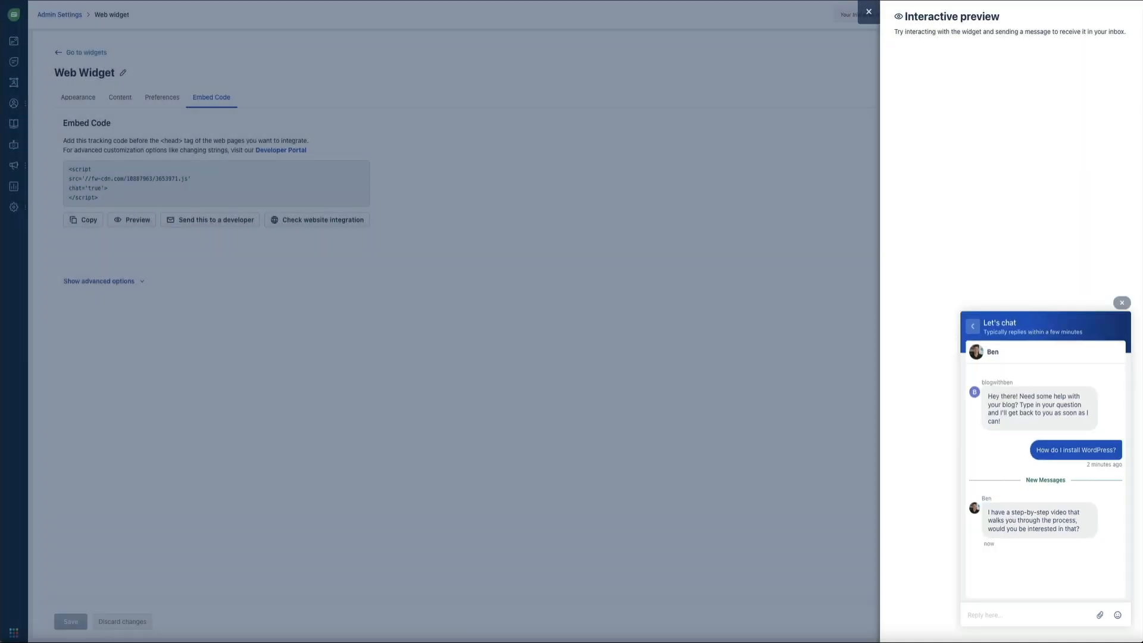
{"action": "left_click", "coordinate": [868, 13]}
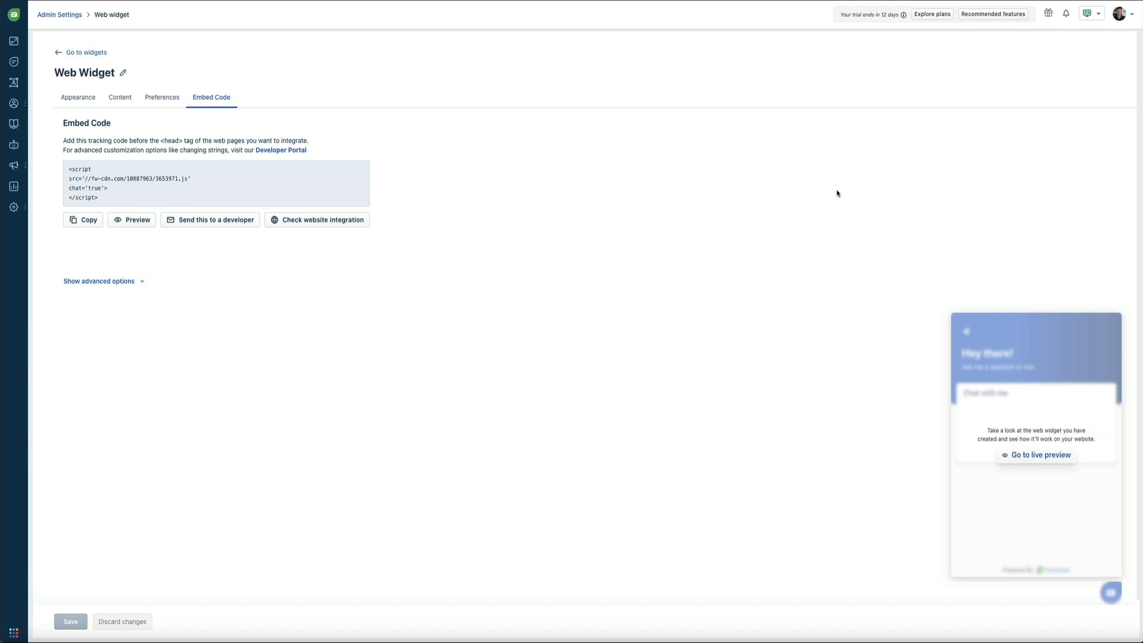
{"action": "left_click", "coordinate": [1130, 21]}
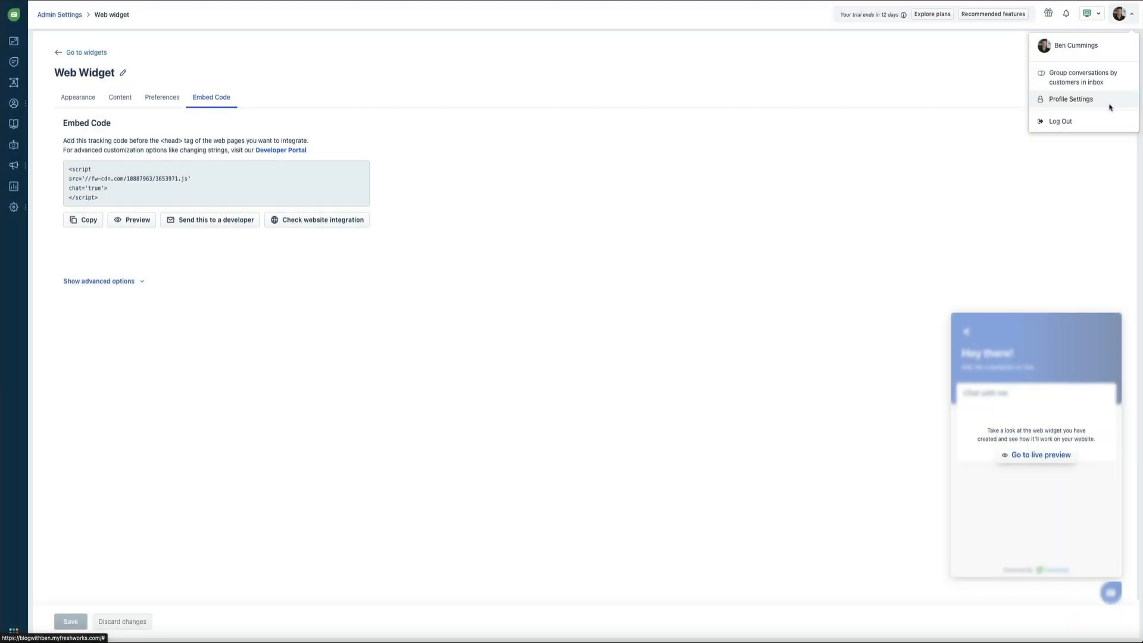
- On the Profile Settings page, begin a profile photo change but close the upload dialog unchanged
{"action": "left_click", "coordinate": [1110, 107]}
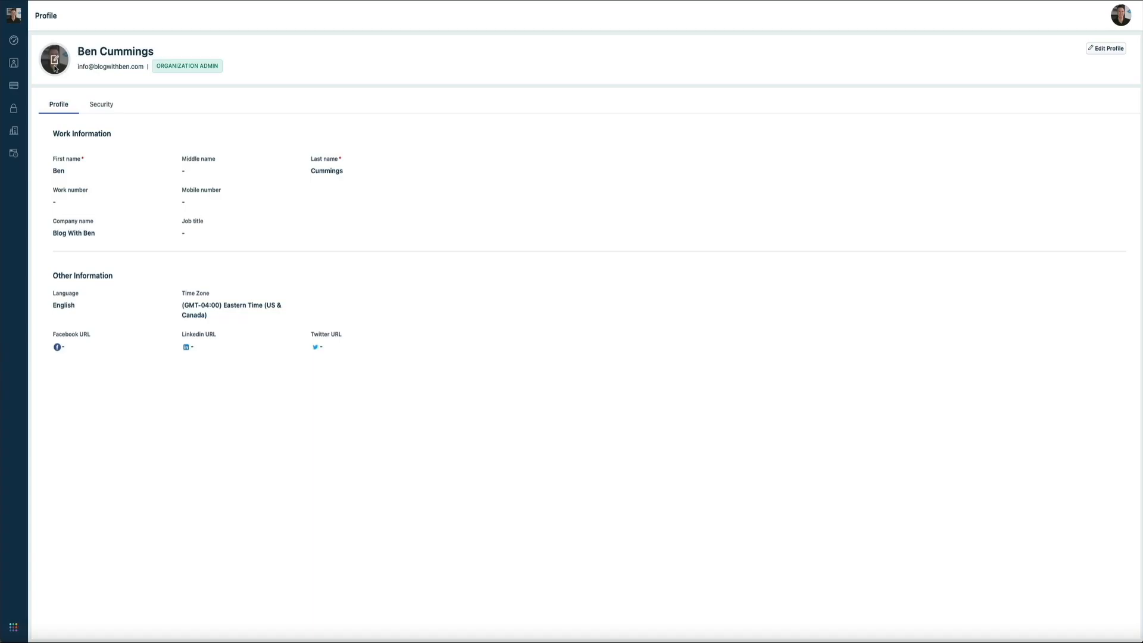
{"action": "left_click", "coordinate": [54, 70]}
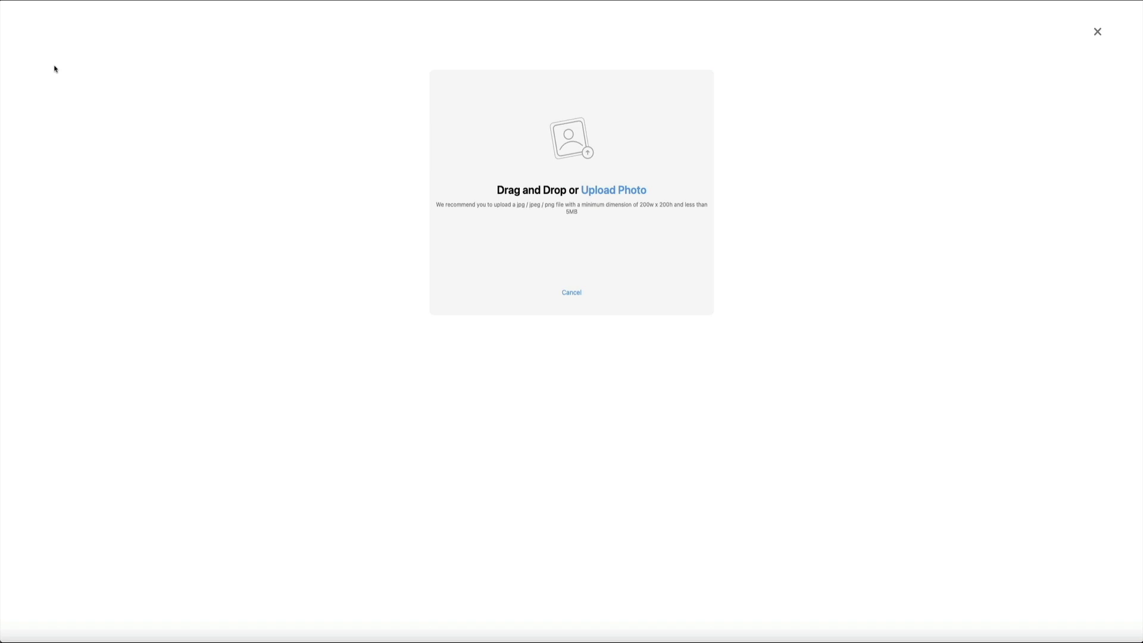
{"action": "left_click", "coordinate": [1097, 32]}
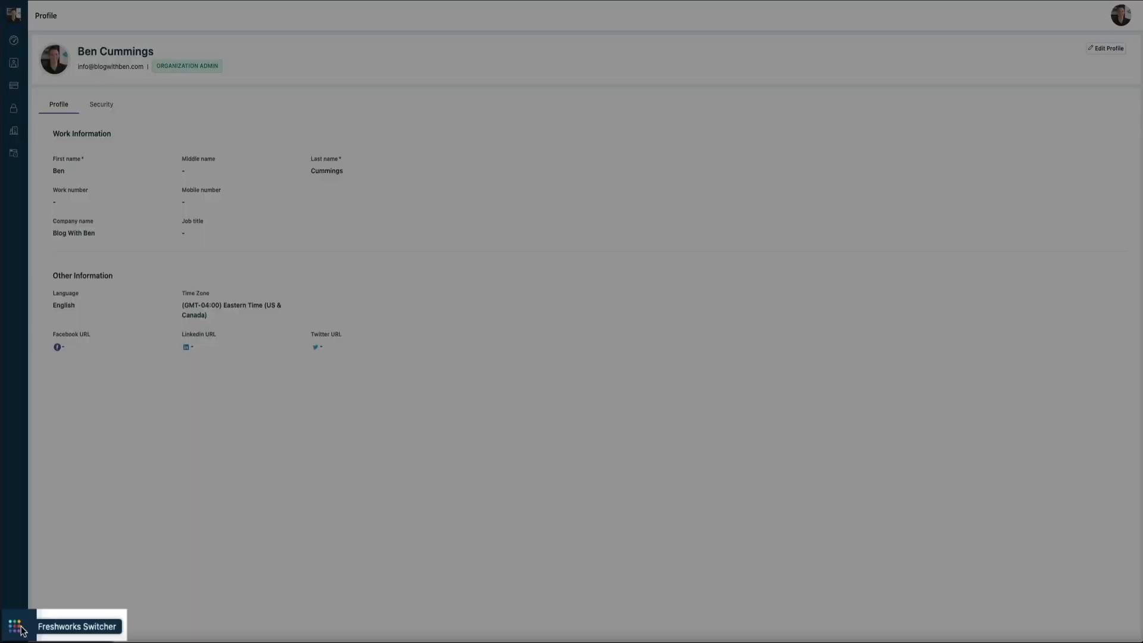
- Return to the Freshchat account's Chat Dashboard through the Freshworks Switcher's My Accounts list
{"action": "left_click", "coordinate": [24, 622]}
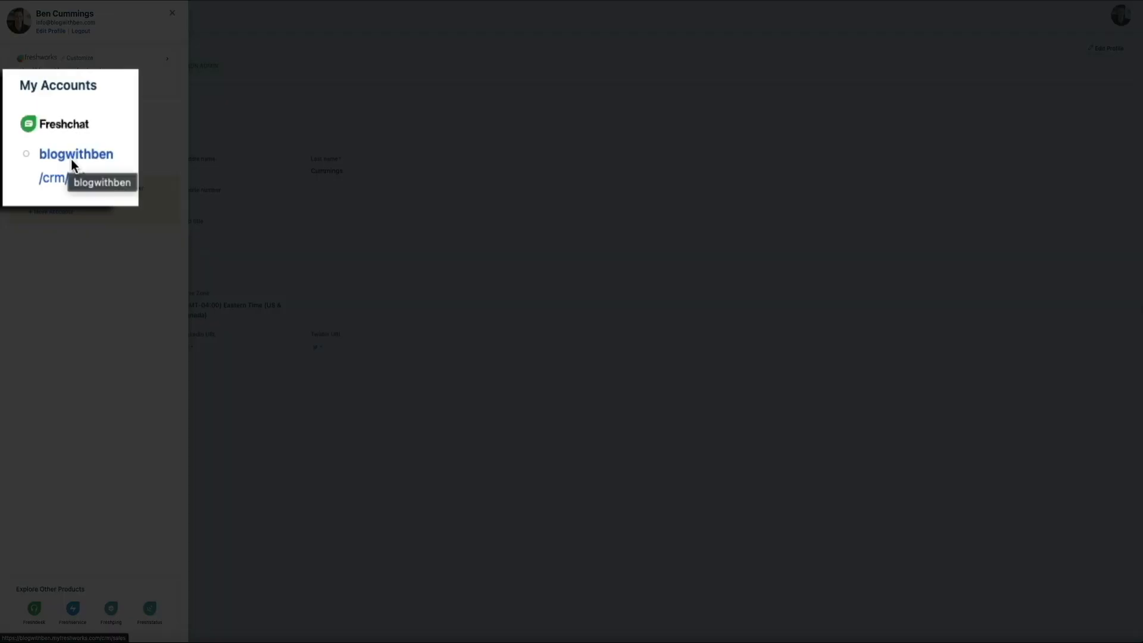
{"action": "left_click", "coordinate": [50, 100]}
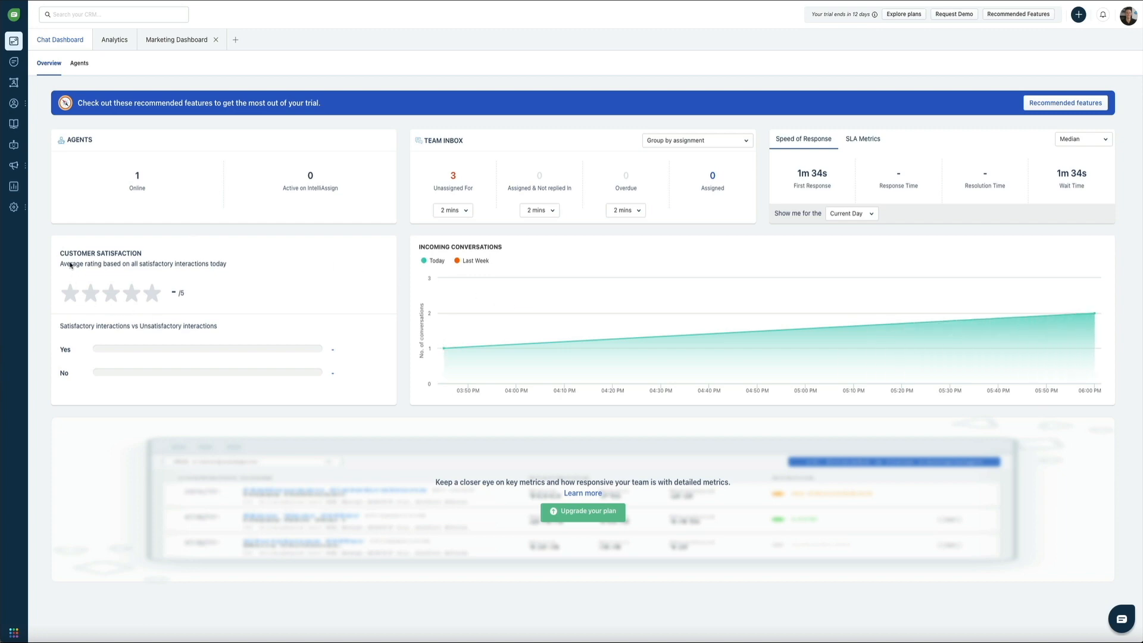
{"action": "mouse_move", "coordinate": [17, 210]}
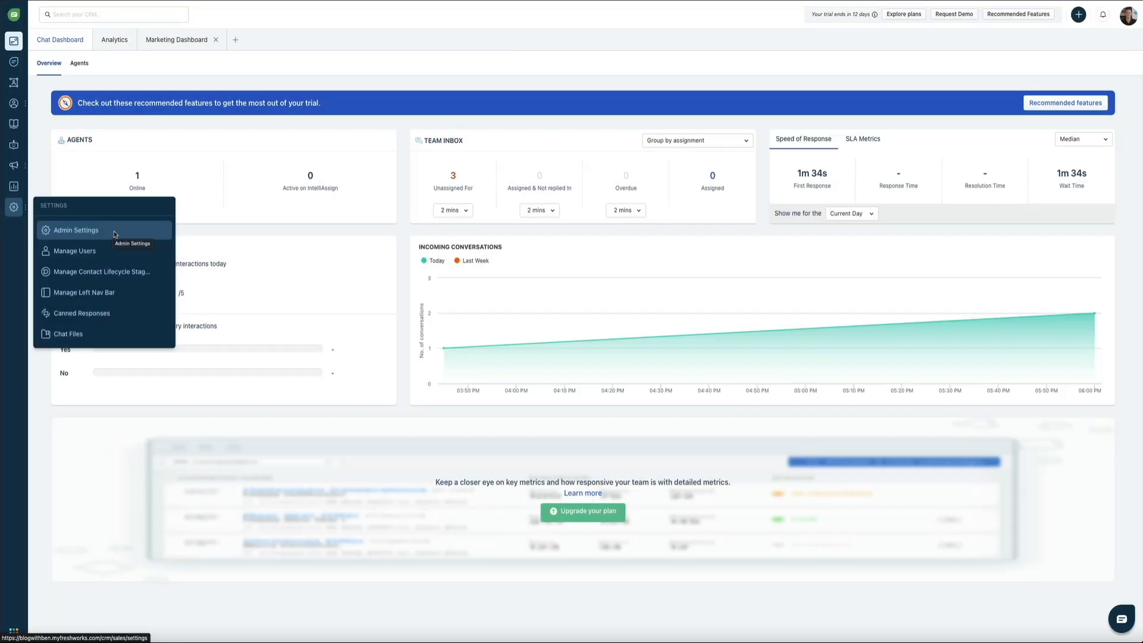
- Open the default Web Widget's live preview from its Embed Code tab, start Let's chat, then close it
{"action": "left_click", "coordinate": [115, 234]}
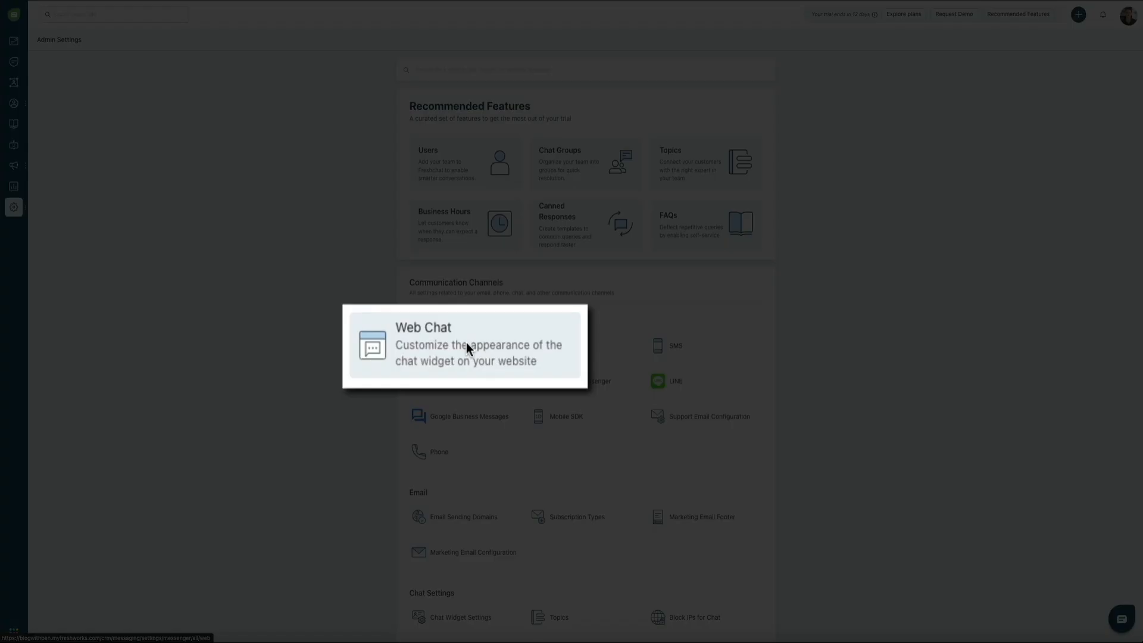
{"action": "left_click", "coordinate": [466, 338]}
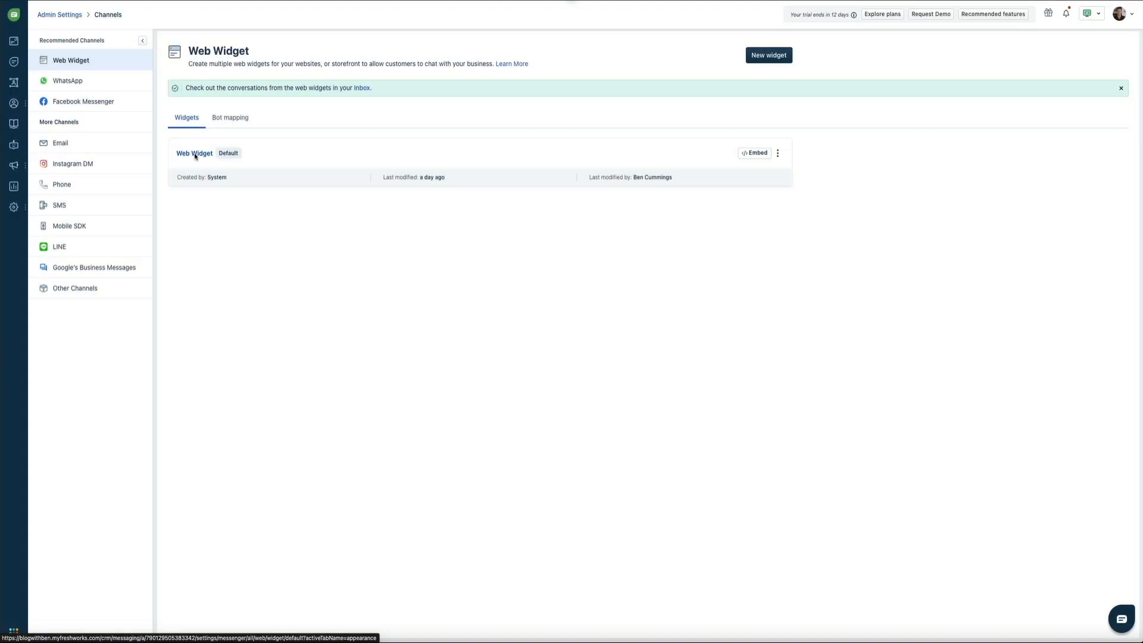
{"action": "left_click", "coordinate": [196, 154]}
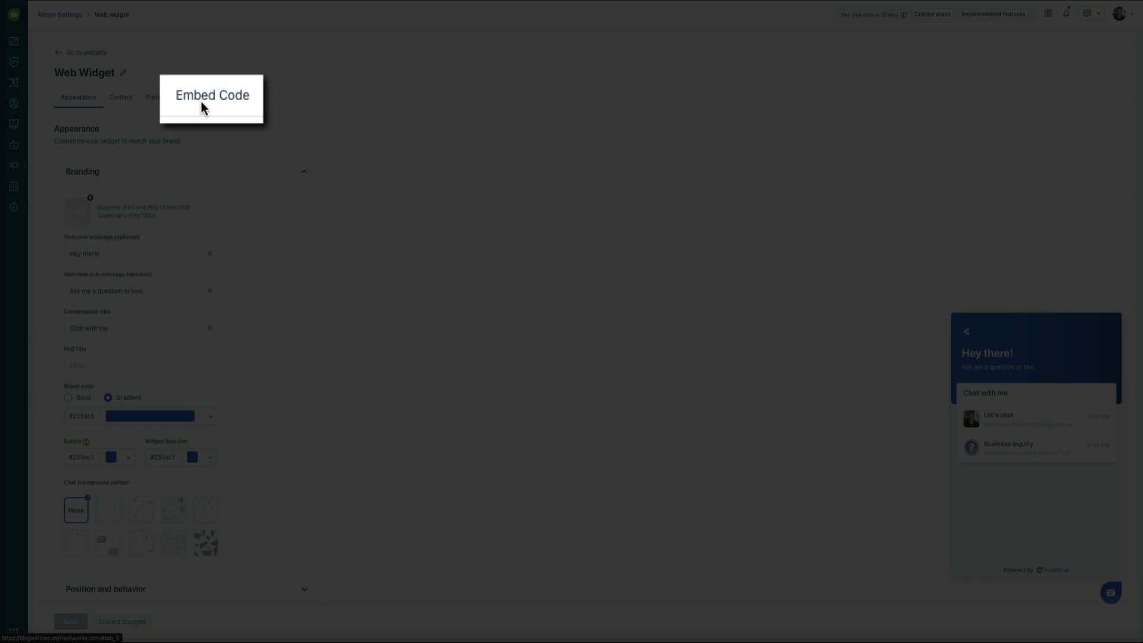
{"action": "left_click", "coordinate": [206, 103]}
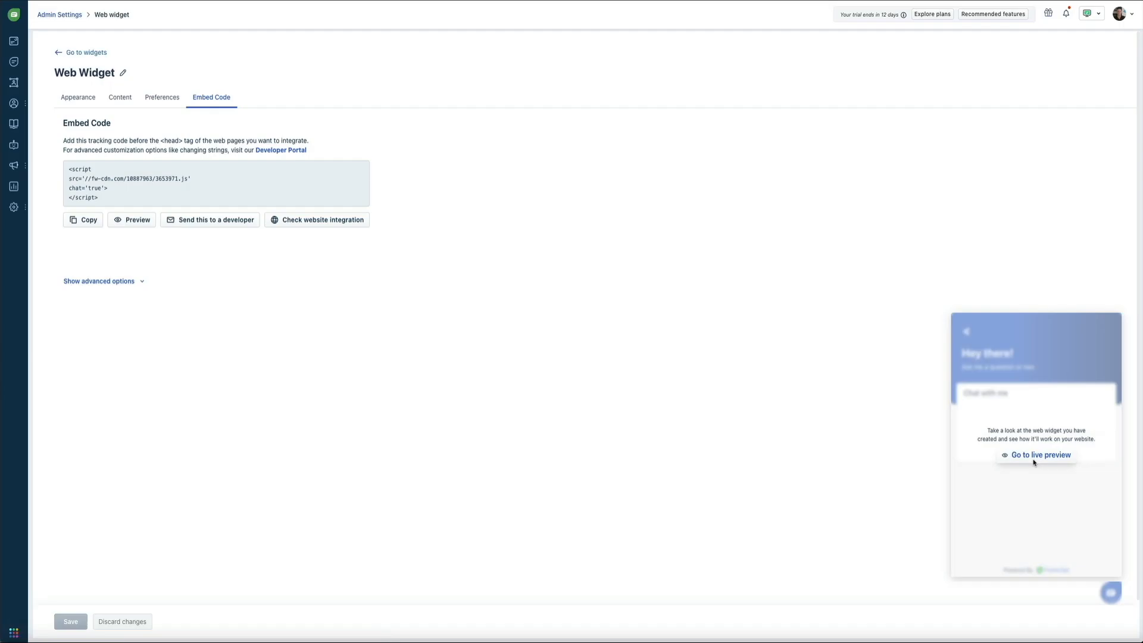
{"action": "left_click", "coordinate": [1034, 464]}
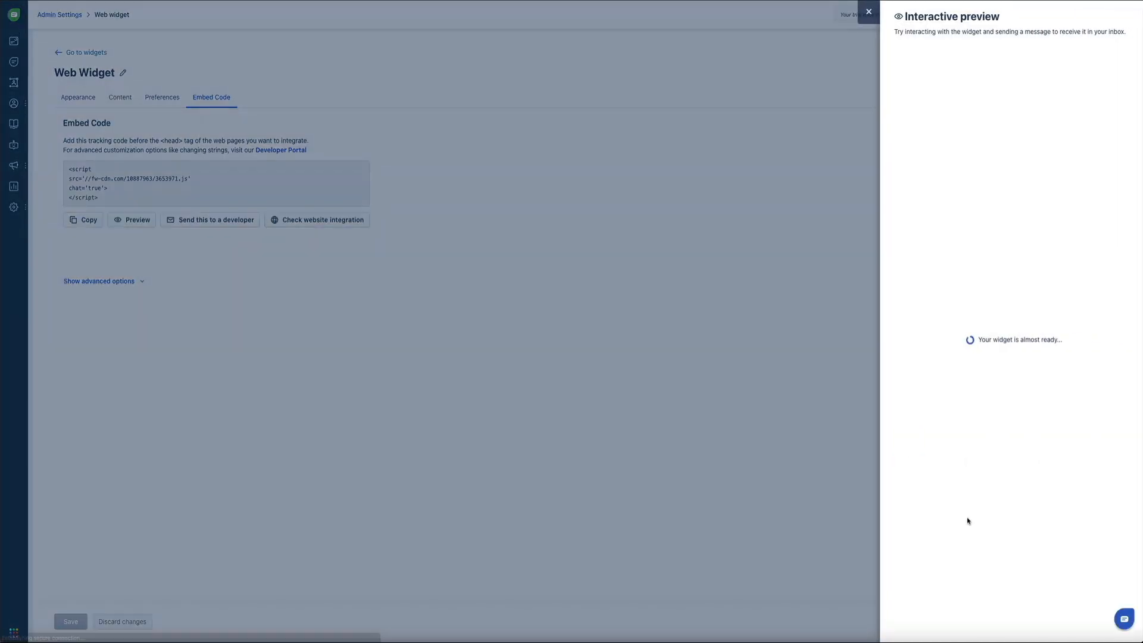
{"action": "left_click", "coordinate": [1063, 411]}
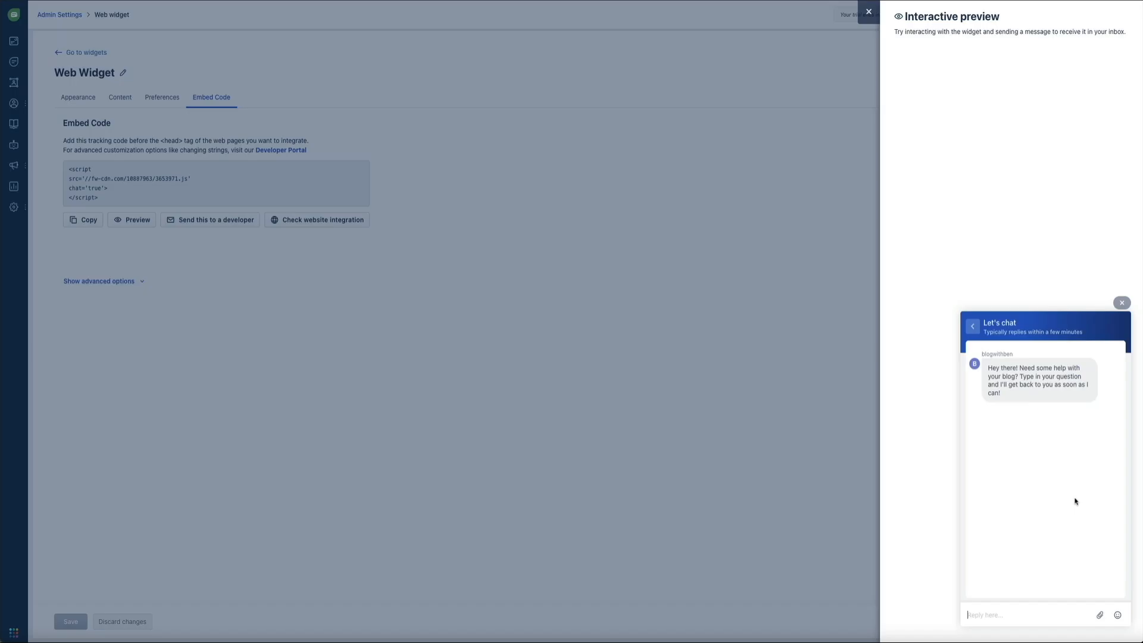
{"action": "left_click", "coordinate": [870, 12]}
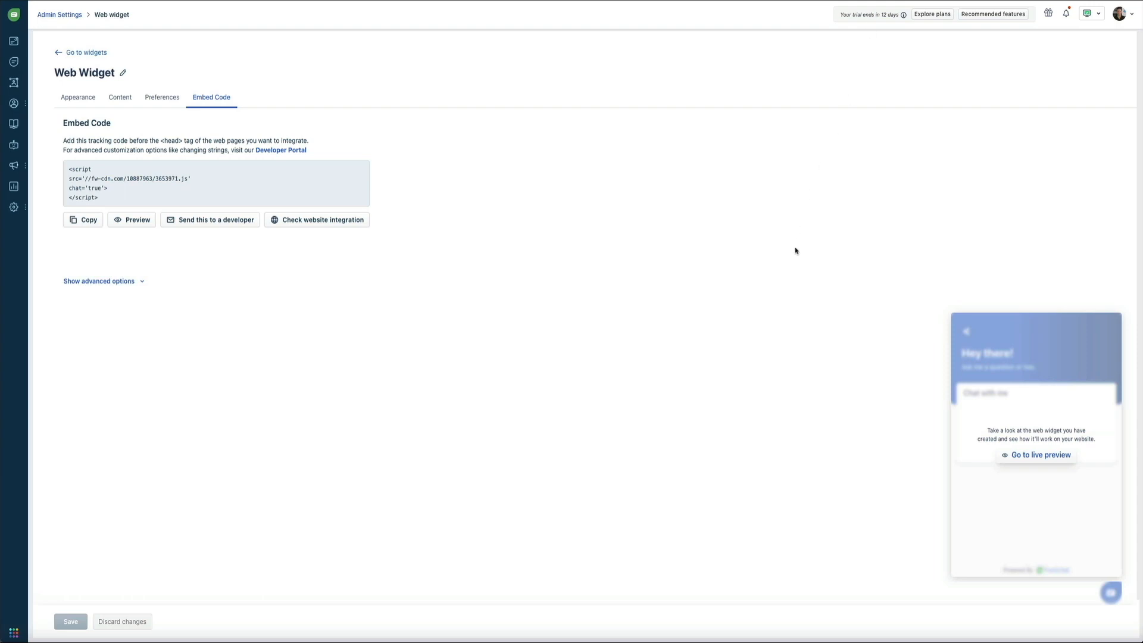
- Search the Admin Settings for 'chat widget'
{"action": "mouse_move", "coordinate": [21, 212]}
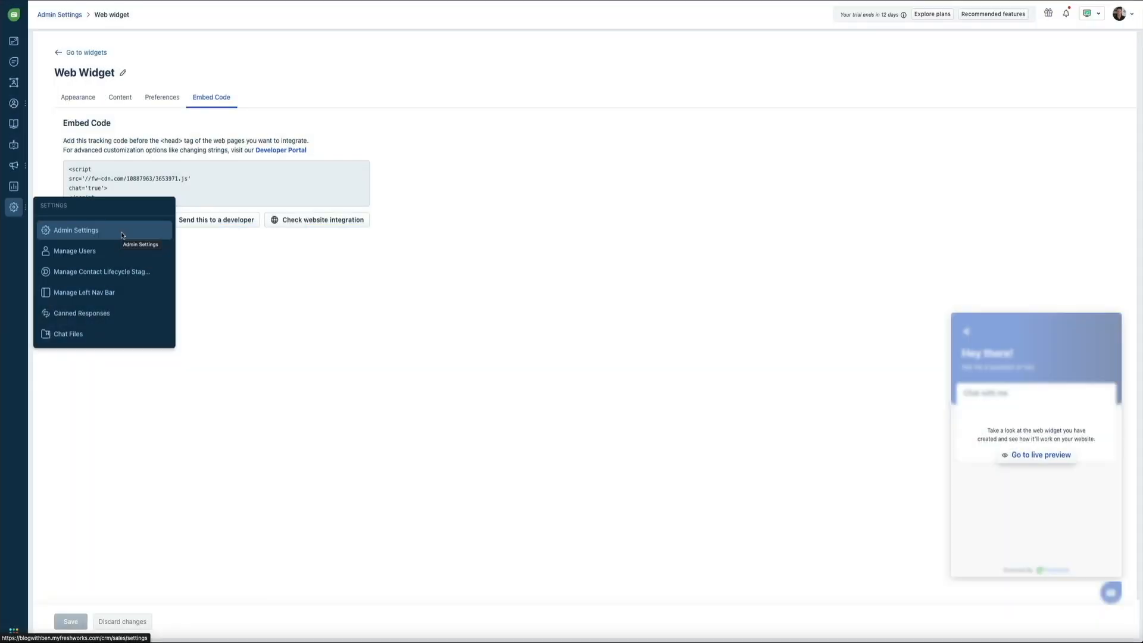
{"action": "left_click", "coordinate": [122, 236]}
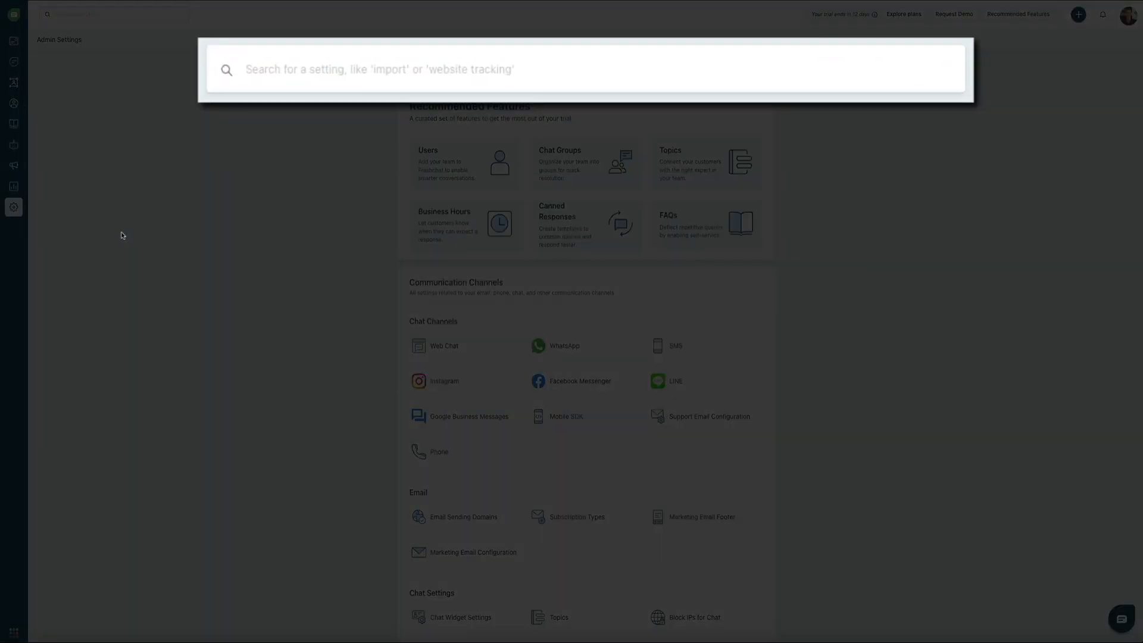
{"action": "left_click", "coordinate": [324, 75]}
{"action": "type", "text": "chat widget"}
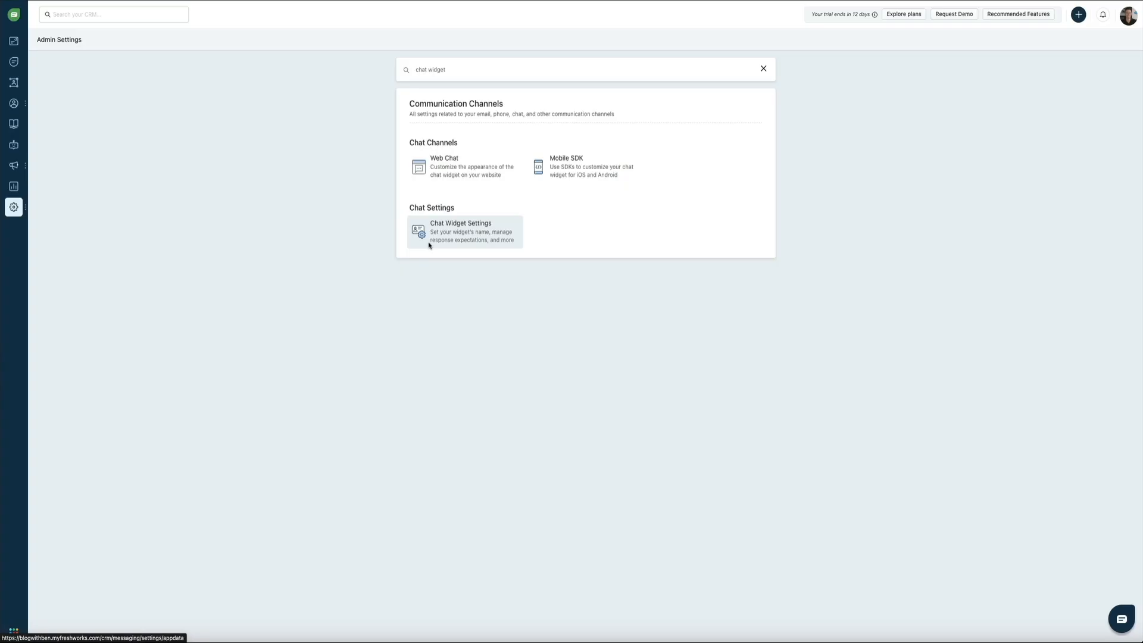
{"action": "left_click", "coordinate": [429, 243]}
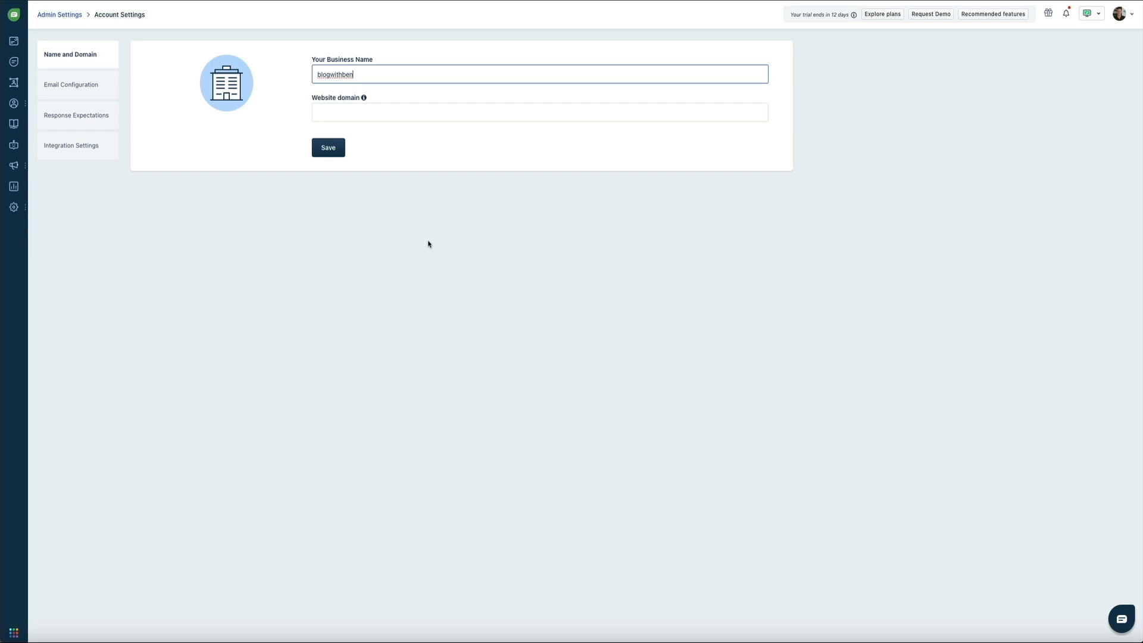
{"action": "left_click_drag", "start_coordinate": [365, 81], "coordinate": [300, 80]}
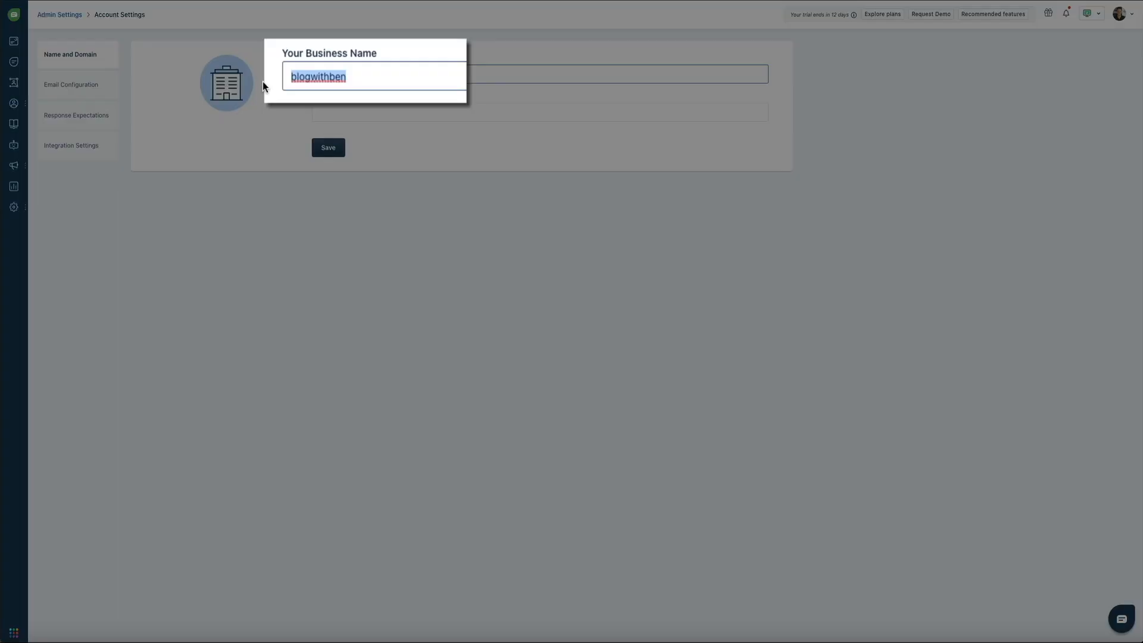
{"action": "type", "text": "Blog With Ben"}
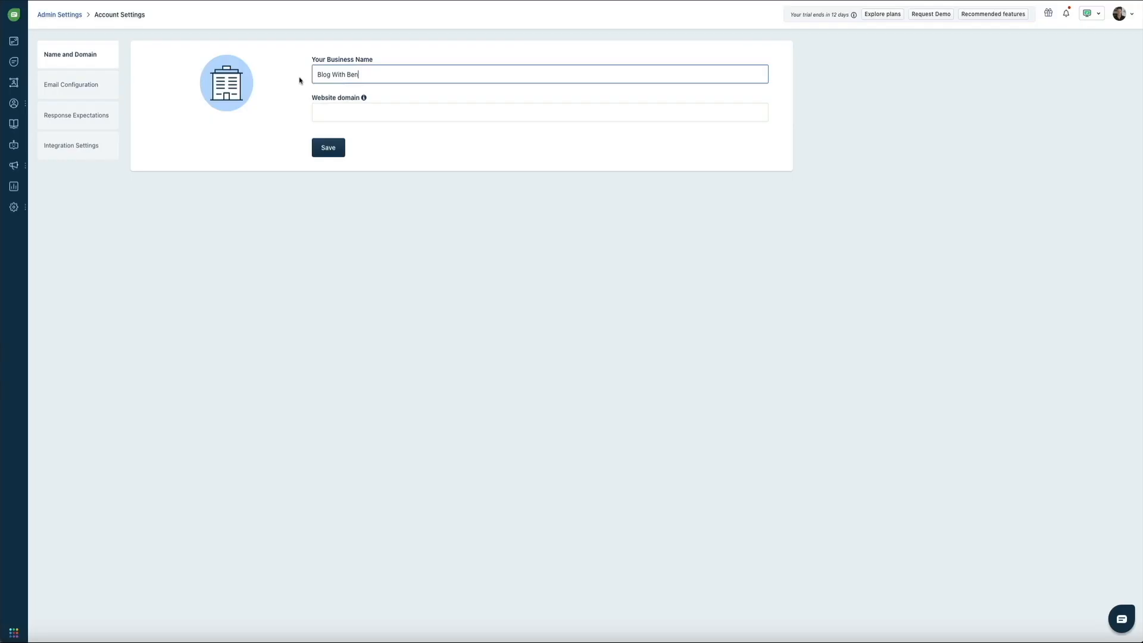
{"action": "mouse_move", "coordinate": [230, 86]}
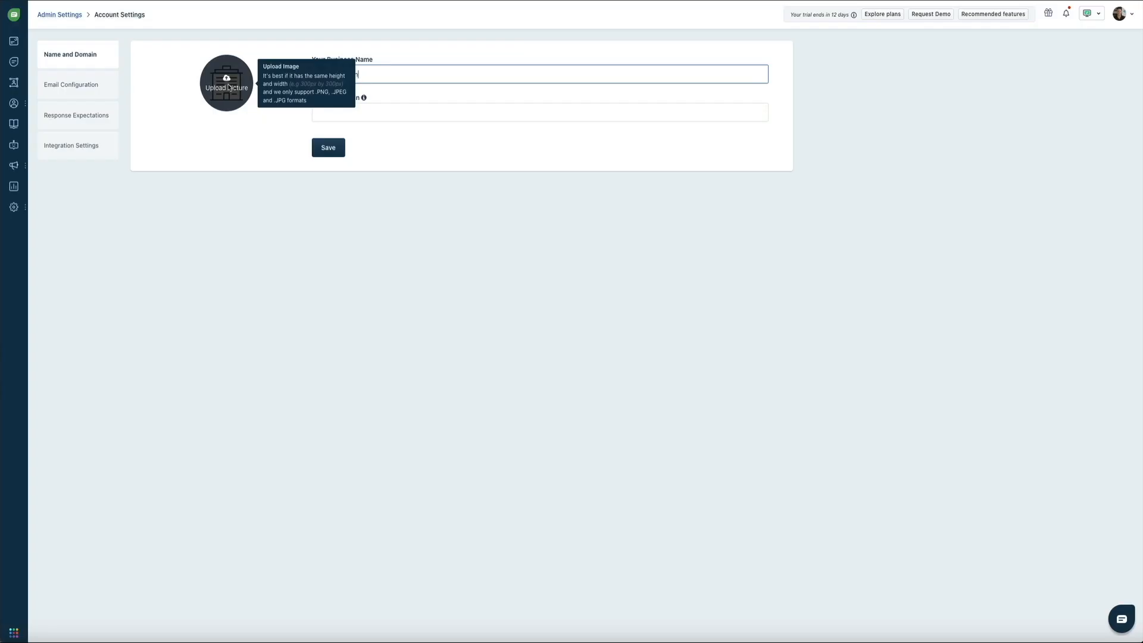
- Set headshot_freshworks.png as the account logo, save, and return to the Chat Dashboard
{"action": "left_click", "coordinate": [229, 87]}
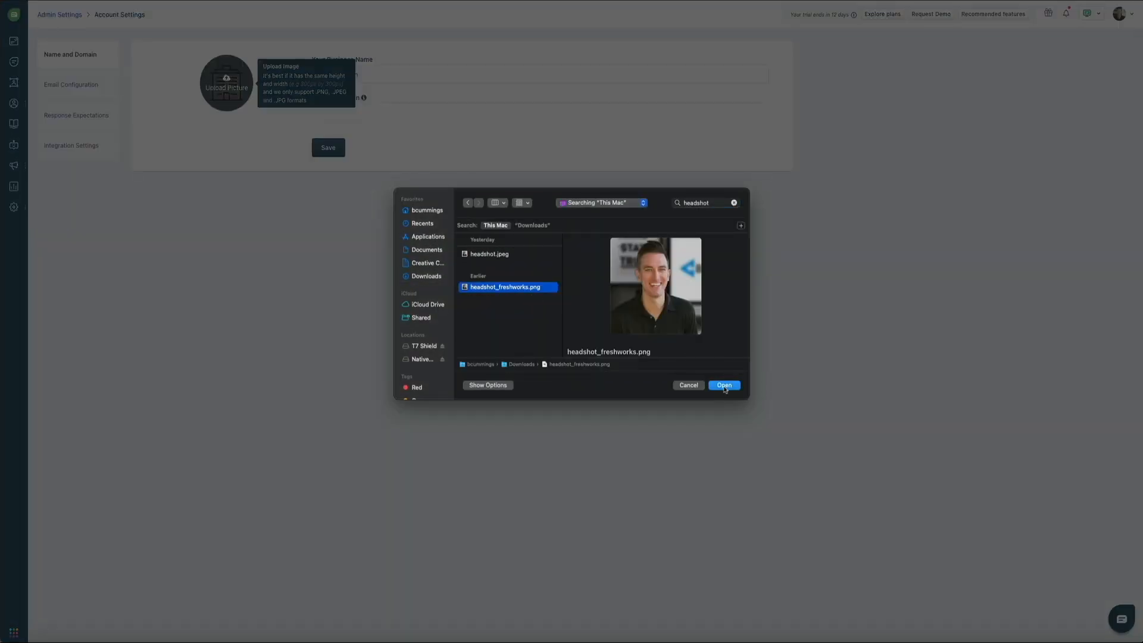
{"action": "left_click", "coordinate": [724, 385]}
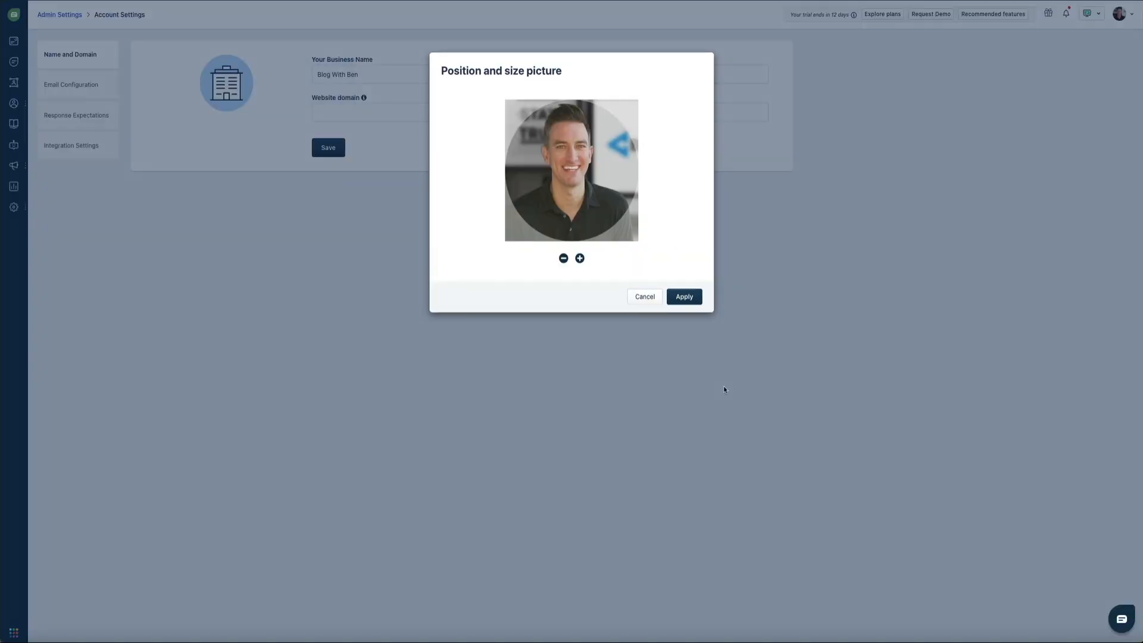
{"action": "left_click", "coordinate": [690, 298]}
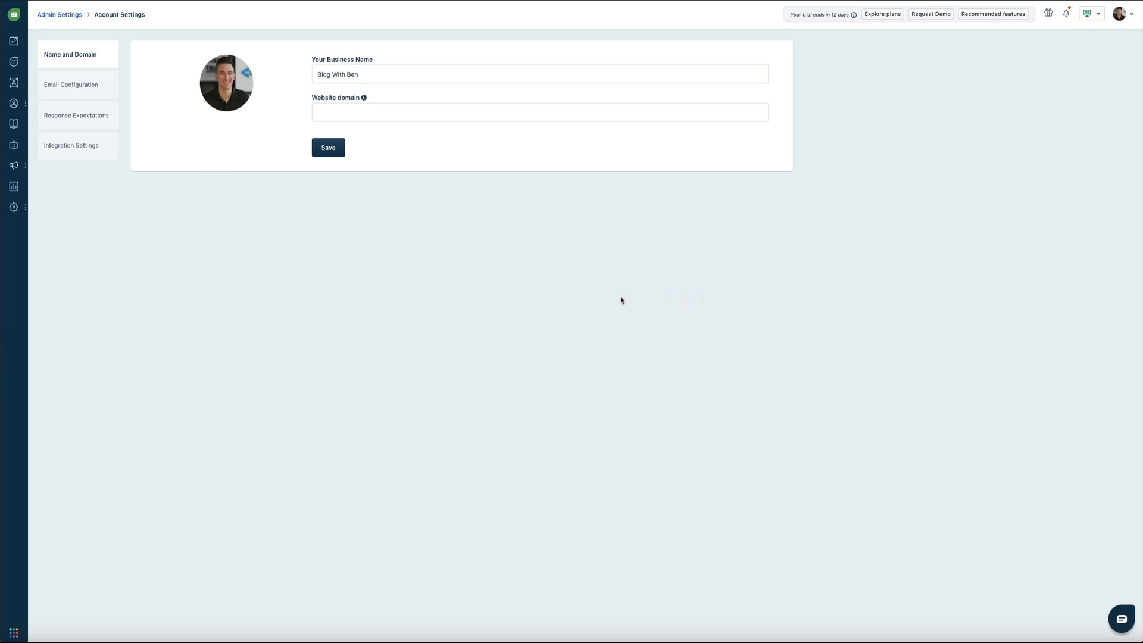
{"action": "left_click", "coordinate": [332, 155]}
{"action": "left_click", "coordinate": [14, 632]}
{"action": "left_click", "coordinate": [49, 149]}
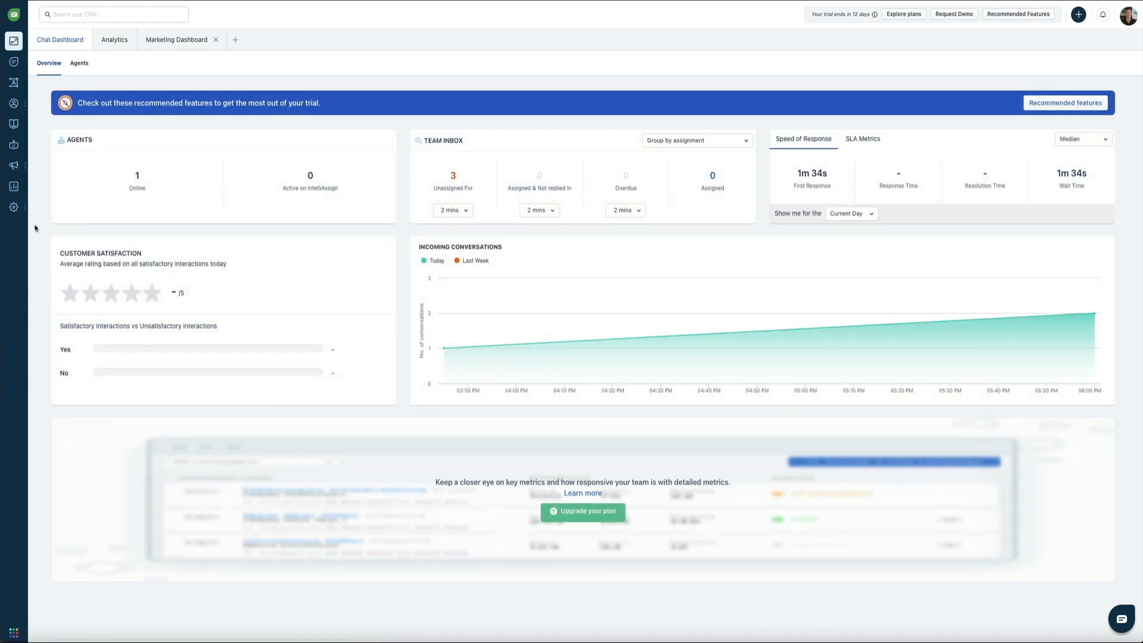
- Show the default Web Widget's embed code via Admin Settings > Web Chat > Embed Code
{"action": "mouse_move", "coordinate": [18, 208]}
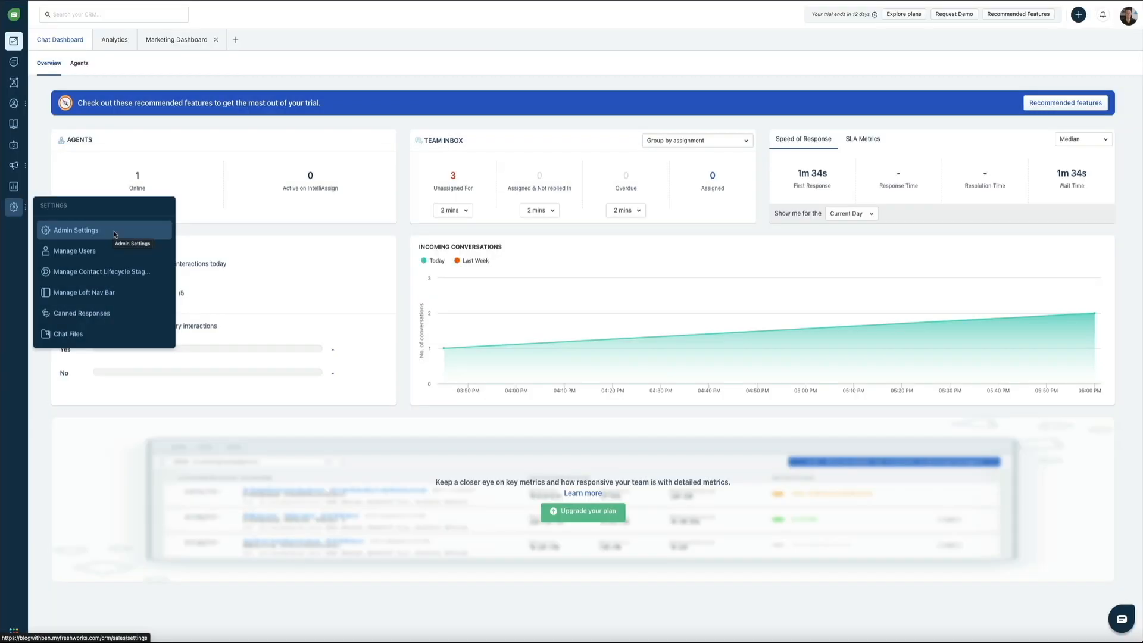
{"action": "left_click", "coordinate": [115, 234]}
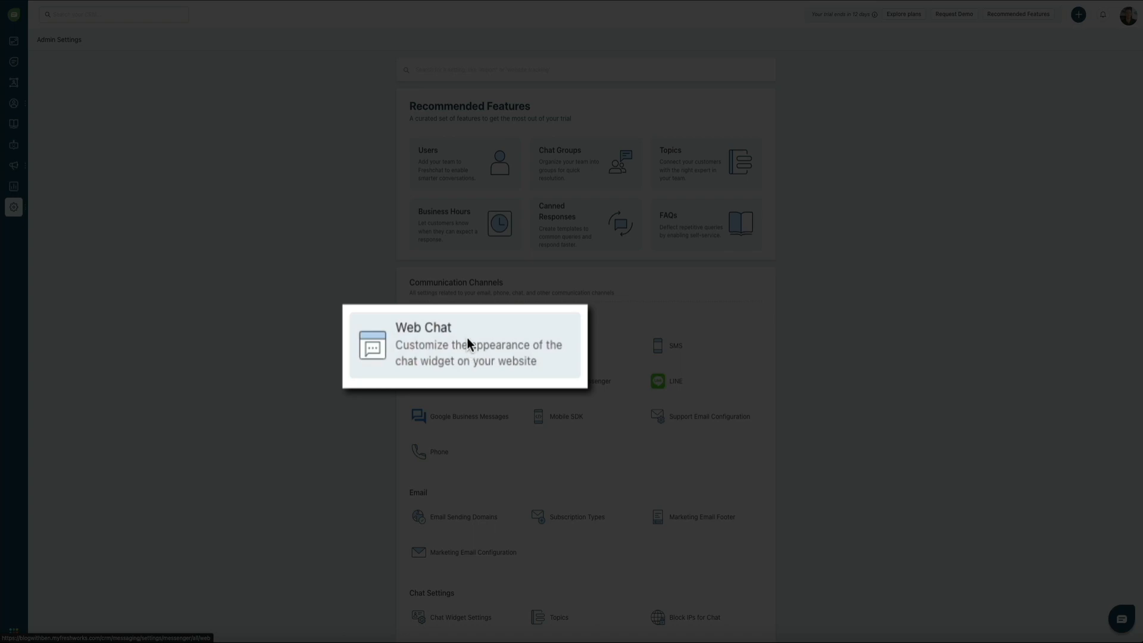
{"action": "left_click", "coordinate": [466, 339]}
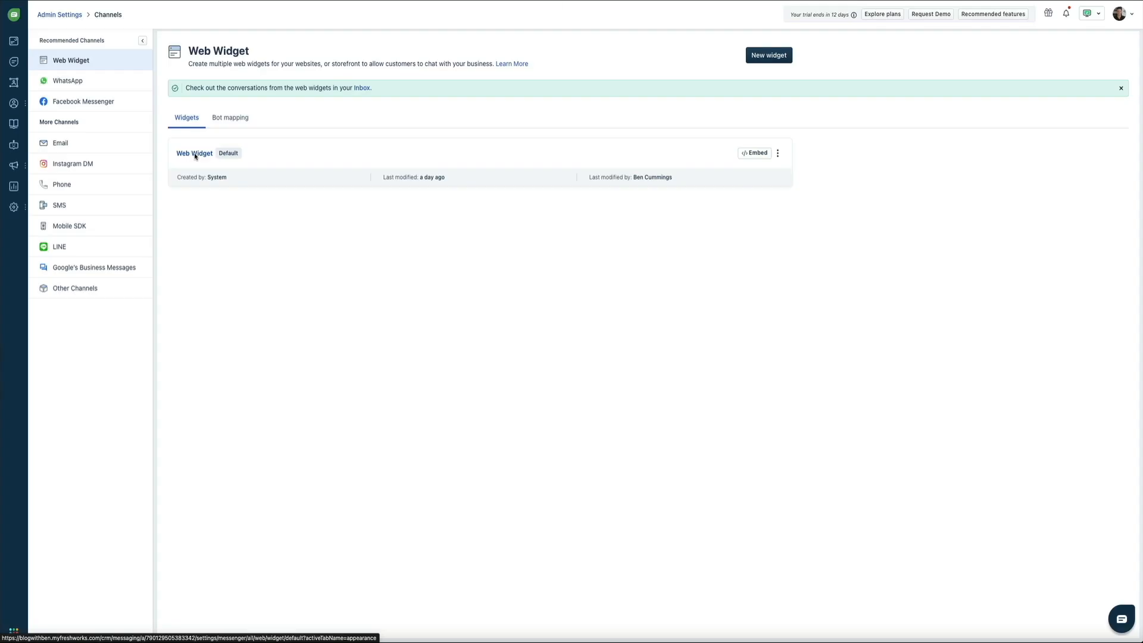
{"action": "left_click", "coordinate": [194, 154]}
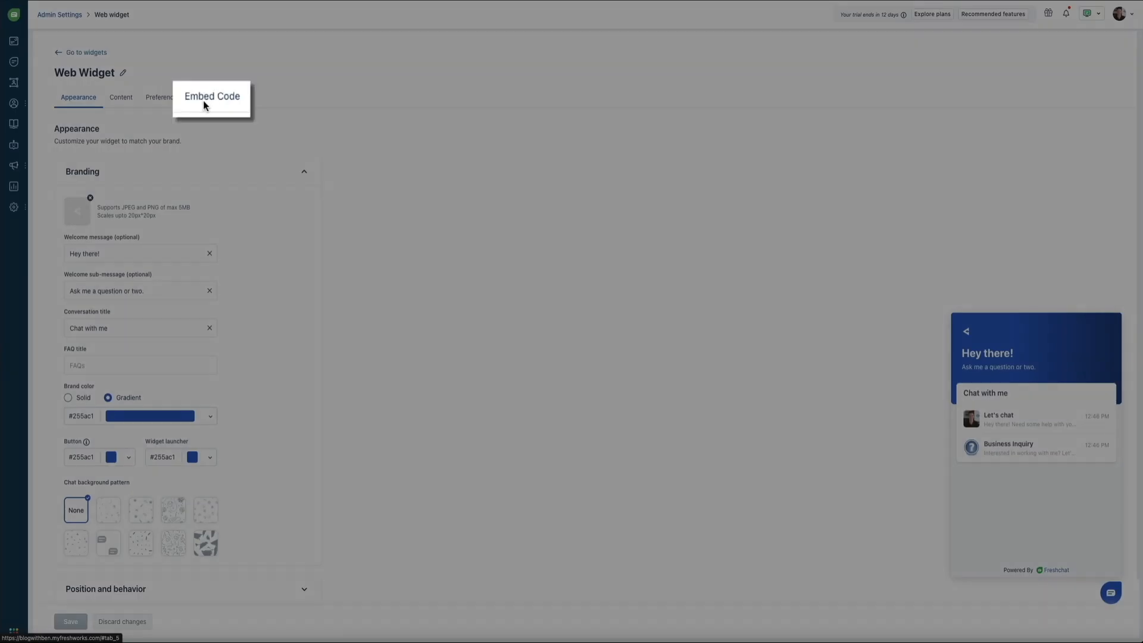
{"action": "left_click", "coordinate": [203, 103]}
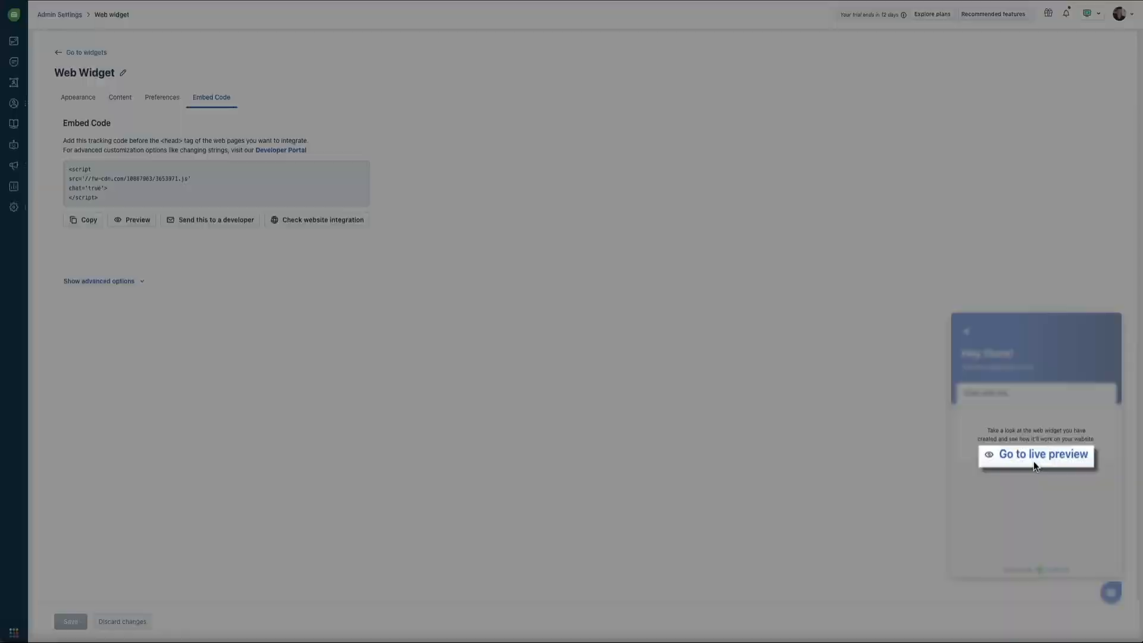
{"action": "left_click", "coordinate": [1034, 463]}
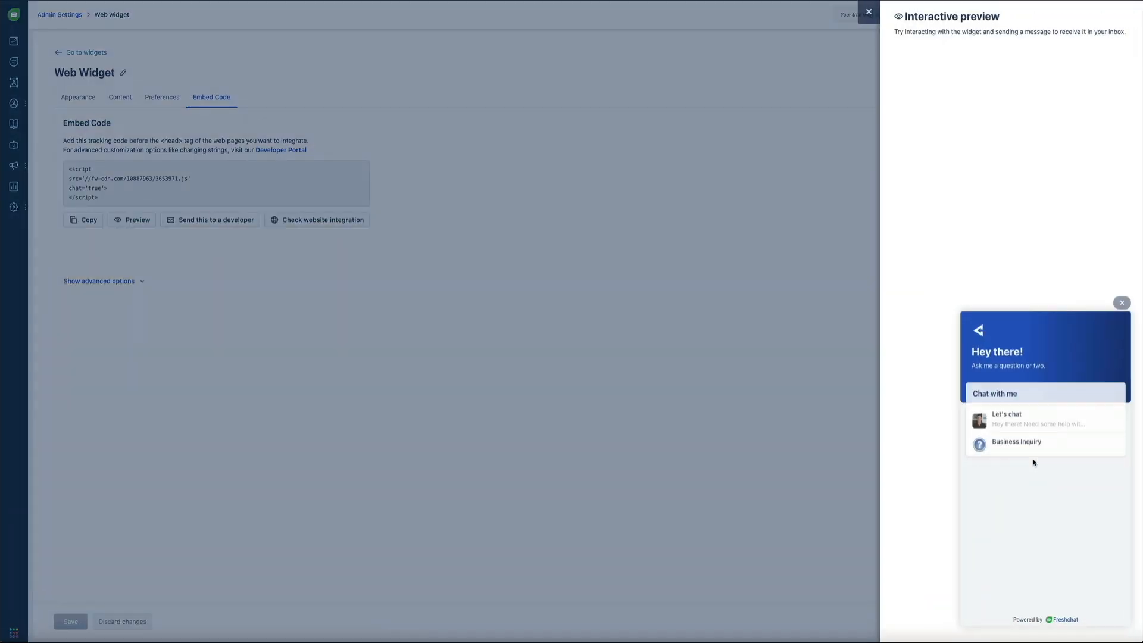
{"action": "left_click", "coordinate": [1069, 421]}
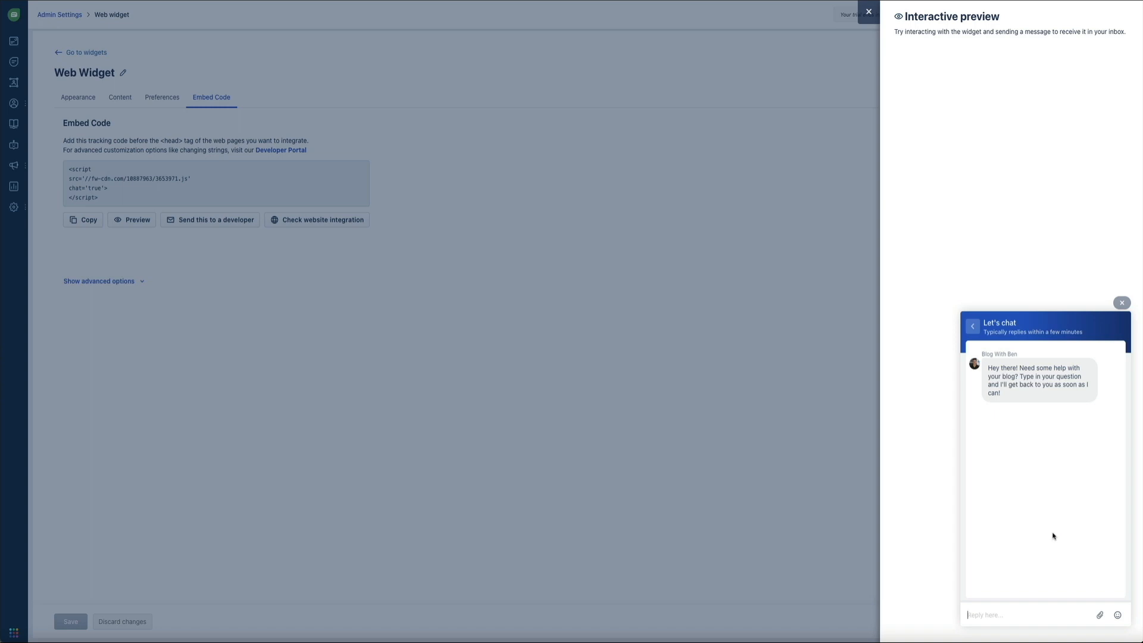
{"action": "left_click", "coordinate": [1122, 302]}
{"action": "left_click", "coordinate": [866, 22]}
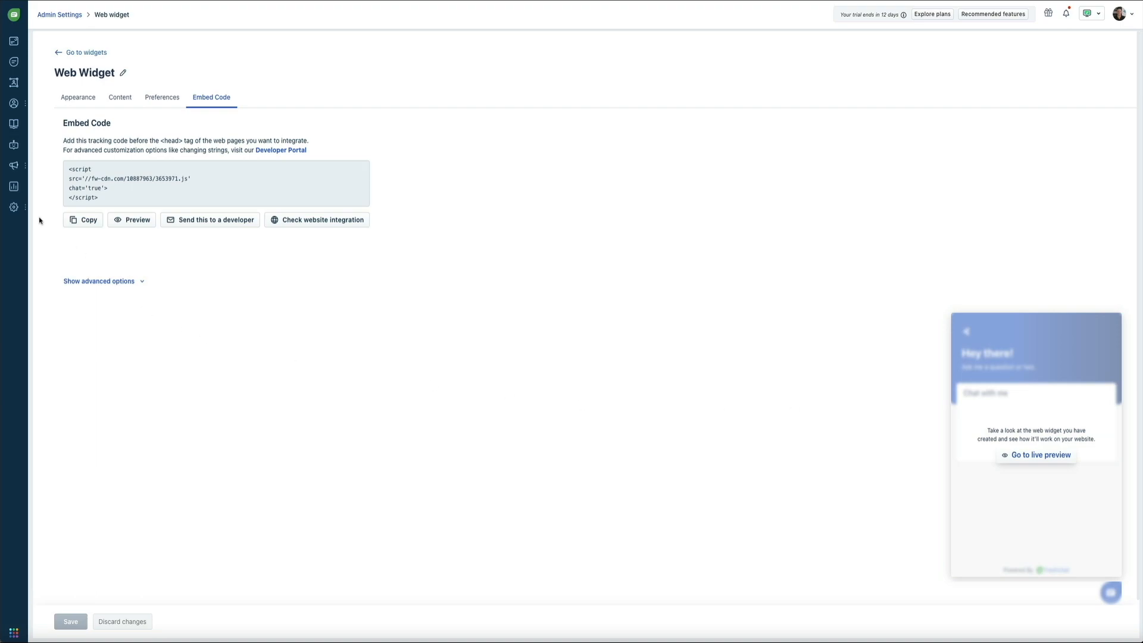
- Edit the Default Business Hour (UTC, all week, 10:00 am–5:00 pm) from Admin Settings > Business Hours
{"action": "mouse_move", "coordinate": [29, 210]}
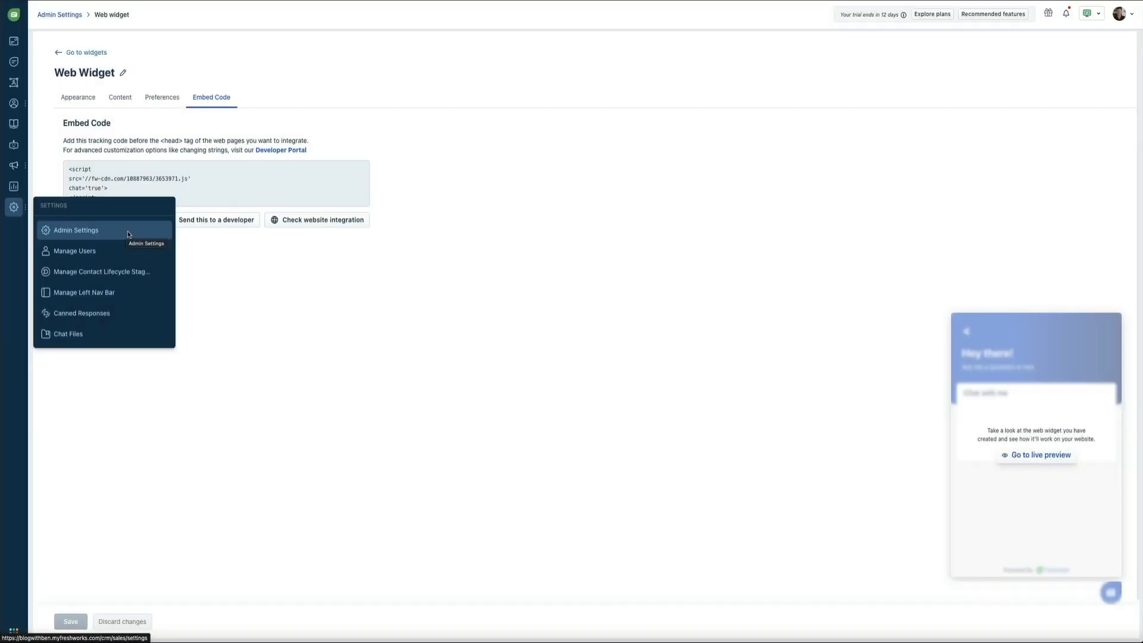
{"action": "left_click", "coordinate": [129, 234]}
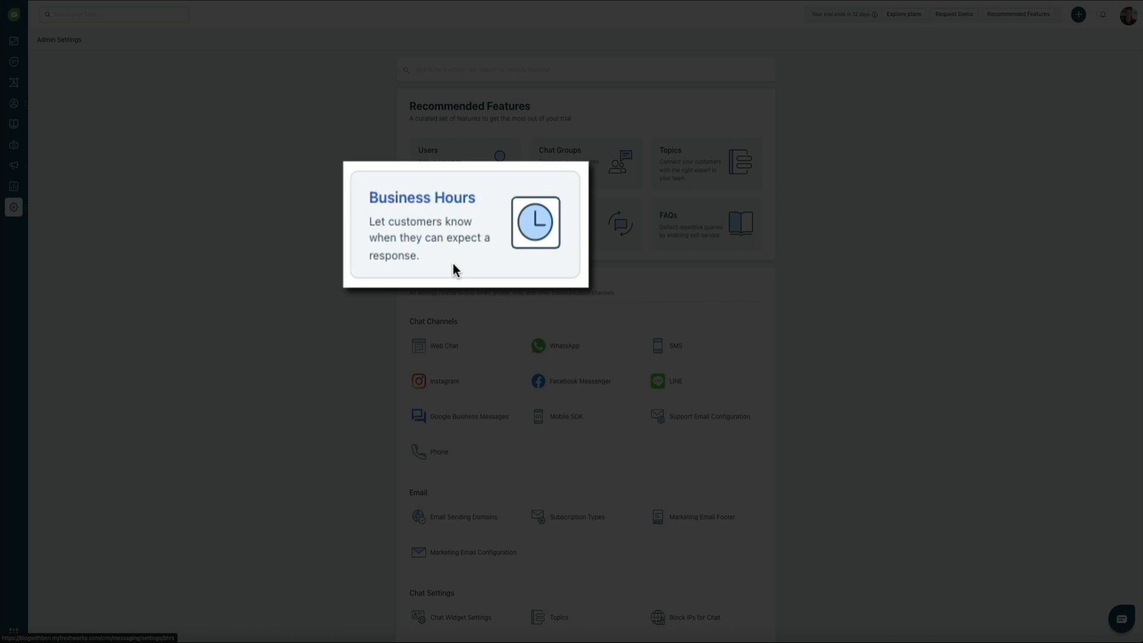
{"action": "left_click", "coordinate": [452, 264]}
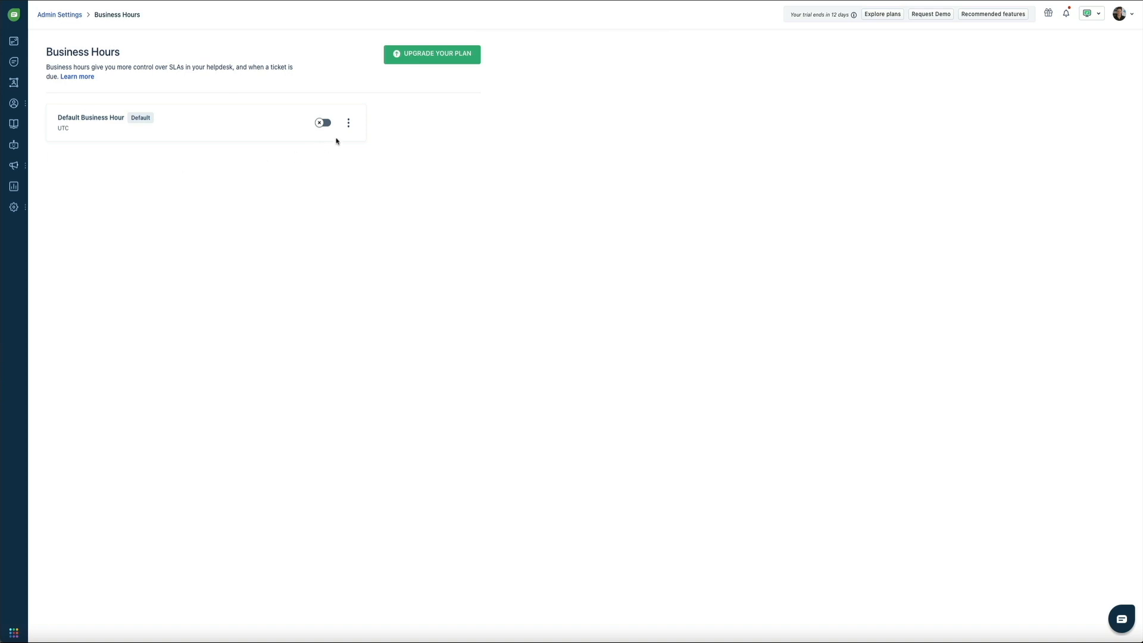
{"action": "left_click", "coordinate": [349, 124]}
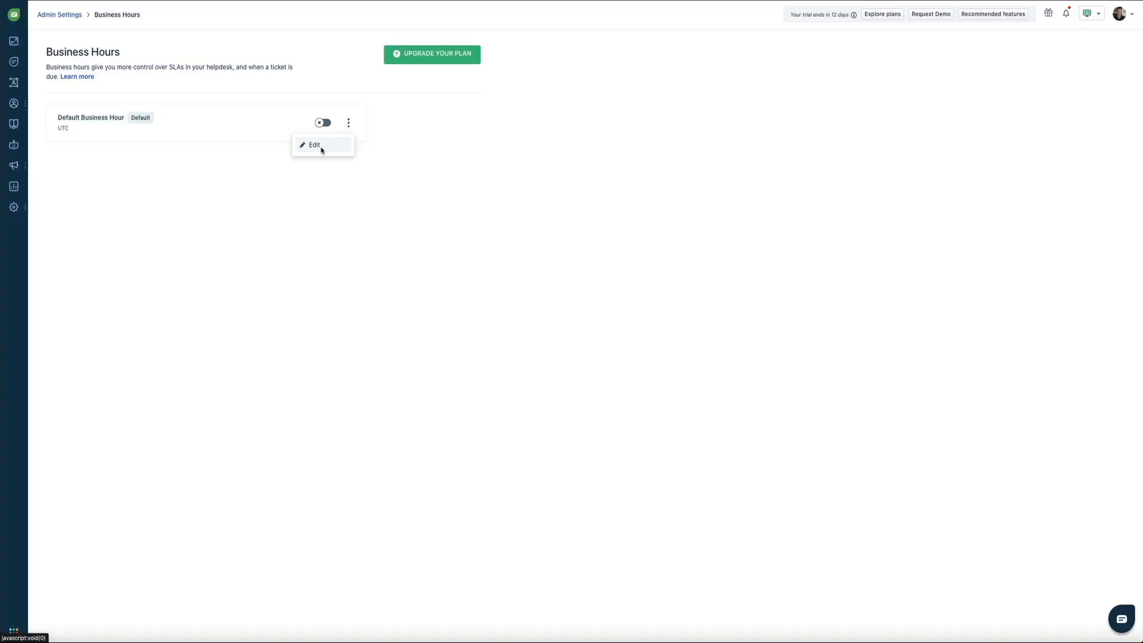
{"action": "left_click", "coordinate": [320, 147]}
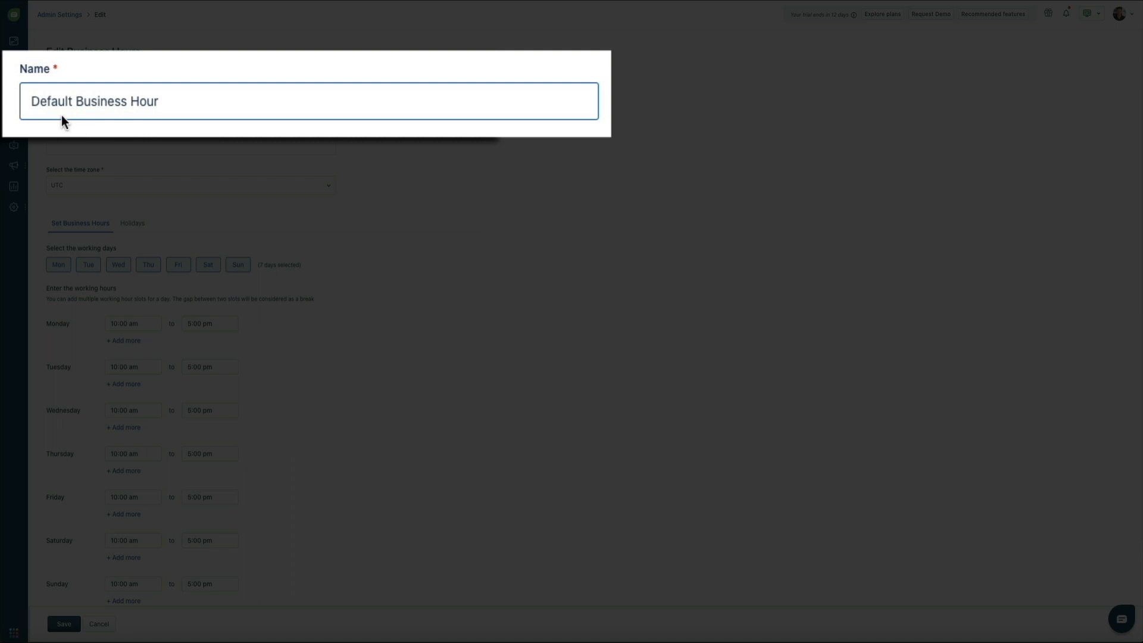
- Rename the schedule to 'Blog With Ben', set its time zone to US - Pacific, and drop Sunday
{"action": "double_click", "coordinate": [57, 97]}
{"action": "type", "text": "Blog With Ben"}
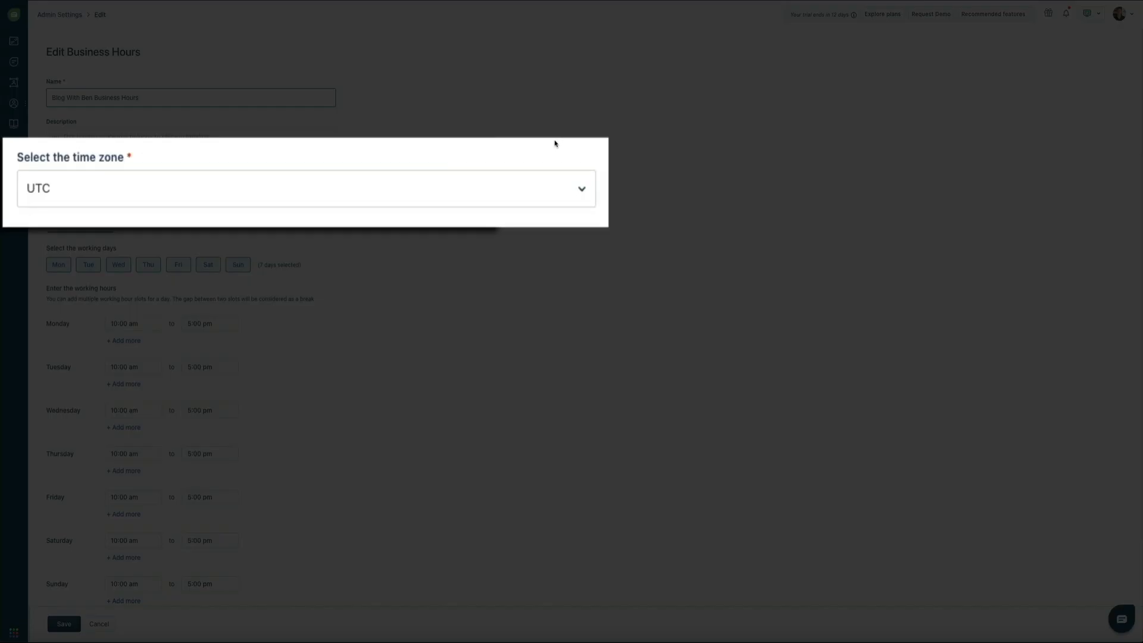
{"action": "left_click", "coordinate": [588, 194]}
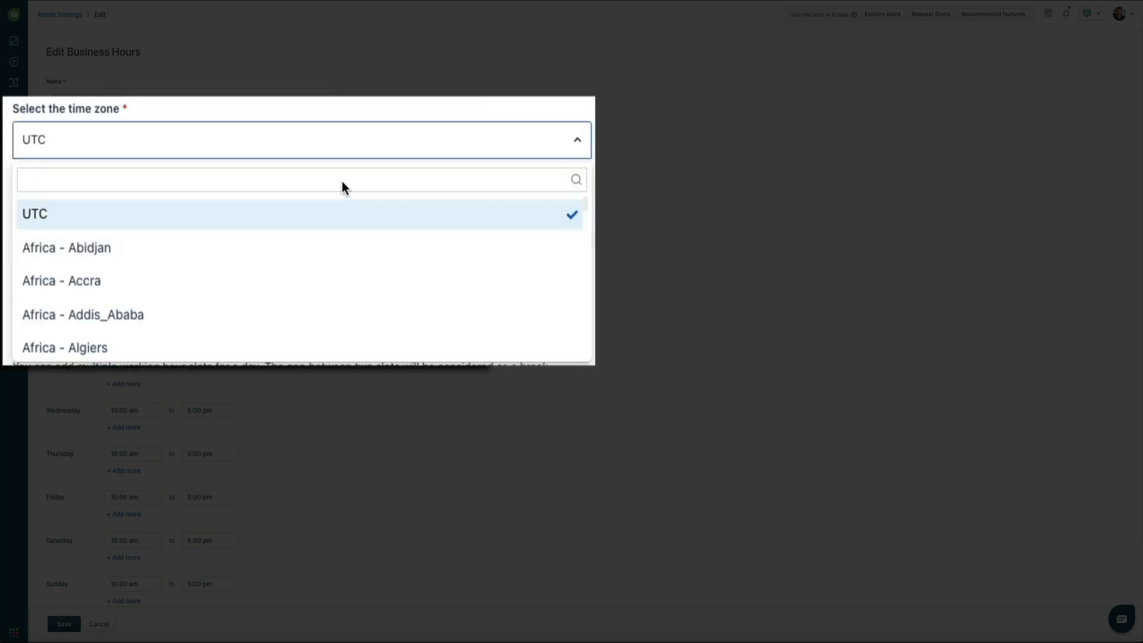
{"action": "type", "text": "paci"}
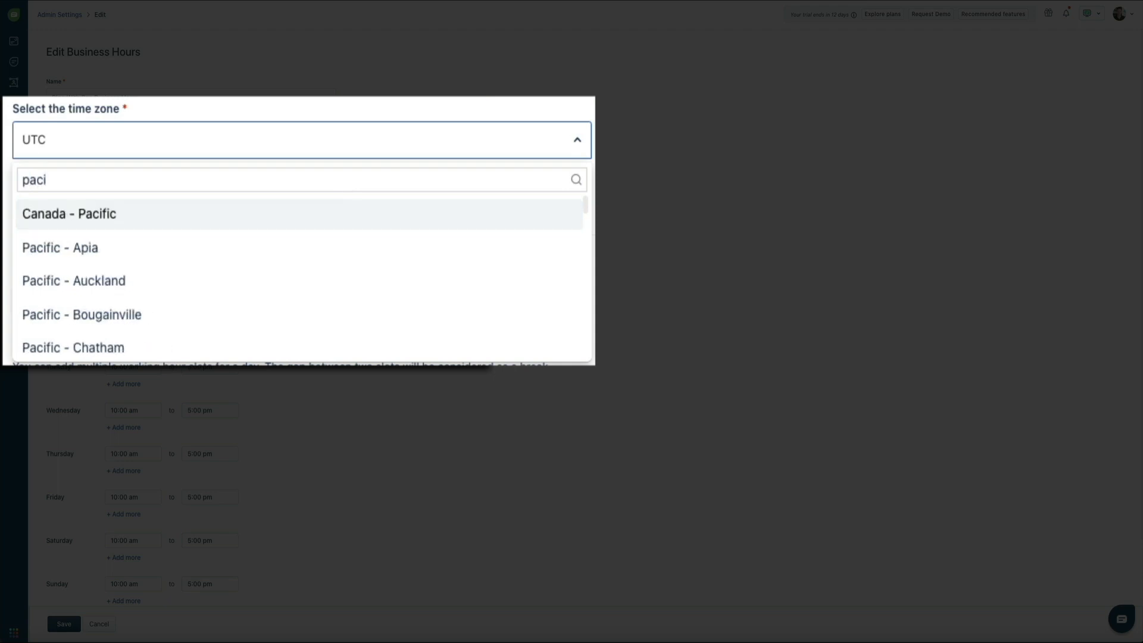
{"action": "type", "text": "fic"}
{"action": "scroll", "coordinate": [341, 281], "scroll_direction": "down", "scroll_amount": 5}
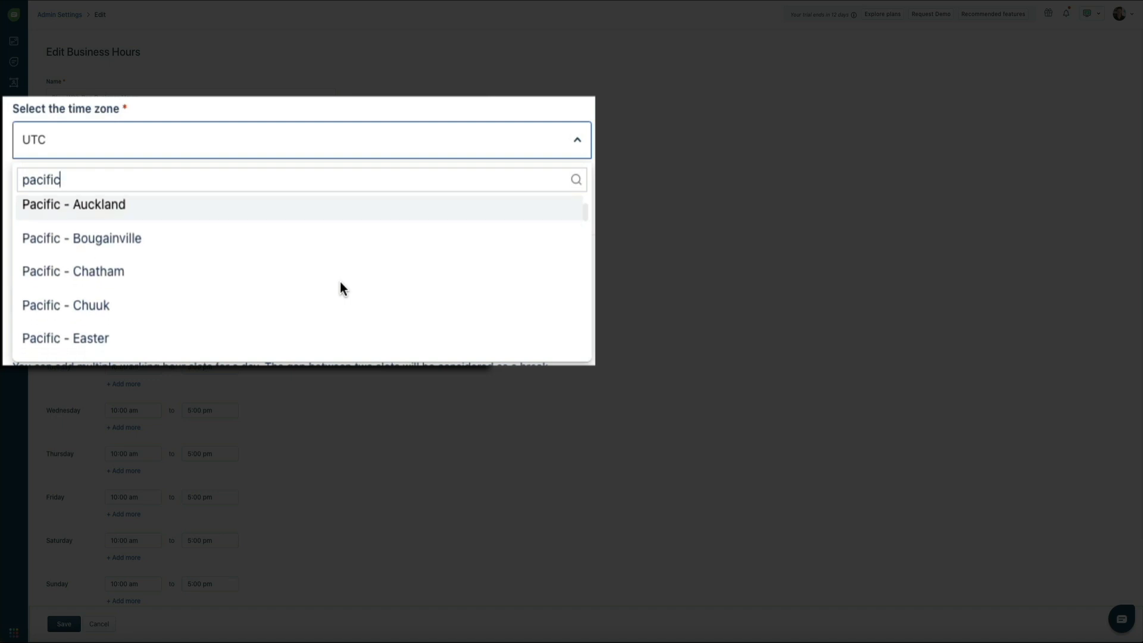
{"action": "scroll", "coordinate": [320, 289], "scroll_direction": "down", "scroll_amount": 15}
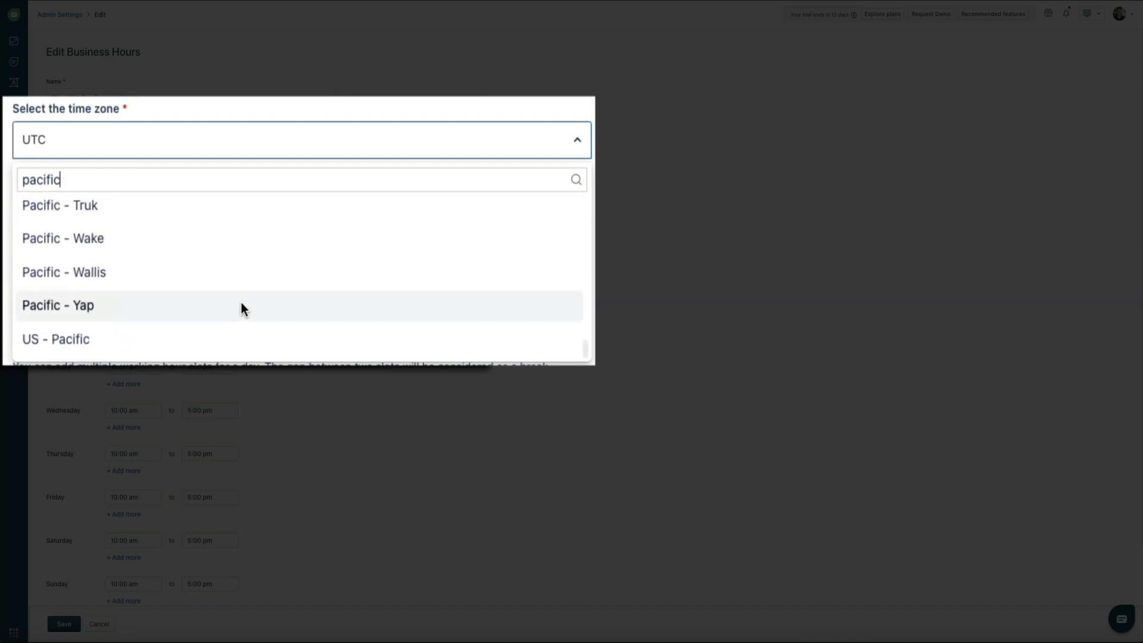
{"action": "left_click", "coordinate": [169, 344]}
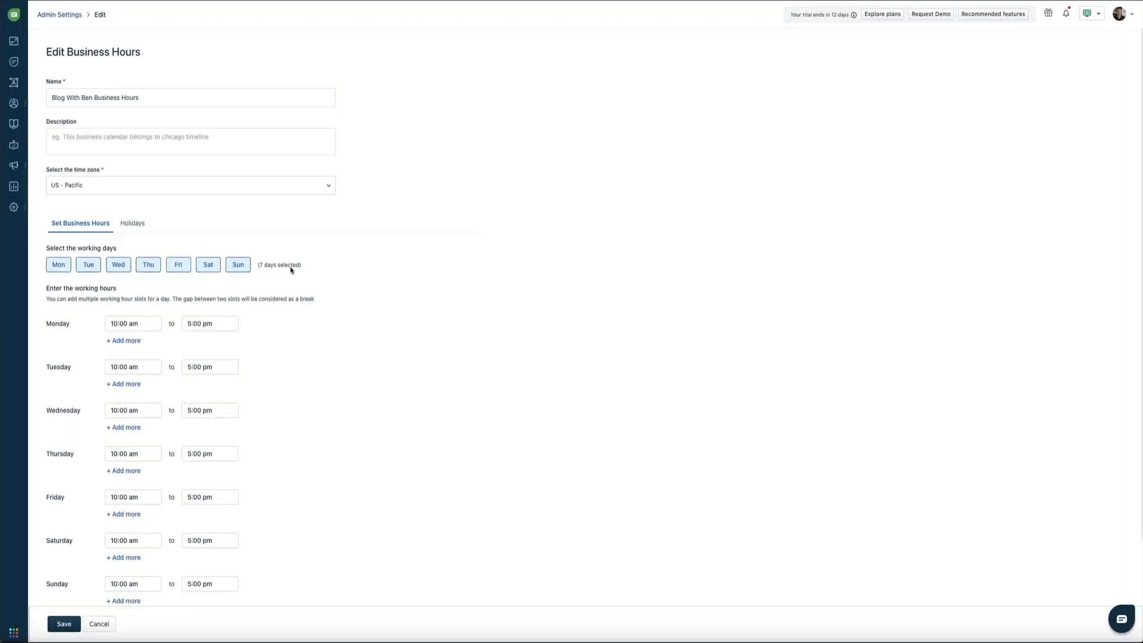
{"action": "left_click", "coordinate": [240, 265]}
- Turn Saturday off and start the new away message 'I'm offline at the moment. Be back'
{"action": "left_click", "coordinate": [217, 268]}
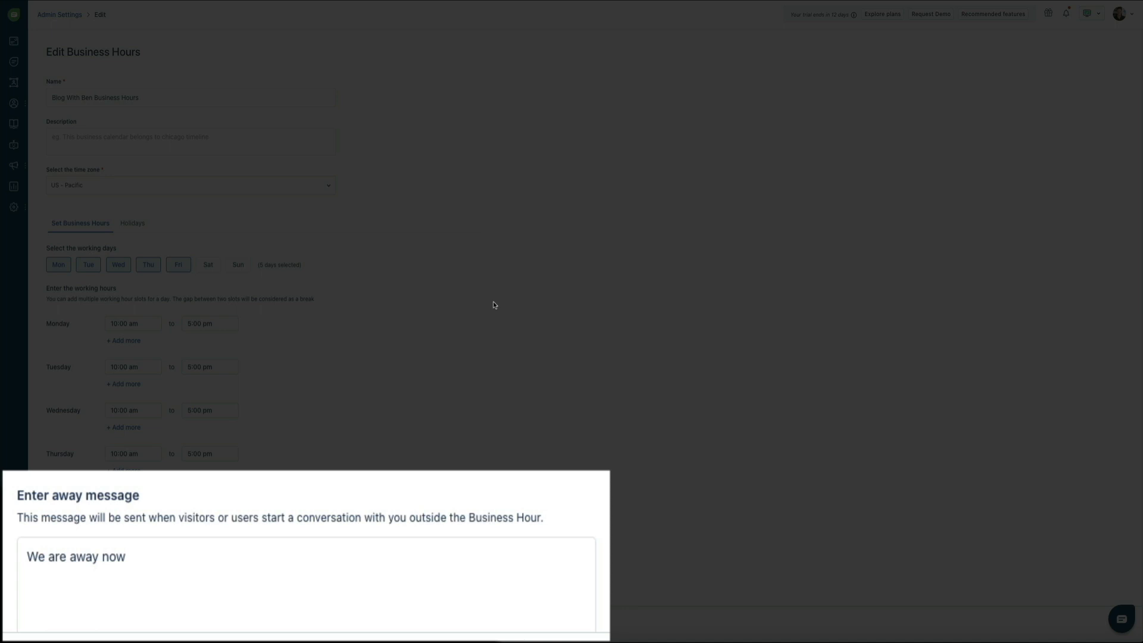
{"action": "triple_click", "coordinate": [189, 556]}
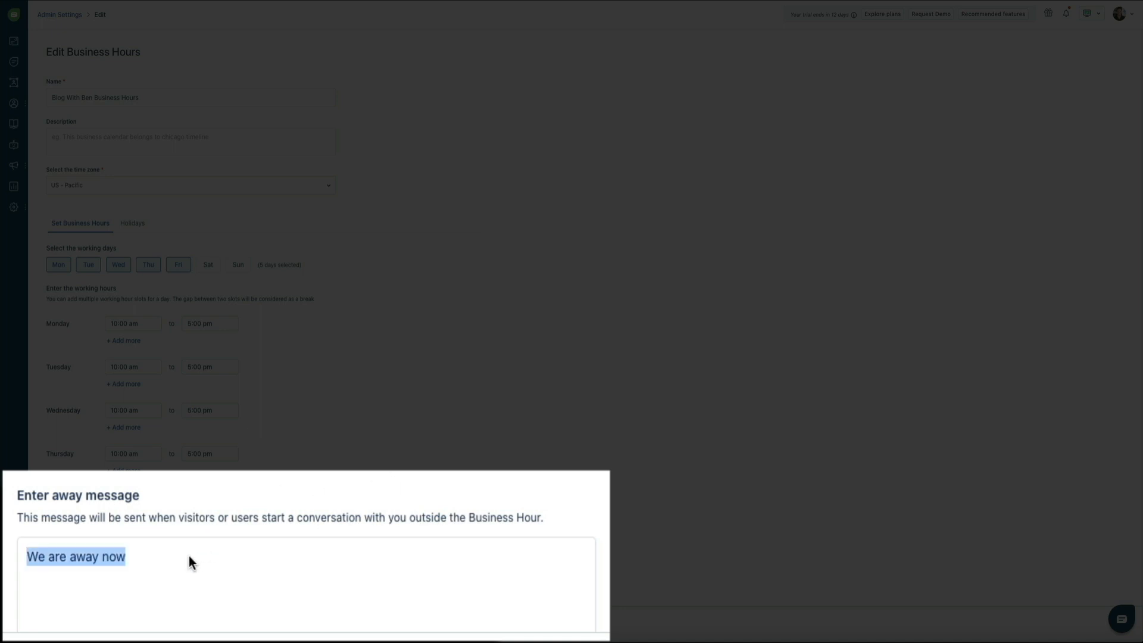
{"action": "type", "text": "I'm off"}
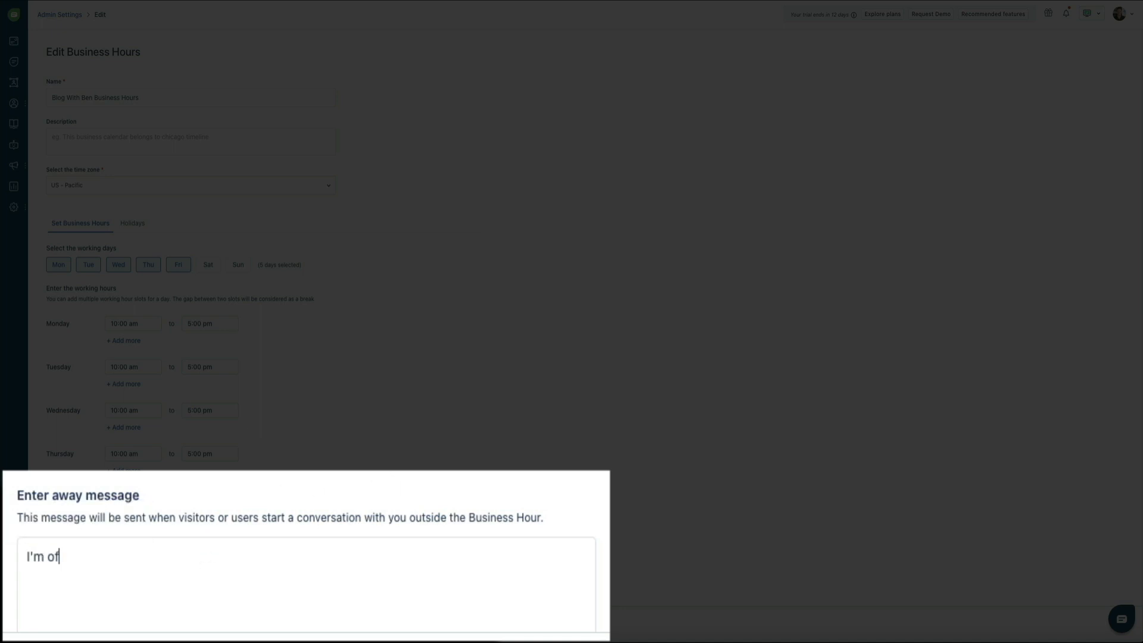
{"action": "type", "text": "line at the moment. Be back"}
- Finish the away message as 'I'm offline at the moment. Be back soon!' and save the business hours
{"action": "key", "text": "BackSpace"}
{"action": "type", "text": "ck soon!"}
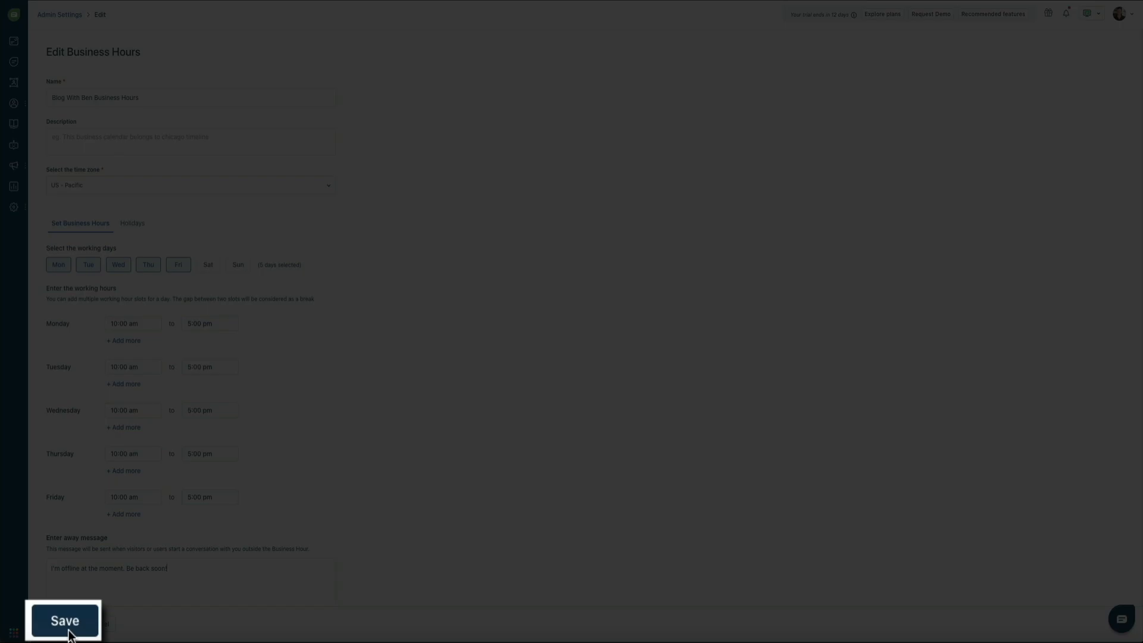
{"action": "left_click", "coordinate": [68, 633]}
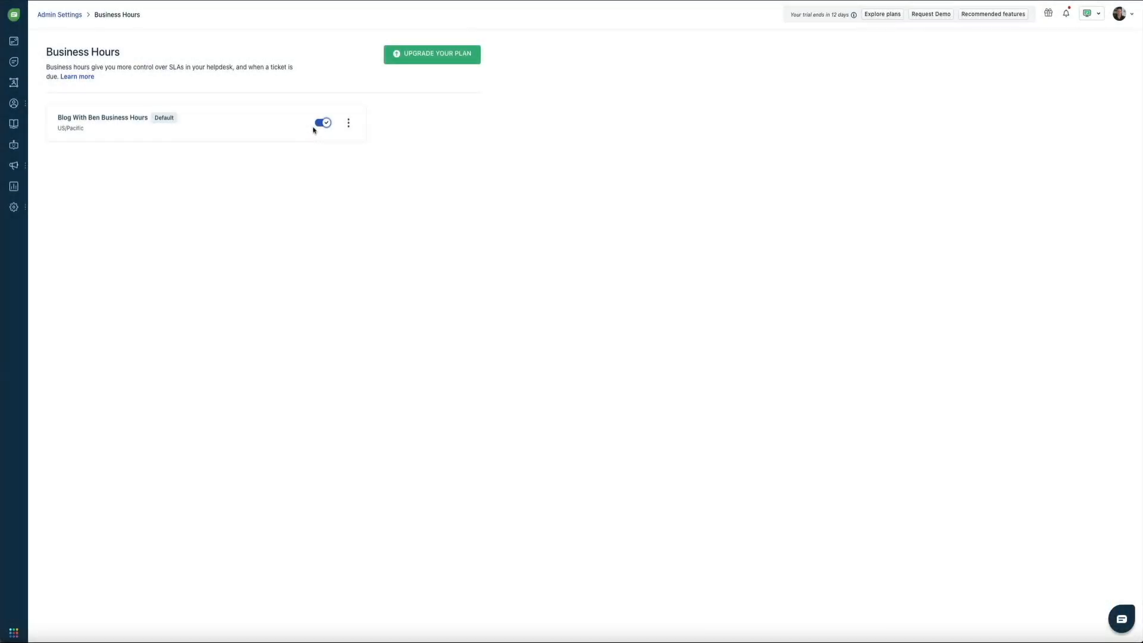
- Search Admin Settings for 'away' and open the Away Experience result
{"action": "mouse_move", "coordinate": [20, 212]}
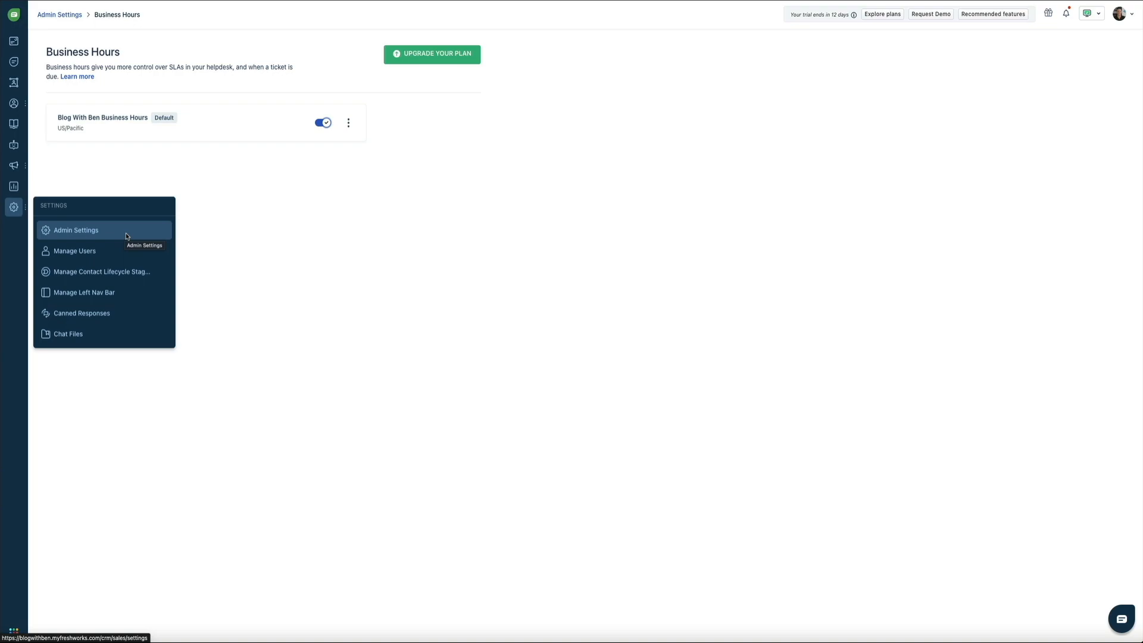
{"action": "left_click", "coordinate": [126, 237]}
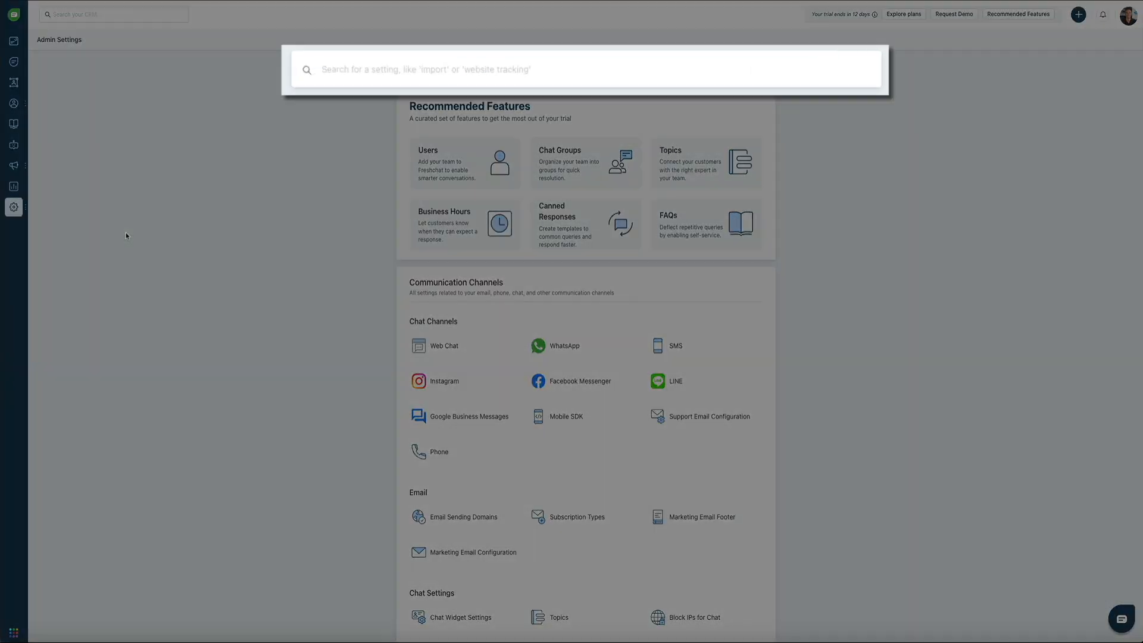
{"action": "type", "text": "away"}
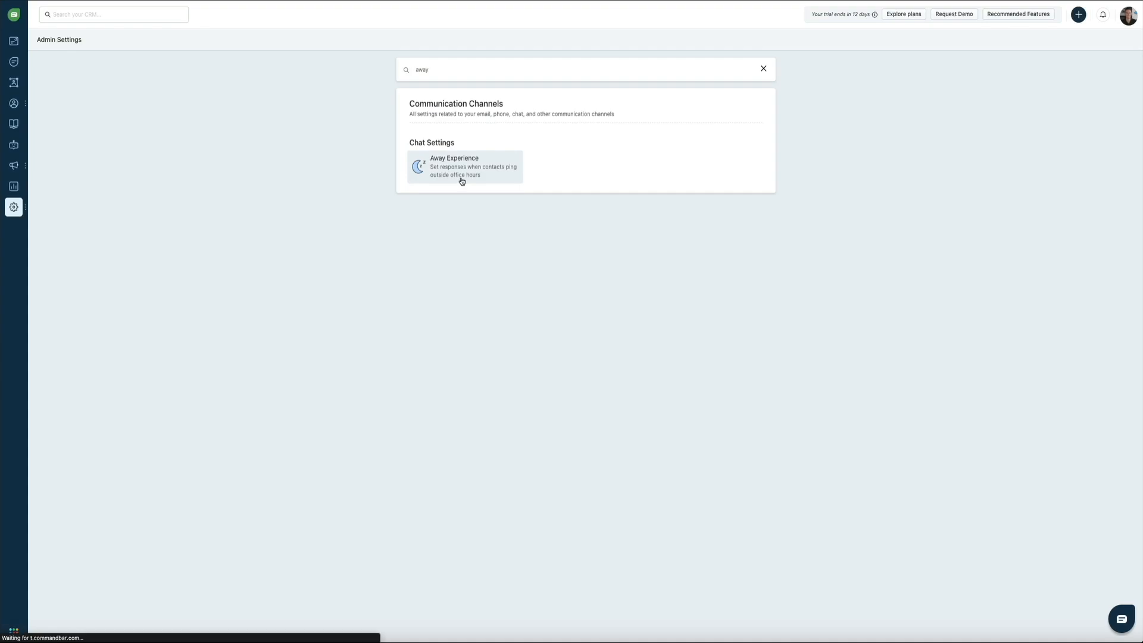
{"action": "left_click", "coordinate": [461, 180]}
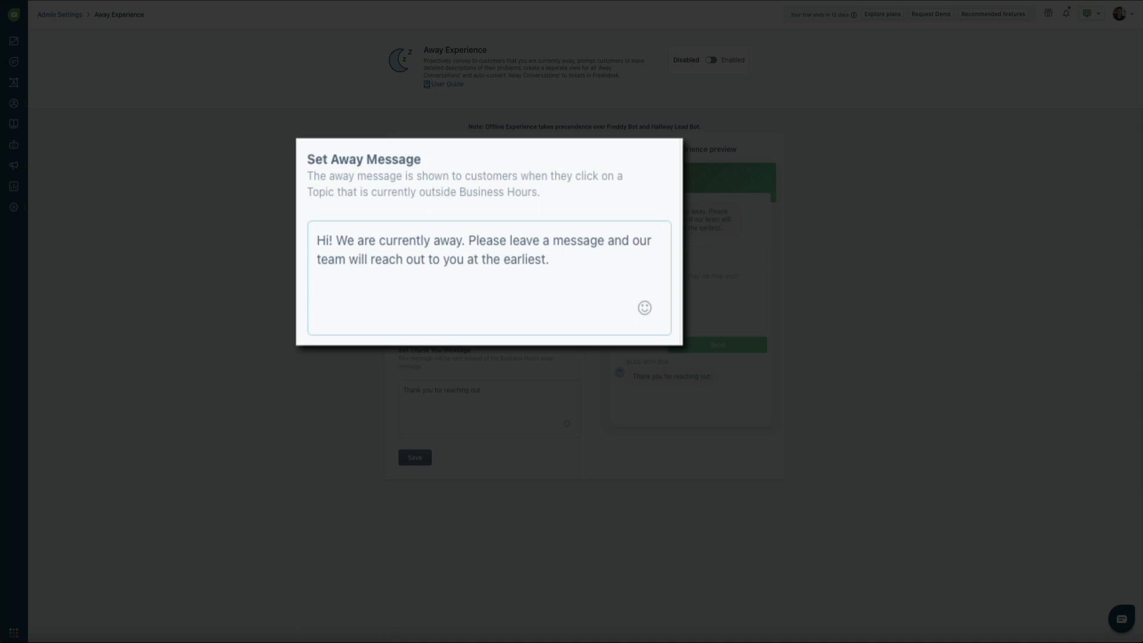
- Replace the away message with 'Hi, I'm currently offline. Please leave a message below and I'll get back to you...'
{"action": "key", "text": "ctrl+a"}
{"action": "type", "text": "H"}
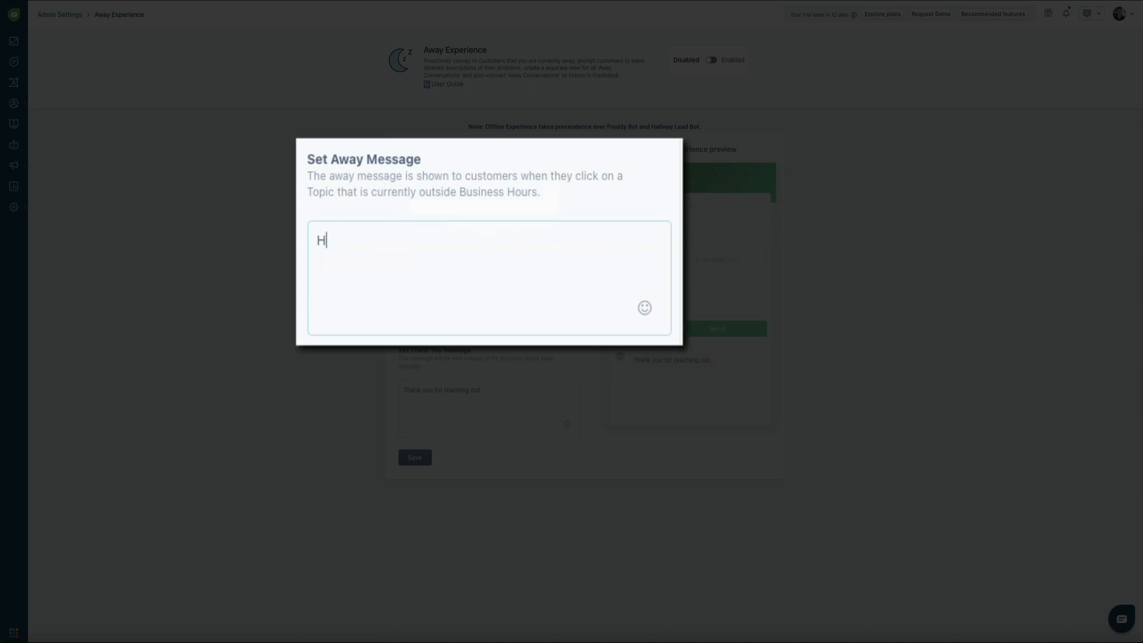
{"action": "type", "text": "i, I'm currently offline"}
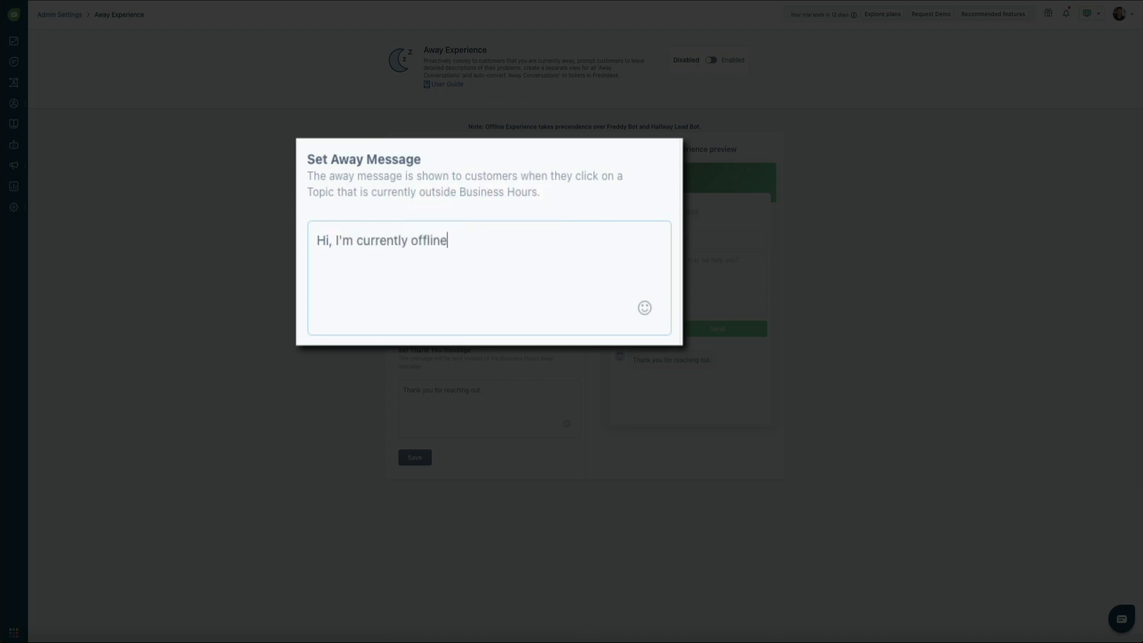
{"action": "type", "text": ". Please leave a message below and I'll get back to you as soon as possible. Usually within 24"}
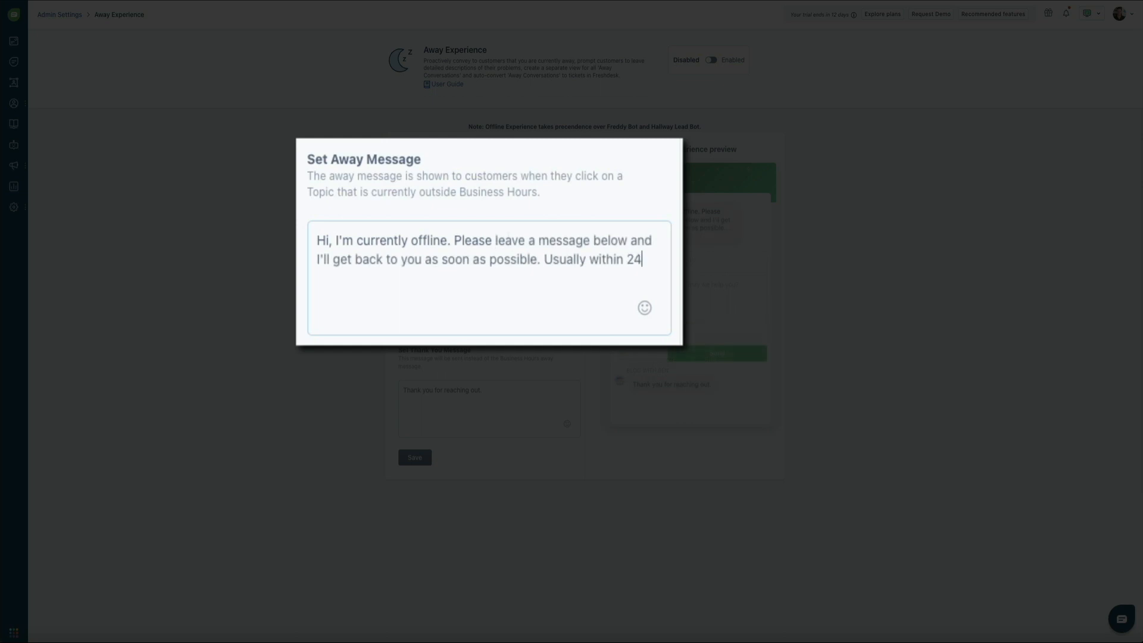
{"action": "type", "text": " hours. :)"}
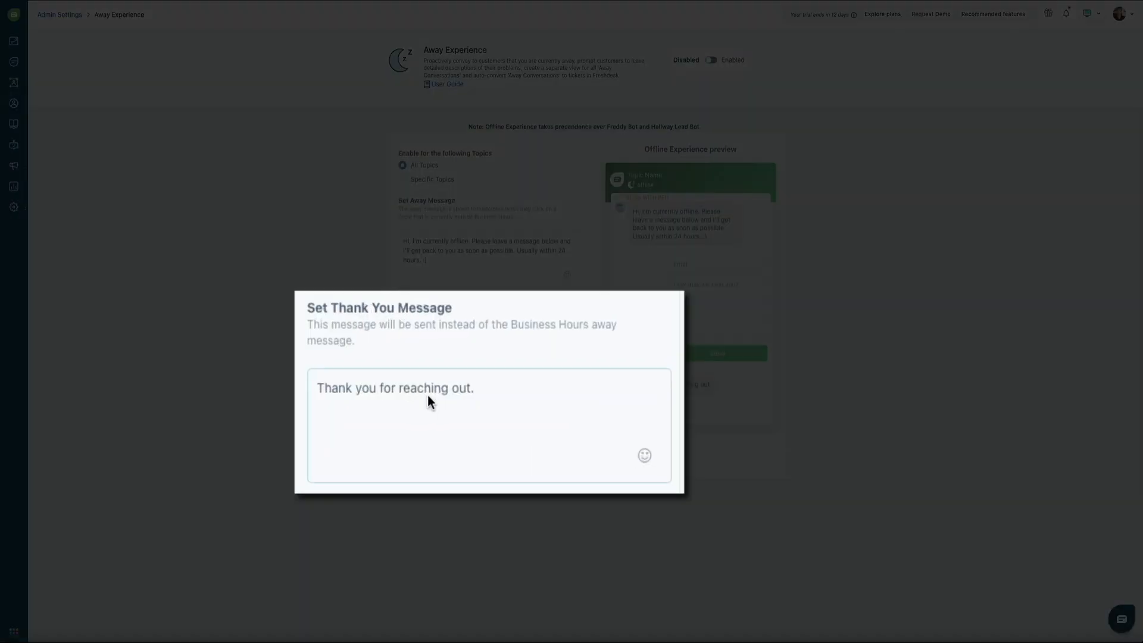
{"action": "left_click", "coordinate": [458, 394]}
- Replace the default thank-you text with 'Thanks! I'll be in touch.'
{"action": "key", "text": "super+a"}
{"action": "key", "text": "BackSpace"}
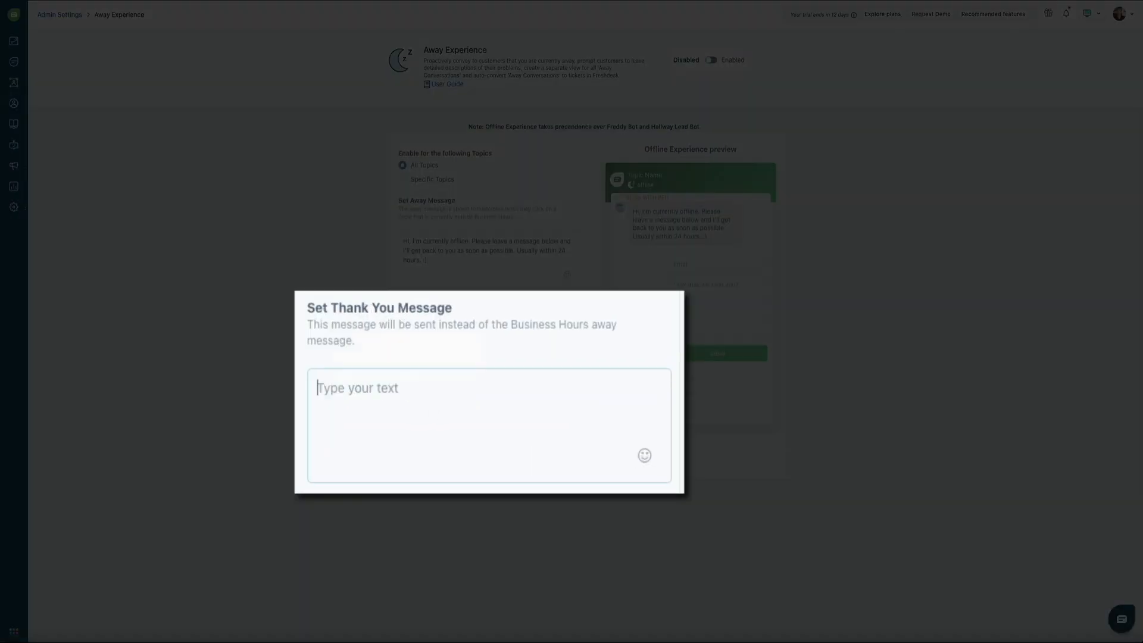
{"action": "type", "text": "Thanks! I'll be in touch."}
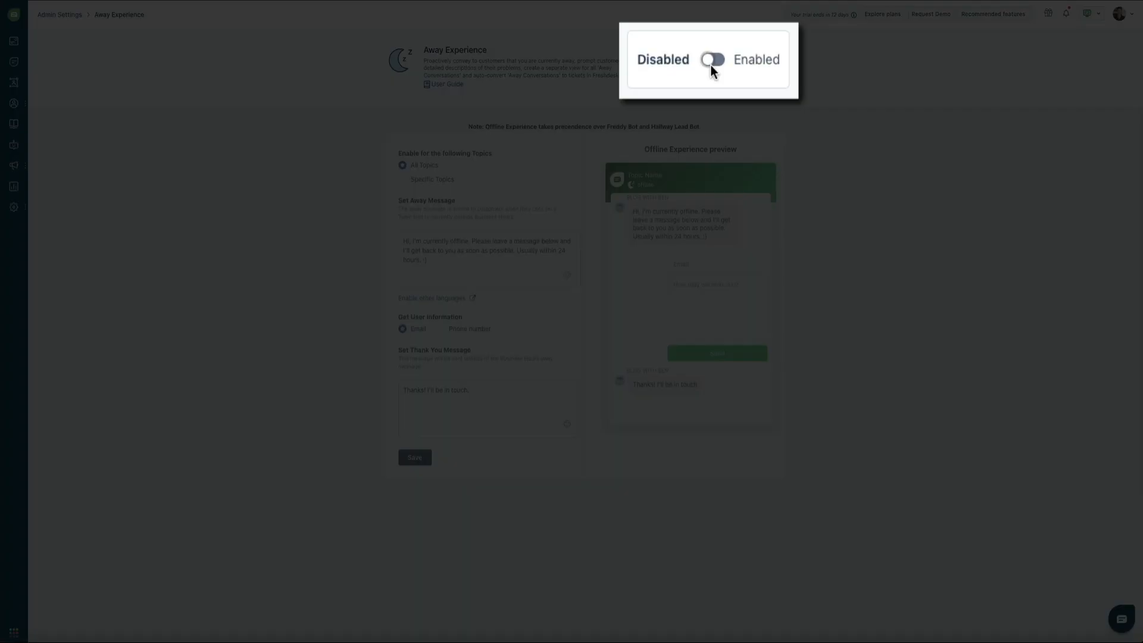
- Enable the Away Experience and save the settings
{"action": "left_click", "coordinate": [709, 62]}
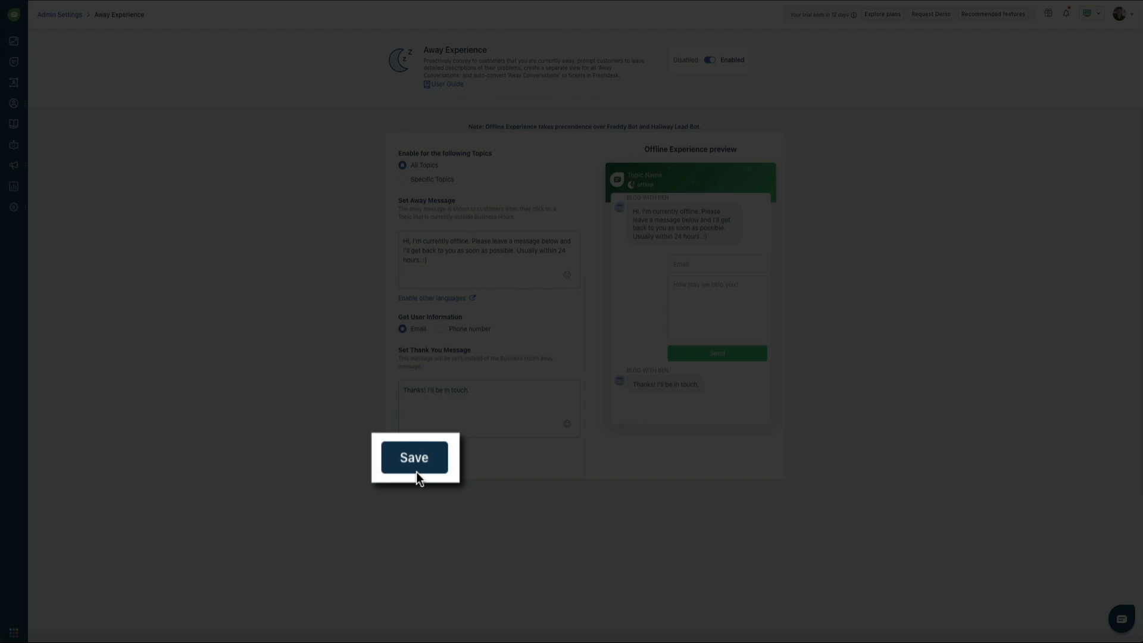
{"action": "left_click", "coordinate": [416, 464]}
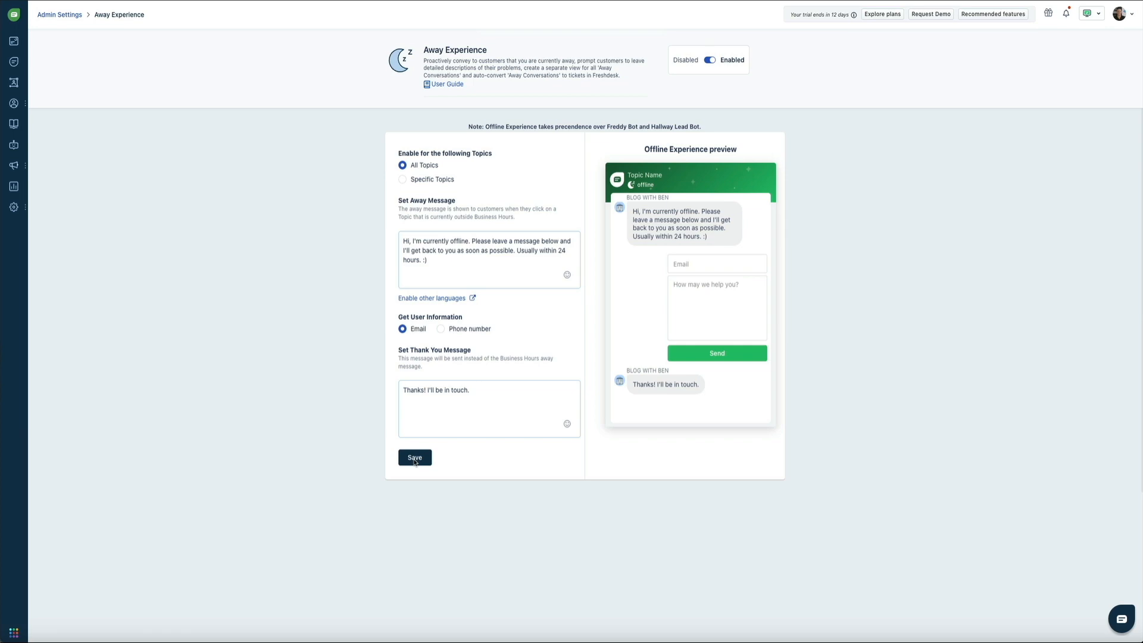
{"action": "mouse_move", "coordinate": [14, 206]}
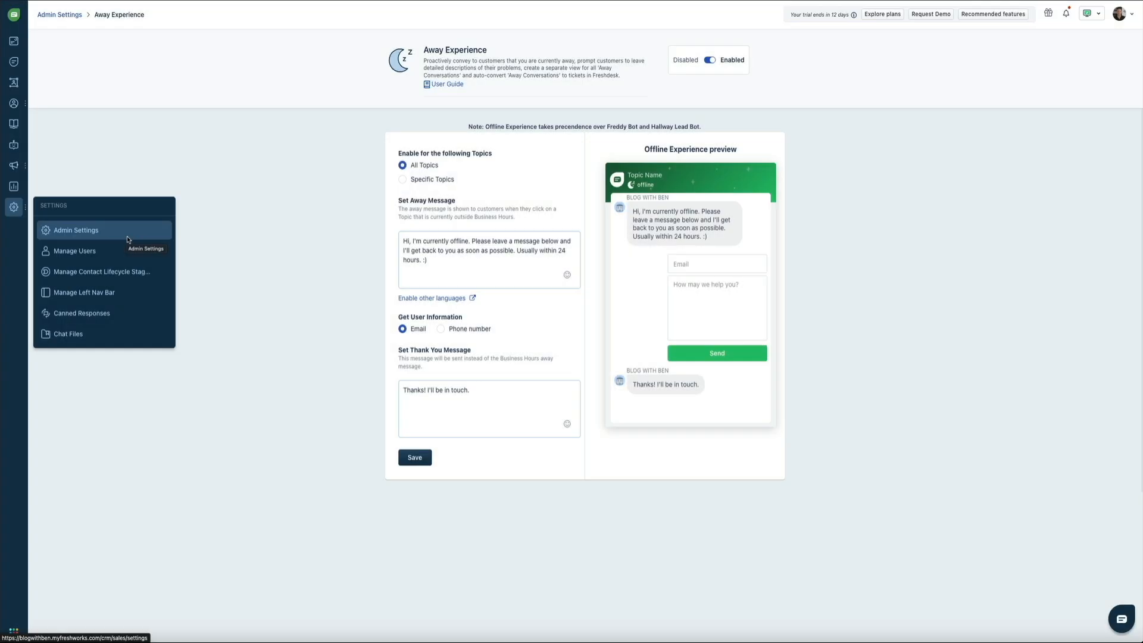
- Show the Embed Code tab of Web Widget (Default) under Admin Settings > Web Chat
{"action": "left_click", "coordinate": [127, 238]}
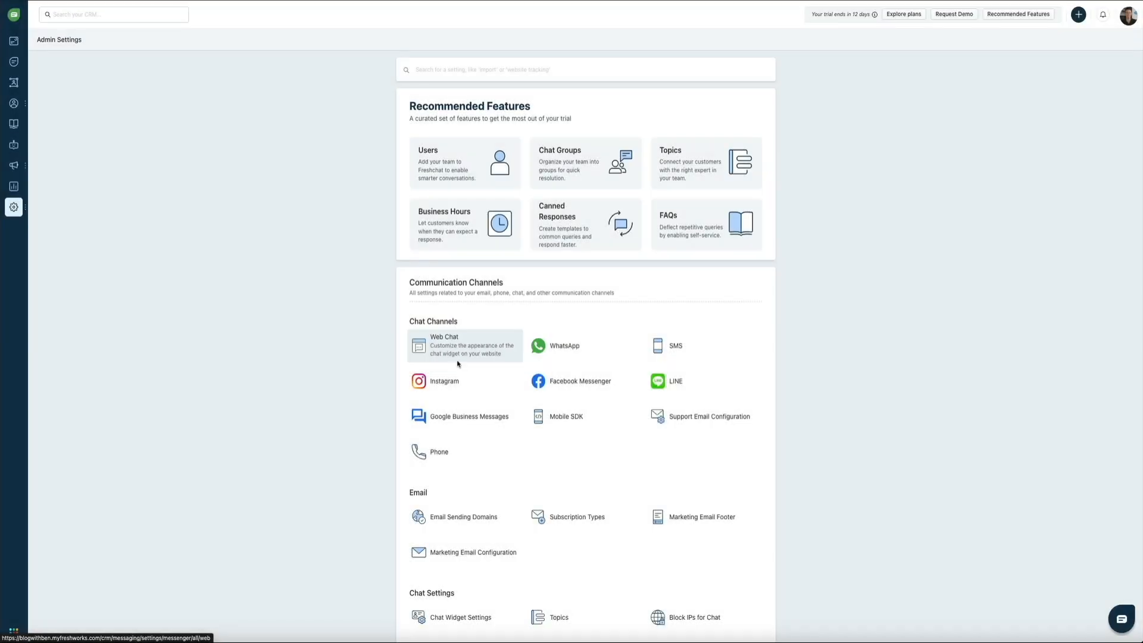
{"action": "left_click", "coordinate": [457, 364]}
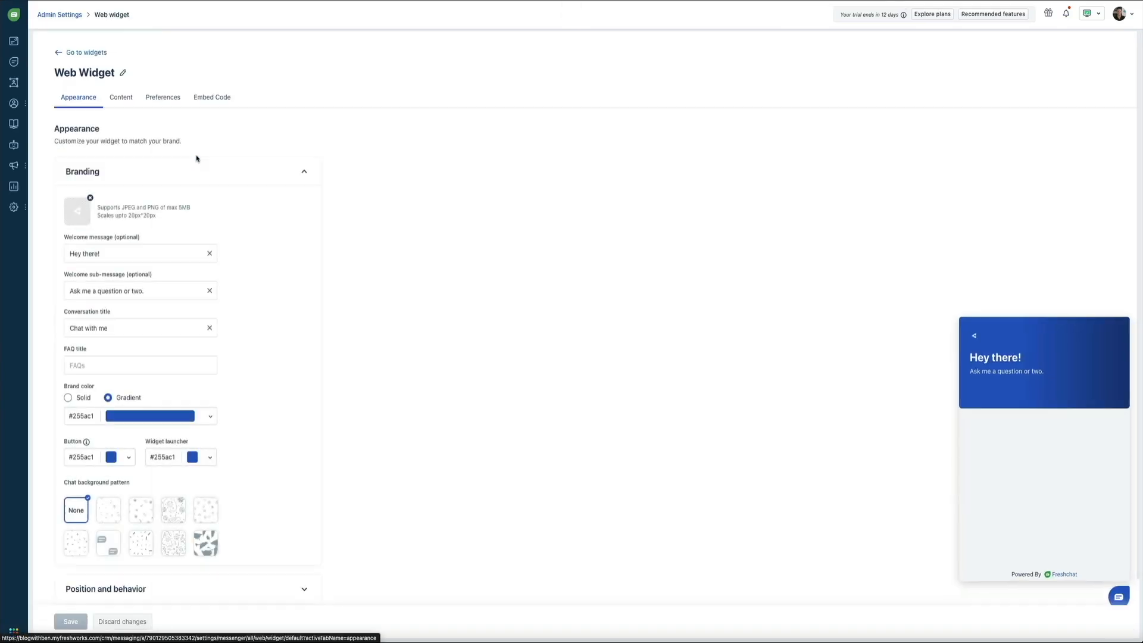
{"action": "left_click", "coordinate": [196, 155]}
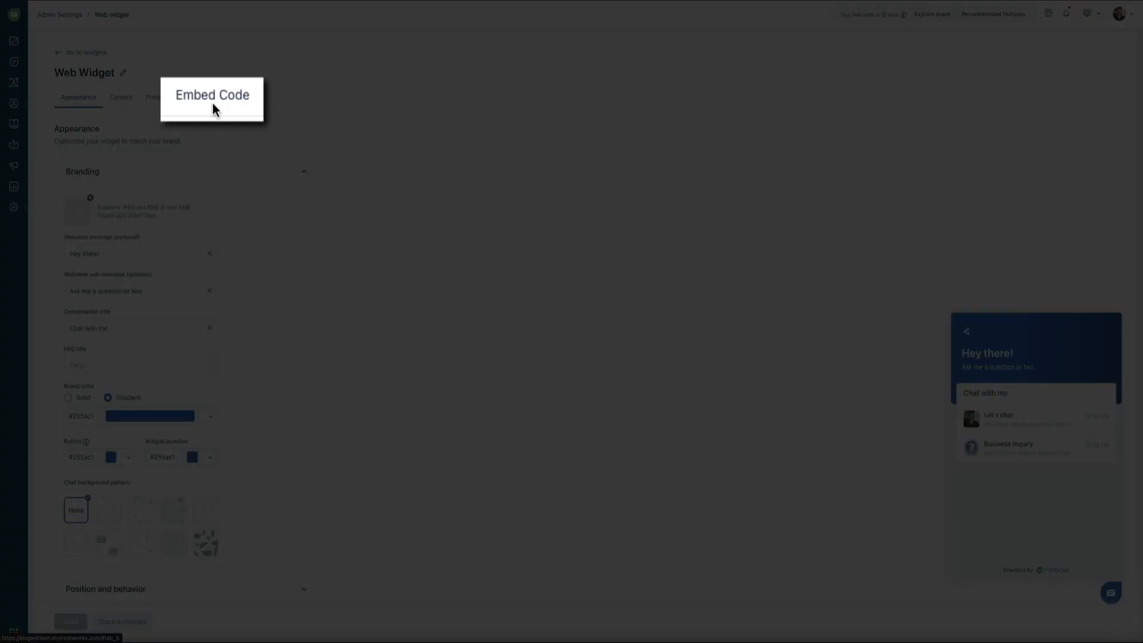
{"action": "left_click", "coordinate": [213, 102]}
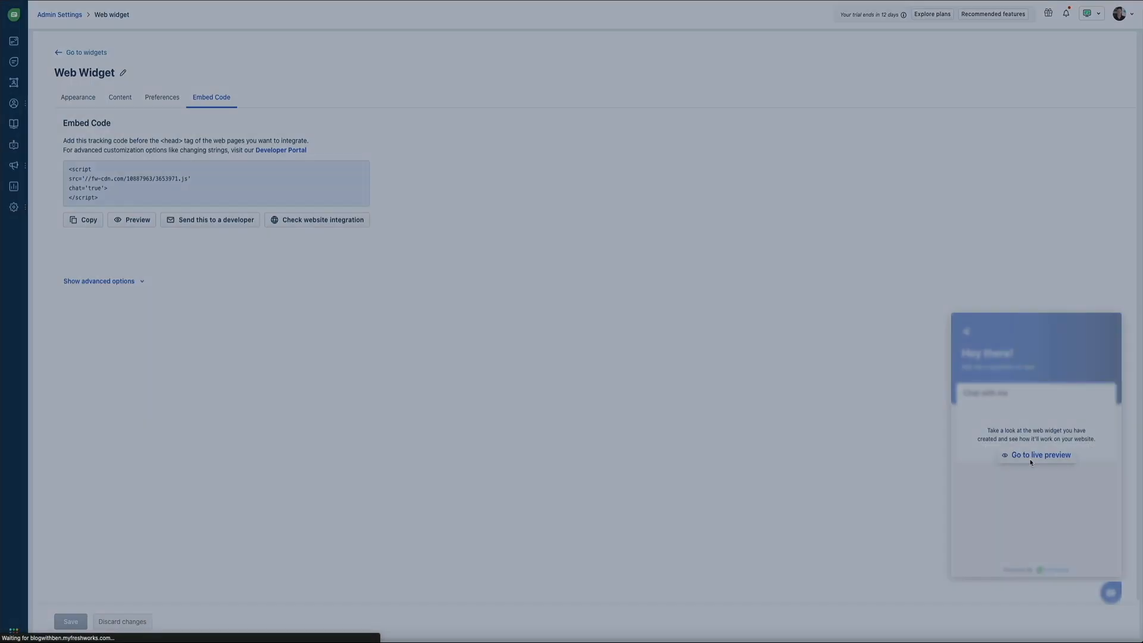
- In the live preview, start a chat, enter a contact e-mail, and send 'Are you open to partnerships?'
{"action": "left_click", "coordinate": [1028, 464]}
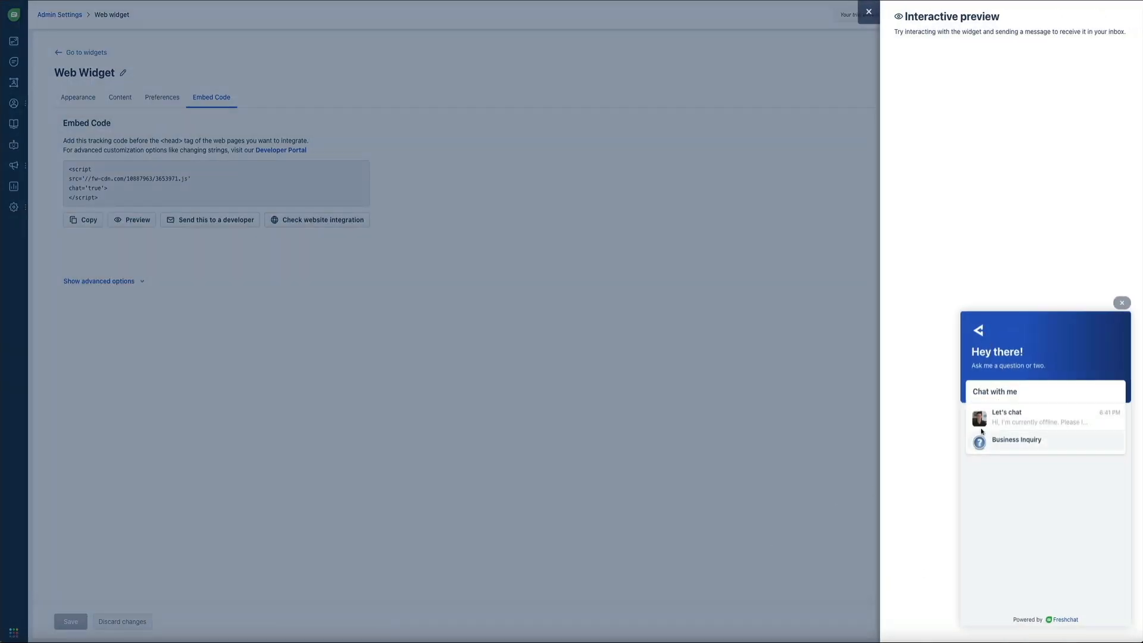
{"action": "left_click", "coordinate": [1054, 414]}
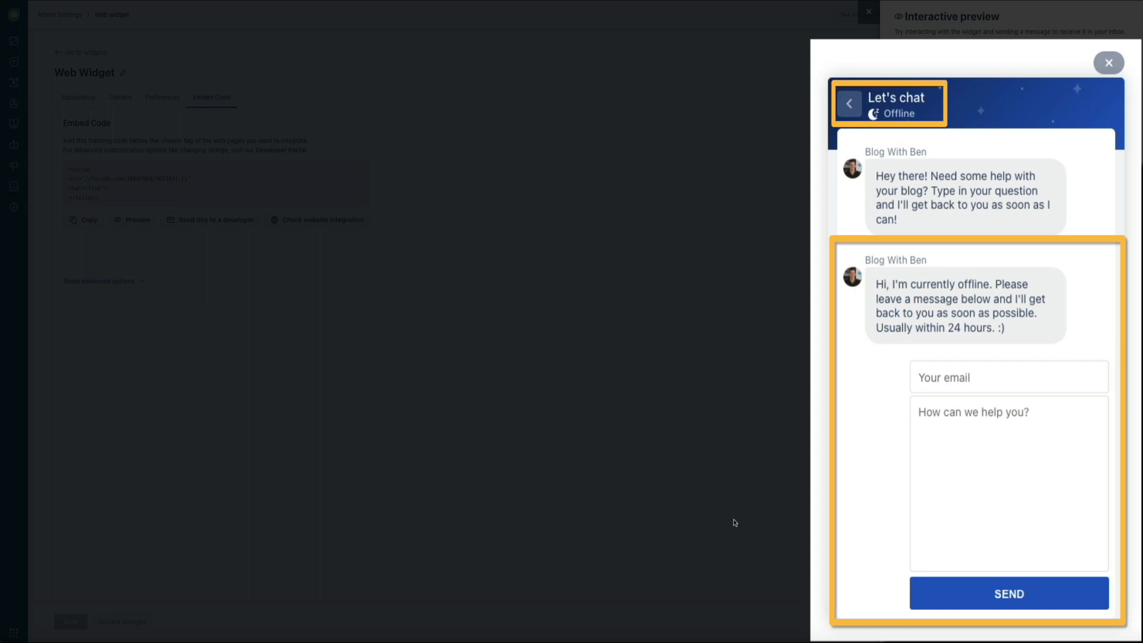
{"action": "left_click", "coordinate": [985, 379]}
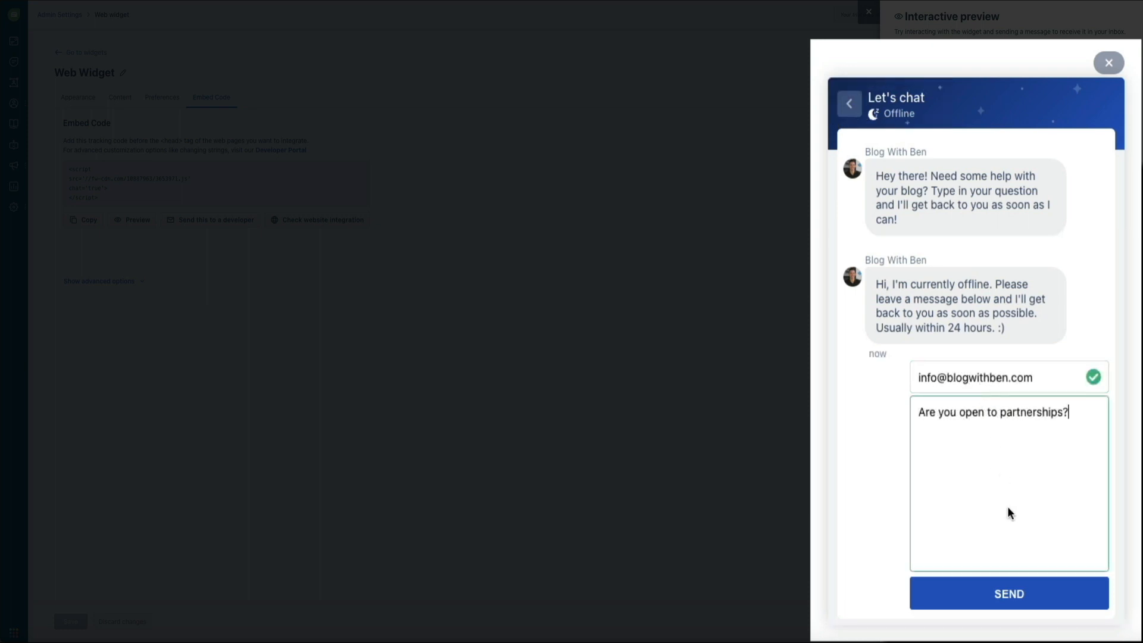
{"action": "left_click", "coordinate": [1006, 601]}
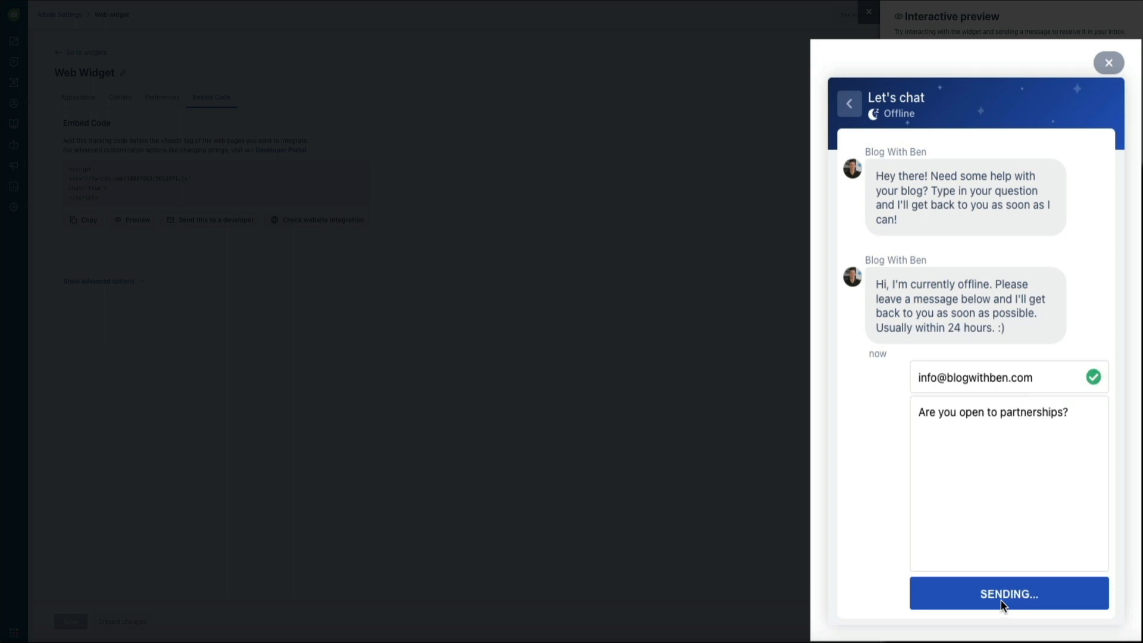
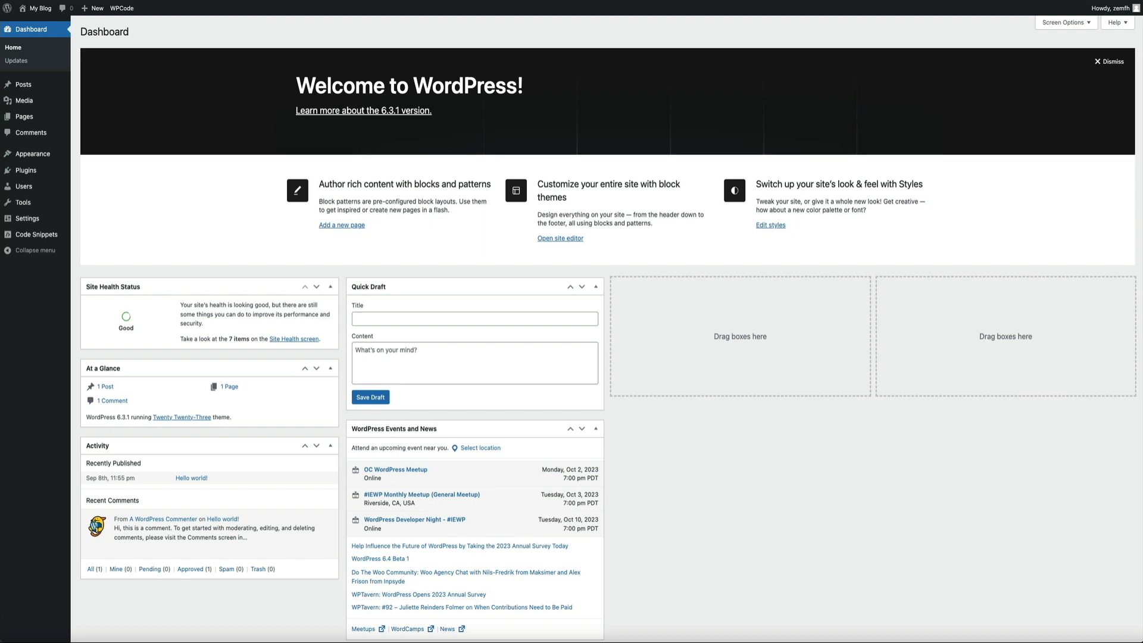
- Search Add Plugins for 'wpcode' and find WPCode – Insert Headers and Footers already Active
{"action": "mouse_move", "coordinate": [37, 172]}
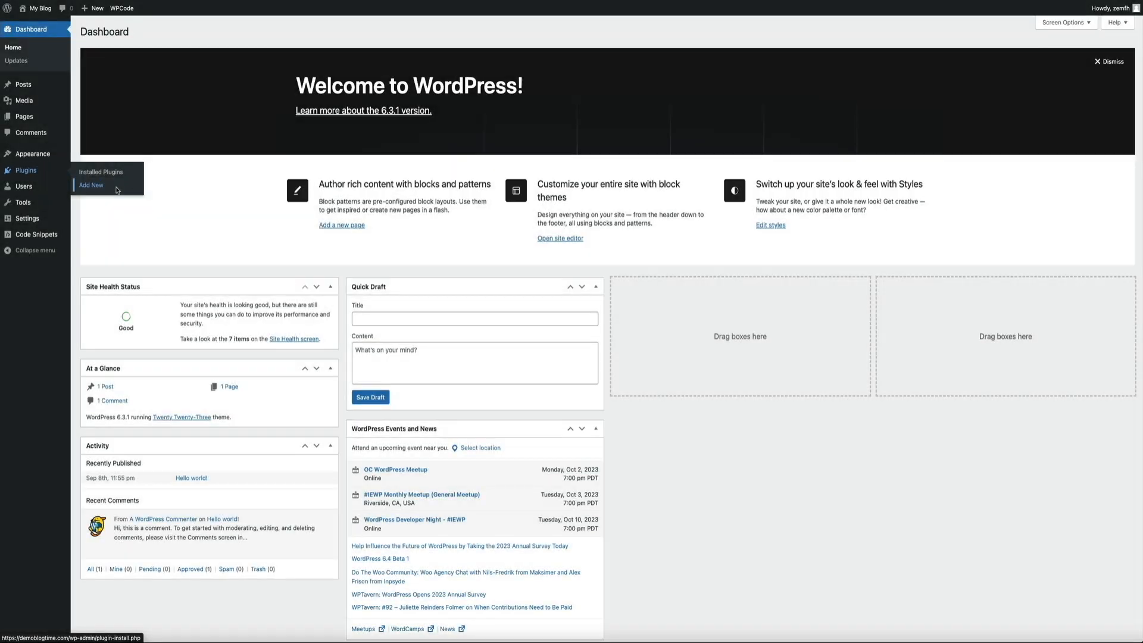
{"action": "left_click", "coordinate": [118, 189]}
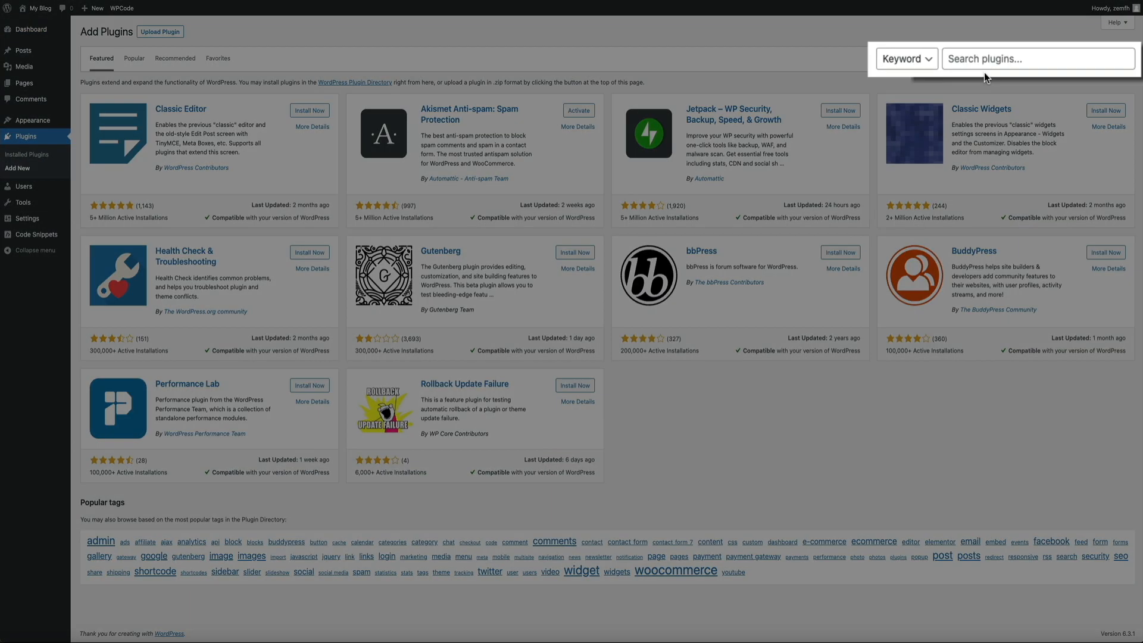
{"action": "left_click", "coordinate": [1025, 59]}
{"action": "type", "text": "wpcode"}
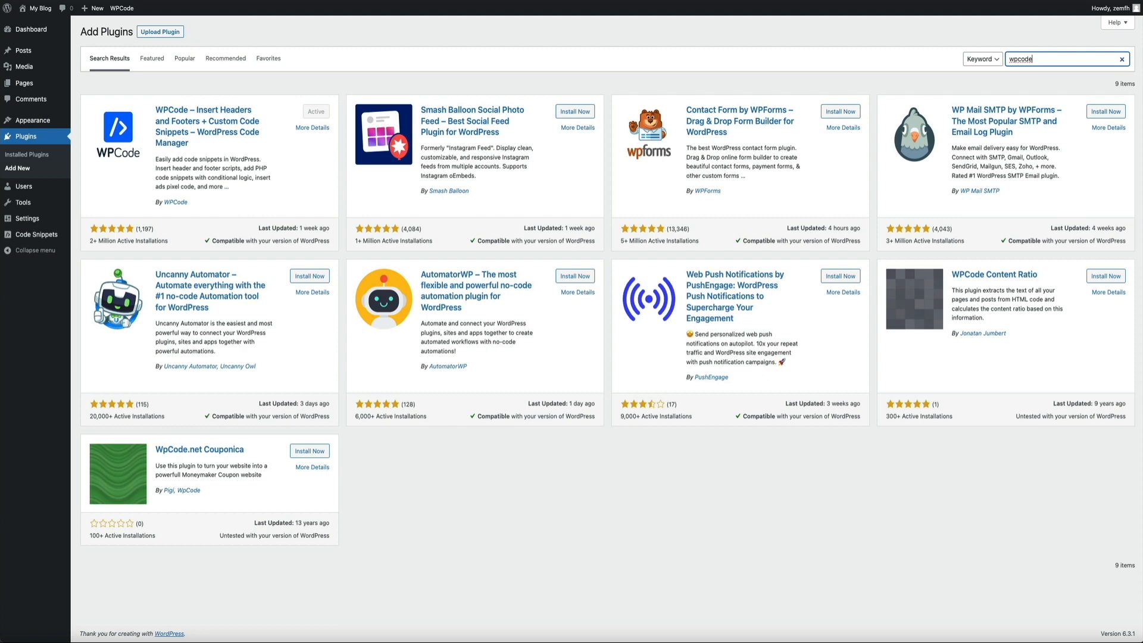
{"action": "mouse_move", "coordinate": [35, 234]}
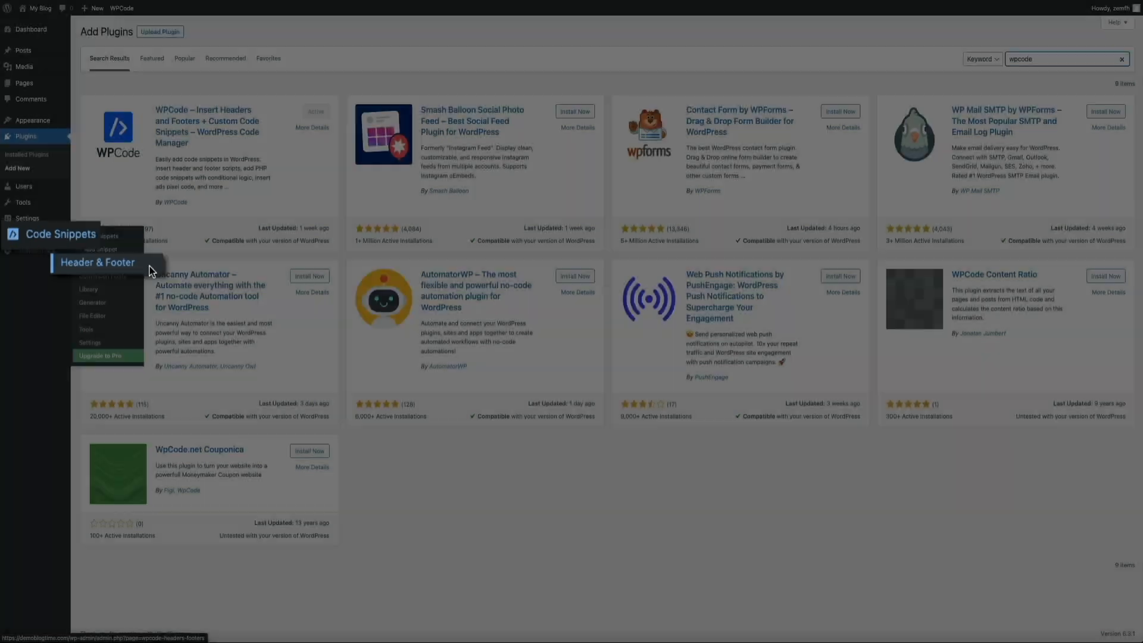
- Open WPCode's Global Header and Footer page and copy Freshchat's web widget embed script
{"action": "left_click", "coordinate": [148, 266]}
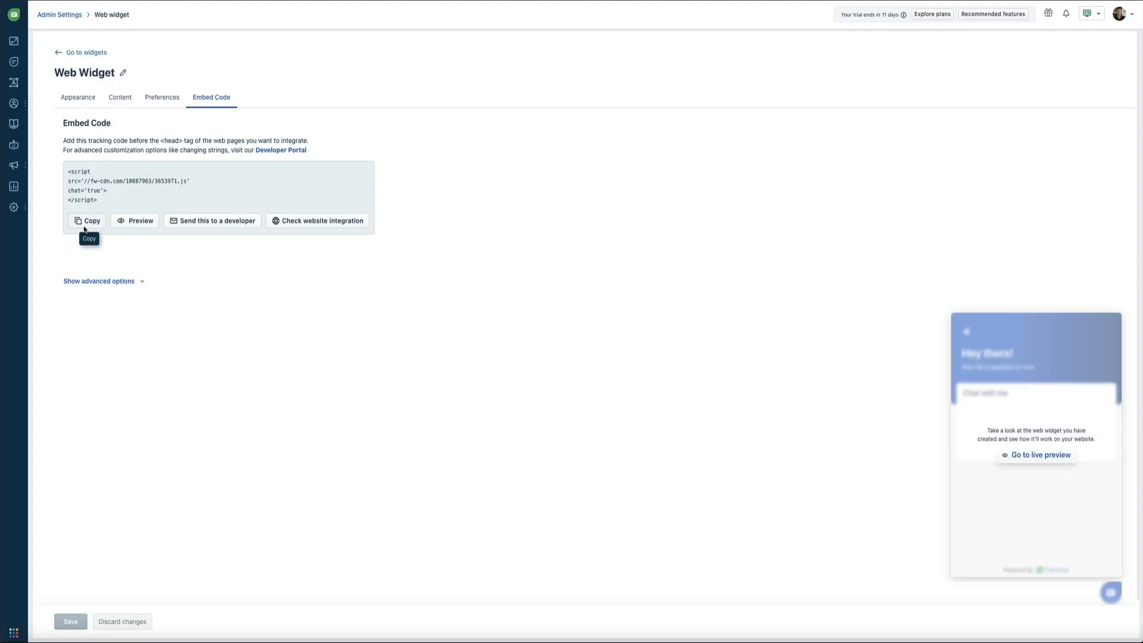
{"action": "left_click", "coordinate": [84, 229]}
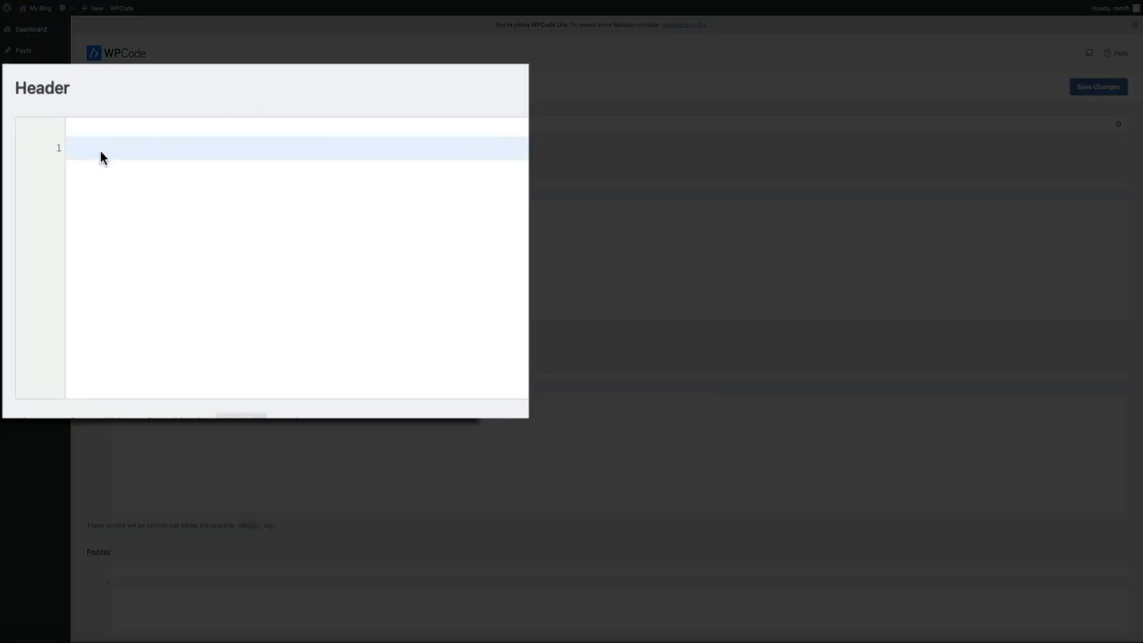
- Paste the Freshchat embed script into the WPCode Header box and save the changes
{"action": "key", "text": "ctrl+v"}
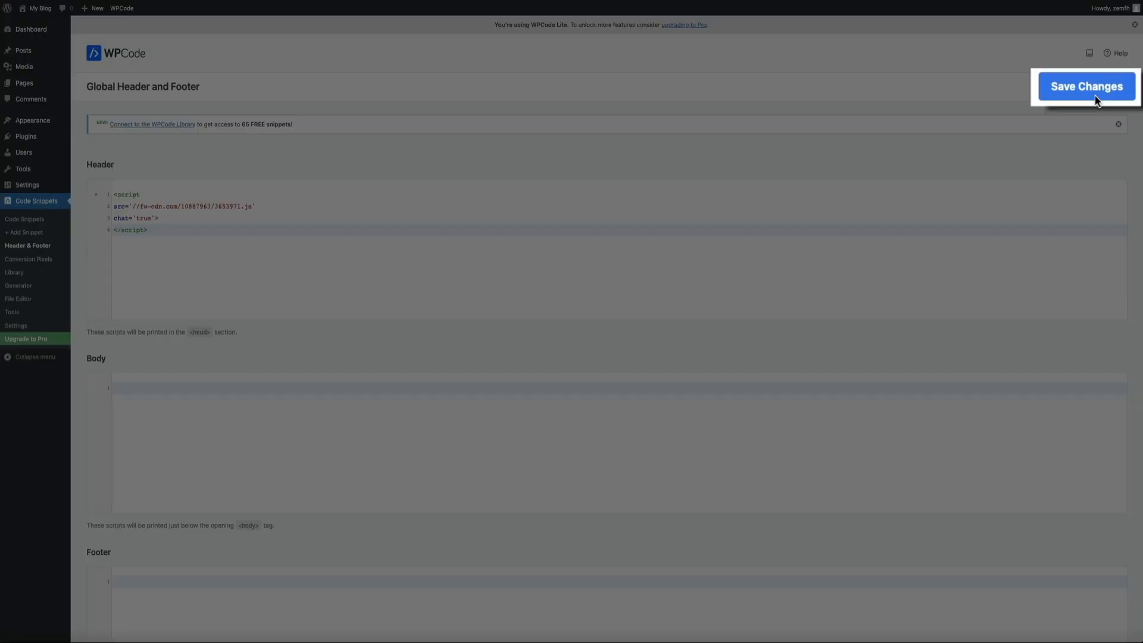
{"action": "left_click", "coordinate": [1098, 93]}
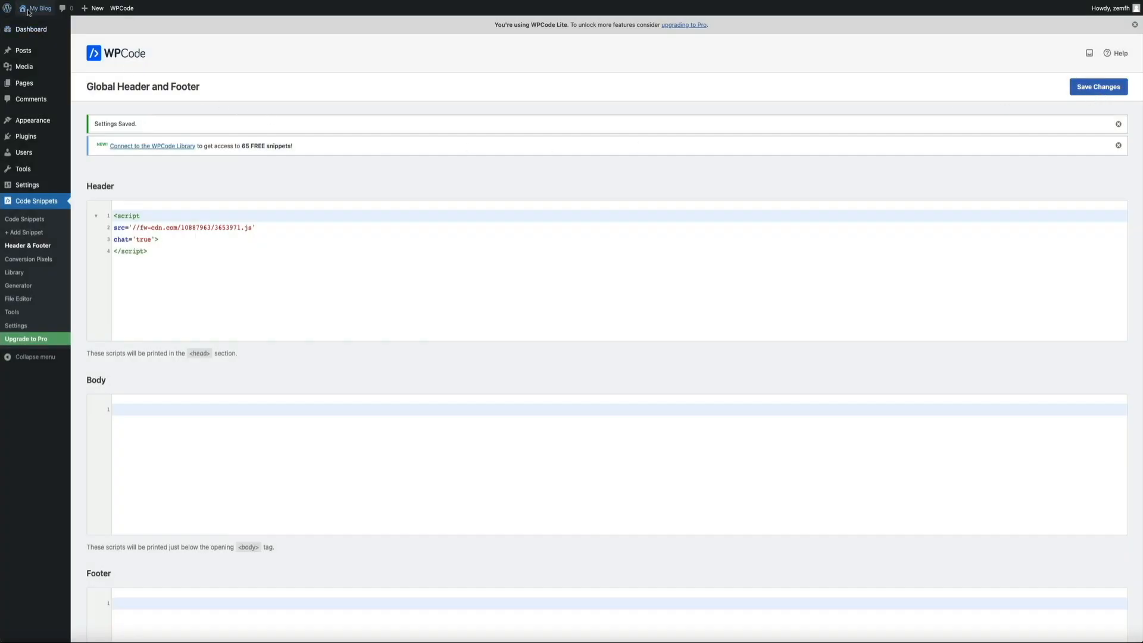
{"action": "mouse_move", "coordinate": [27, 10]}
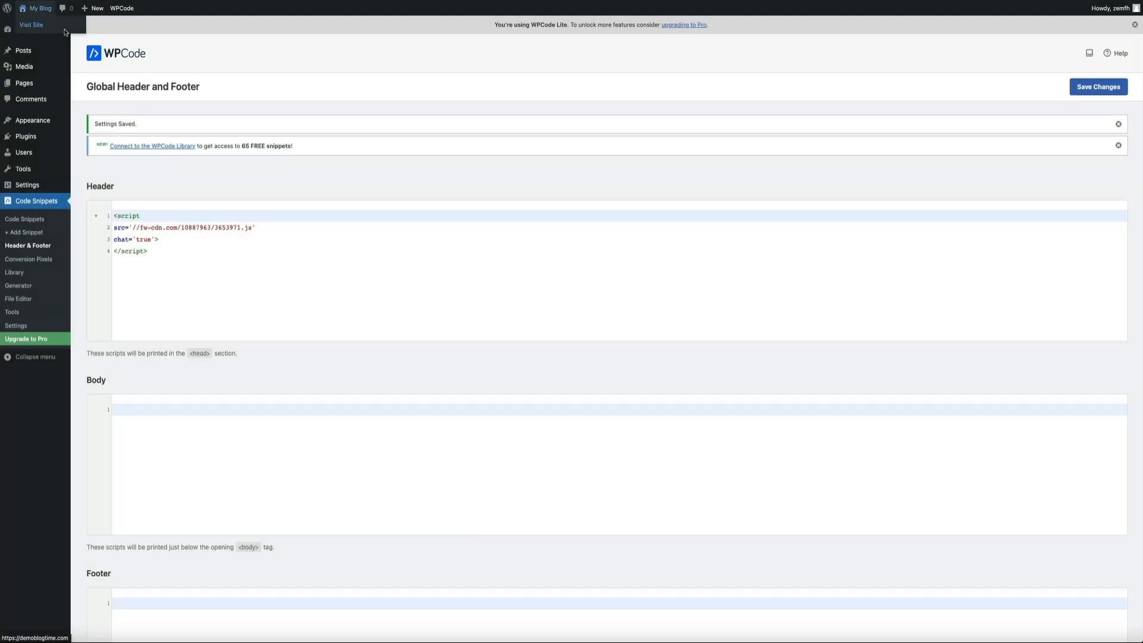
- On the live blog, ask the chat widget 'What web hosting do you recommend for WordPress?' and decline push notifications
{"action": "left_click", "coordinate": [32, 25]}
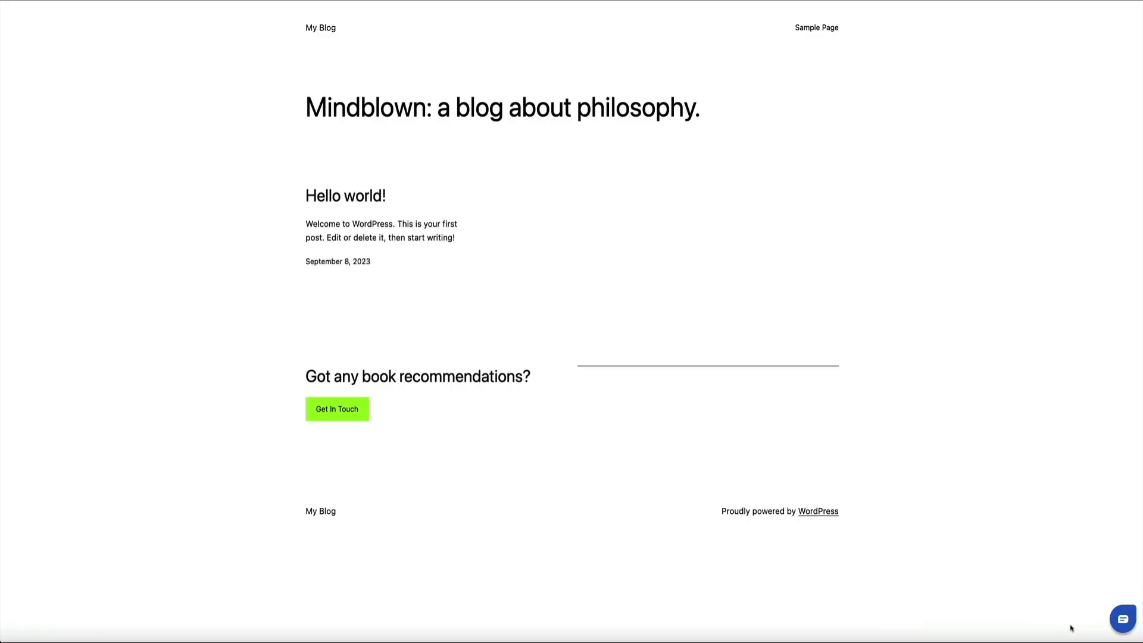
{"action": "left_click", "coordinate": [1123, 618]}
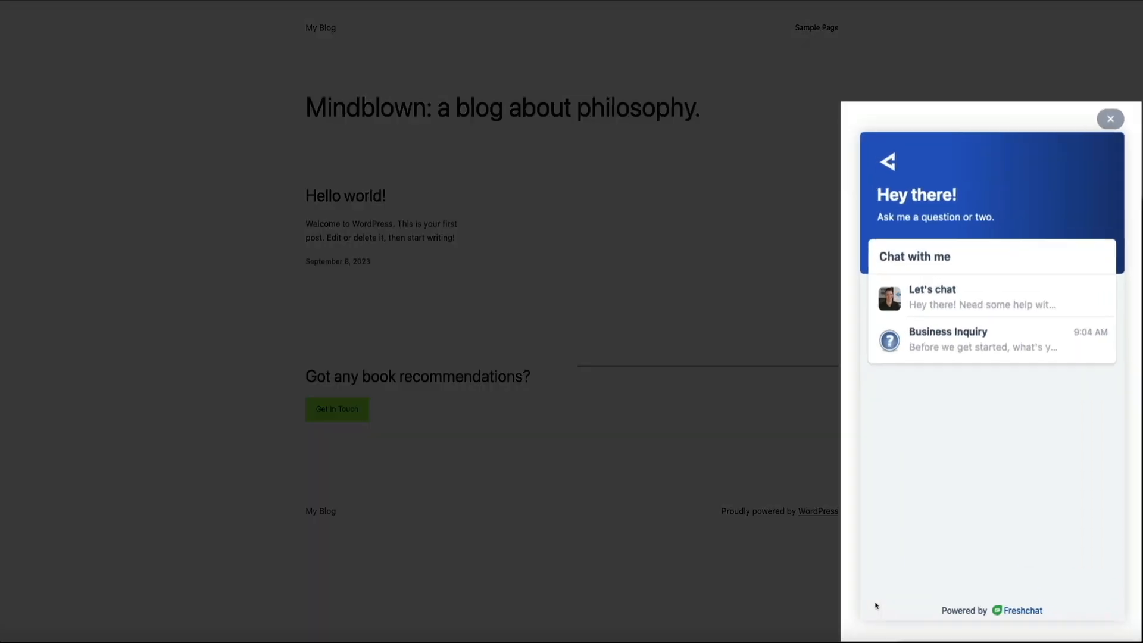
{"action": "left_click", "coordinate": [1062, 304]}
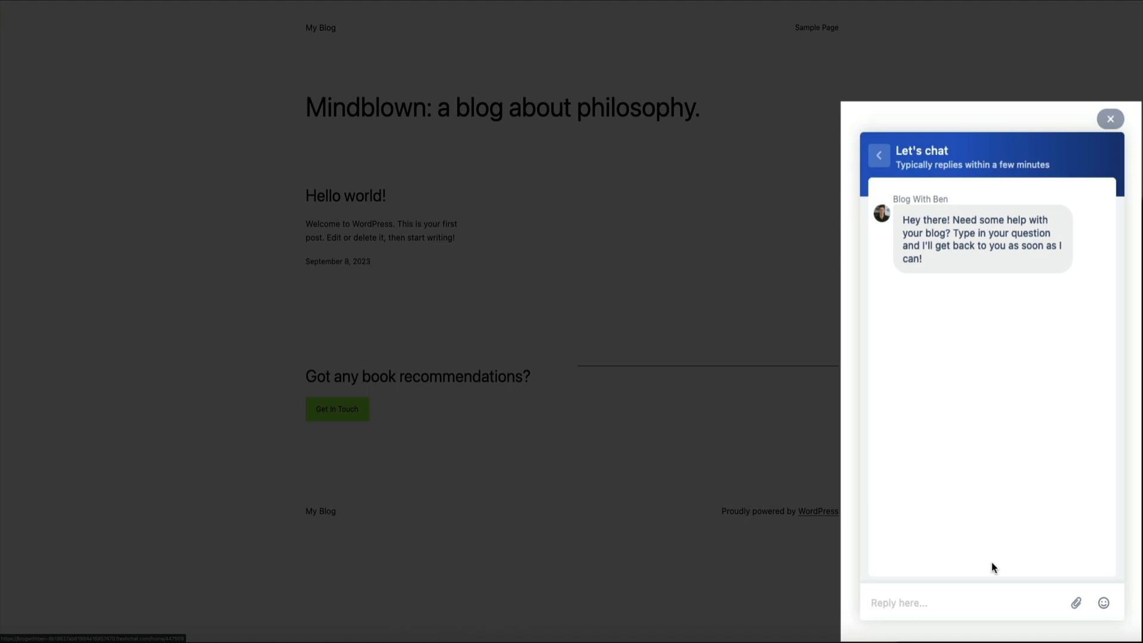
{"action": "type", "text": "What web hosting do you recommen"}
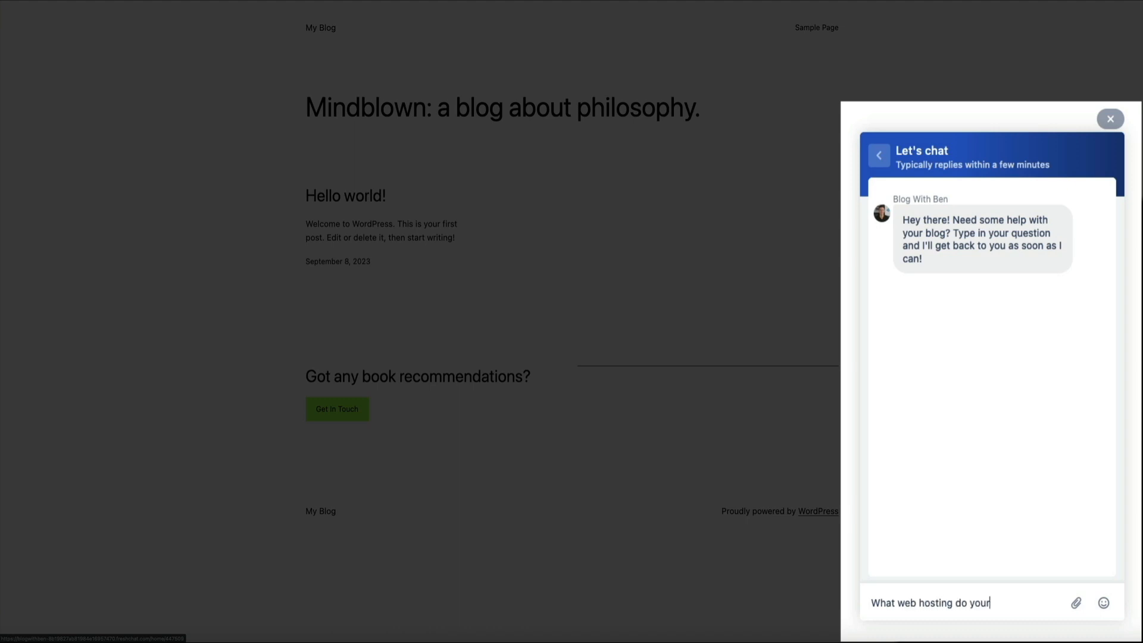
{"action": "type", "text": "d for WordPress?"}
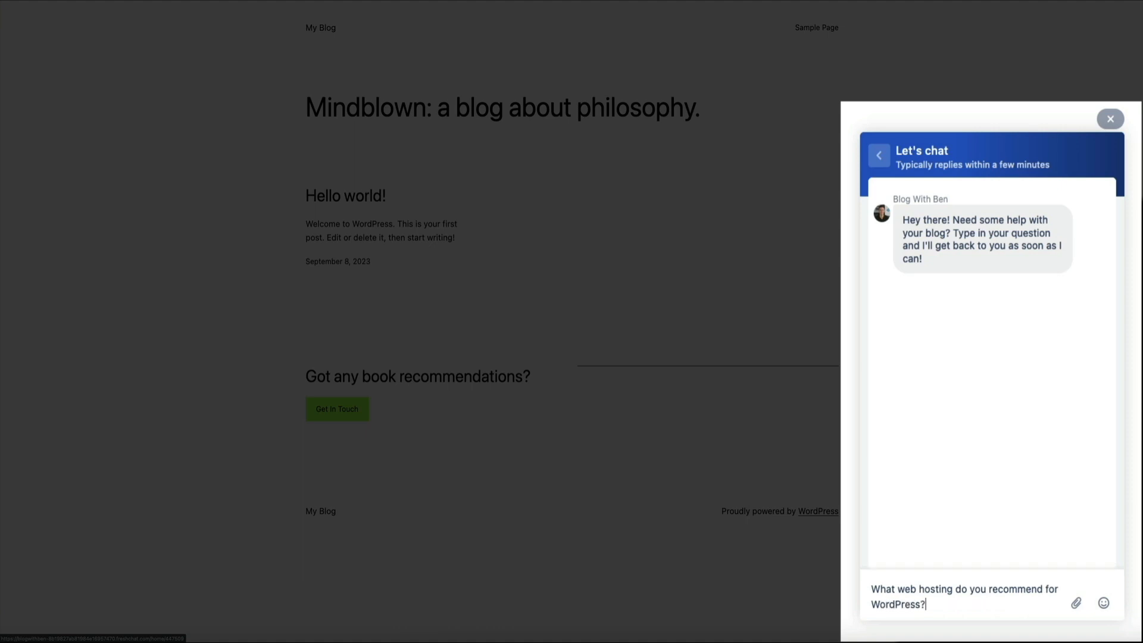
{"action": "key", "text": "Return"}
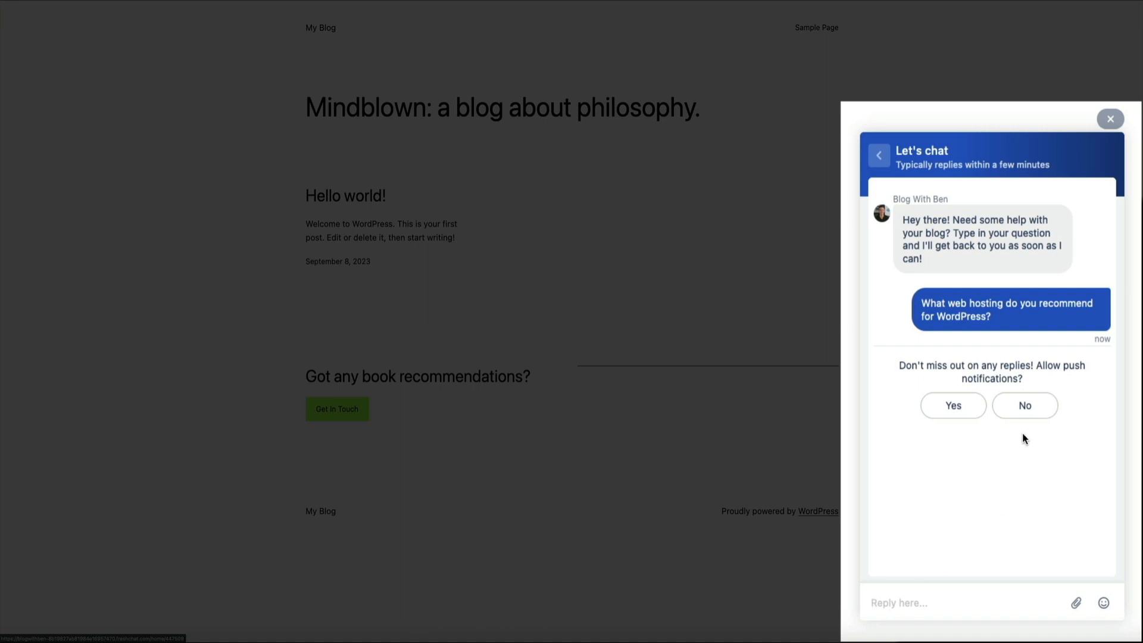
{"action": "left_click", "coordinate": [1024, 412]}
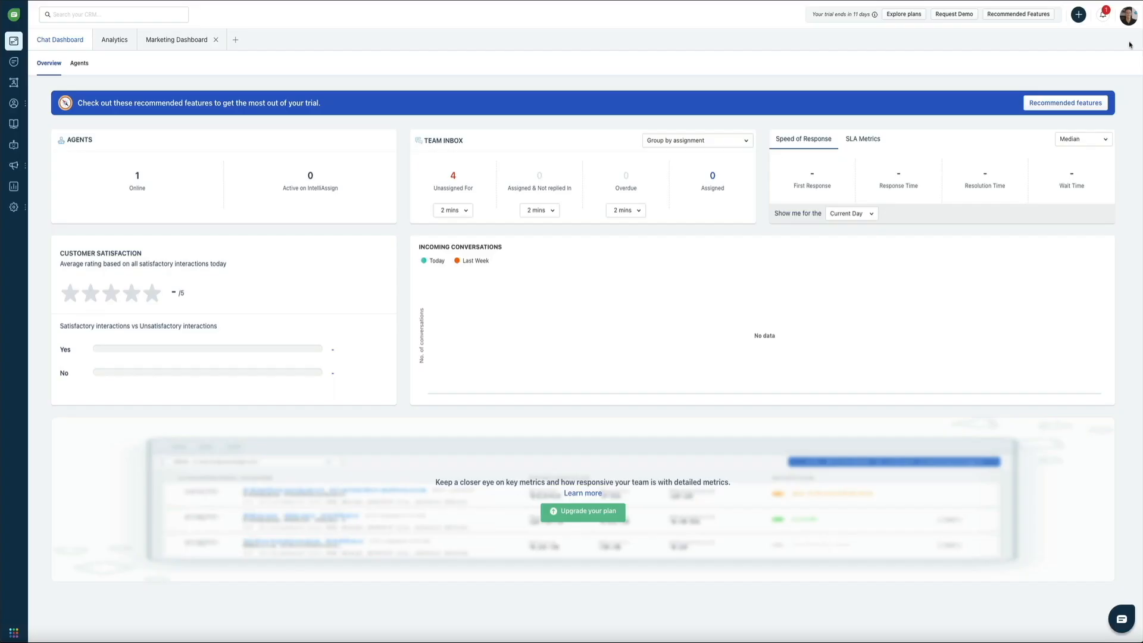
- Open the new conversation from notifications and reply recommending NameHero Cloud Web Hosting with a video review link
{"action": "left_click", "coordinate": [1102, 17]}
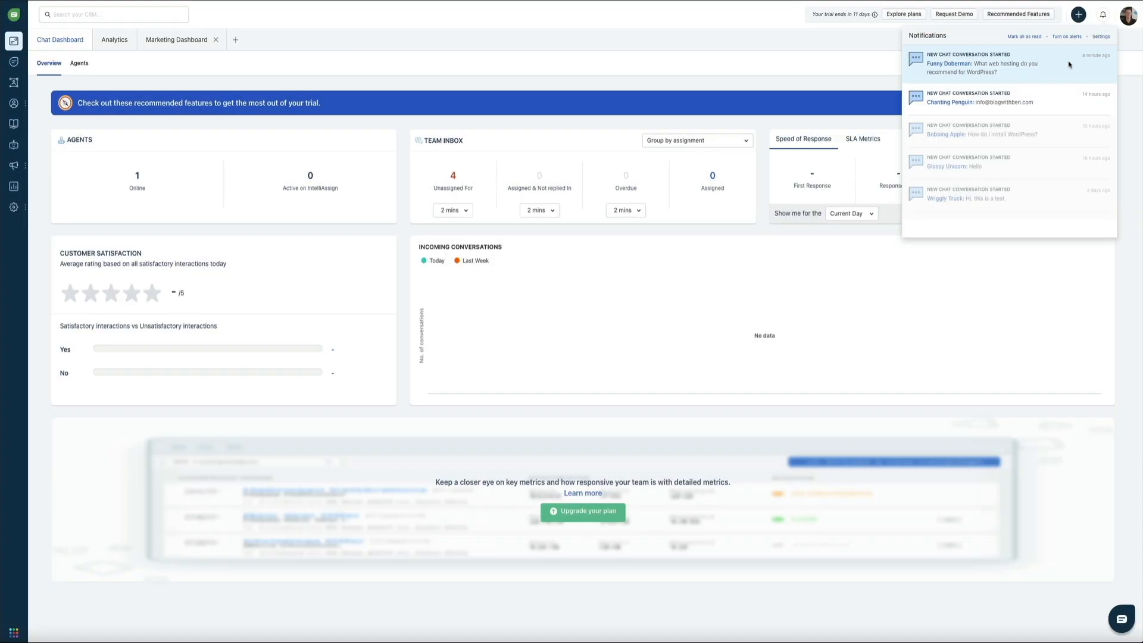
{"action": "left_click", "coordinate": [1069, 64]}
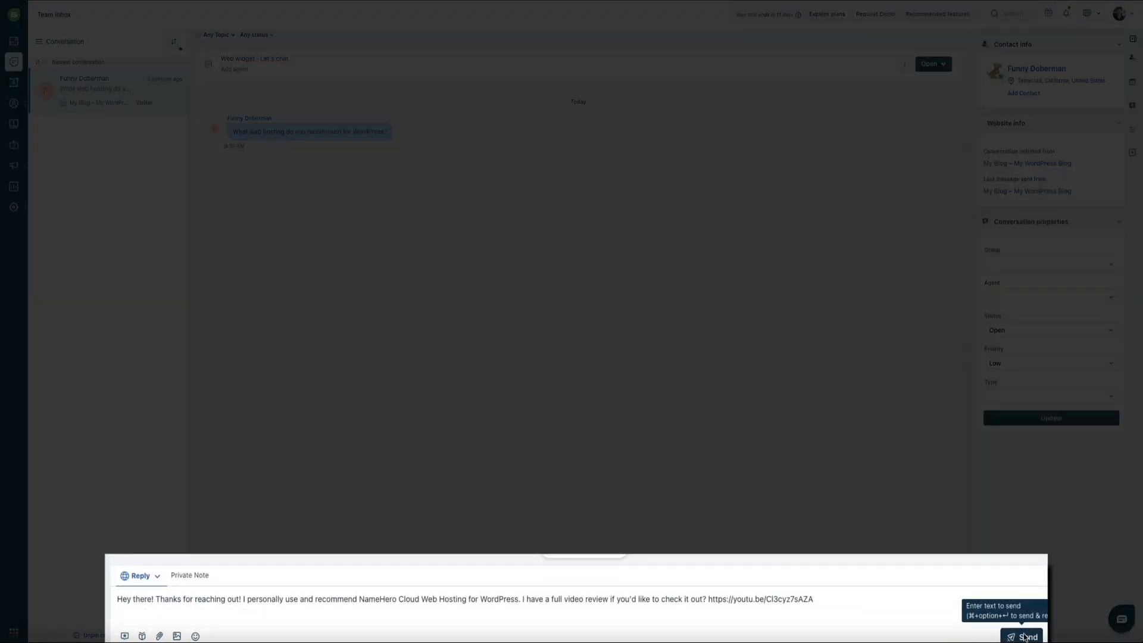
{"action": "left_click", "coordinate": [1023, 636]}
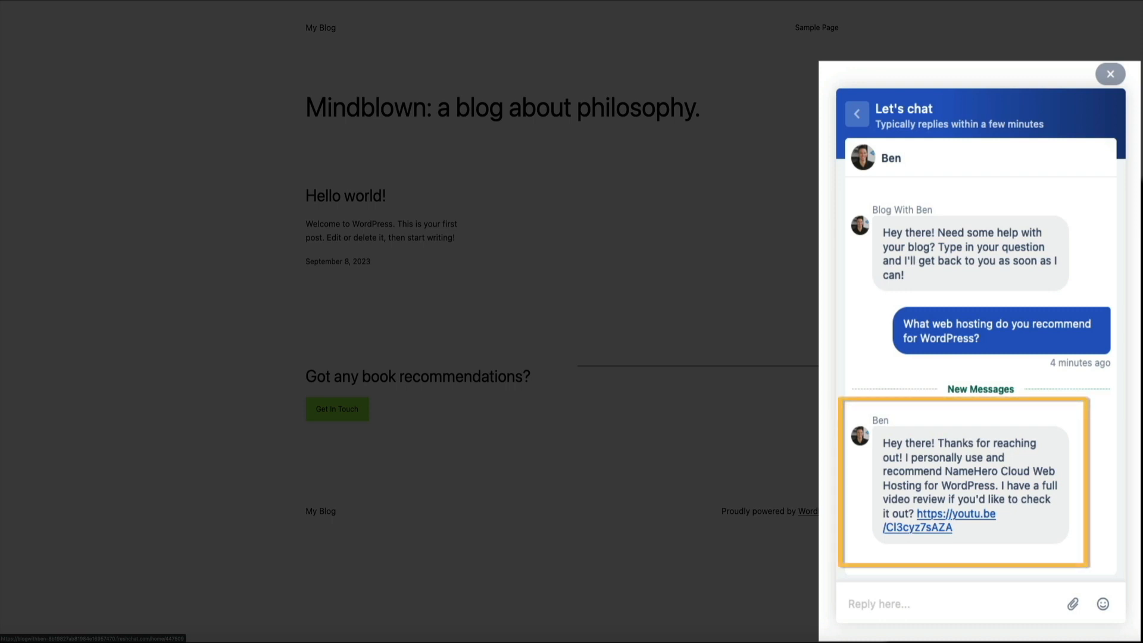
- Send 'That's great! Thanks, I'll definitely take a look.' from the blog's chat widget
{"action": "type", "text": "That's great! Thanks, I'll definitely take a look."}
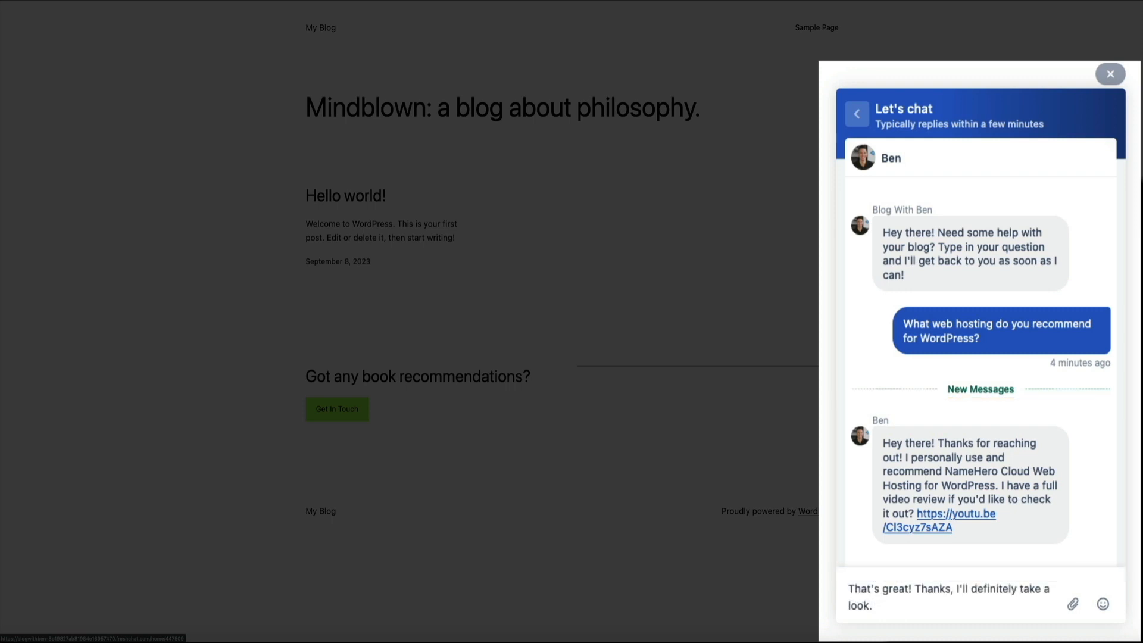
{"action": "key", "text": "Return"}
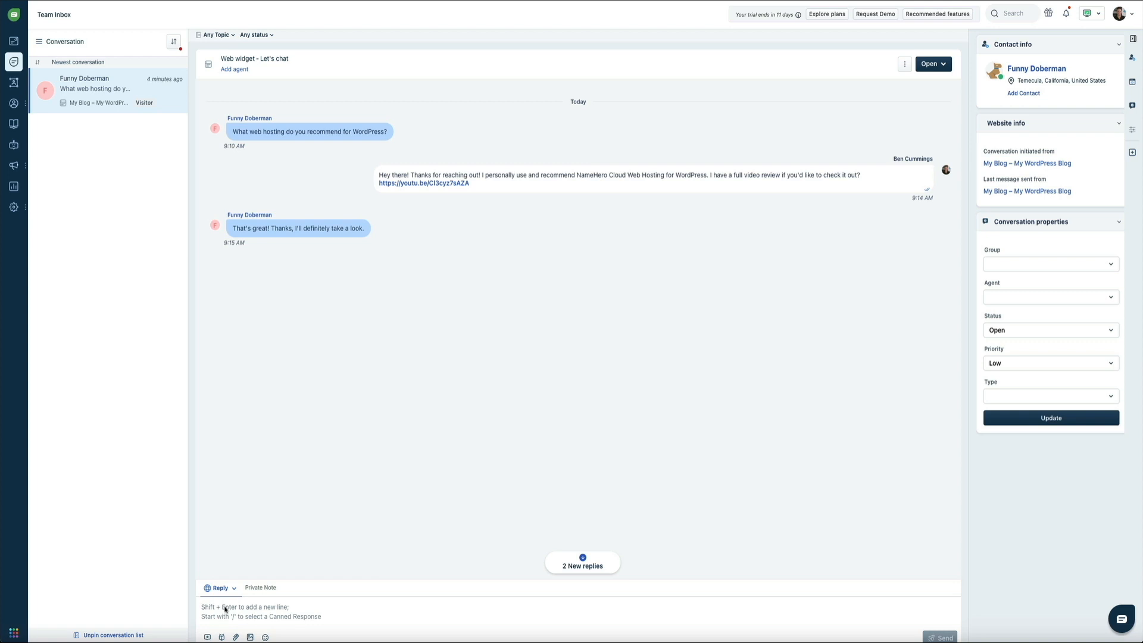
- Reply from the Team Inbox with 'Do you have any other questions?'
{"action": "left_click", "coordinate": [225, 610]}
{"action": "type", "text": "Do you have any other questions?"}
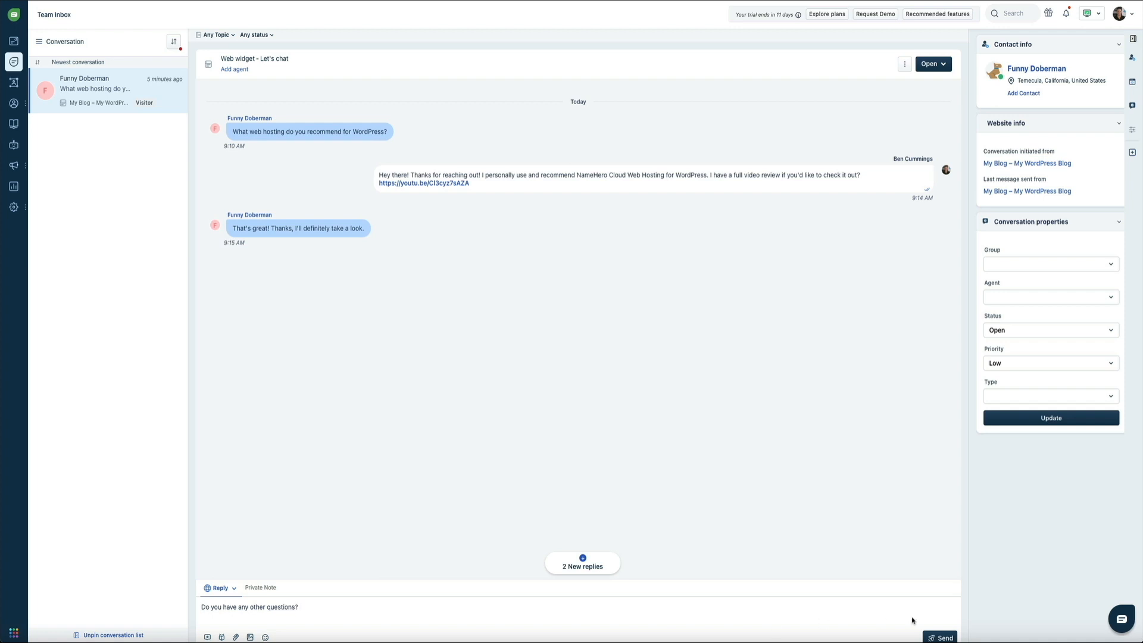
{"action": "left_click", "coordinate": [940, 637]}
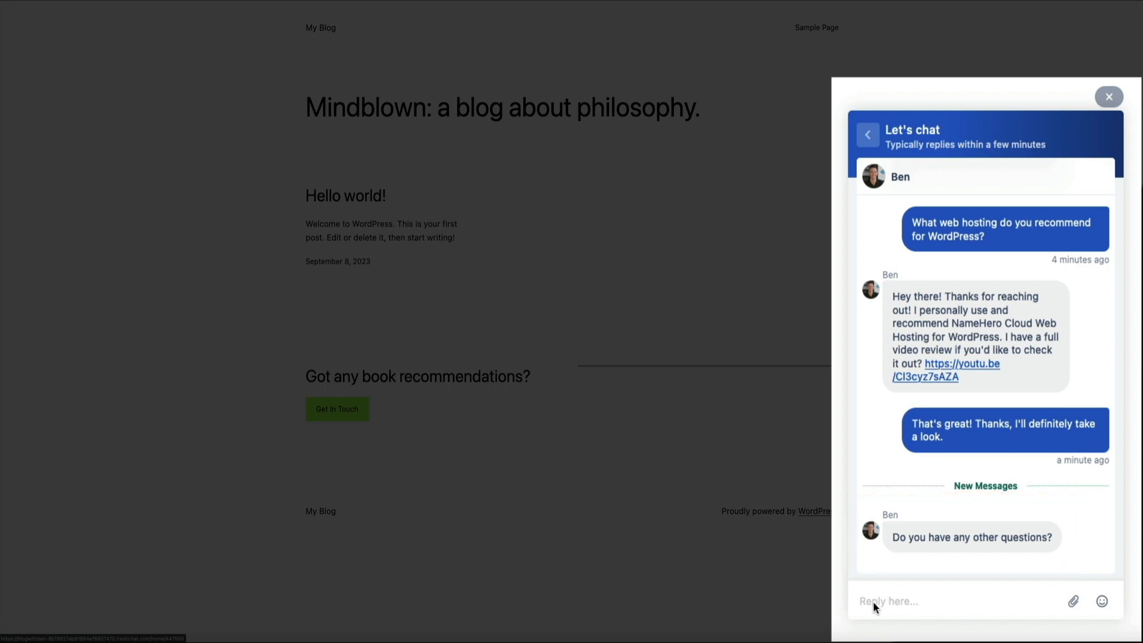
- Send the visitor's closing reply 'No that's all.' thanking the agent by name
{"action": "type", "text": "No that's all. Thanks, Ben!"}
{"action": "key", "text": "Return"}
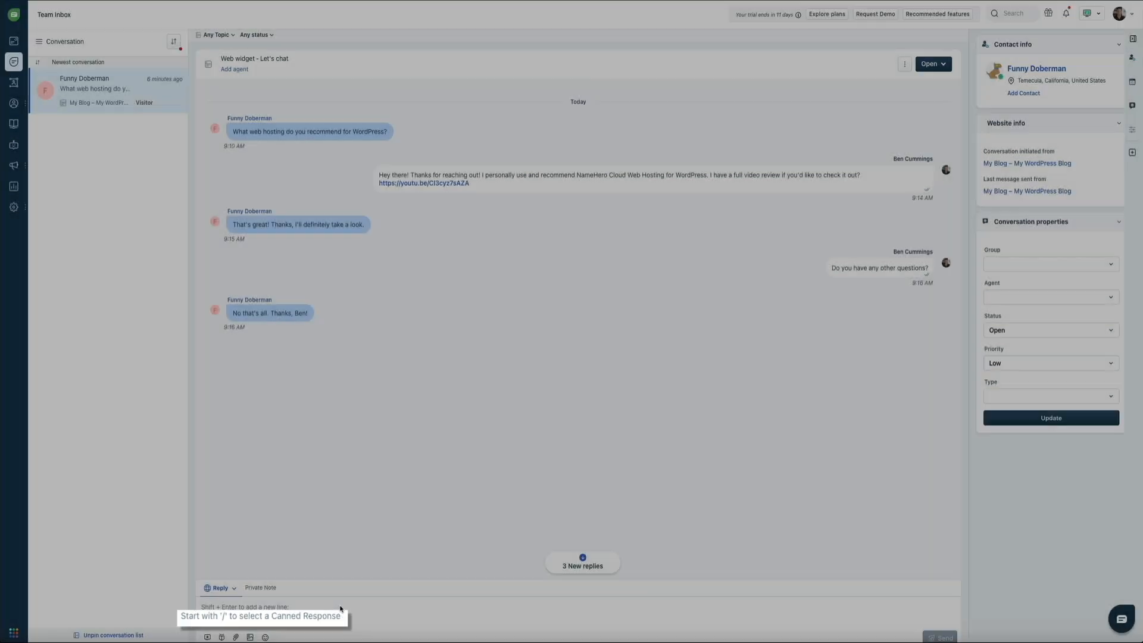
- Send the /thankyou-msg canned sign-off to the visitor and bring up the status choices
{"action": "type", "text": "/"}
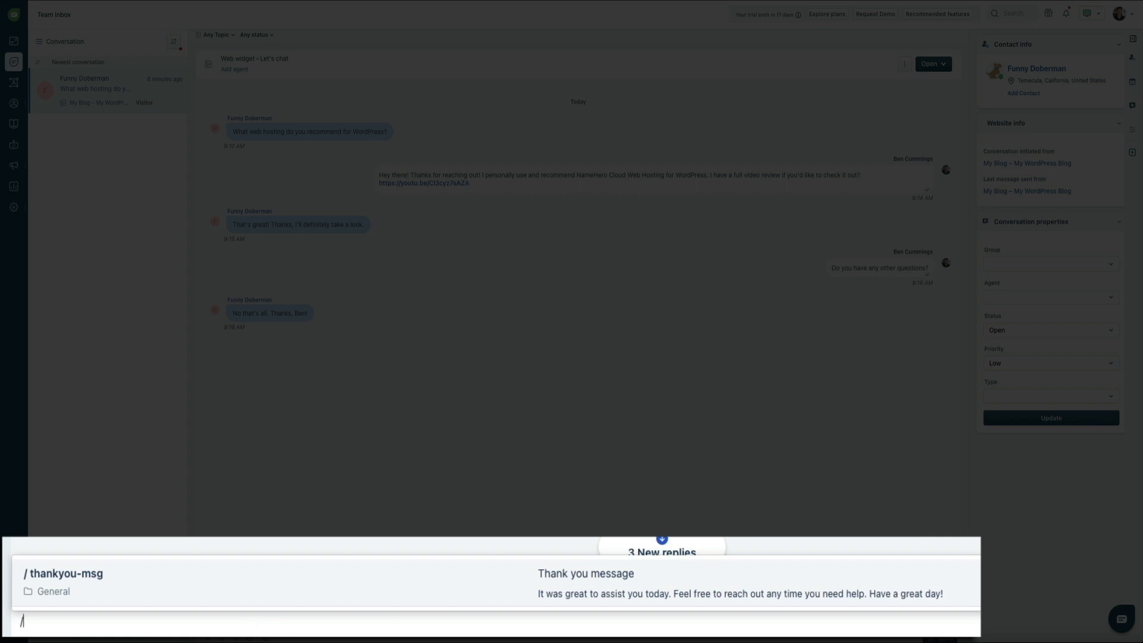
{"action": "left_click", "coordinate": [835, 580]}
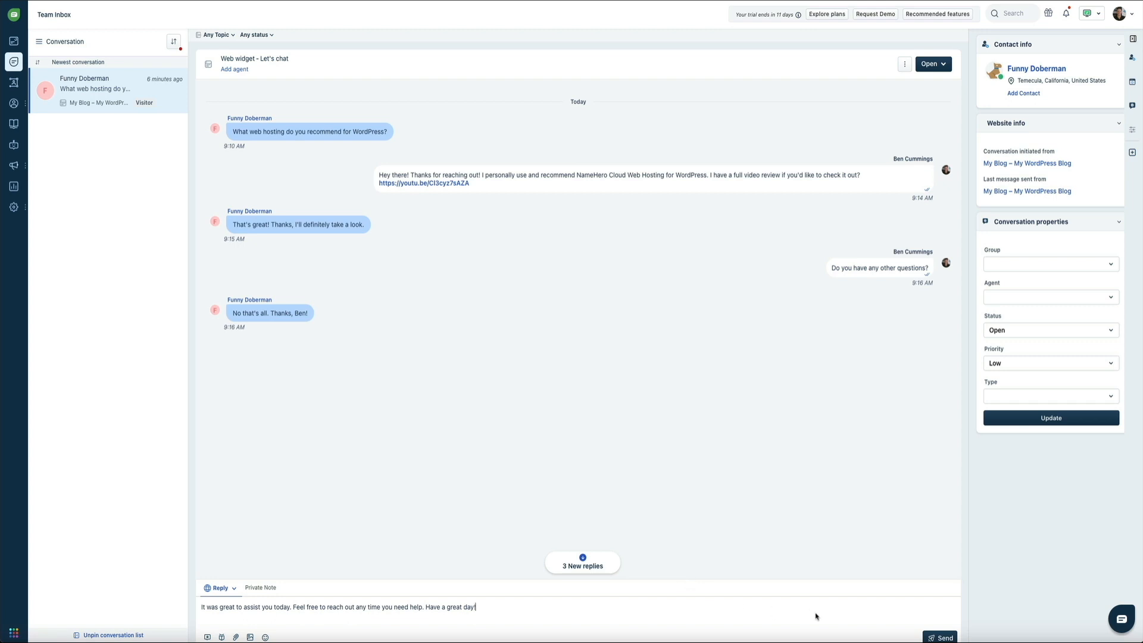
{"action": "key", "text": "Return"}
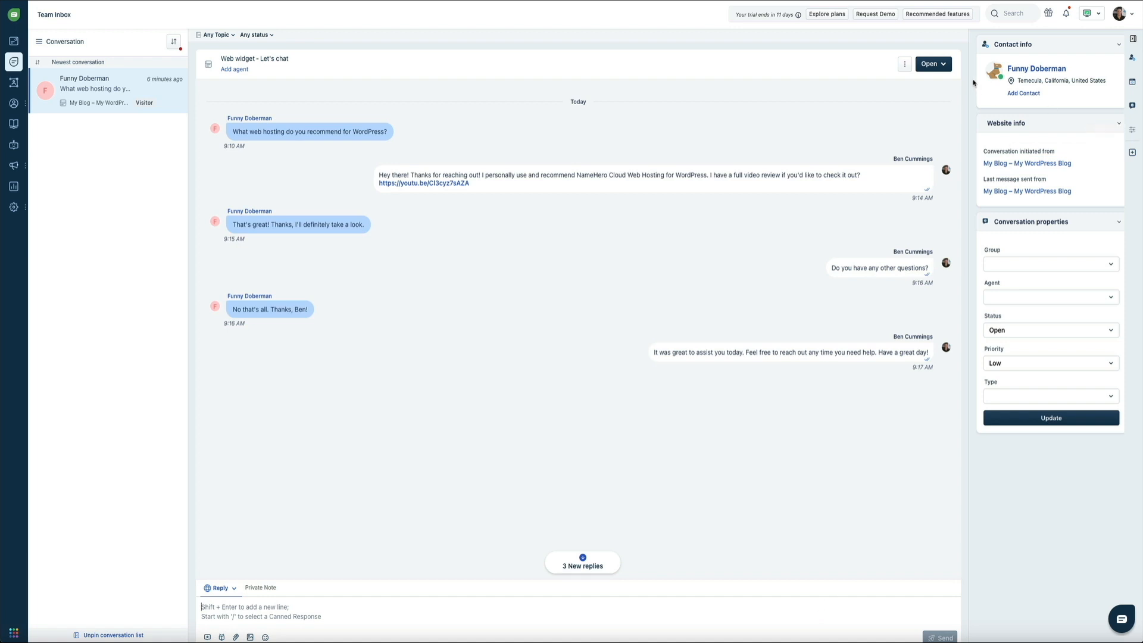
{"action": "left_click", "coordinate": [945, 67]}
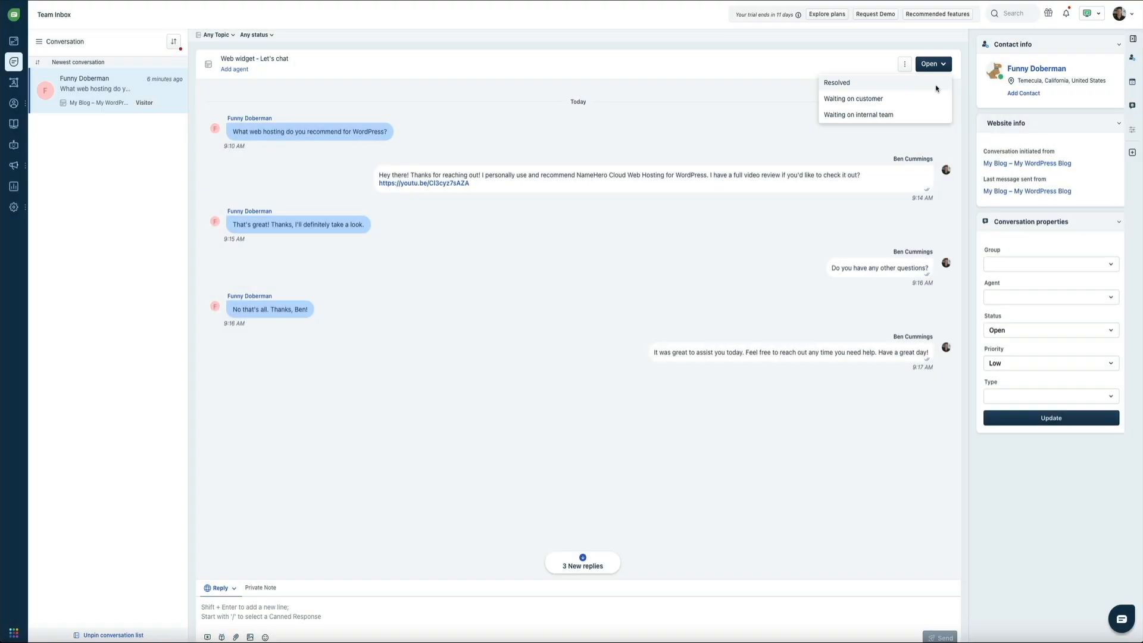
- Set the conversation status to Resolved and assign yourself as Agent in Conversation properties
{"action": "left_click", "coordinate": [936, 88]}
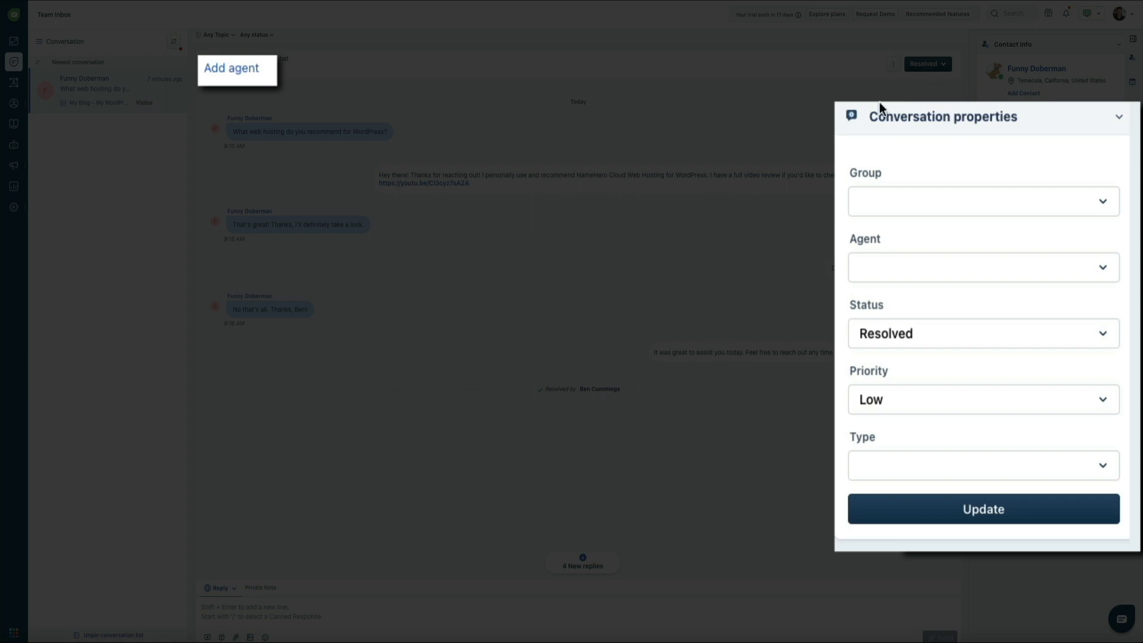
{"action": "left_click", "coordinate": [1103, 282]}
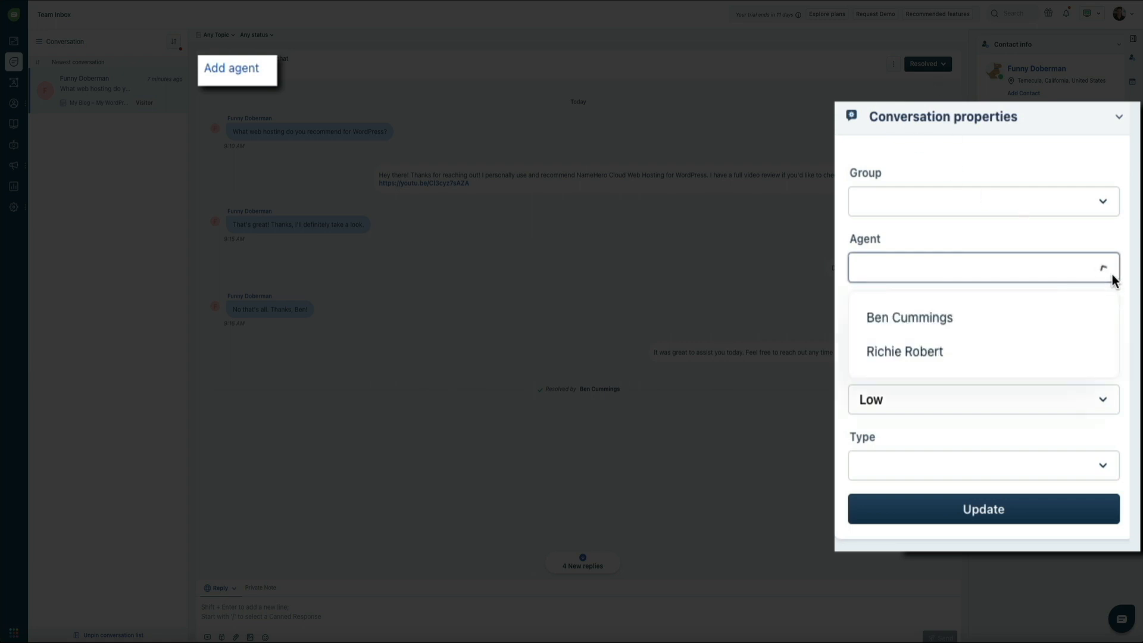
{"action": "left_click", "coordinate": [1044, 312]}
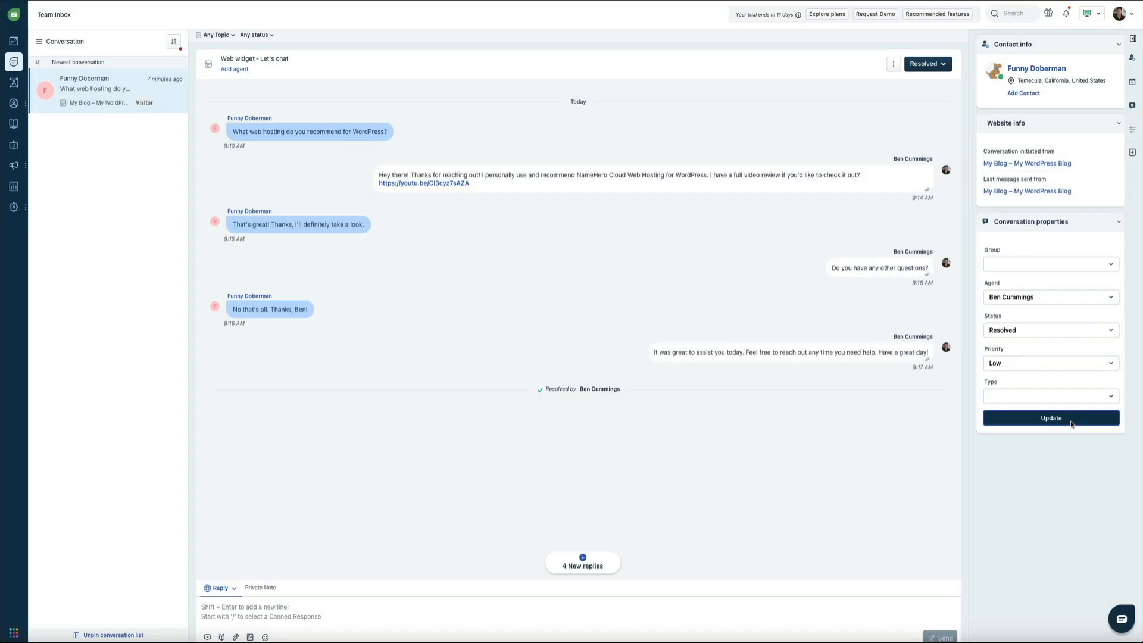
{"action": "left_click", "coordinate": [1070, 421]}
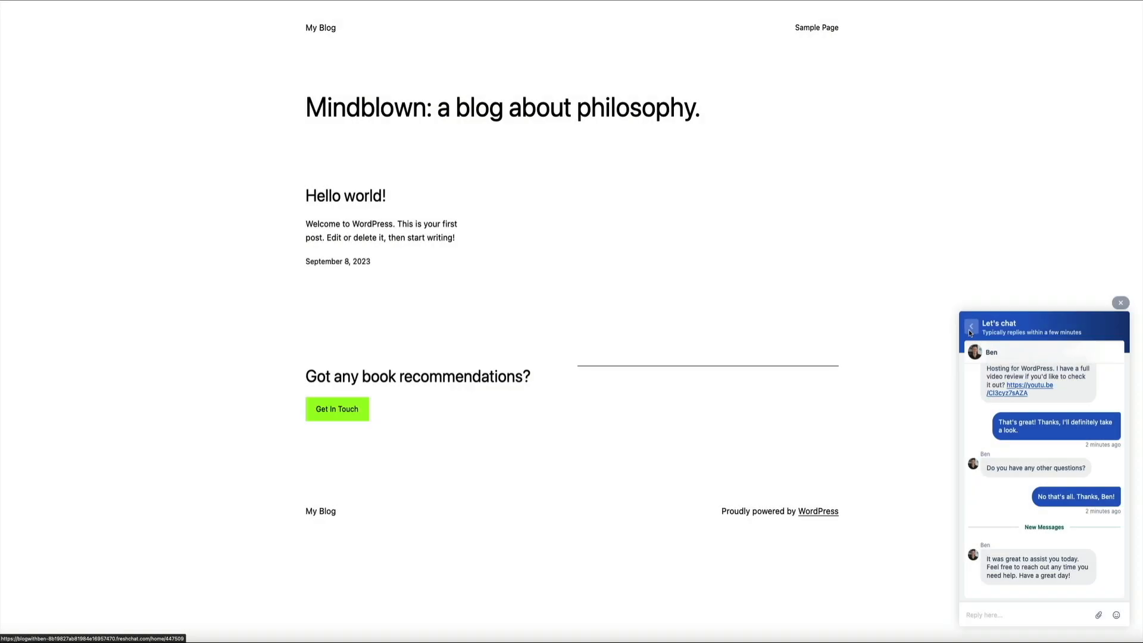
- Go back to the widget's conversation list and open the Business Inquiry bot chat
{"action": "left_click", "coordinate": [971, 331]}
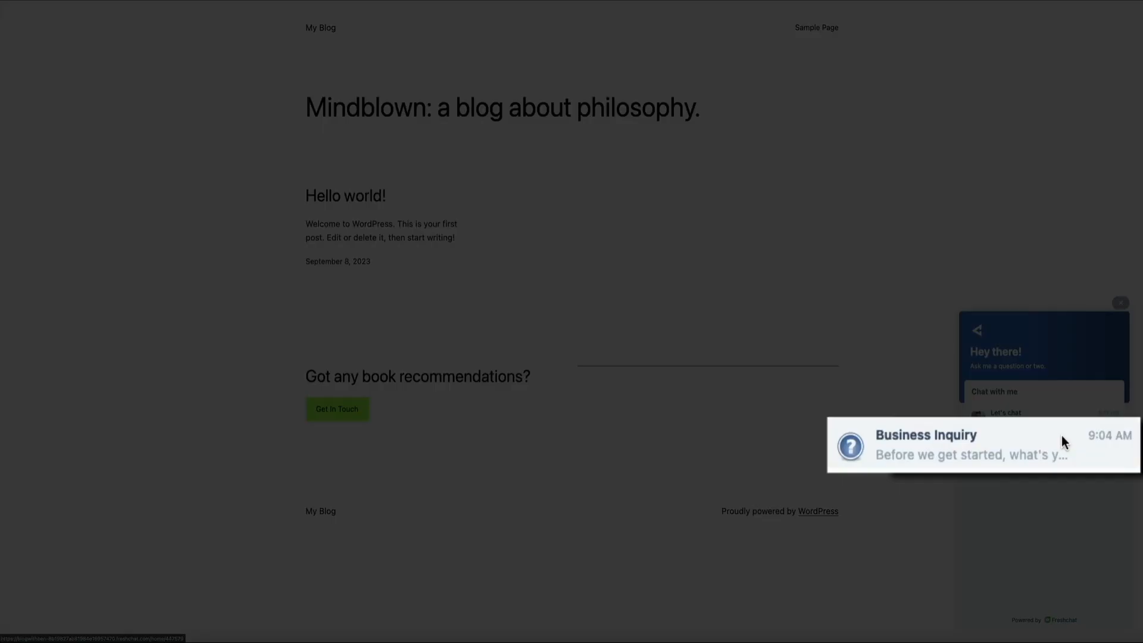
{"action": "left_click", "coordinate": [1062, 439]}
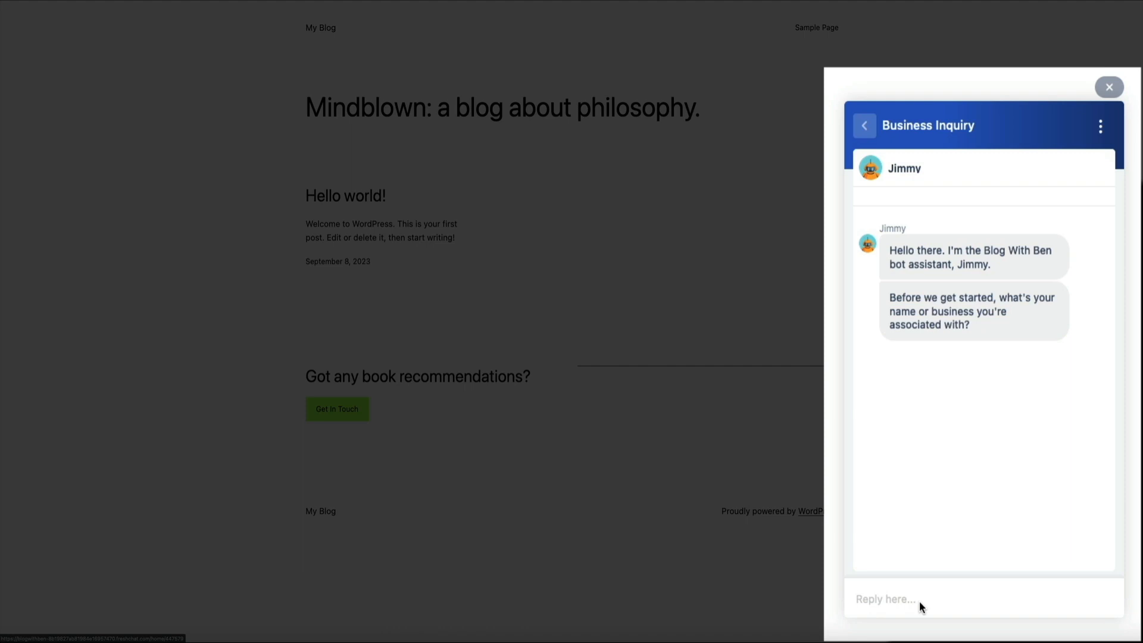
- Send the bot the visitor's name, the product video request message, and the visitor's e-mail address
{"action": "type", "text": "John"}
{"action": "key", "text": "Return"}
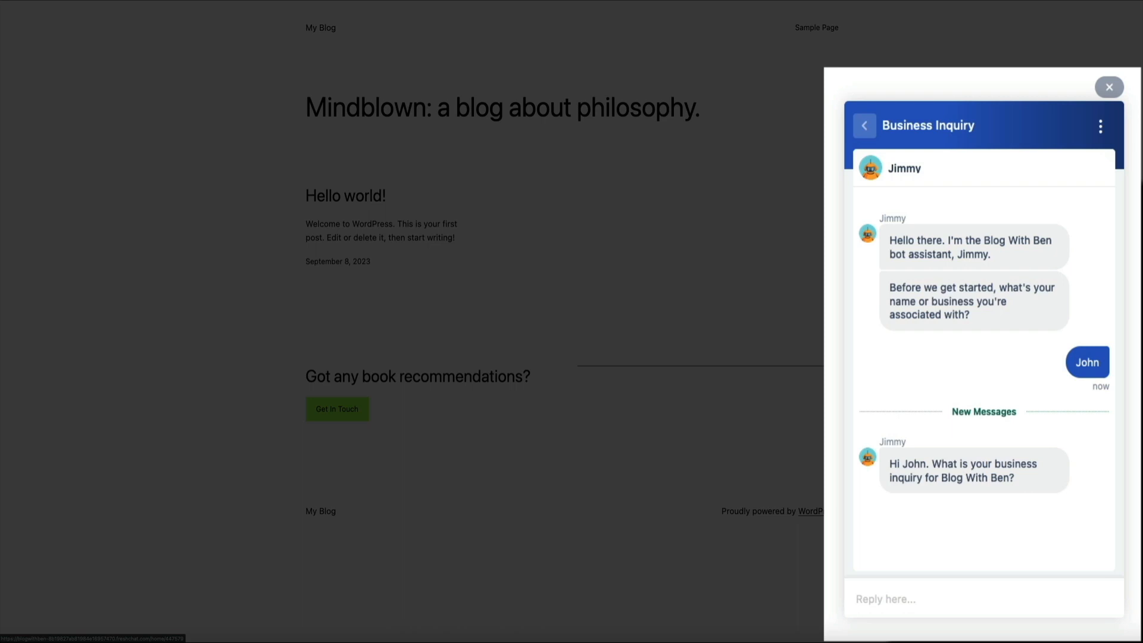
{"action": "type", "text": "My company is interested in having him create a video for one of our products."}
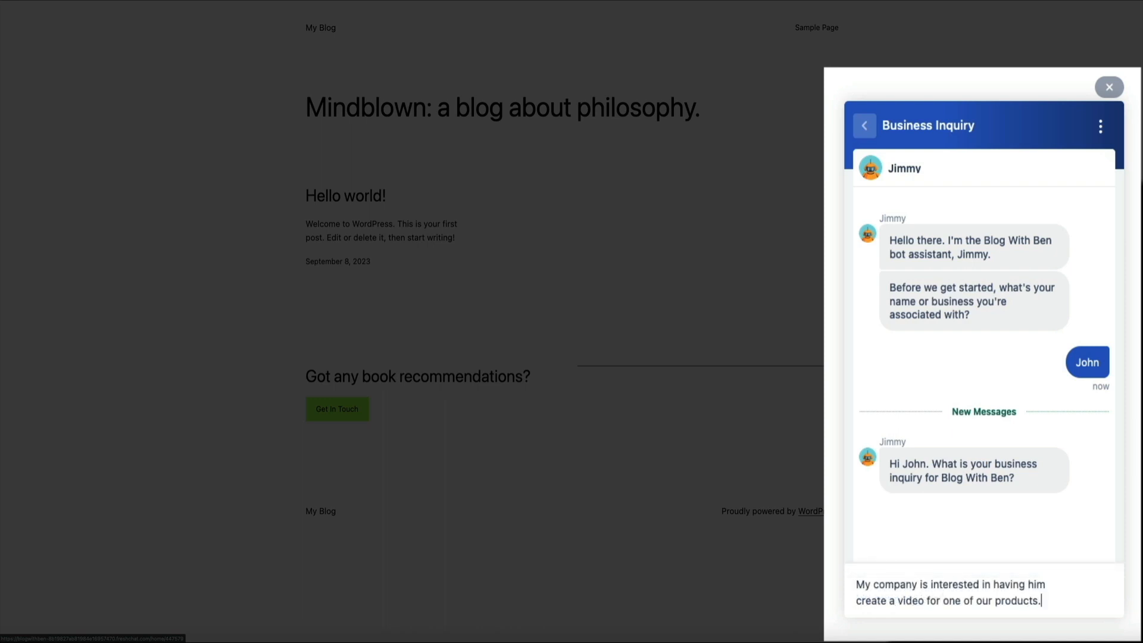
{"action": "key", "text": "Return"}
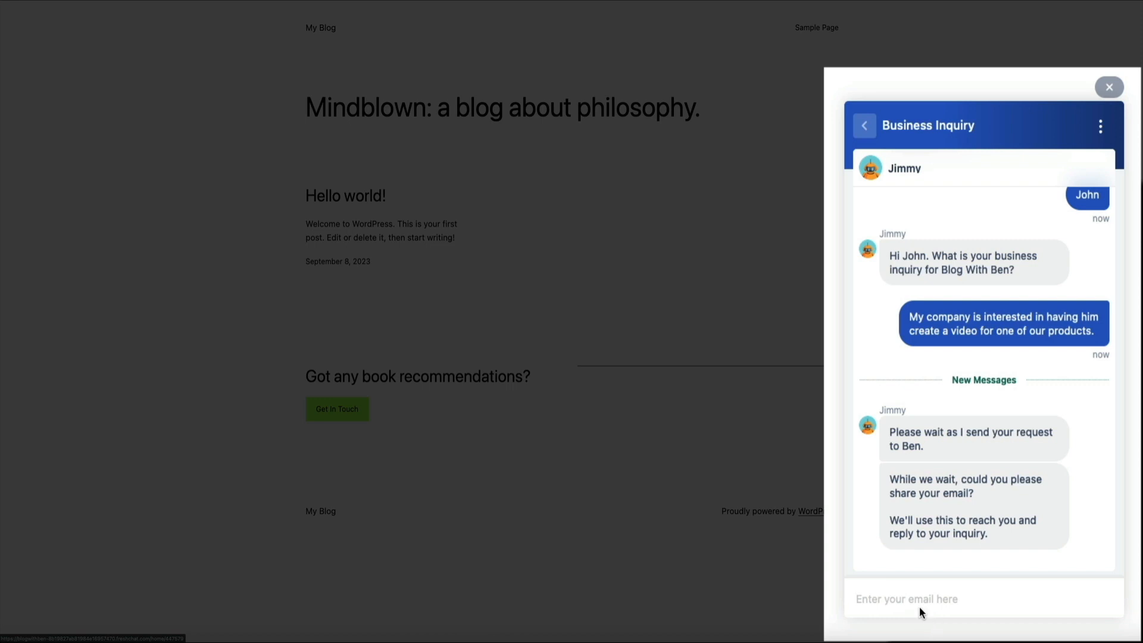
{"action": "type", "text": "john@test.com"}
{"action": "key", "text": "Return"}
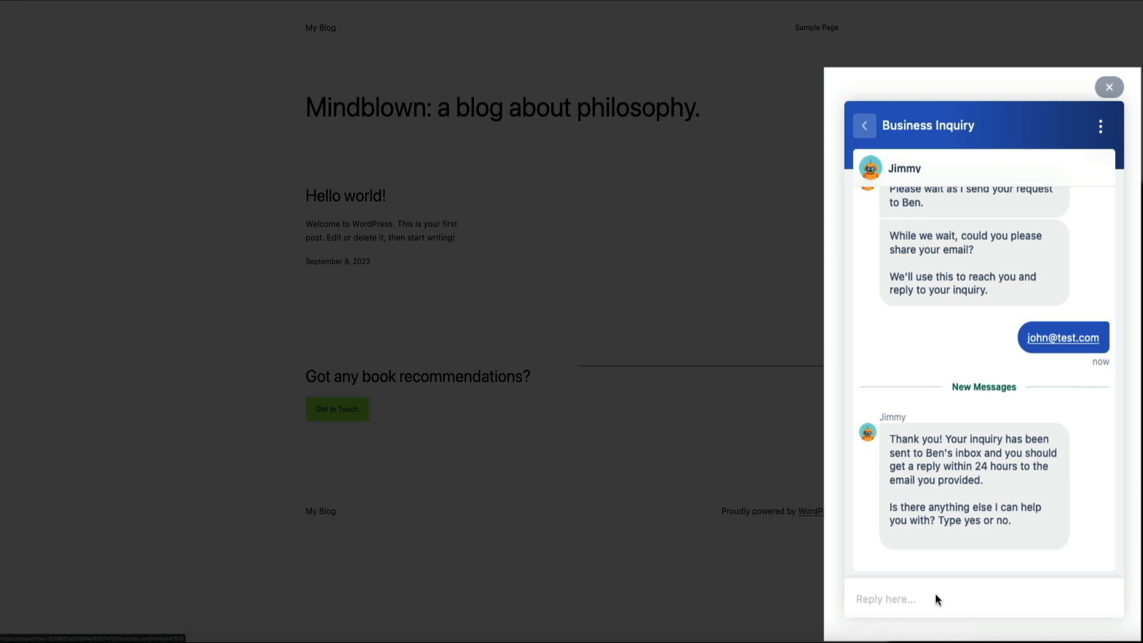
- Answer 'yes' and ask 'Does he offer guest blog posts?'
{"action": "type", "text": "yes"}
{"action": "key", "text": "Return"}
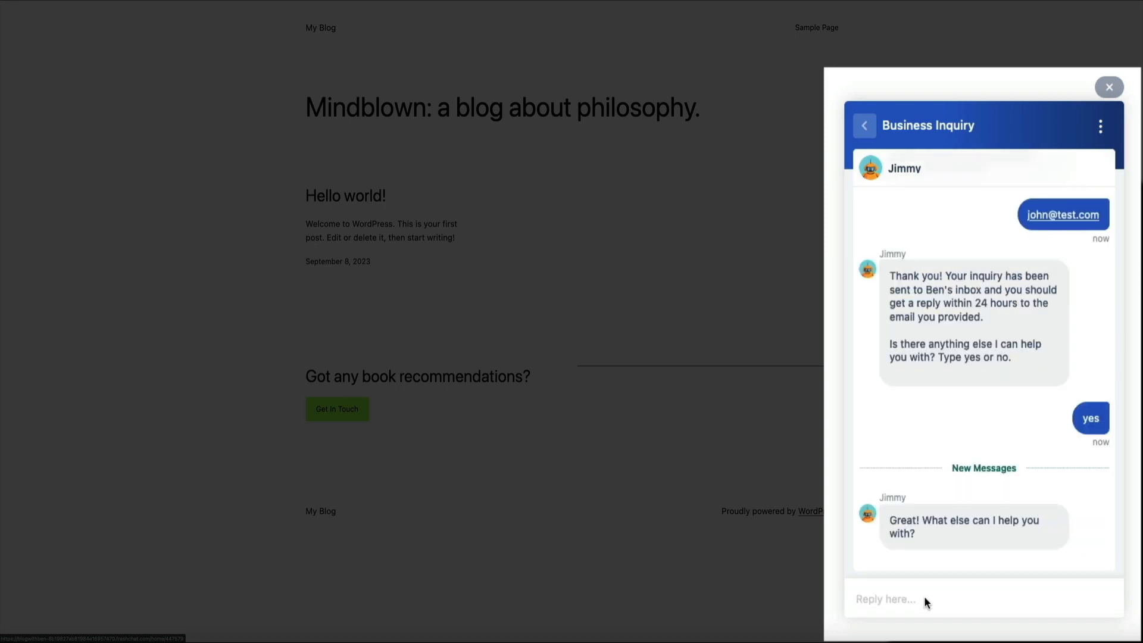
{"action": "type", "text": "Does he offer guest blog posts?"}
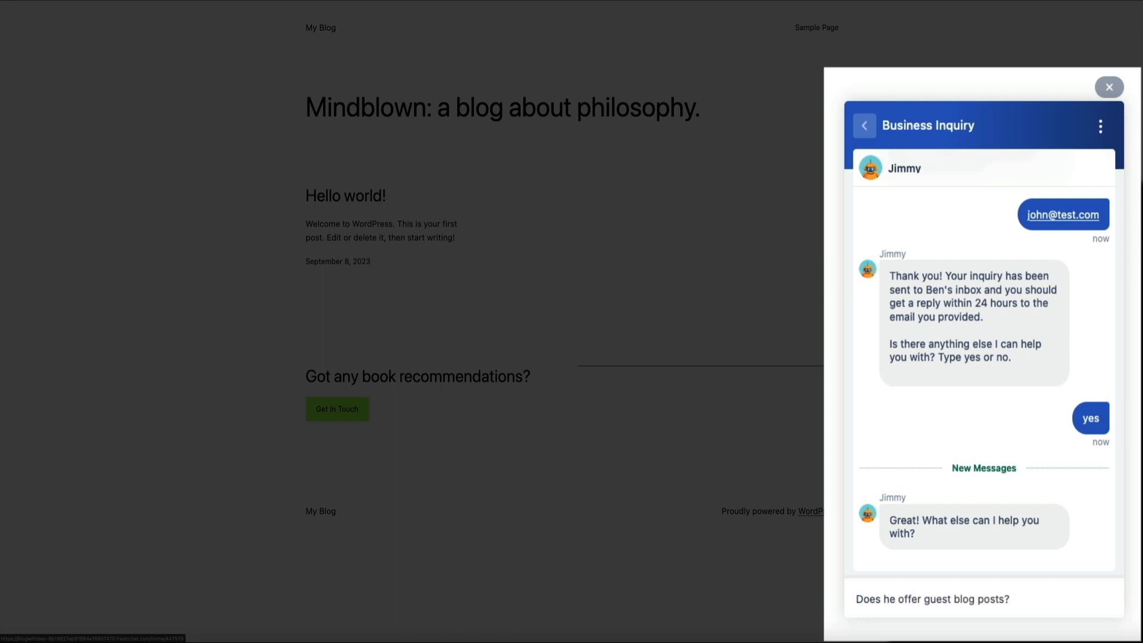
{"action": "key", "text": "Return"}
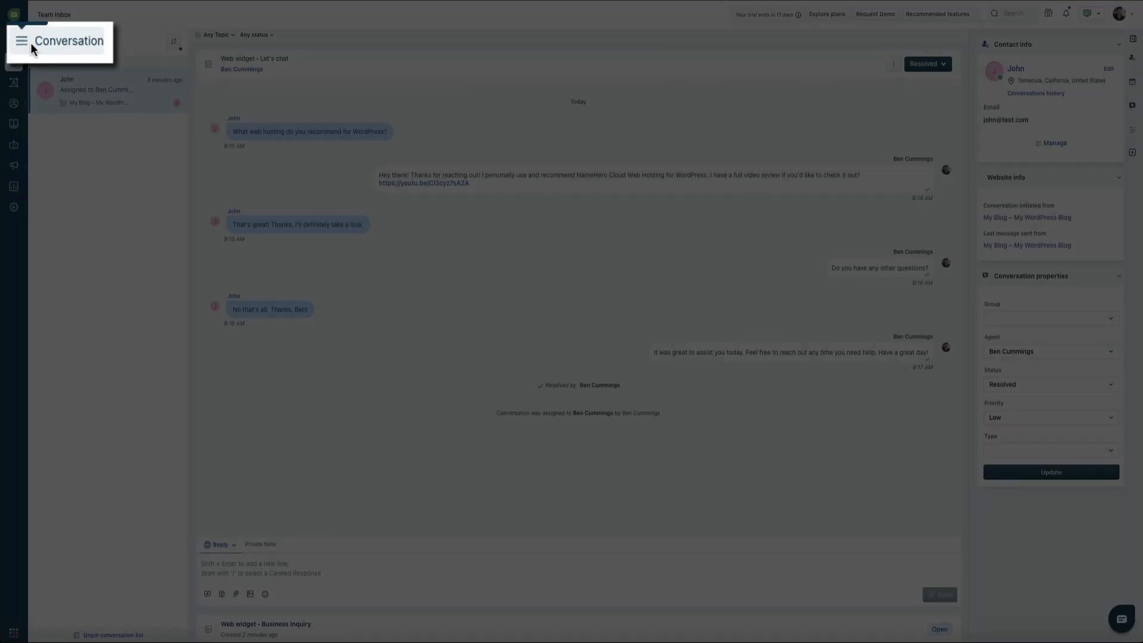
- Switch to All open and unassigned conversations and open the newest chat-started notification
{"action": "left_click", "coordinate": [42, 43]}
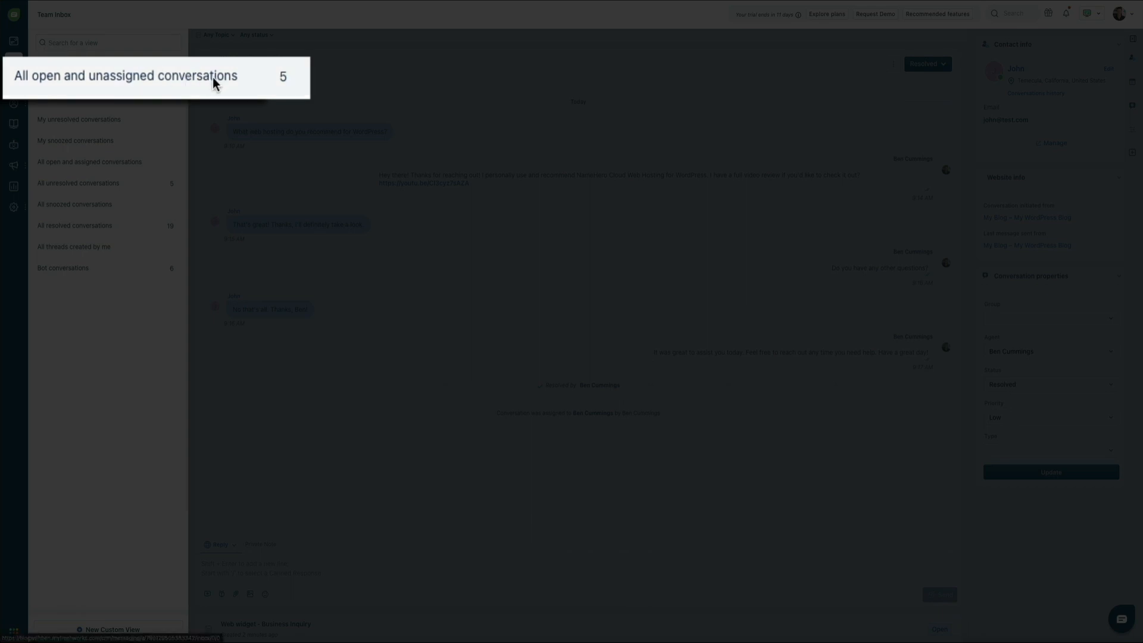
{"action": "left_click", "coordinate": [137, 79]}
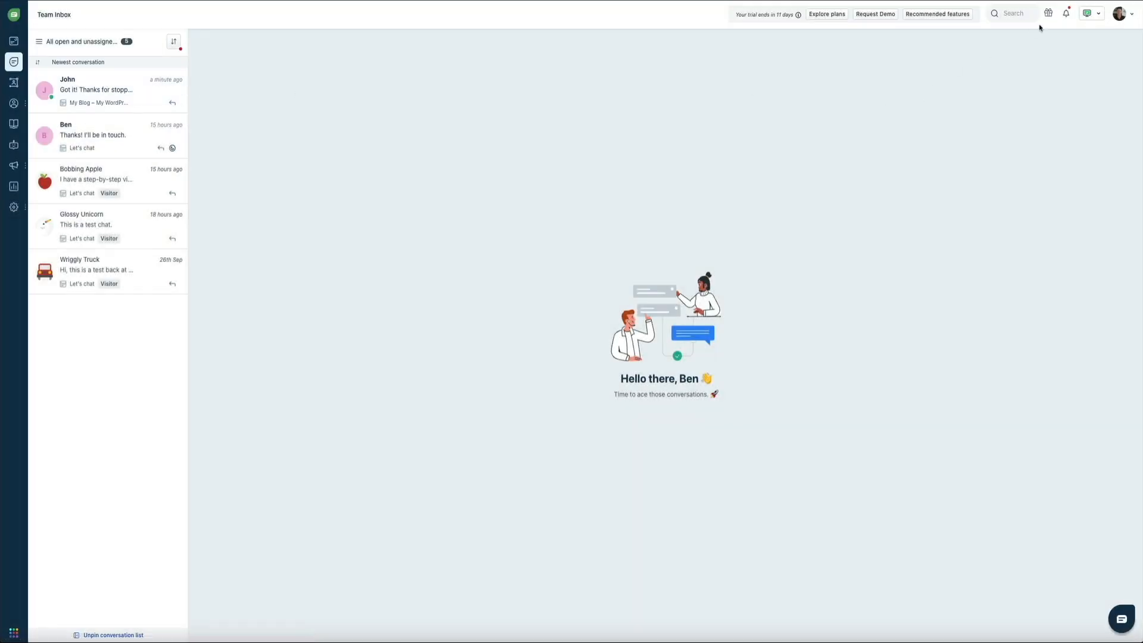
{"action": "left_click", "coordinate": [1066, 14]}
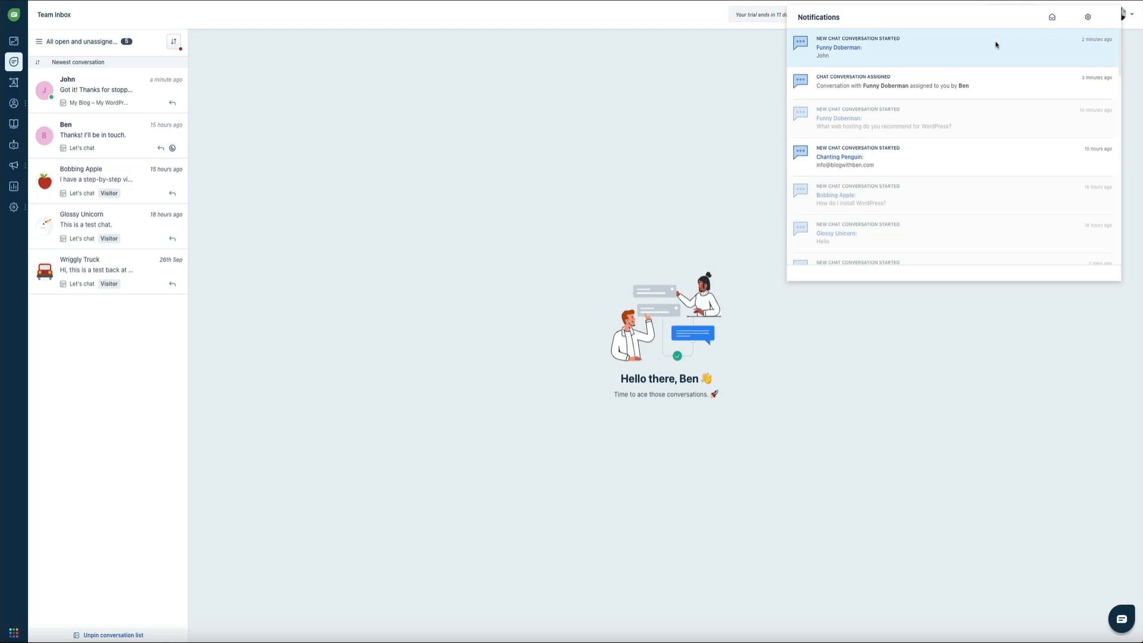
{"action": "left_click", "coordinate": [996, 45]}
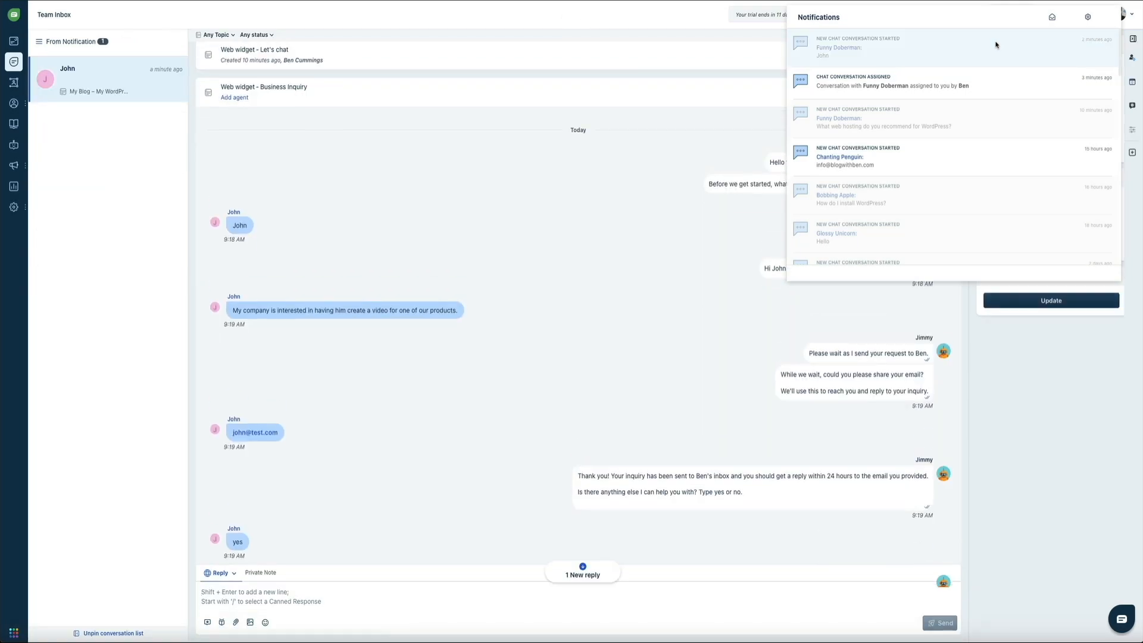
- Close notifications, review the Business Inquiry thread, and go to the Chat Dashboard
{"action": "left_click", "coordinate": [703, 104]}
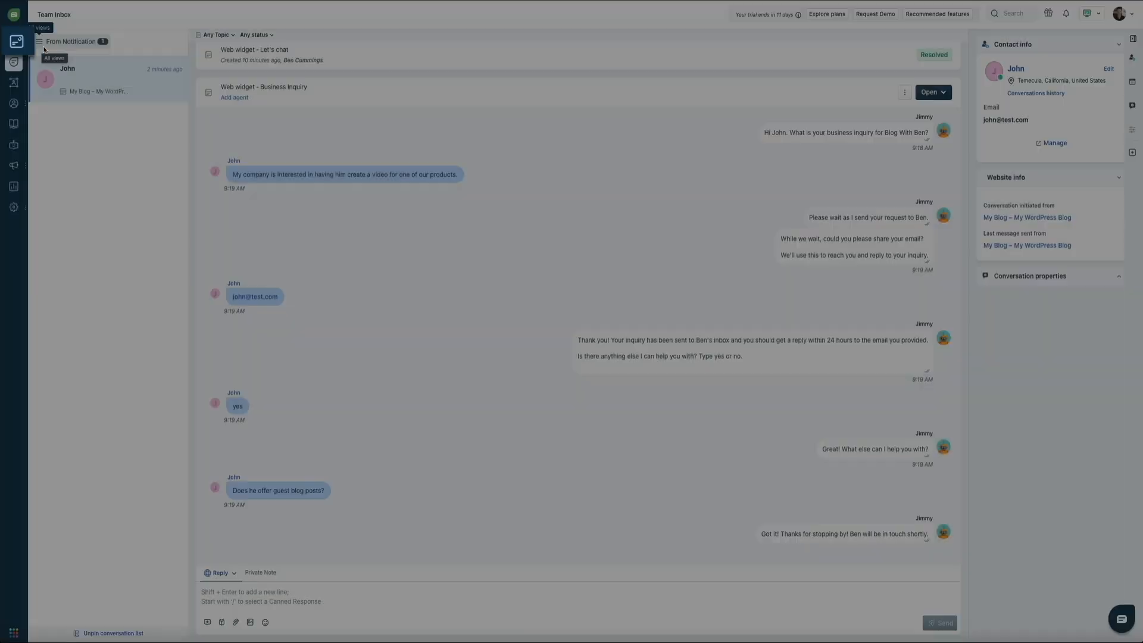
{"action": "left_click", "coordinate": [14, 42]}
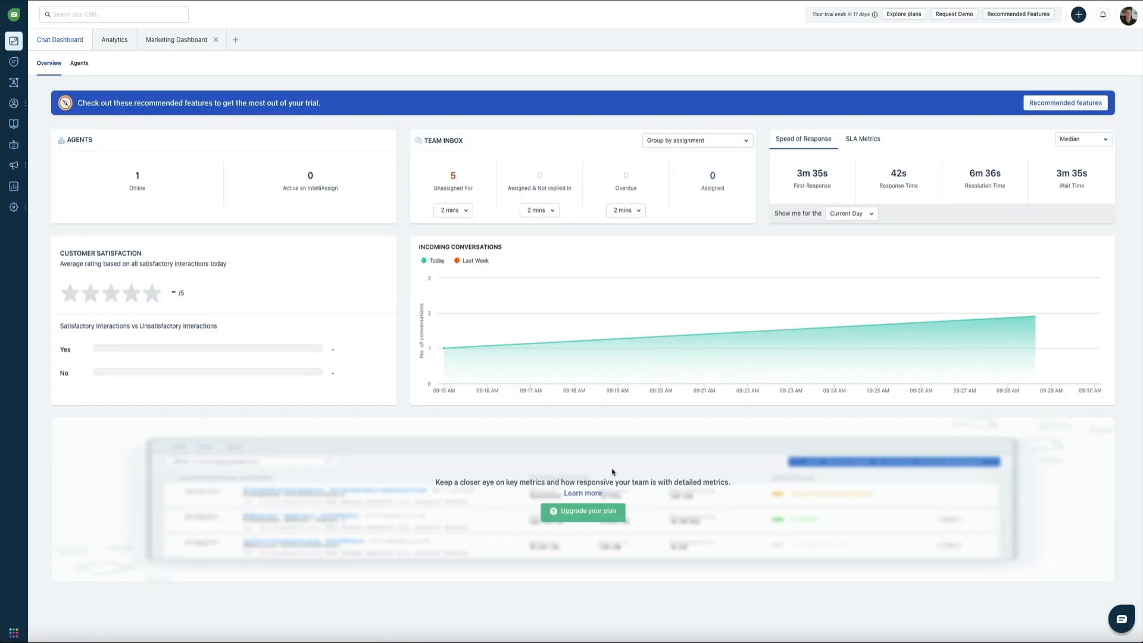
{"action": "left_click", "coordinate": [1128, 15]}
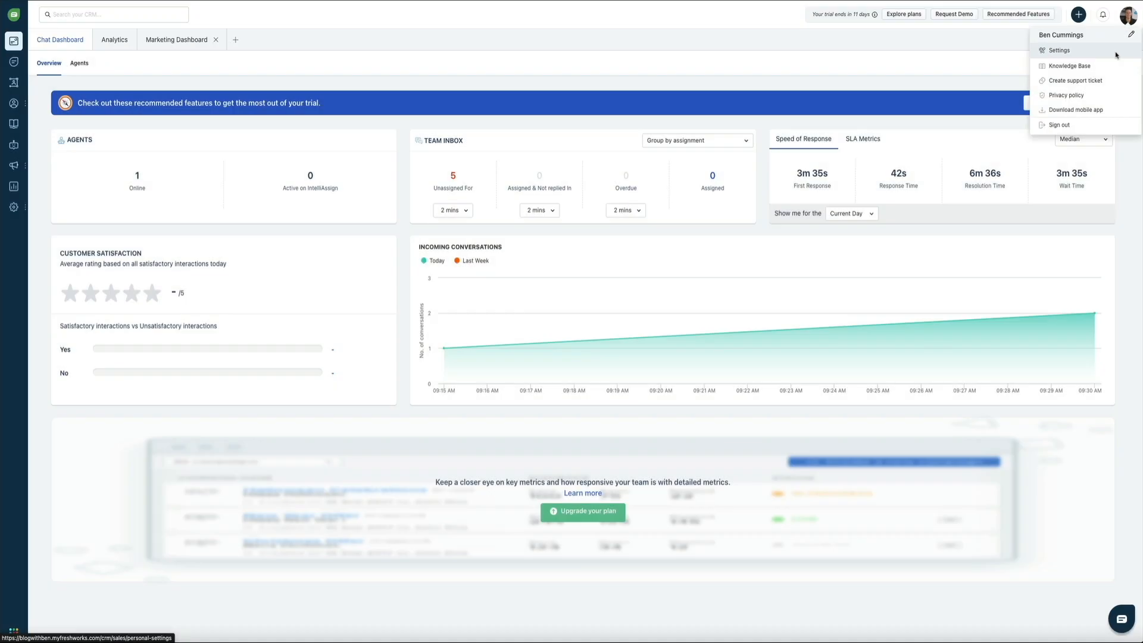
{"action": "left_click", "coordinate": [1116, 54]}
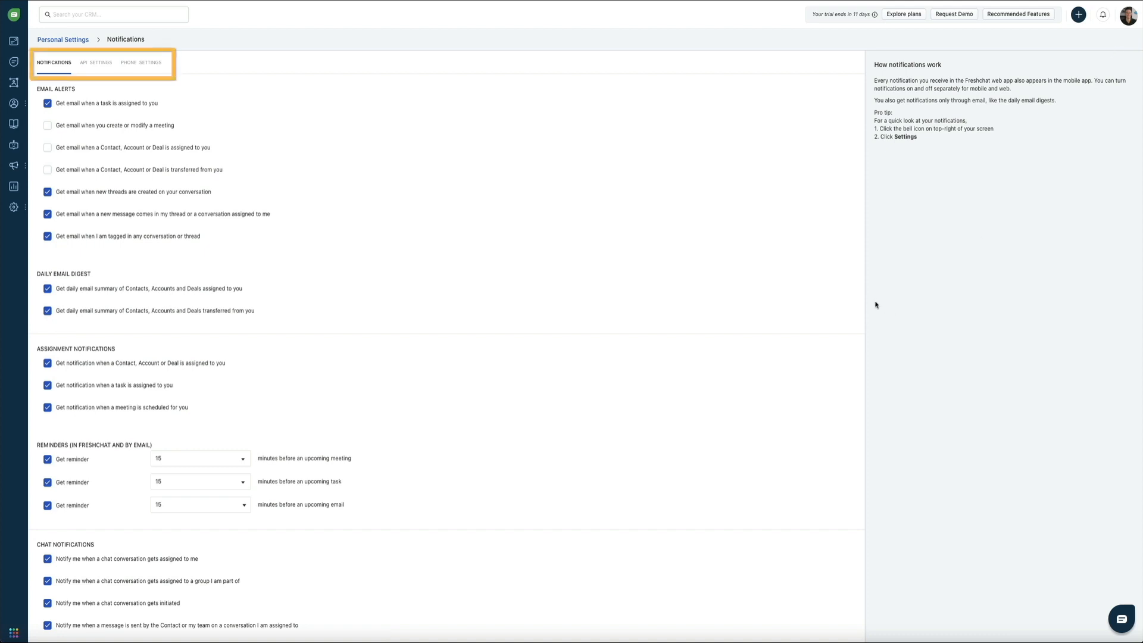
{"action": "scroll", "coordinate": [814, 333], "scroll_direction": "down", "scroll_amount": 4}
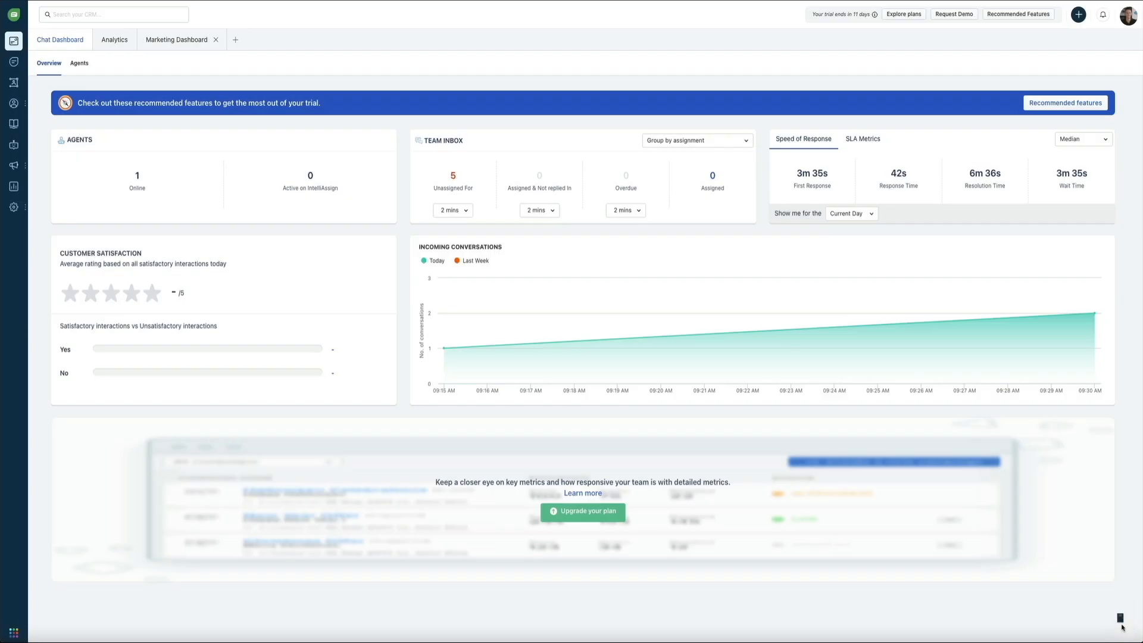
- Open and close the help chat, start a support ticket, then dismiss the feedback dialog
{"action": "left_click", "coordinate": [1123, 625]}
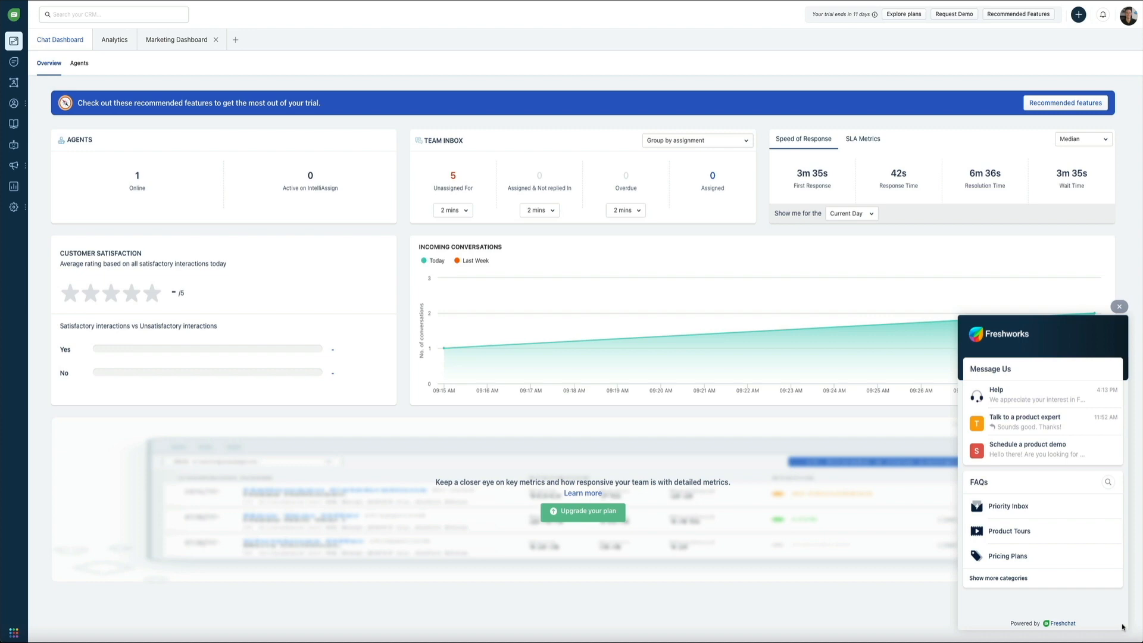
{"action": "left_click", "coordinate": [1123, 626]}
{"action": "left_click", "coordinate": [1128, 15]}
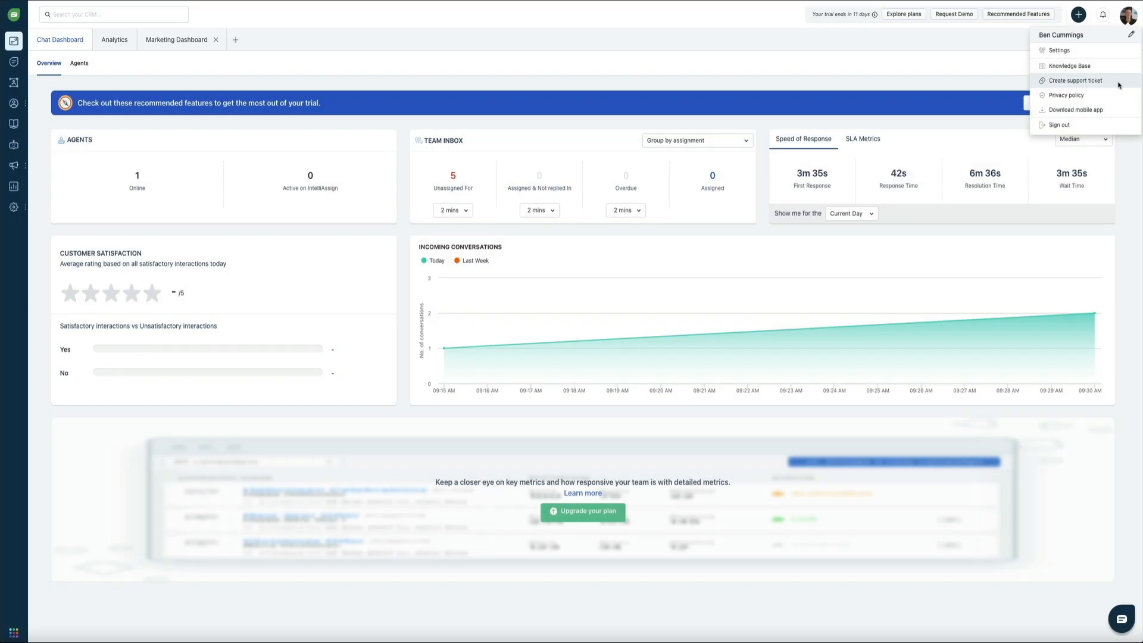
{"action": "left_click", "coordinate": [1118, 81]}
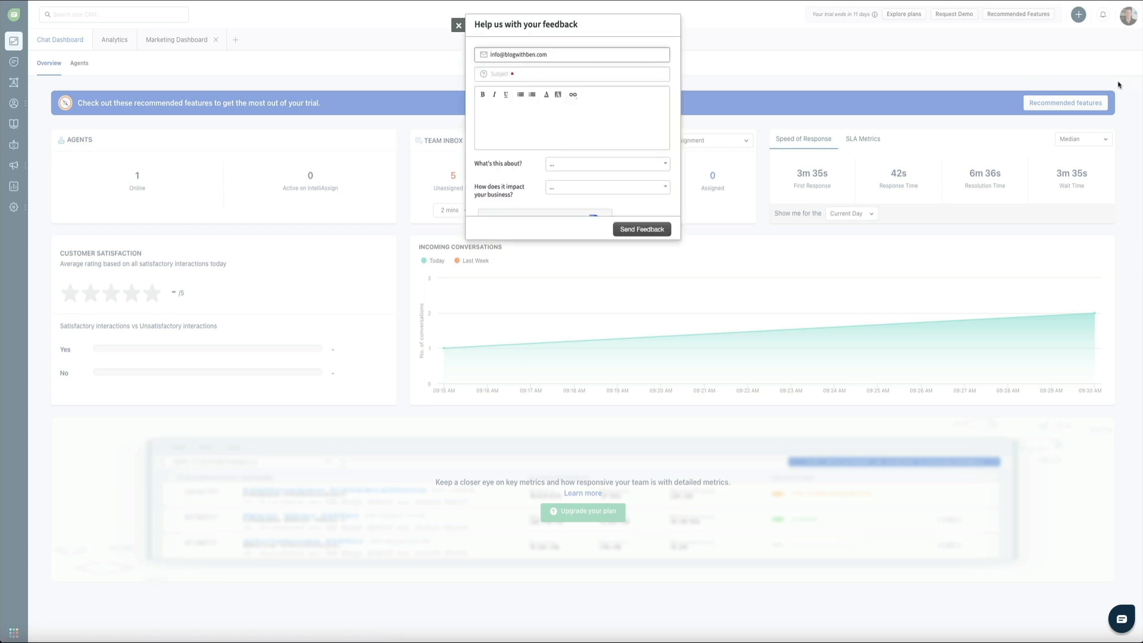
{"action": "left_click", "coordinate": [458, 26]}
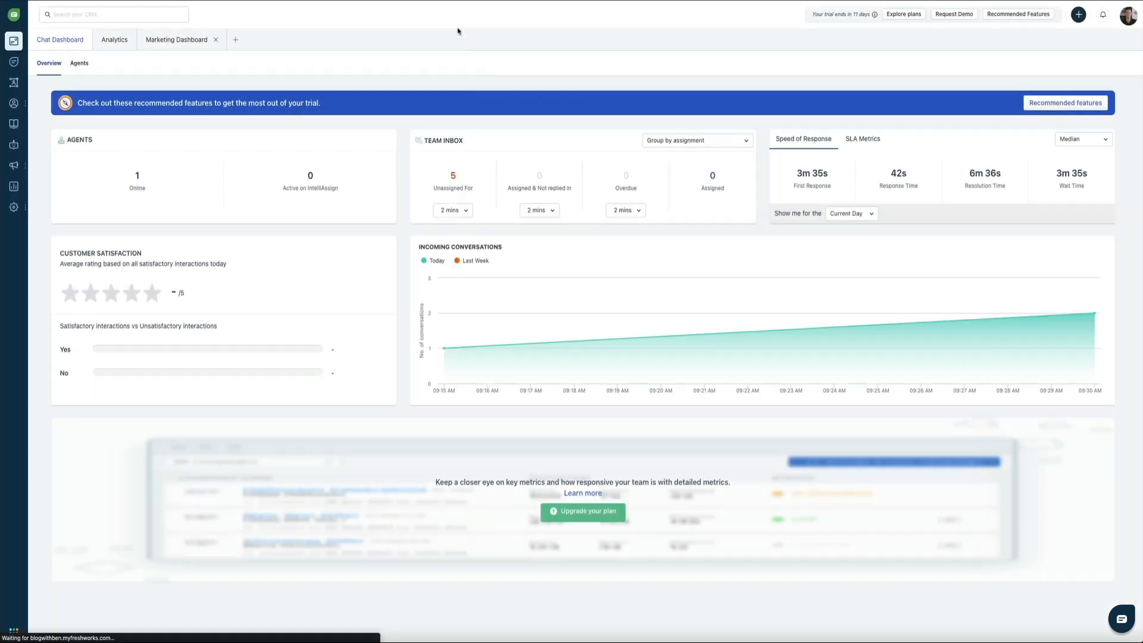